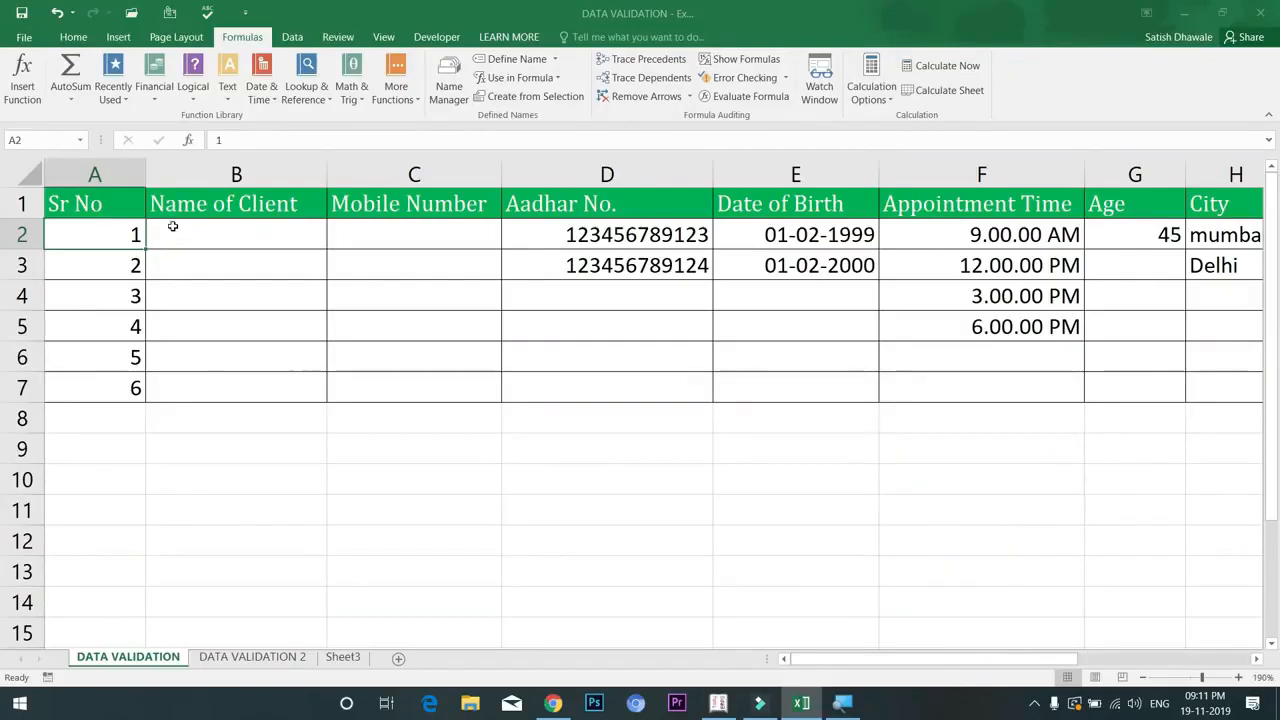
# Try to enter the number 5654546 as the client name in cell B2 to test its validation rule.
pyautogui.moveTo(189, 226); pyautogui.dragTo(197, 374)
pyautogui.click(202, 234)
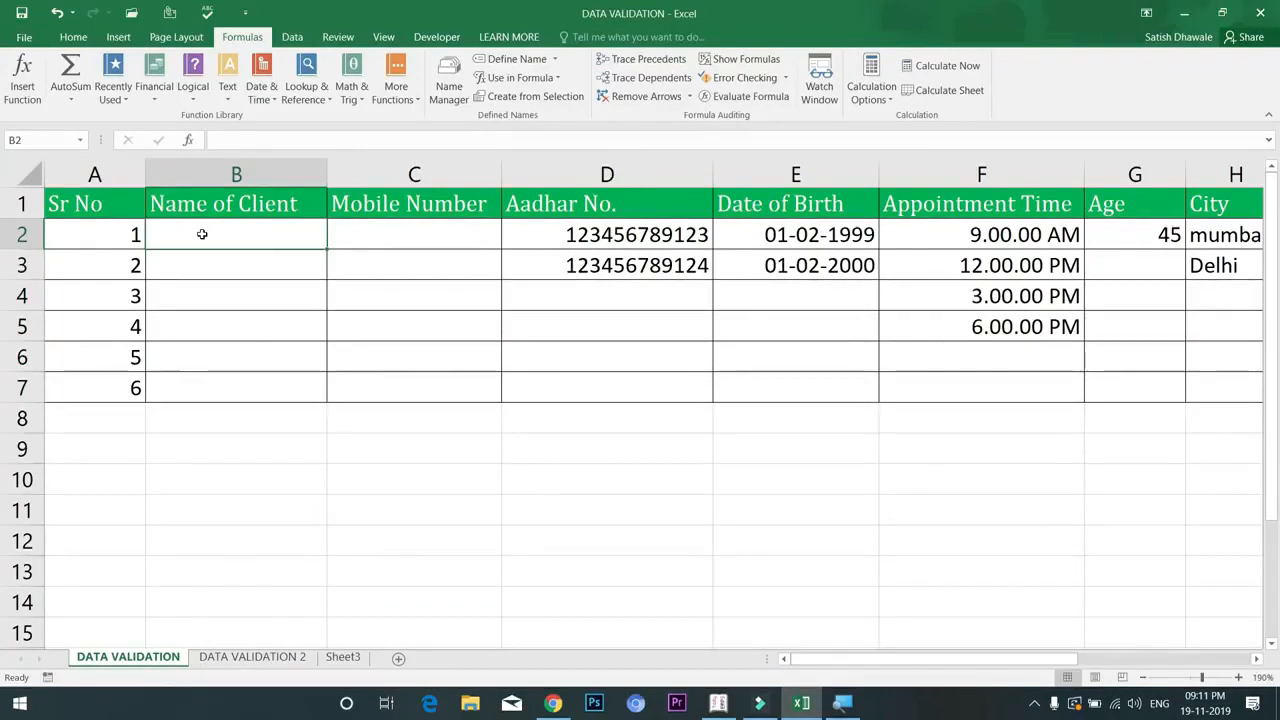
pyautogui.write('5654546')
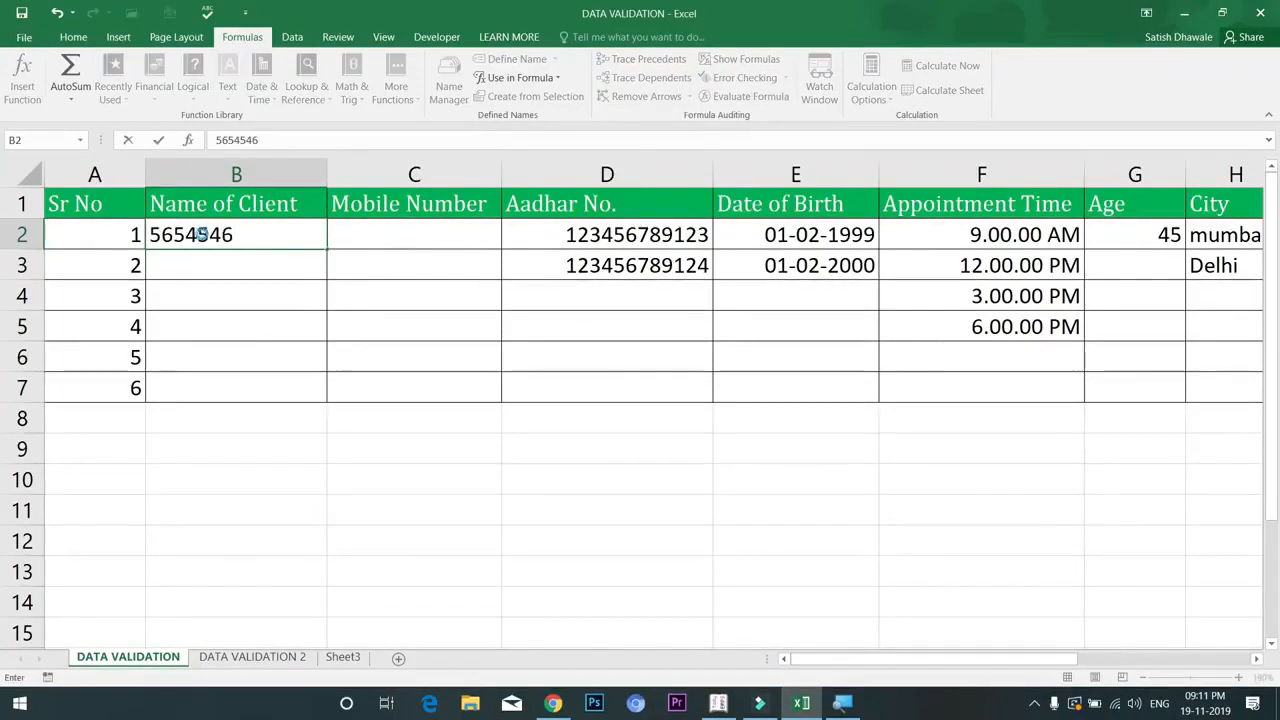
pyautogui.press('Return')
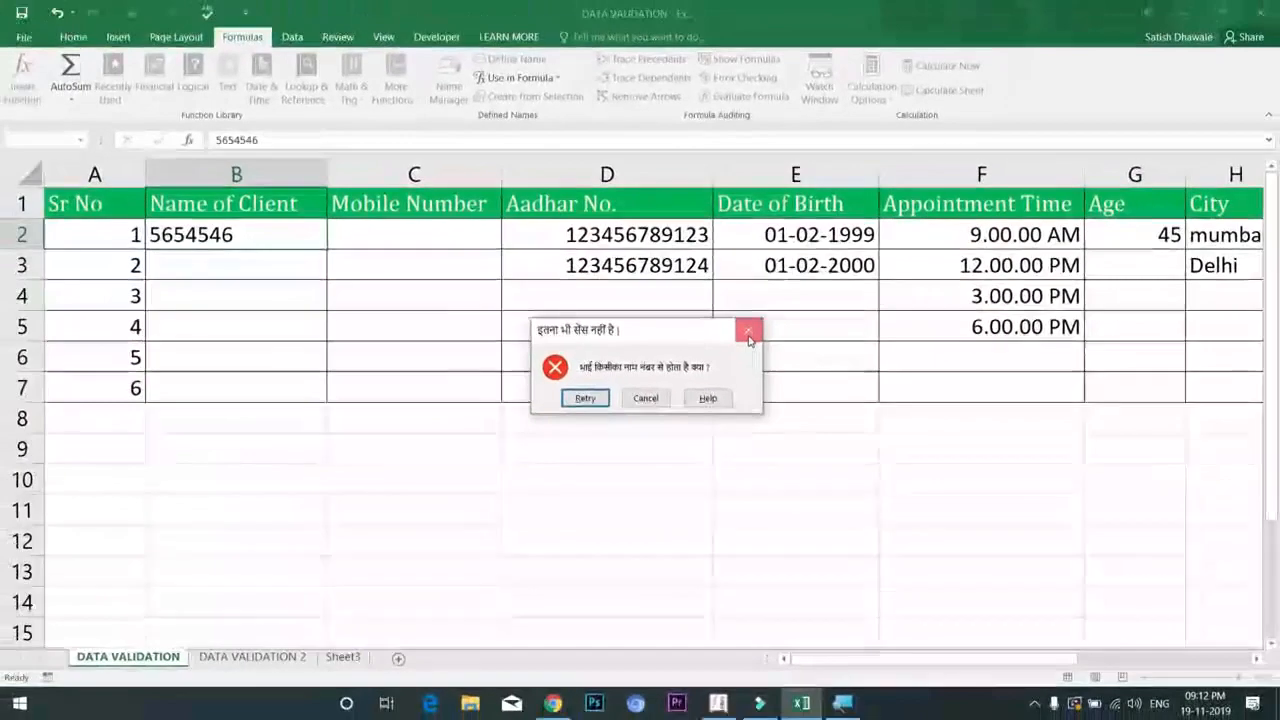
pyautogui.click(728, 280)
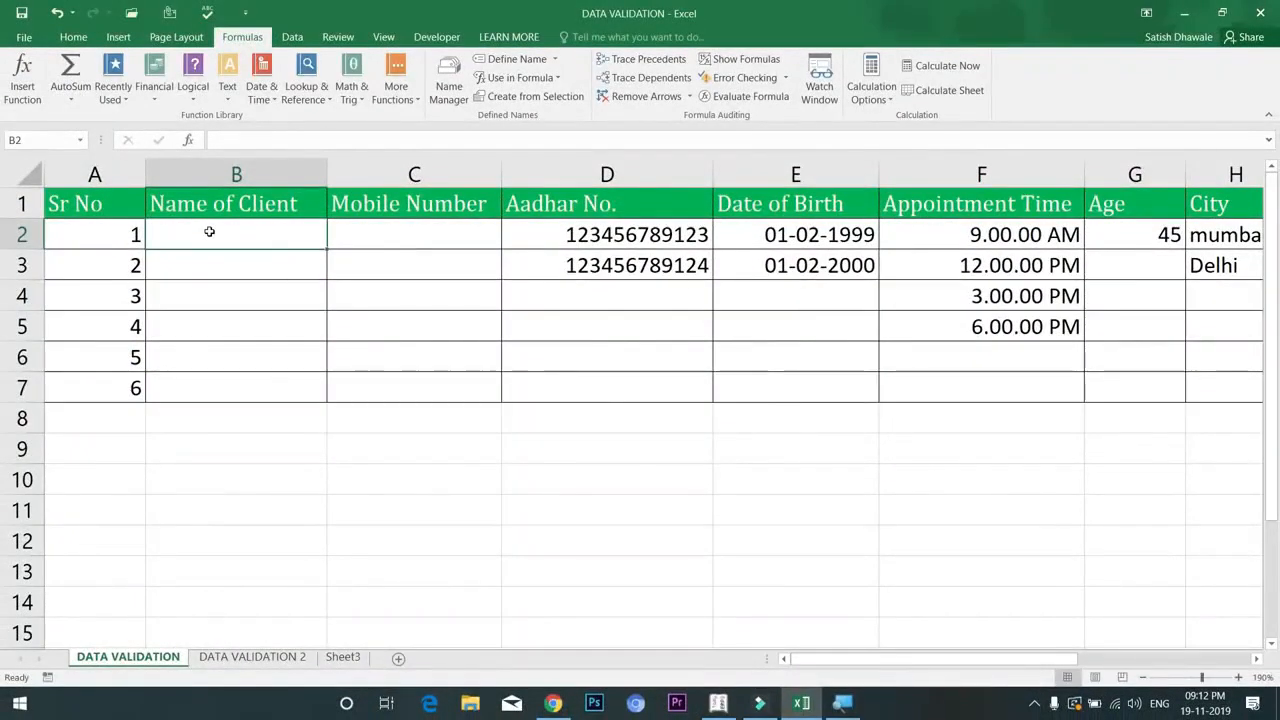
# Enter the first two clients' names in B2 and B3, and try the number 4565 as a name in B4.
pyautogui.write('sachi')
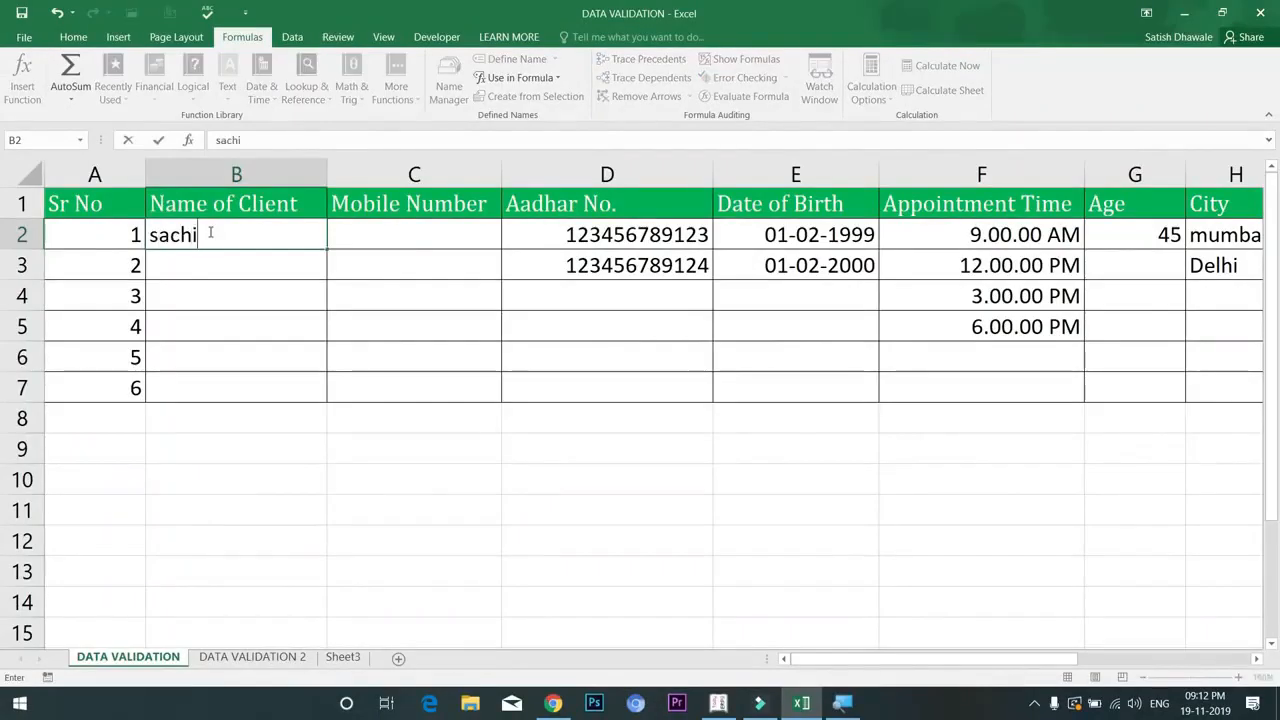
pyautogui.write('n')
pyautogui.press('Return')
pyautogui.write('ramehs')
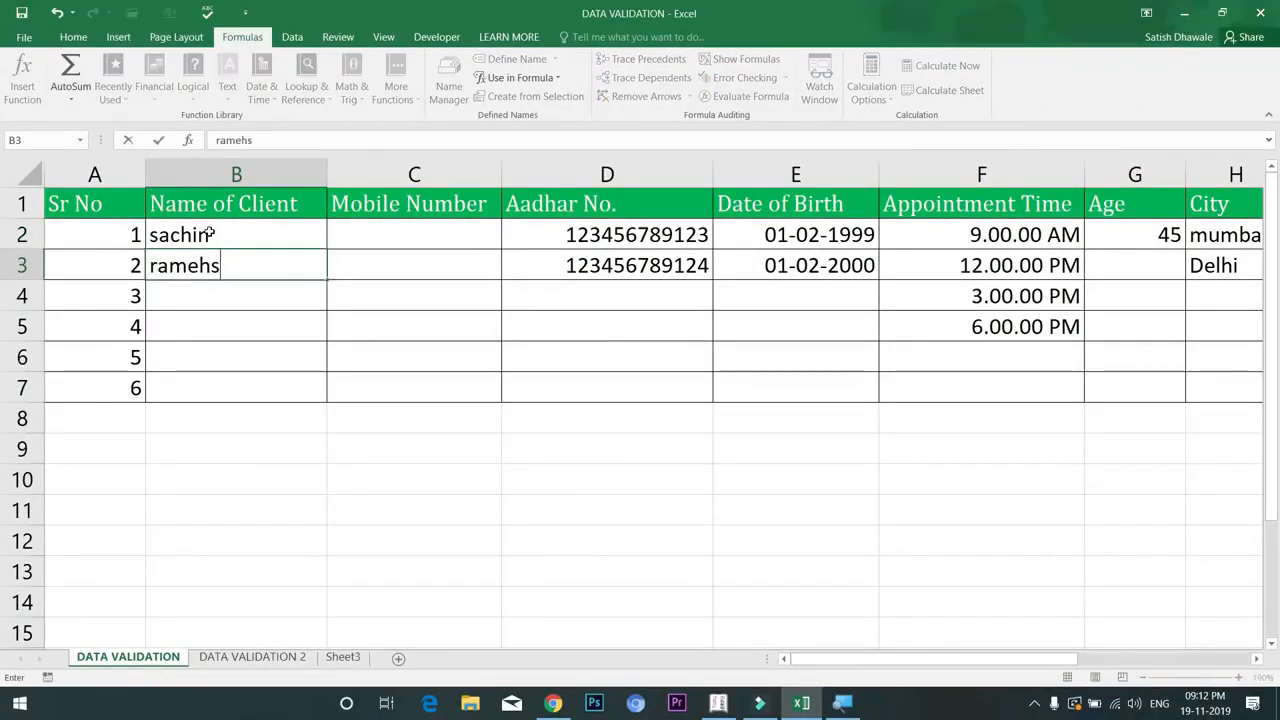
pyautogui.press('BackSpace')
pyautogui.press('BackSpace')
pyautogui.write('sh')
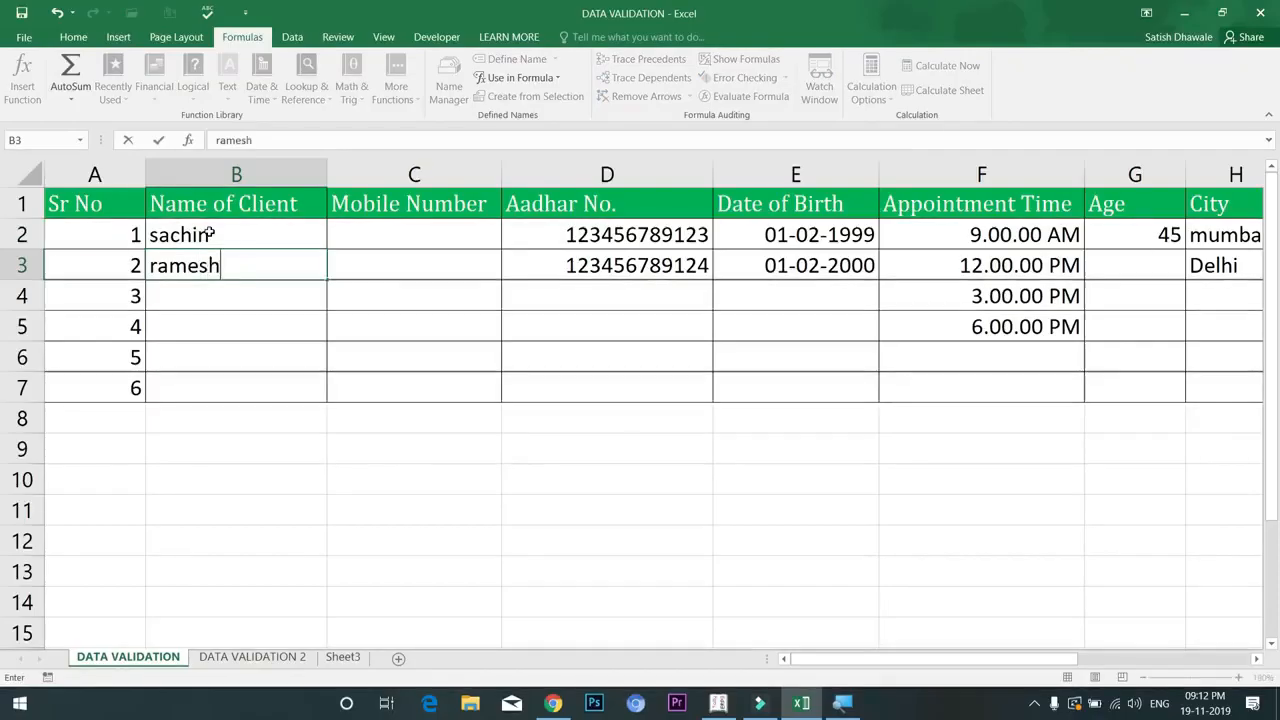
pyautogui.press('Return')
pyautogui.write('4565')
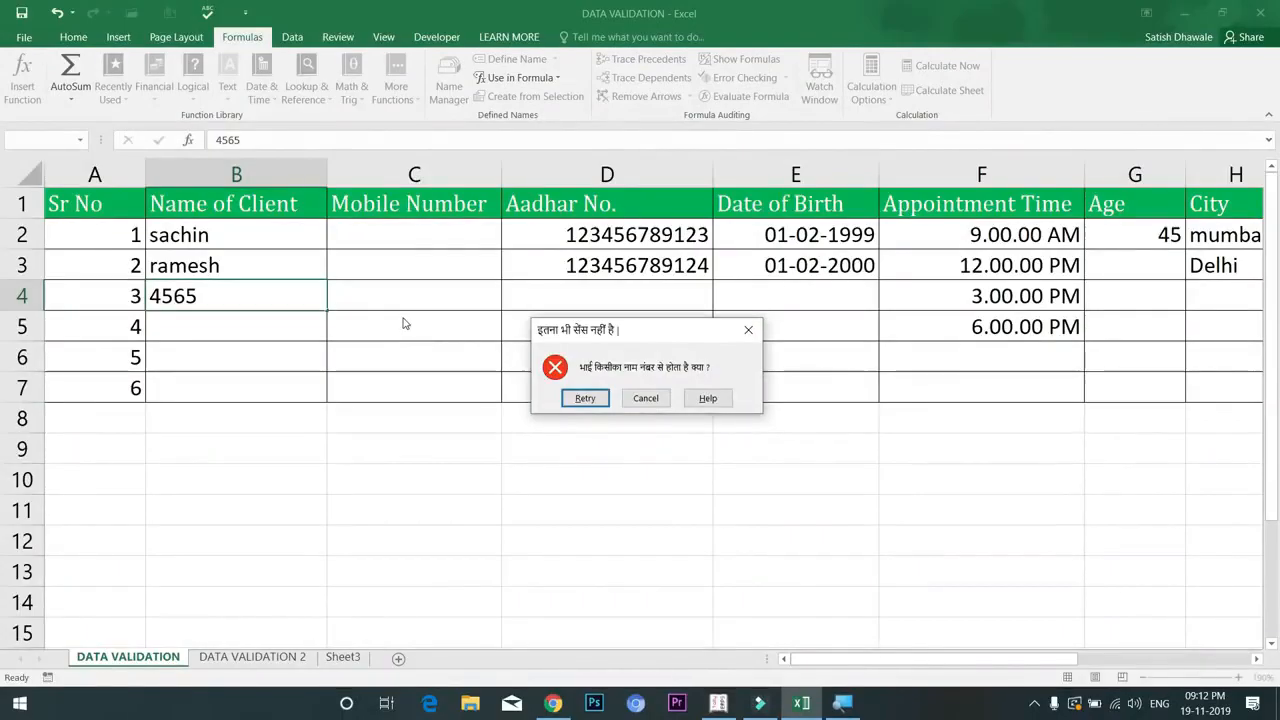
pyautogui.press('Escape')
# Try to enter a nine-digit mobile number in C2, discarding the entry when validation responds.
pyautogui.click(423, 231)
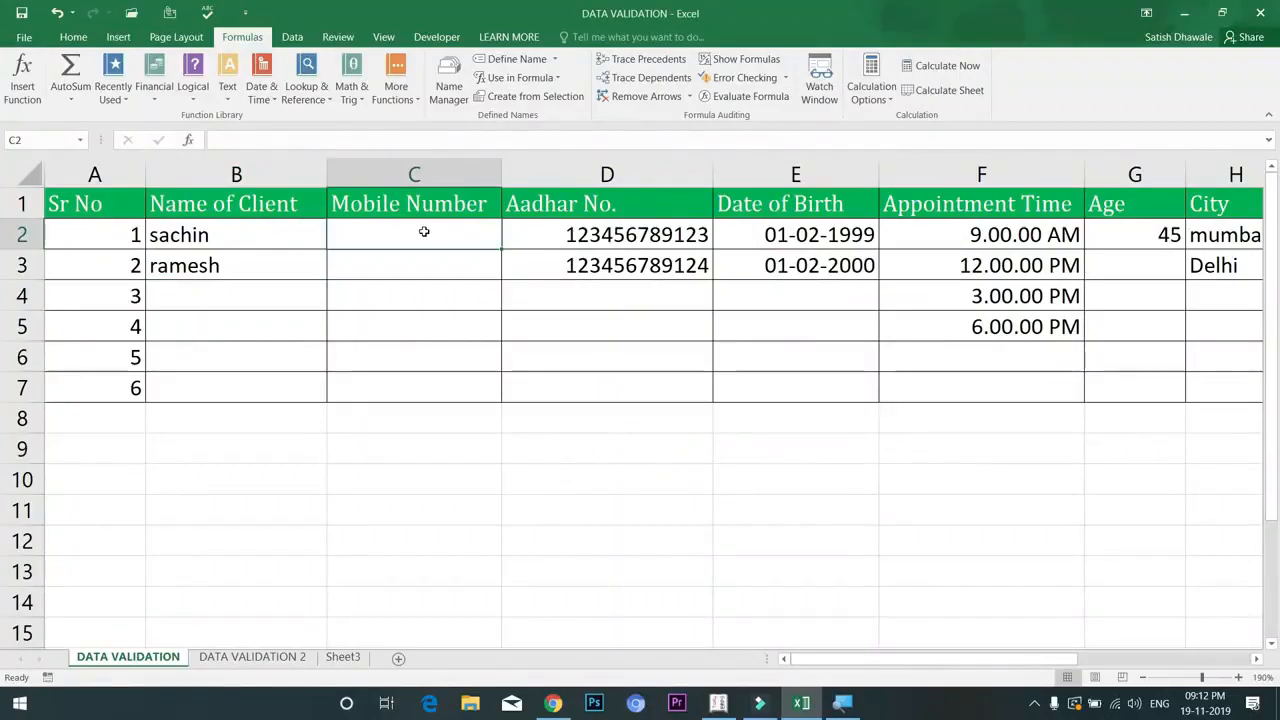
pyautogui.write('9')
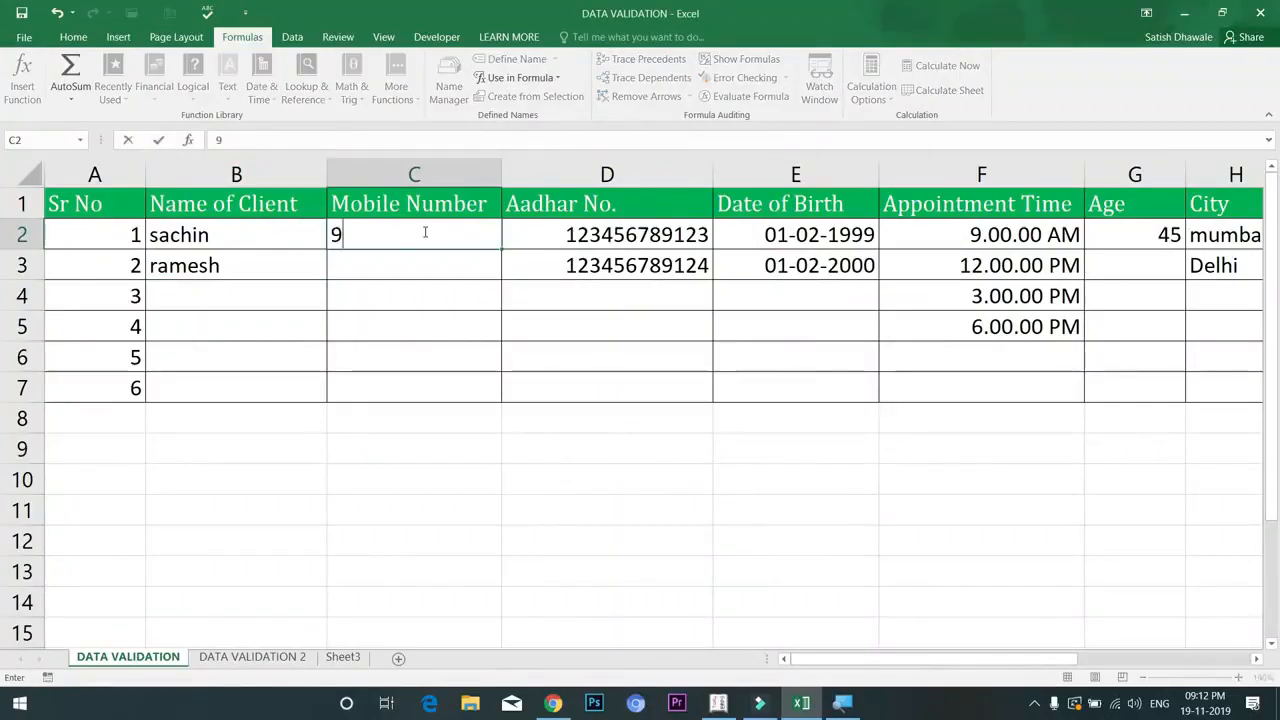
pyautogui.write('81234568')
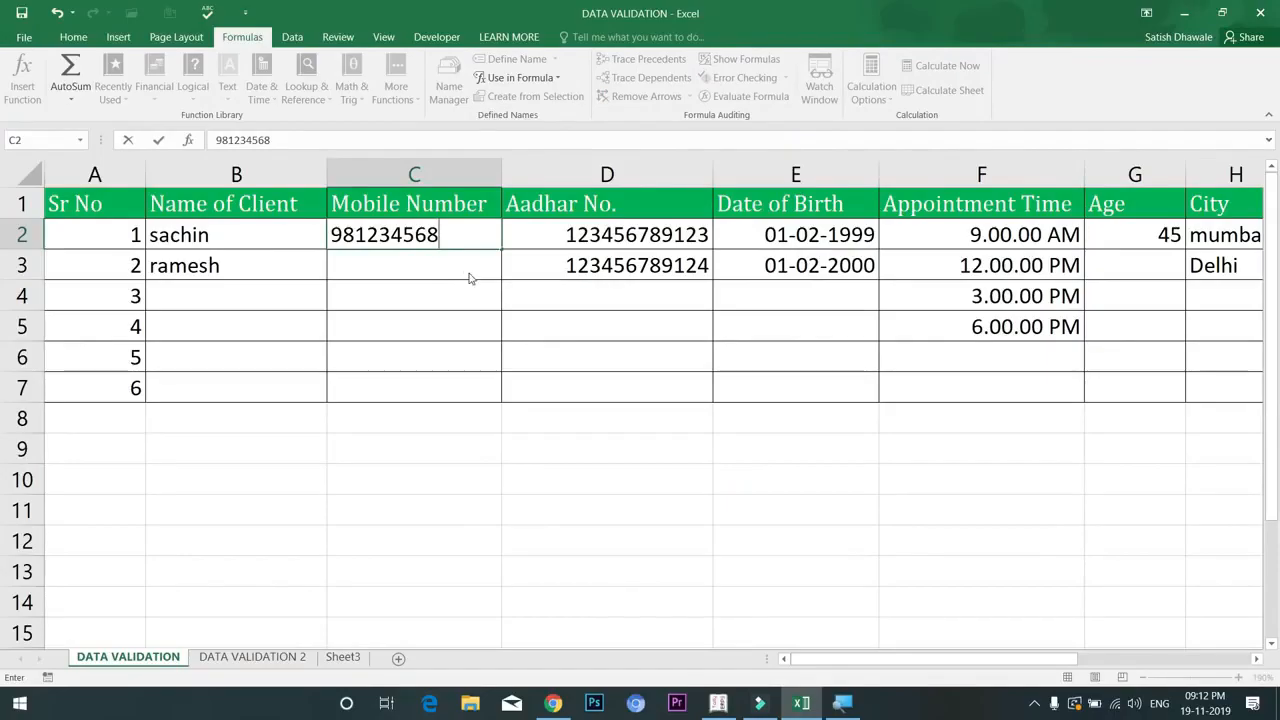
pyautogui.press('Return')
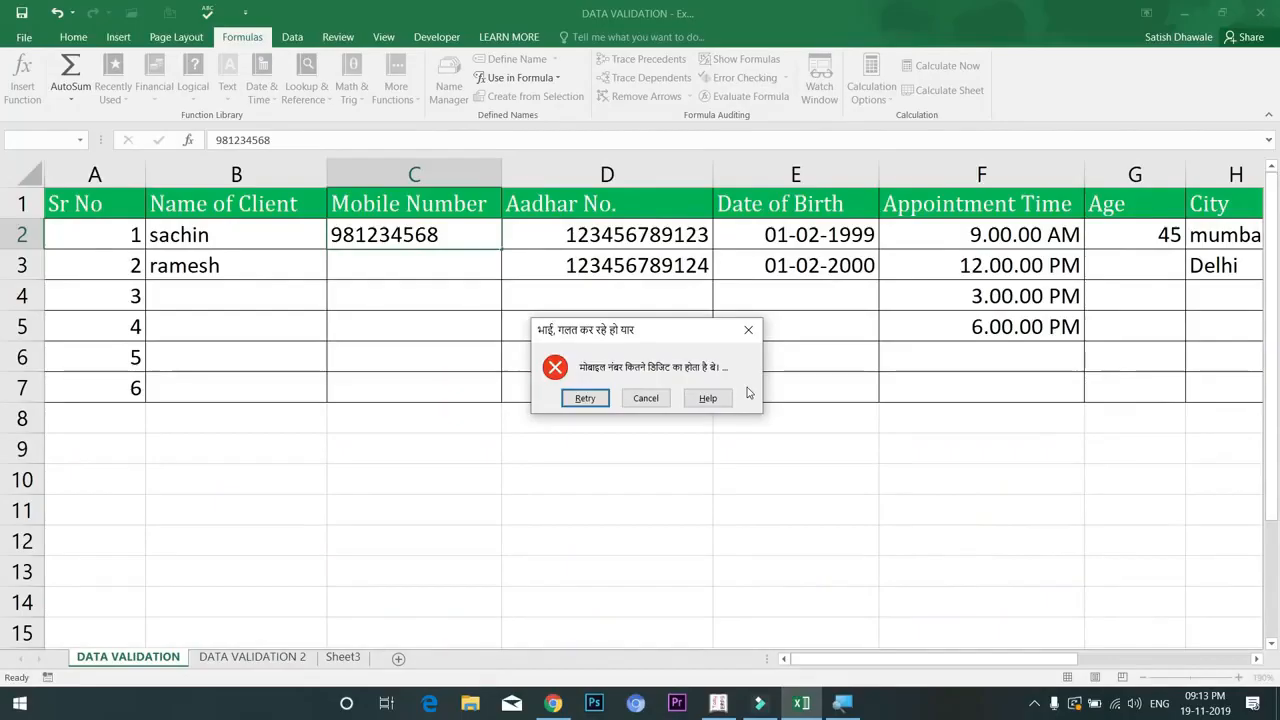
pyautogui.click(645, 398)
# Try to change the Aadhar number in D3 so that it duplicates the one in D2.
pyautogui.click(634, 232)
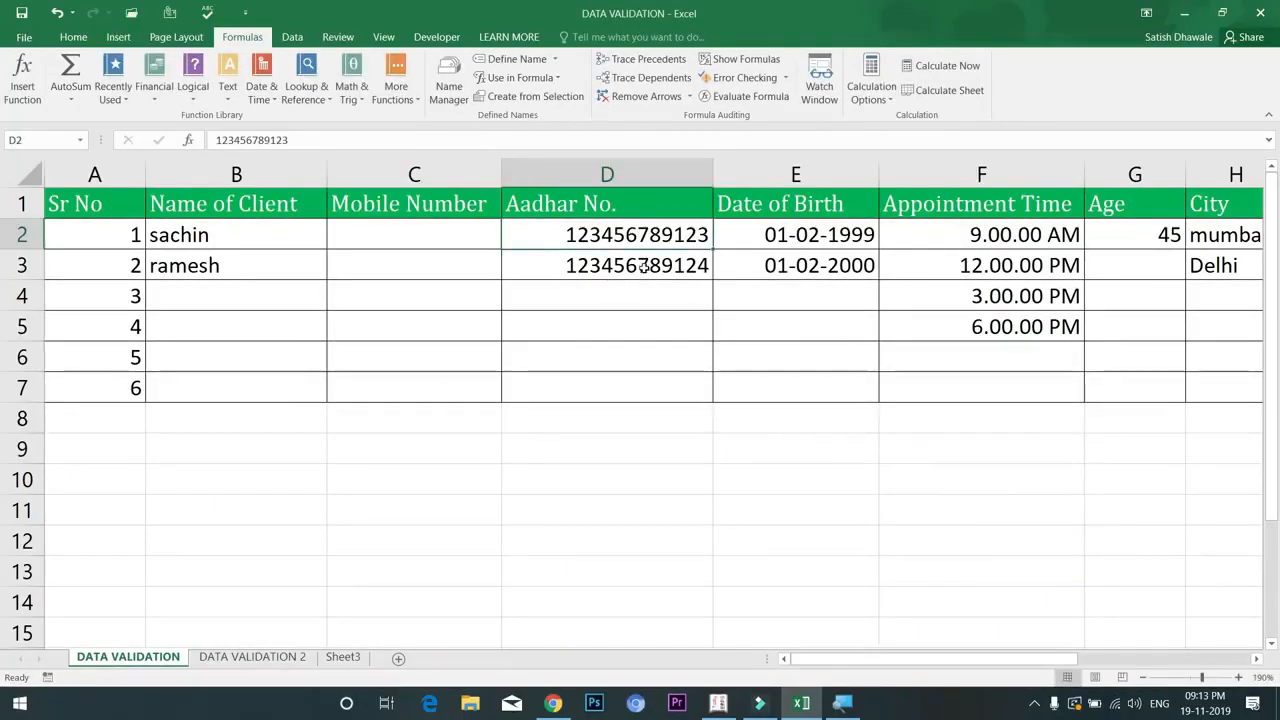
pyautogui.click(643, 266)
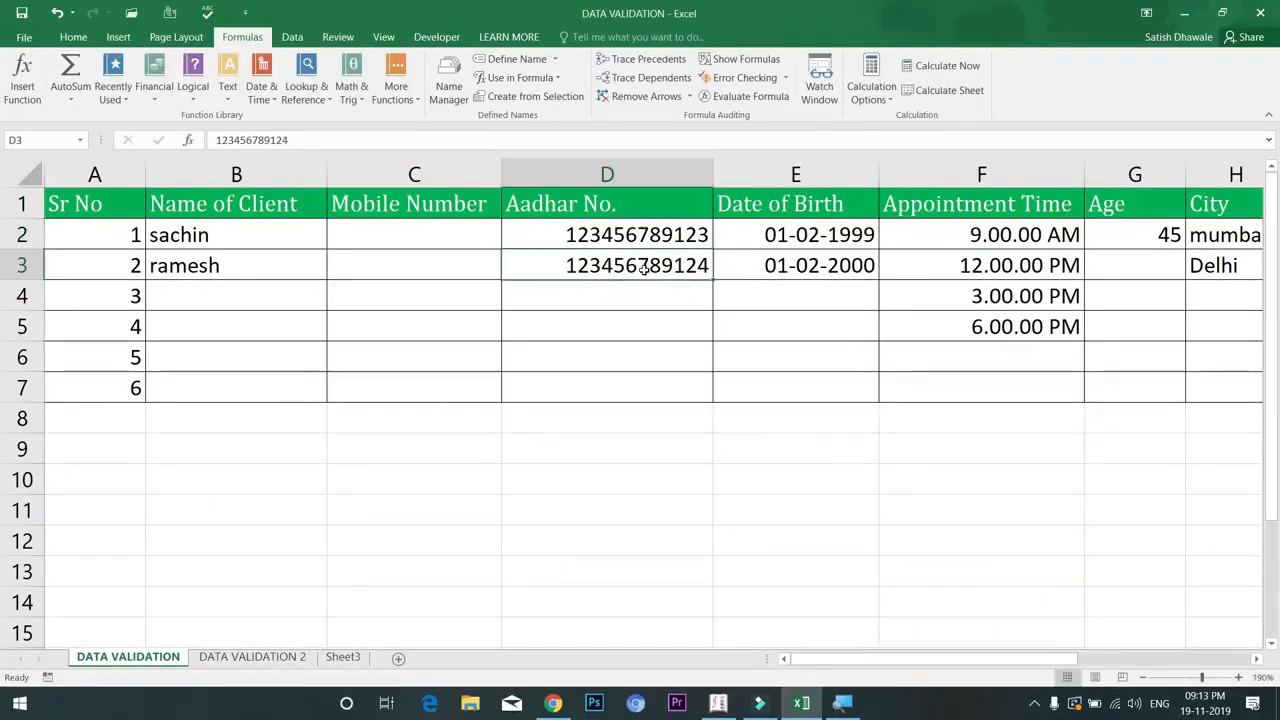
pyautogui.doubleClick(706, 265)
pyautogui.press('BackSpace')
pyautogui.write('3')
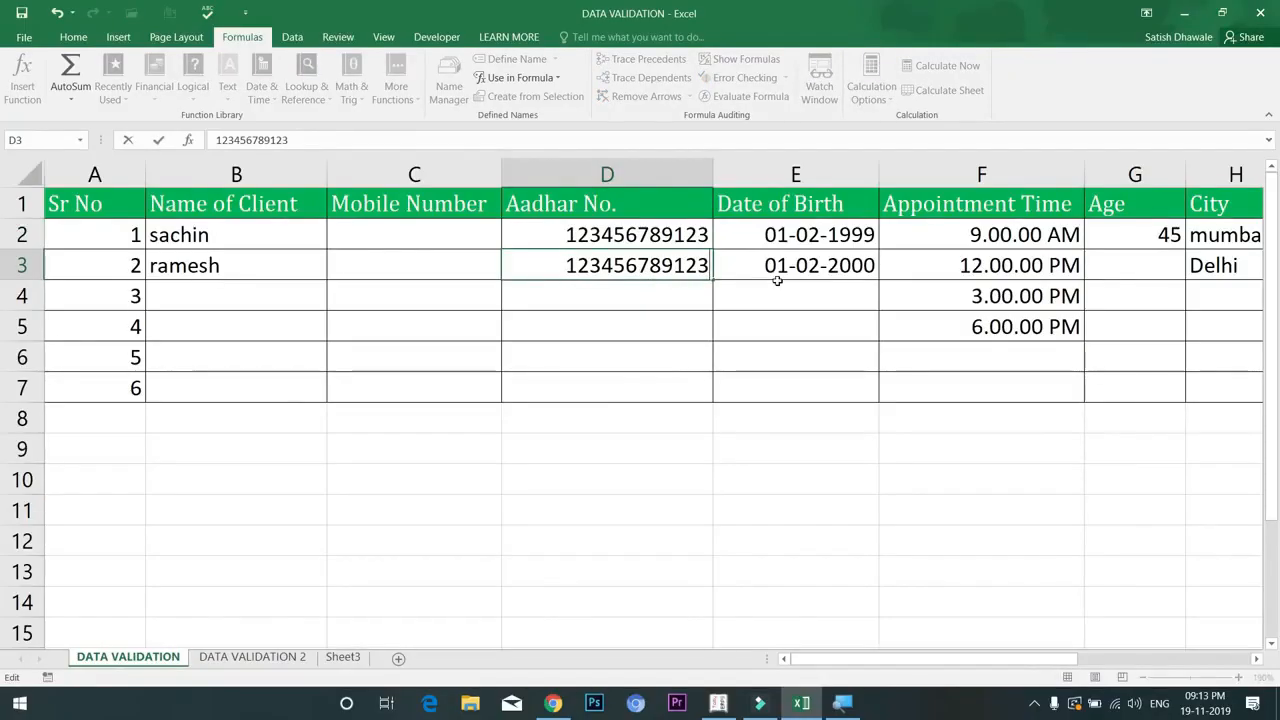
pyautogui.press('Return')
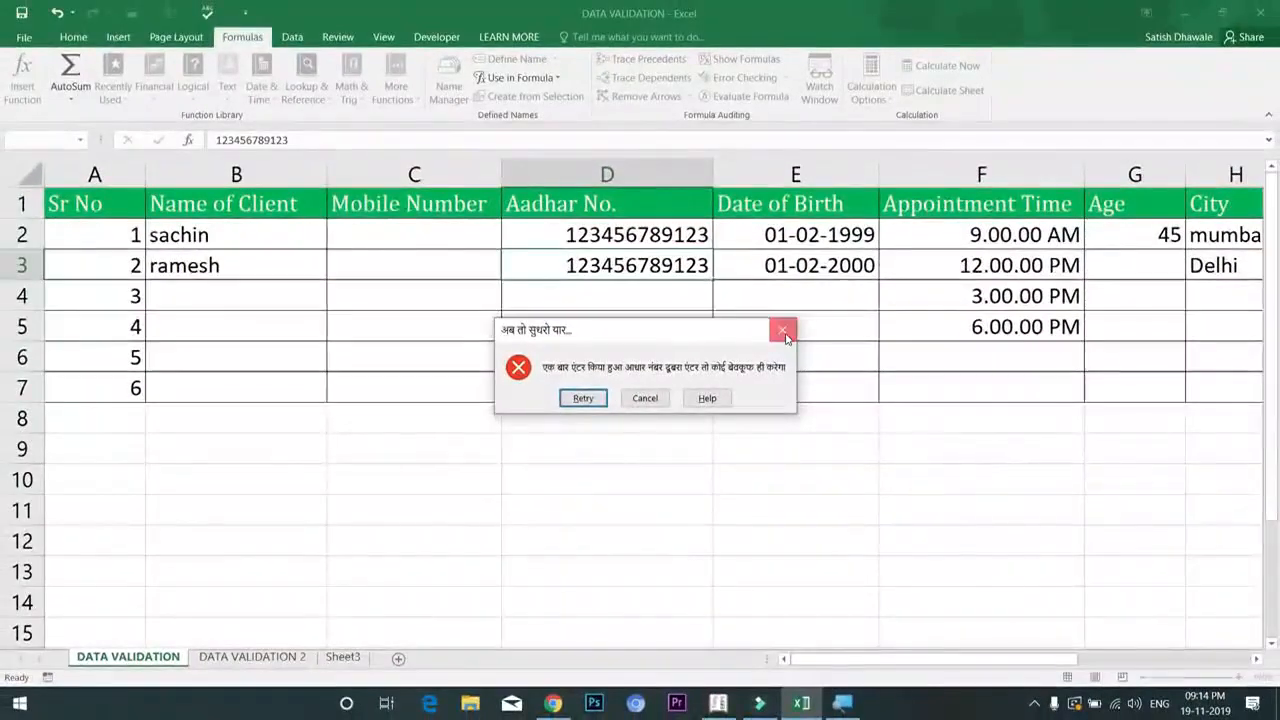
pyautogui.click(780, 315)
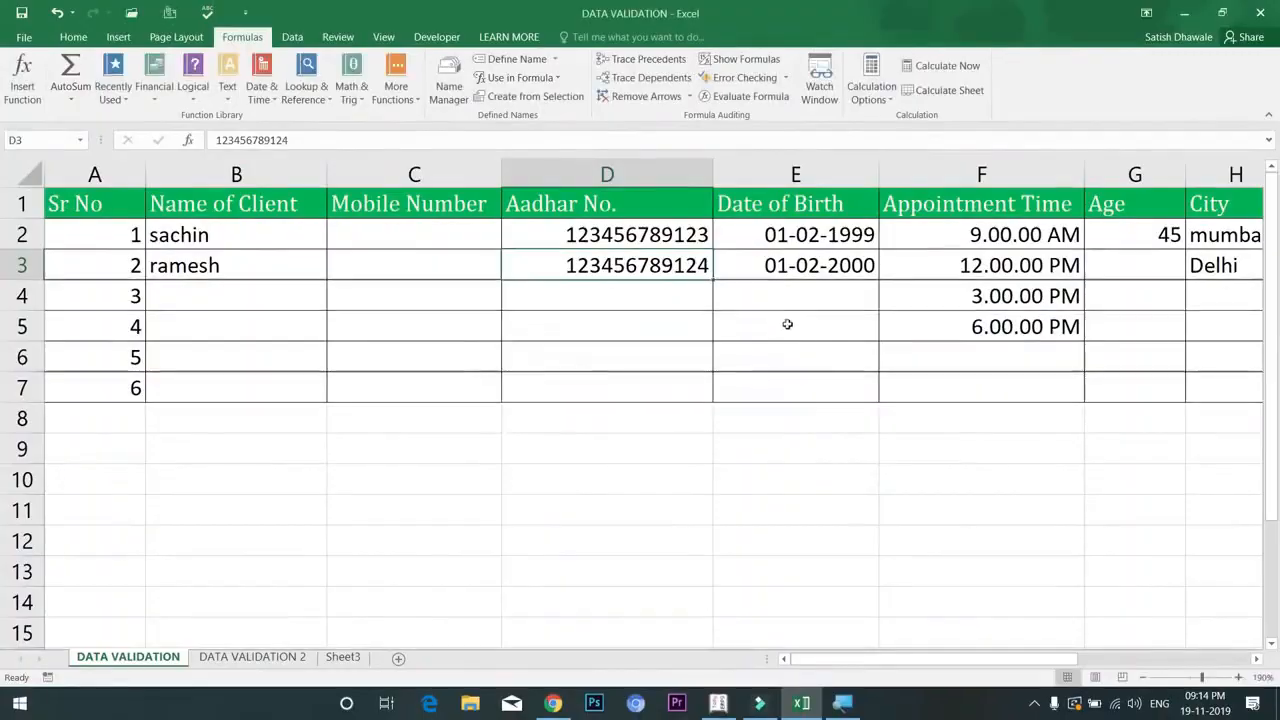
# Try to enter the date of birth of a client under 18 in cell E4, and discard the entry.
pyautogui.click(794, 299)
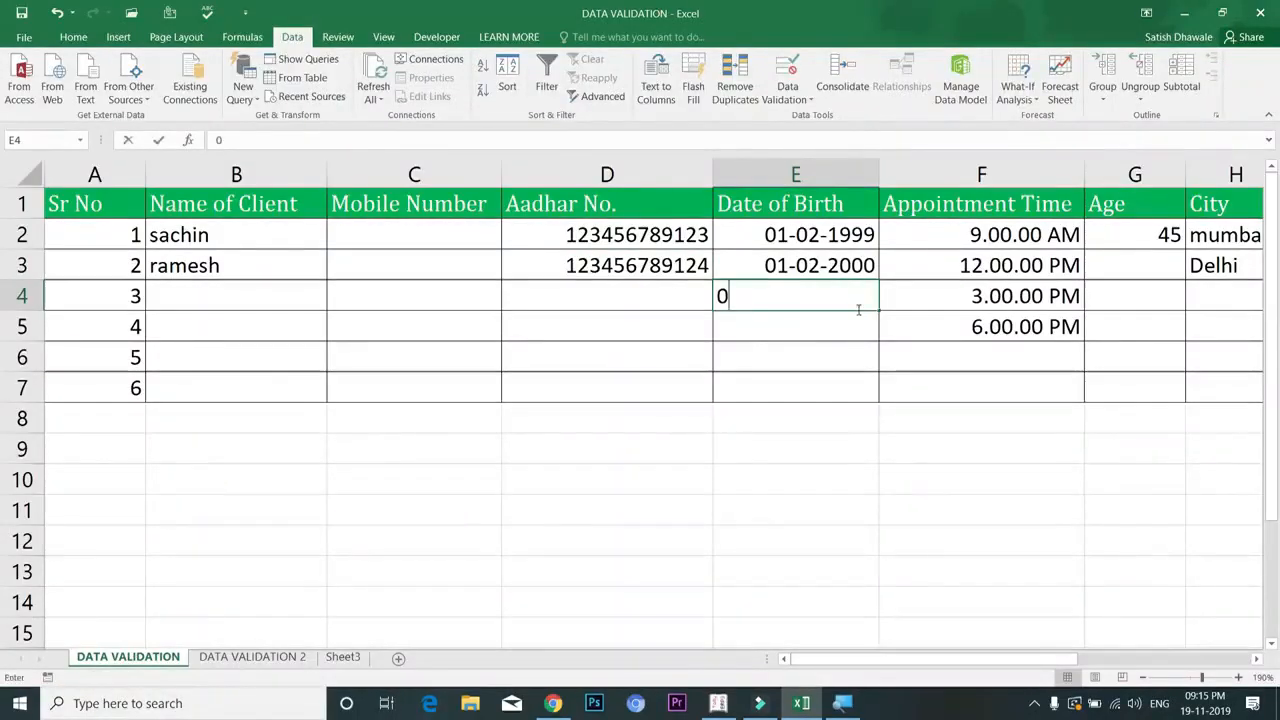
pyautogui.write('03-05-2003')
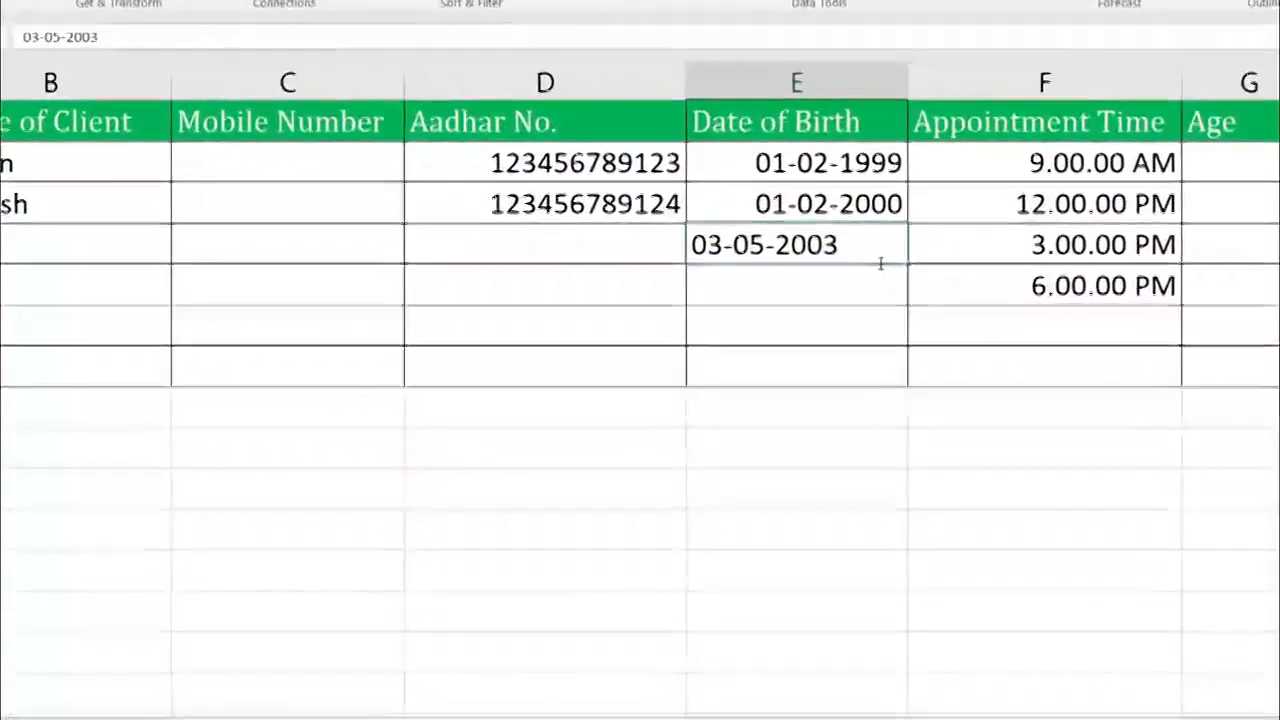
pyautogui.press('Return')
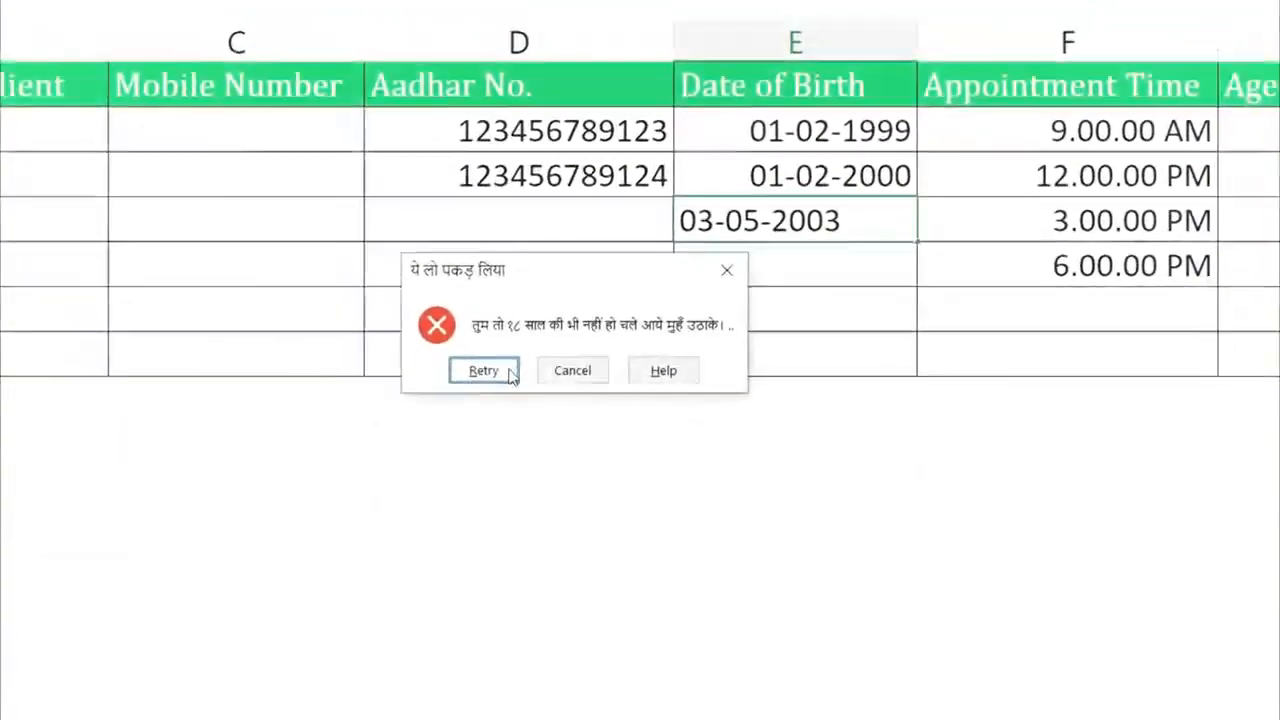
pyautogui.click(510, 372)
pyautogui.press('Escape')
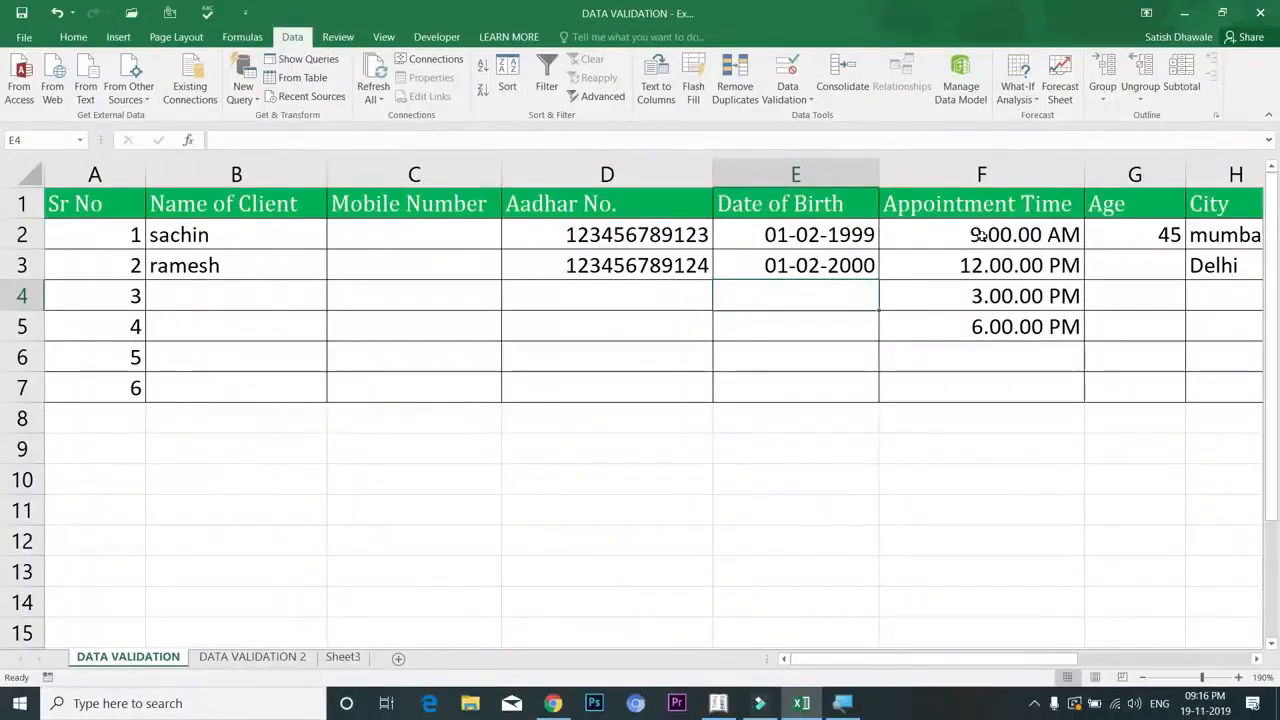
# Try to enter the appointment time 6:30:00 pm in cell F6, and discard the entry.
pyautogui.click(969, 349)
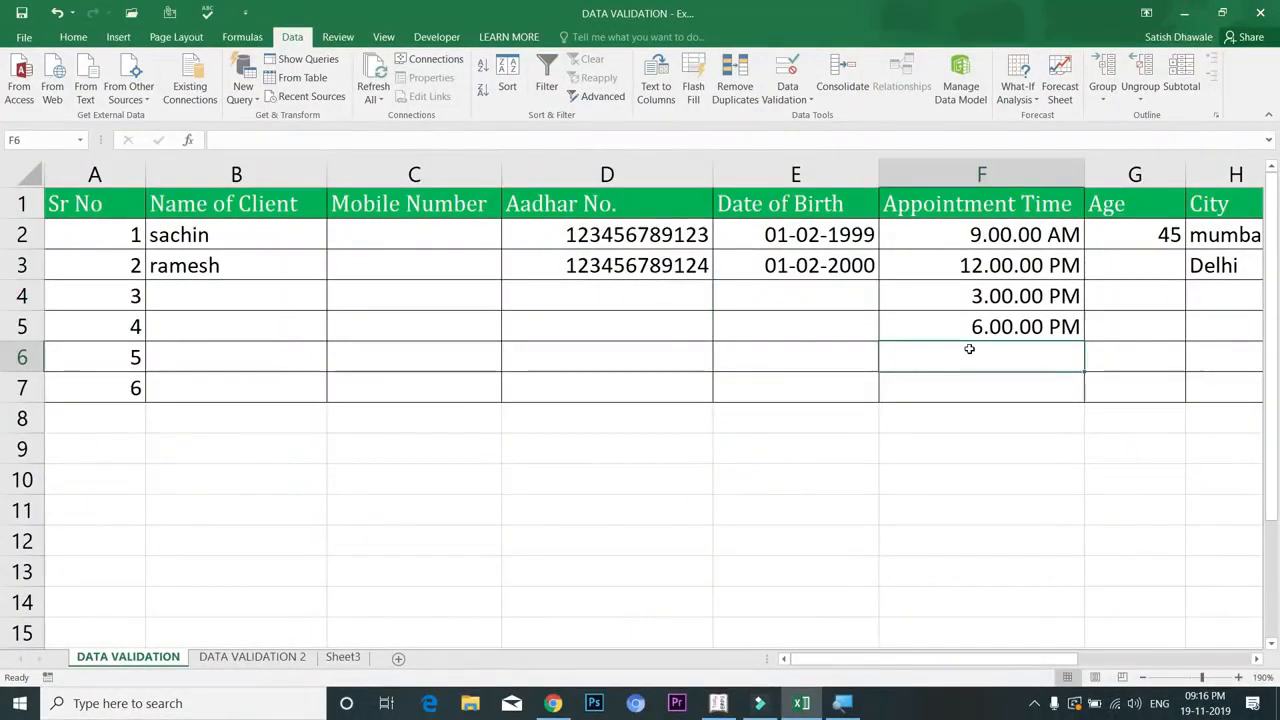
pyautogui.write('6:30:00')
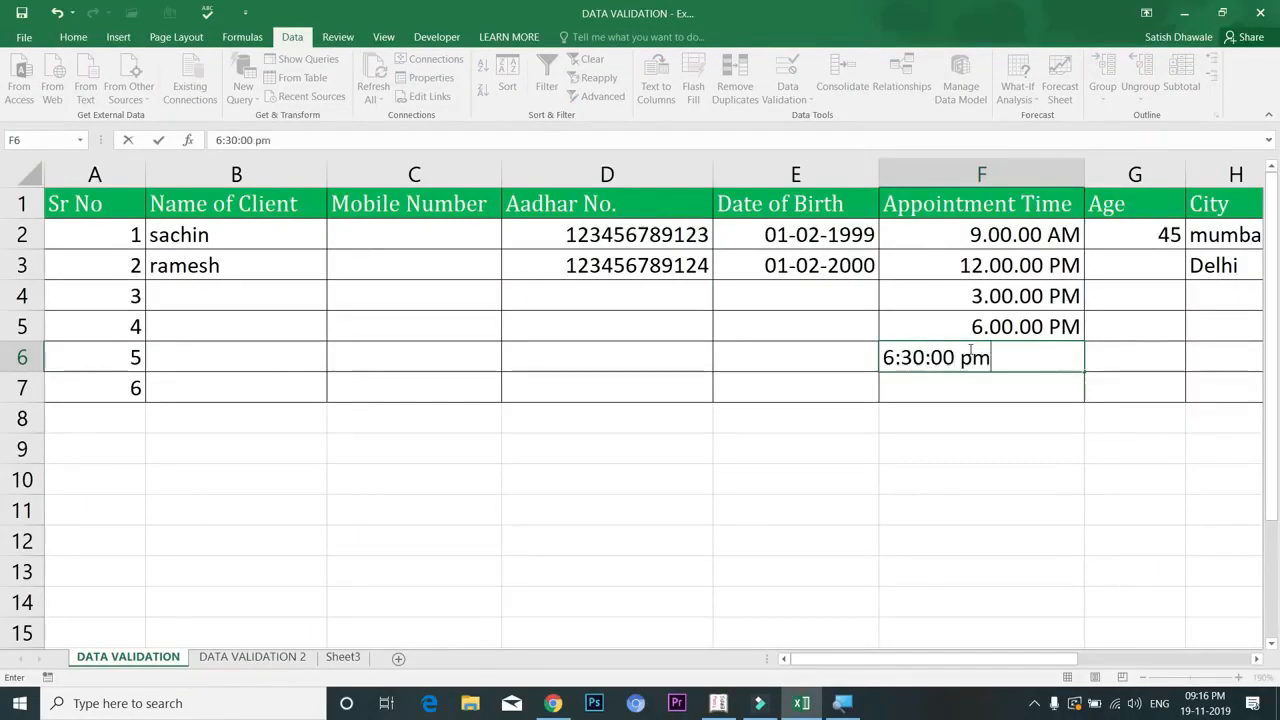
pyautogui.write(' pm')
pyautogui.press('Return')
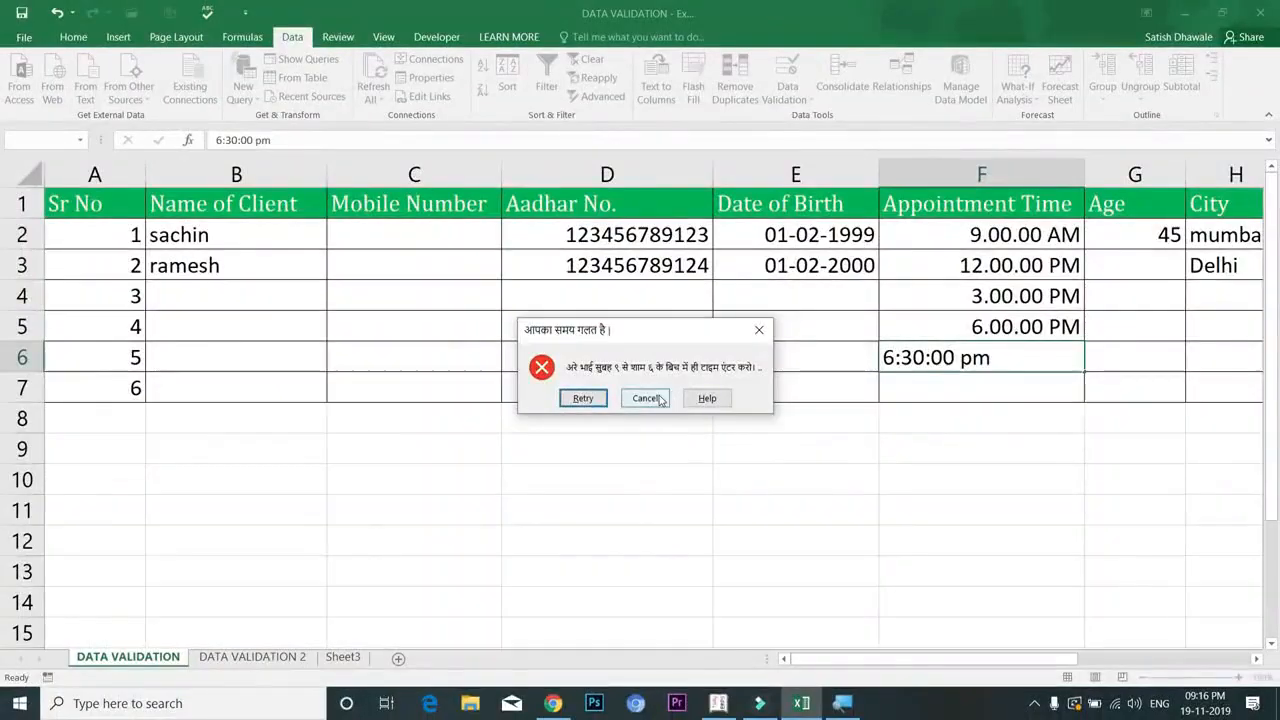
pyautogui.click(660, 398)
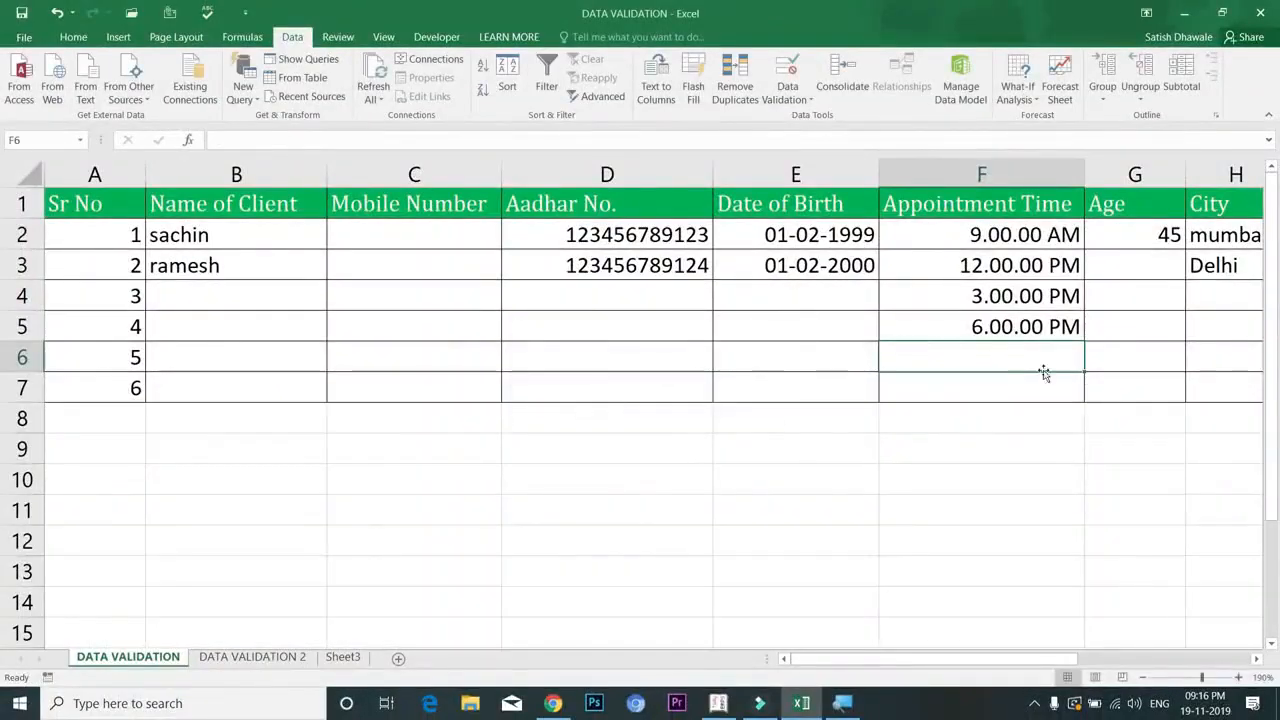
# Try to enter the text "sdfsd" as the age in cell G3, and discard the entry.
pyautogui.click(1140, 327)
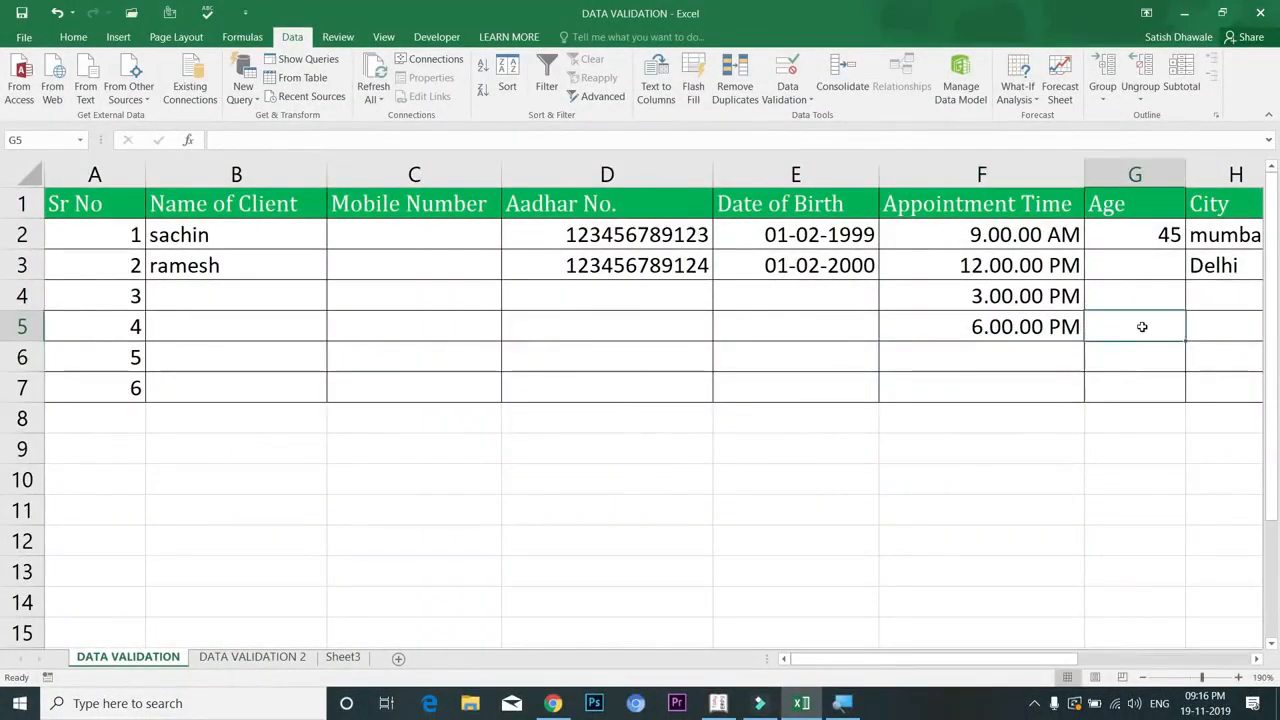
pyautogui.click(1139, 271)
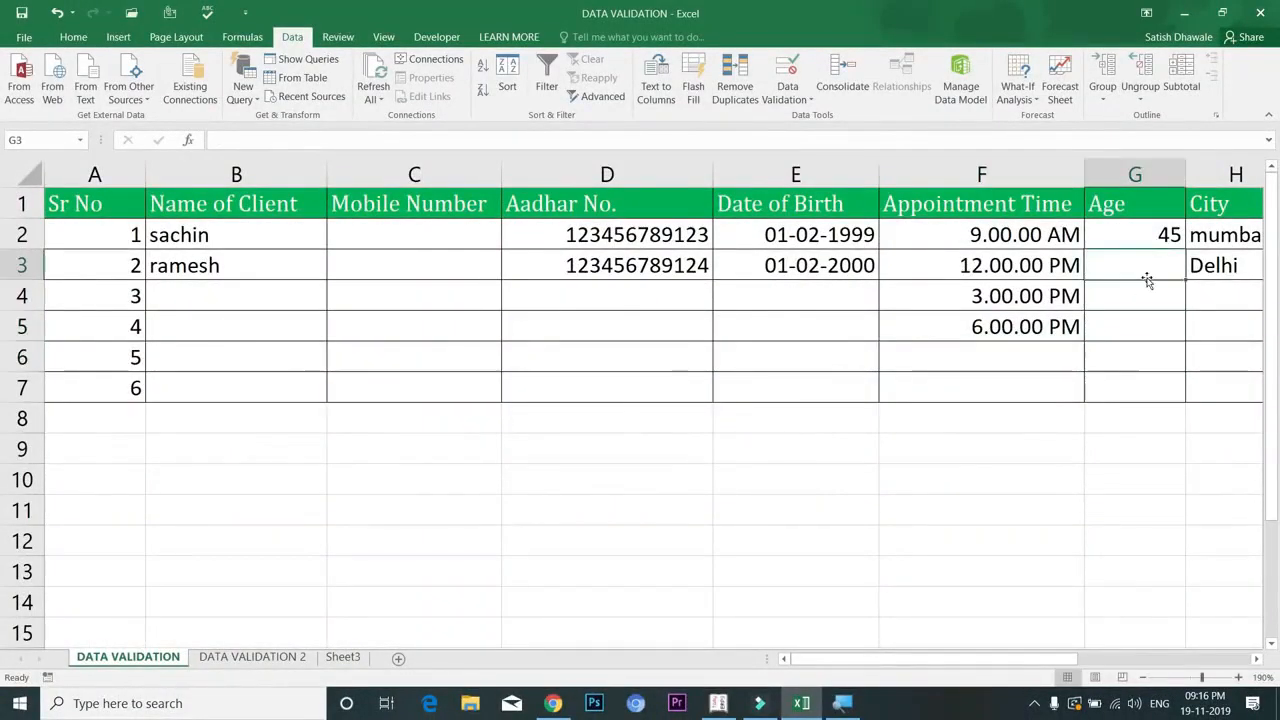
pyautogui.write('sdfsd')
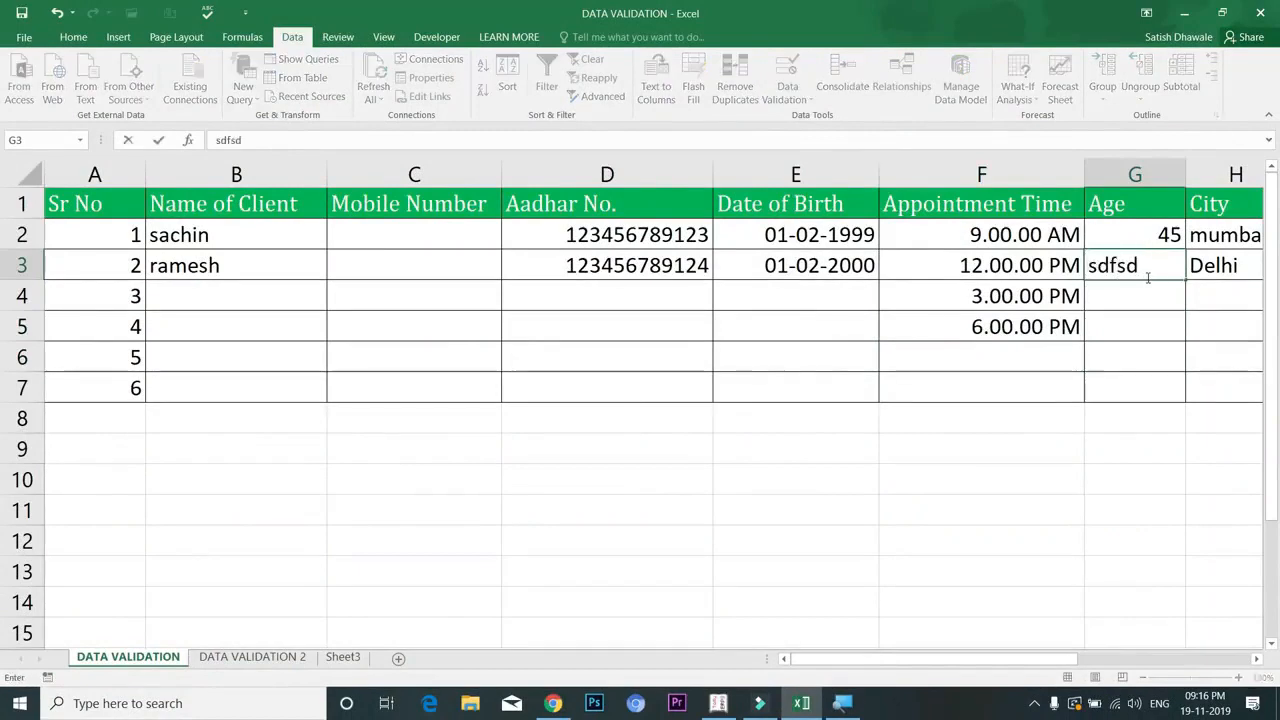
pyautogui.press('Return')
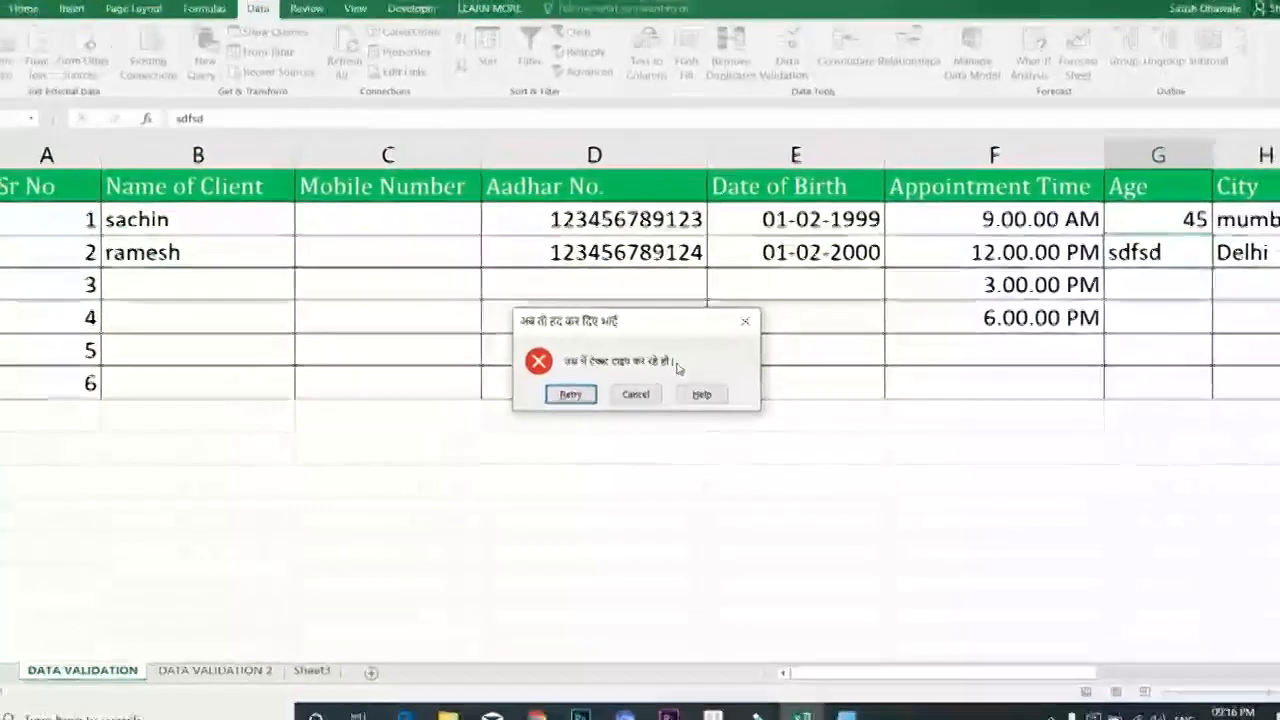
pyautogui.press('Escape')
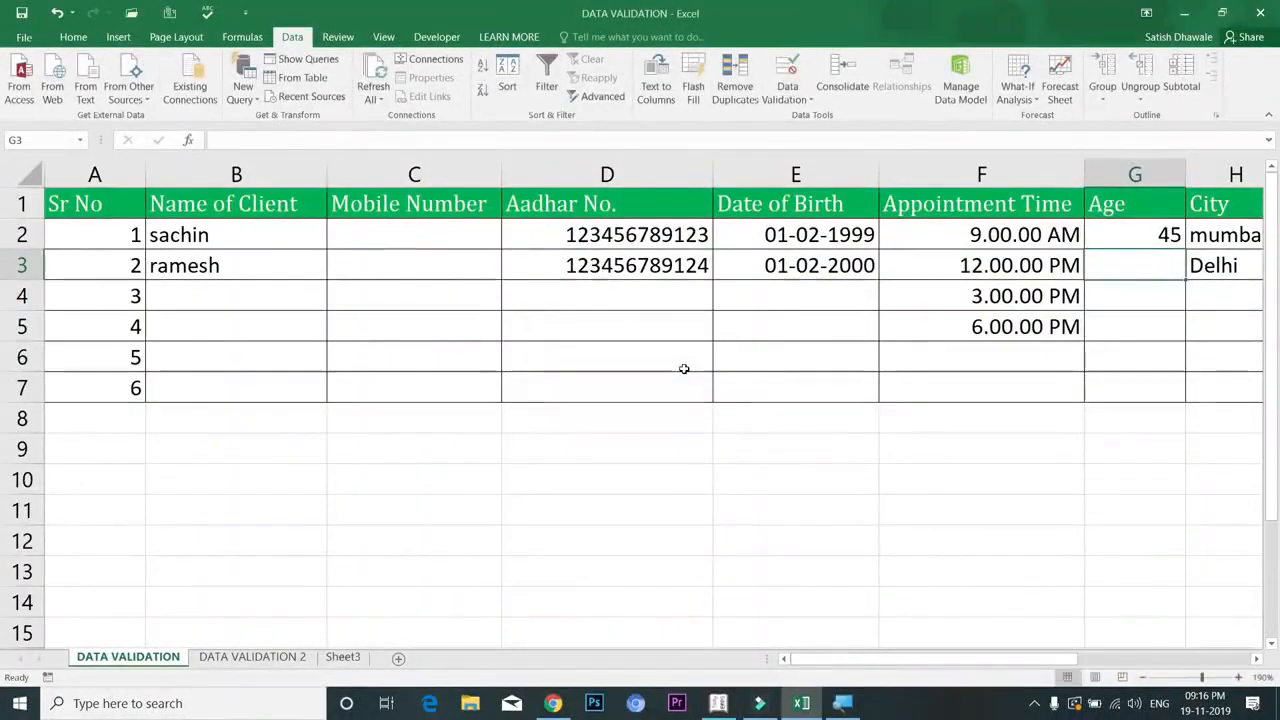
# Enter the cities Pune in H4 and Thane in H5, accepting Thane although it is outside the validation list.
pyautogui.press('Right')
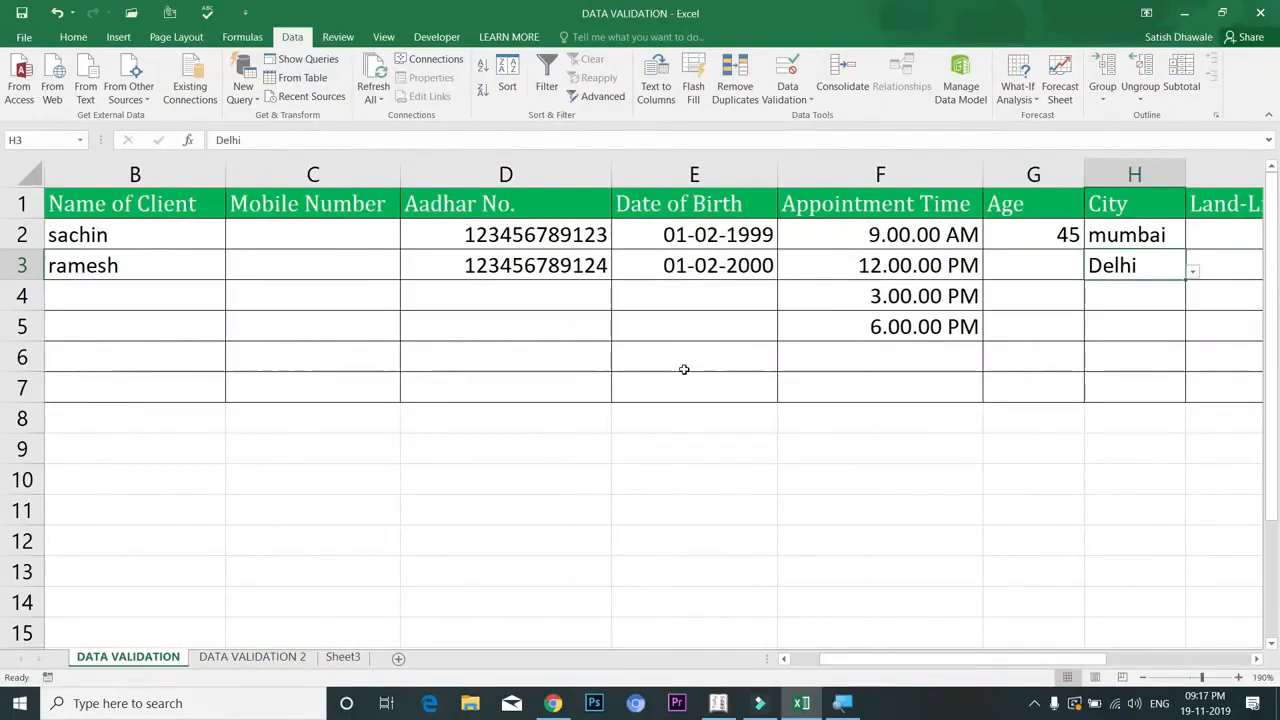
pyautogui.press('Down')
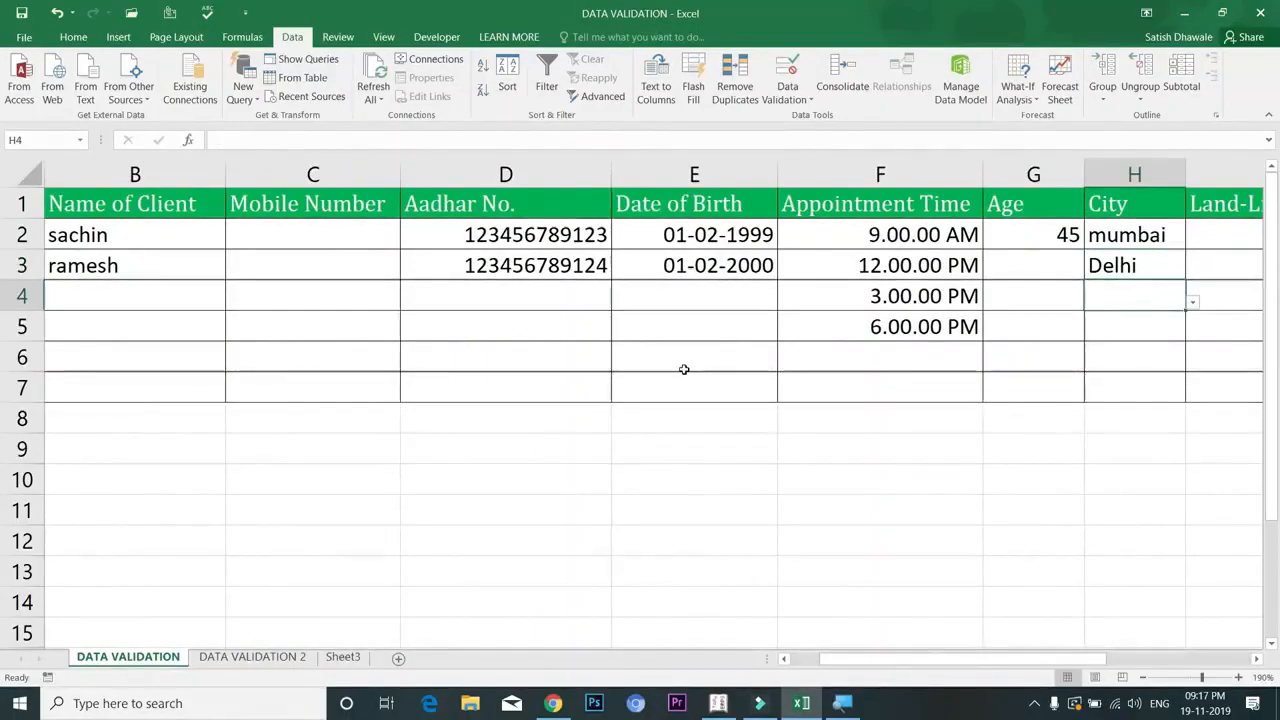
pyautogui.write('Pune')
pyautogui.press('Return')
pyautogui.write('Thane')
pyautogui.press('Return')
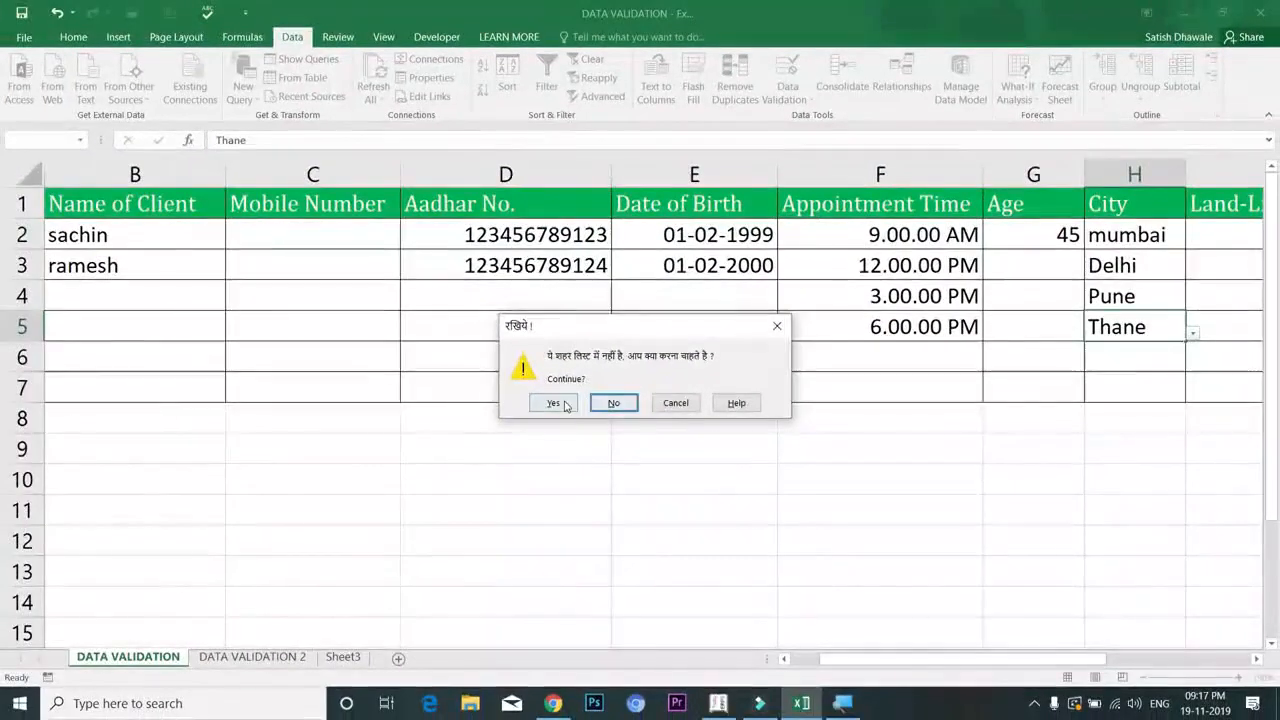
pyautogui.click(484, 390)
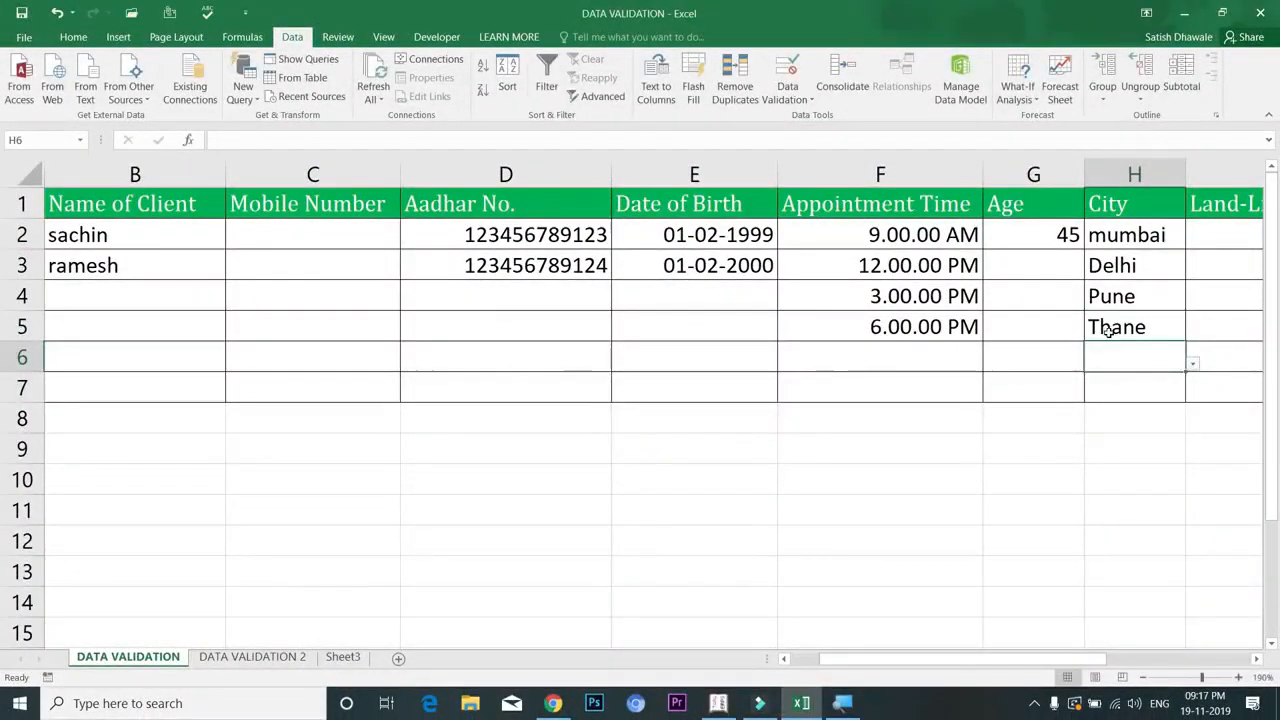
# Display the input message attached to cell I2 in the Land-Line Number column.
pyautogui.press('Right')
pyautogui.press('Right')
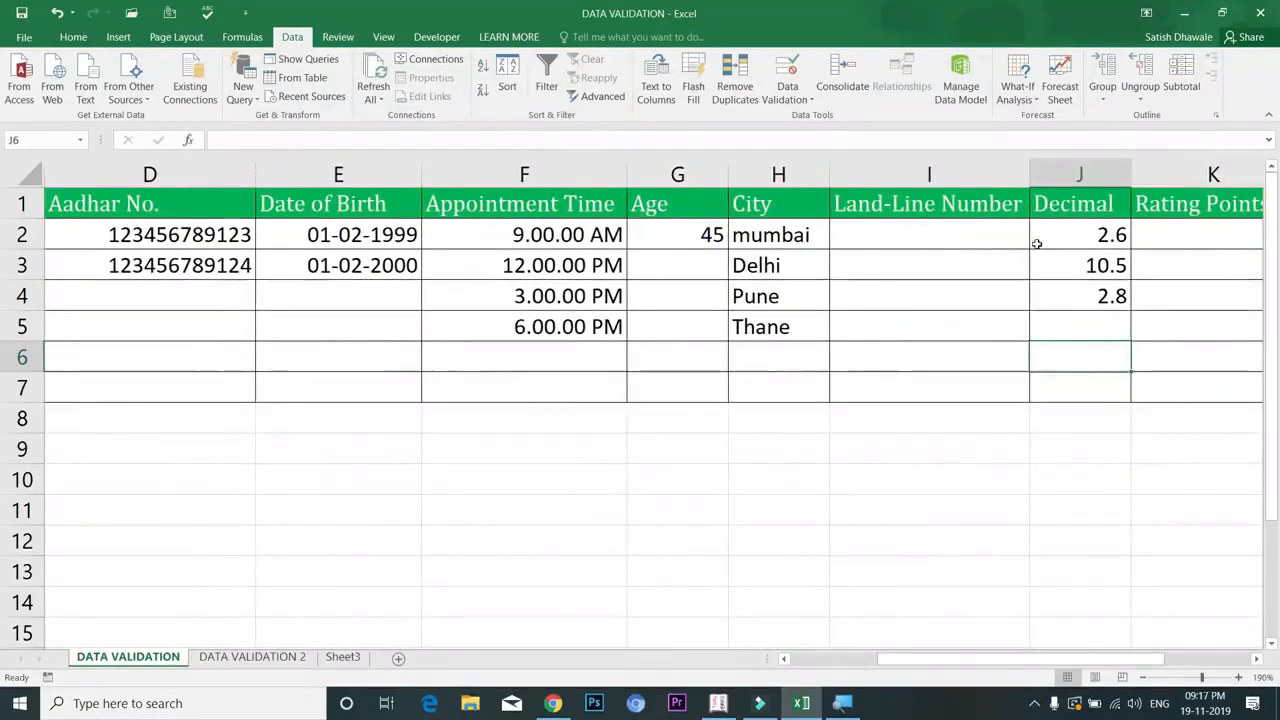
pyautogui.click(1015, 240)
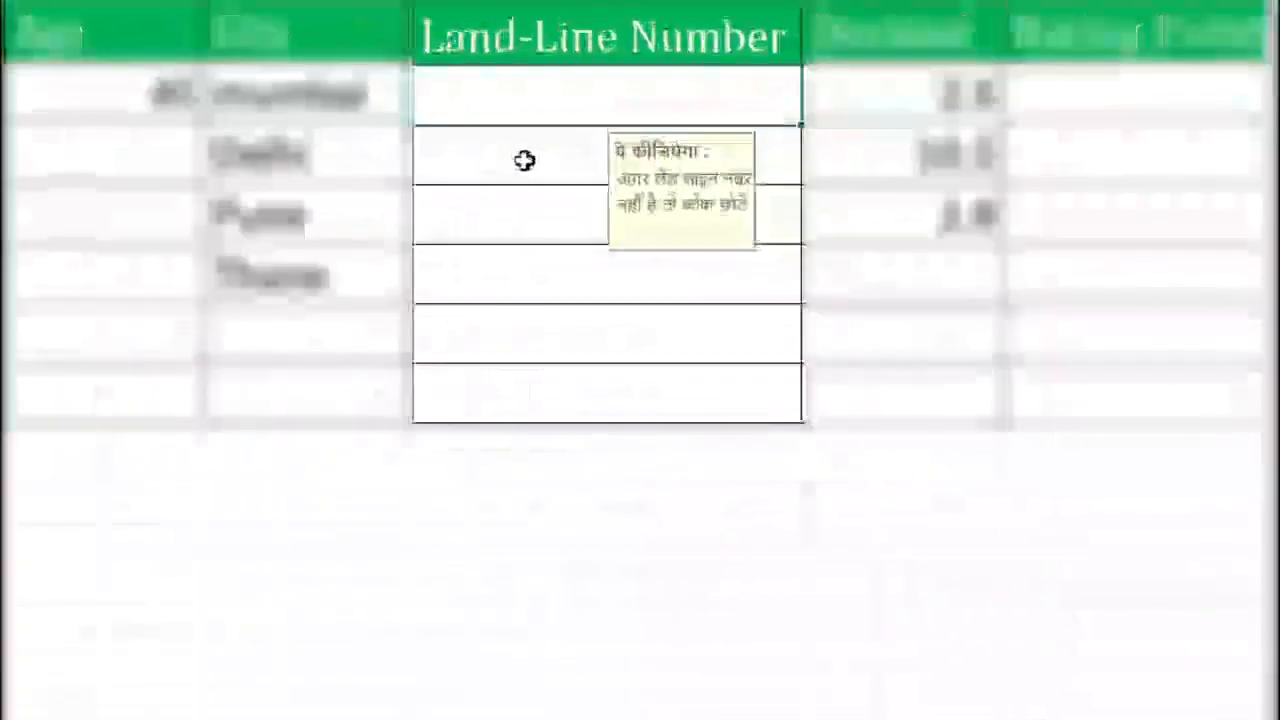
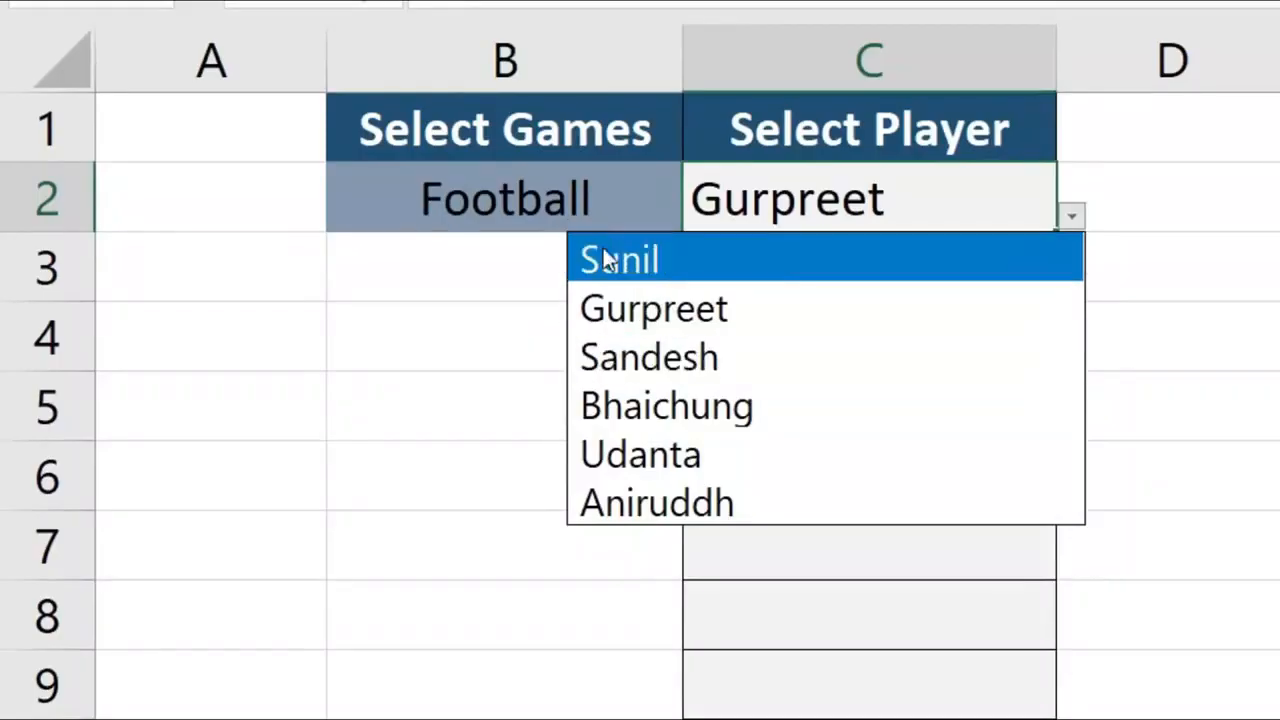
# Choose Gilli_Danda as the game in B2 and view the dependent player list in C2.
pyautogui.click(590, 200)
pyautogui.click(696, 220)
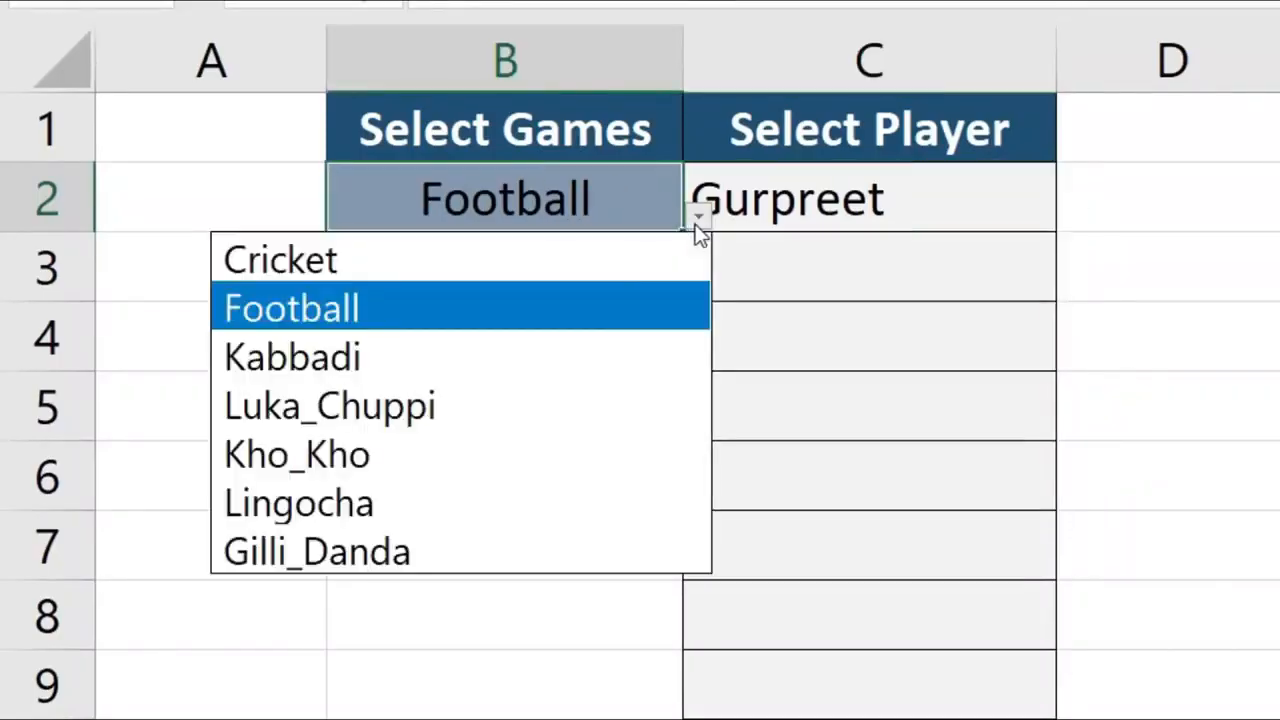
pyautogui.click(440, 552)
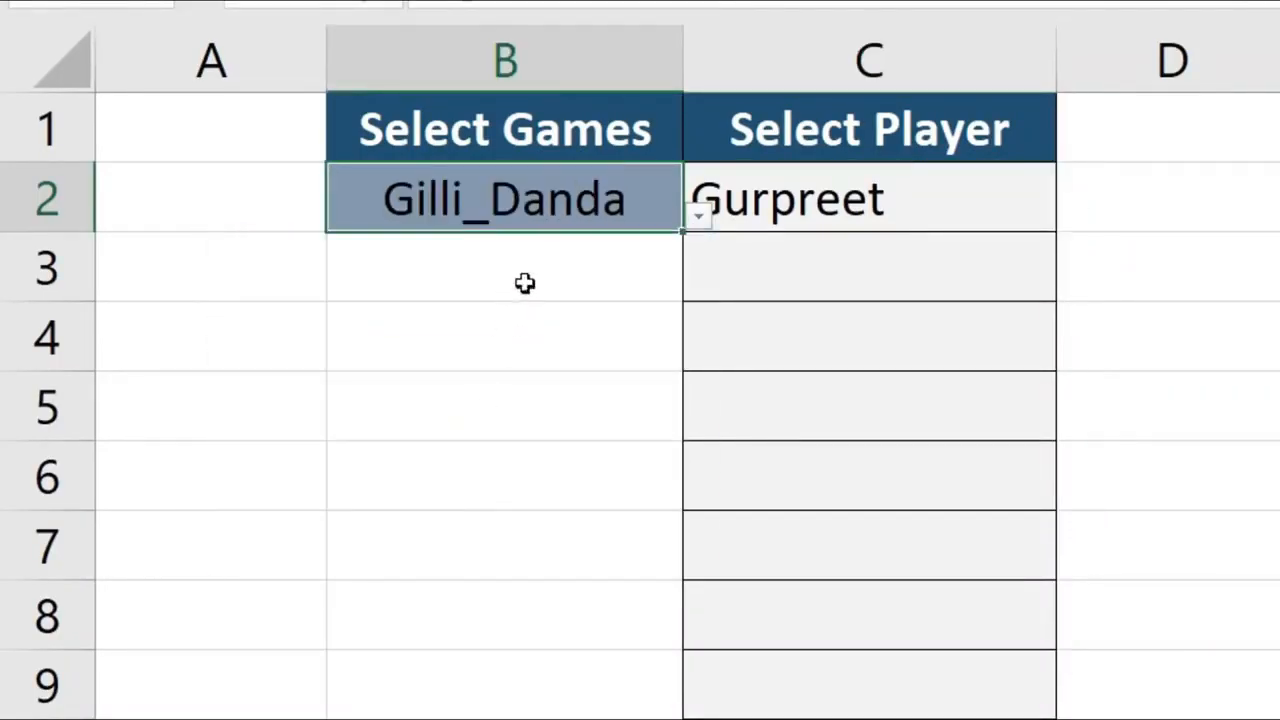
pyautogui.click(787, 200)
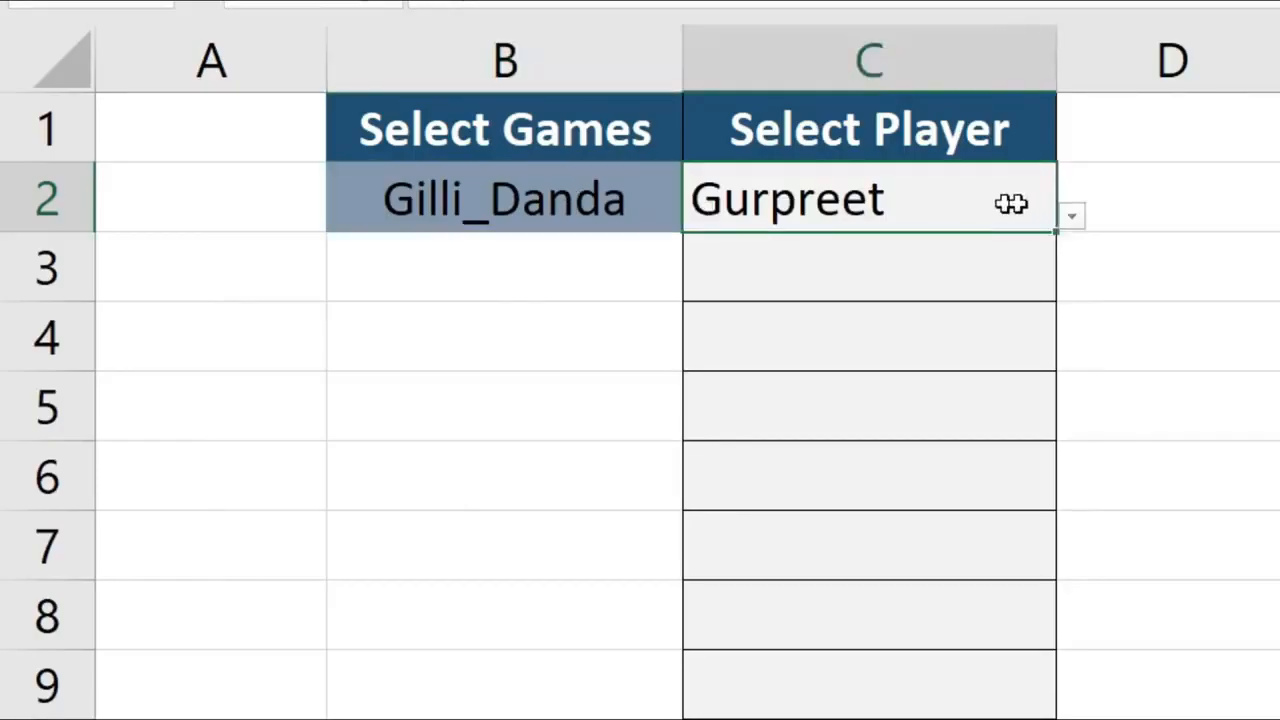
pyautogui.click(1068, 218)
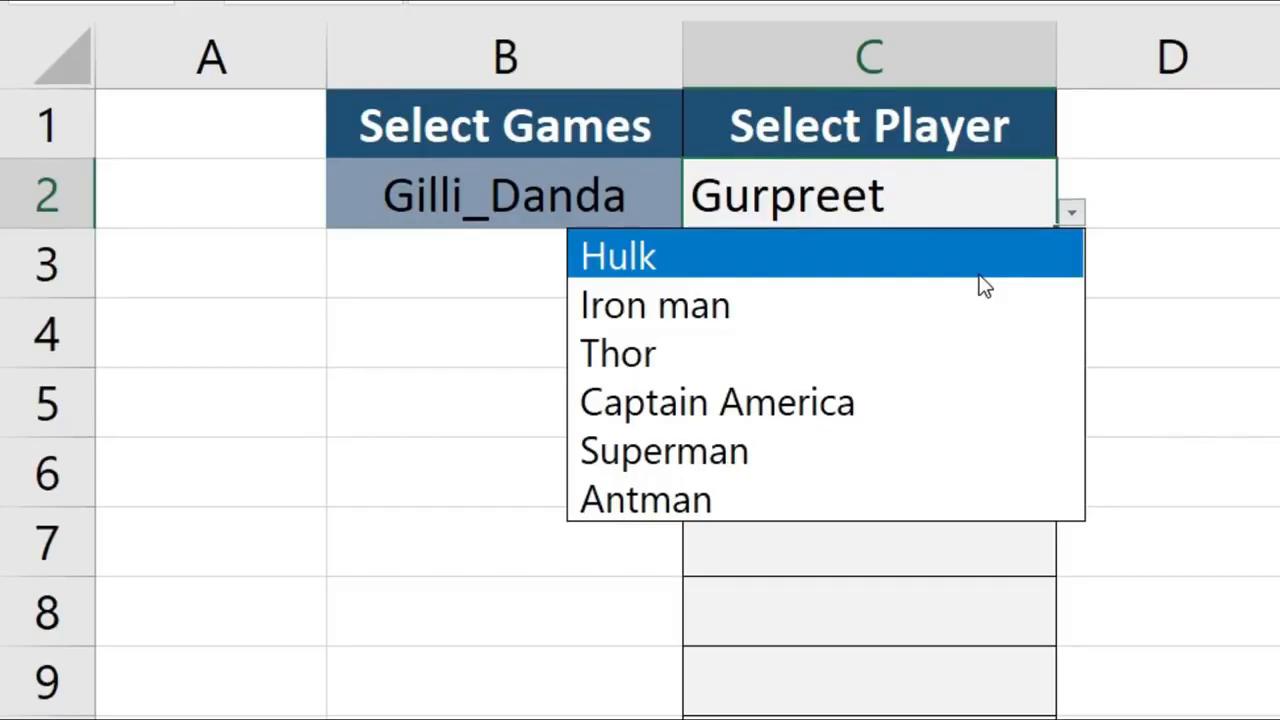
pyautogui.click(585, 202)
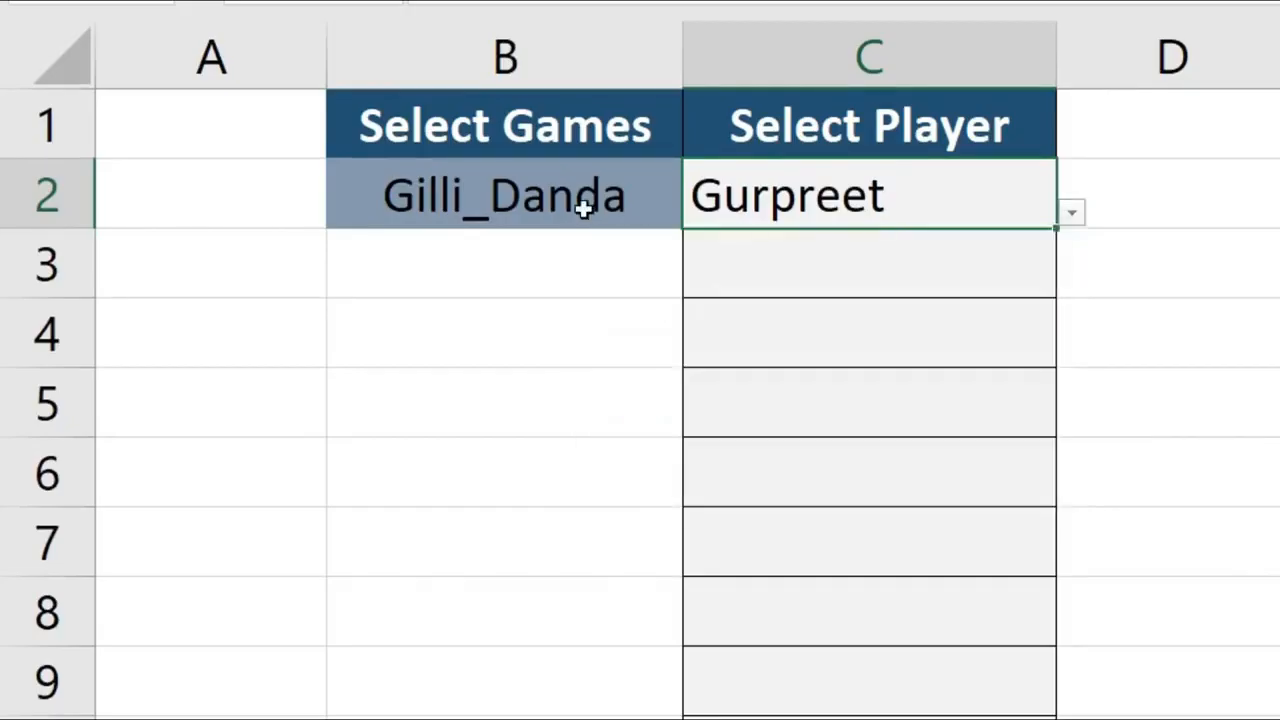
# Choose Lingocha as the game in B2 and Shaktimaan as its player in C2.
pyautogui.click(583, 195)
pyautogui.click(692, 214)
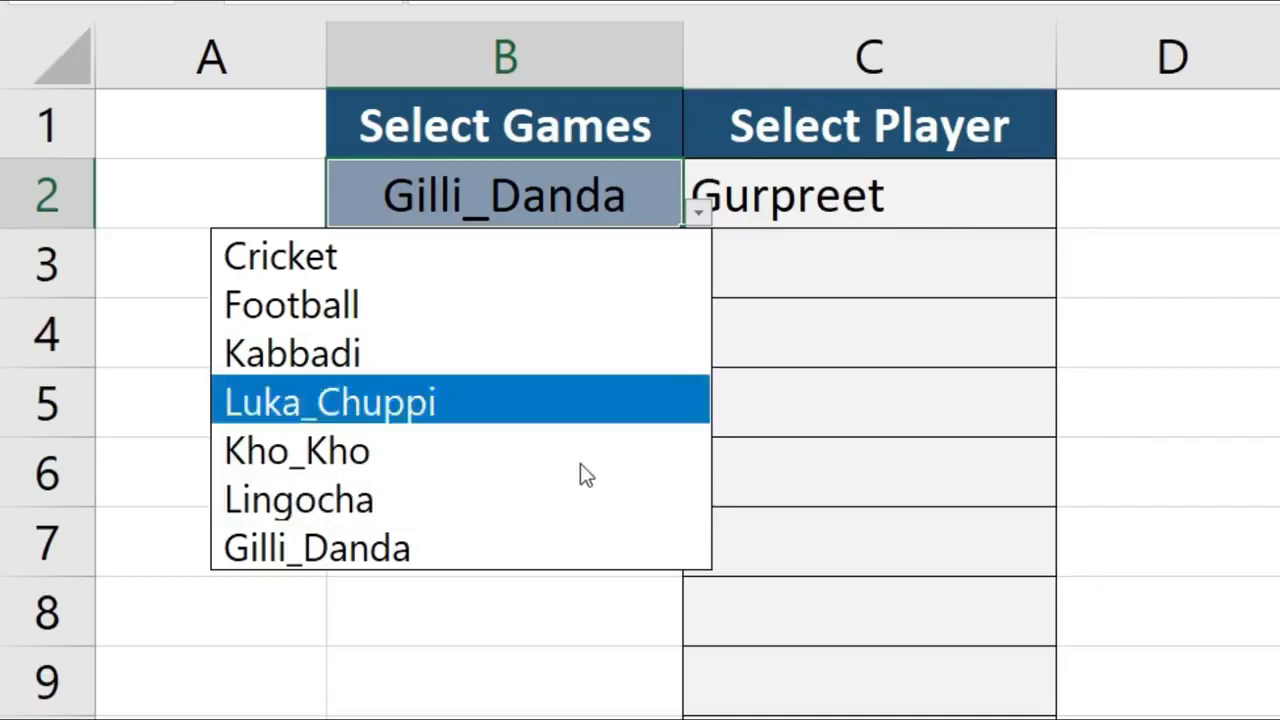
pyautogui.click(583, 500)
pyautogui.click(905, 197)
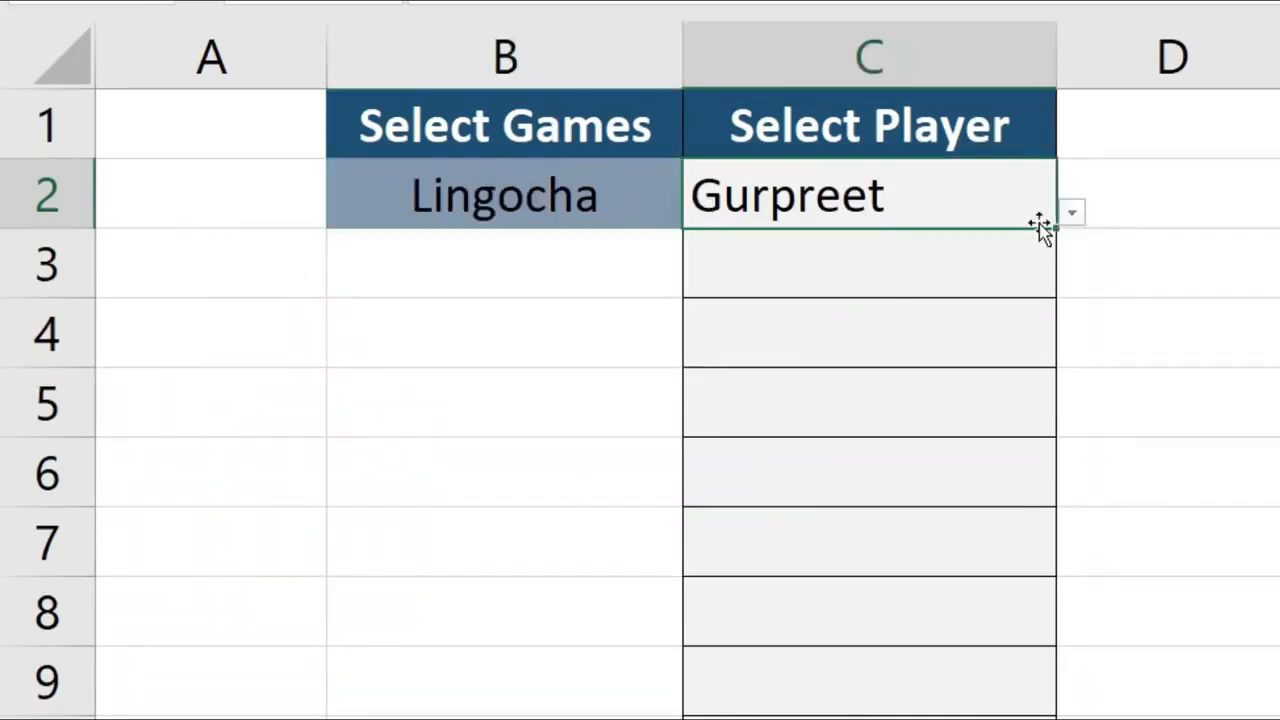
pyautogui.click(1071, 213)
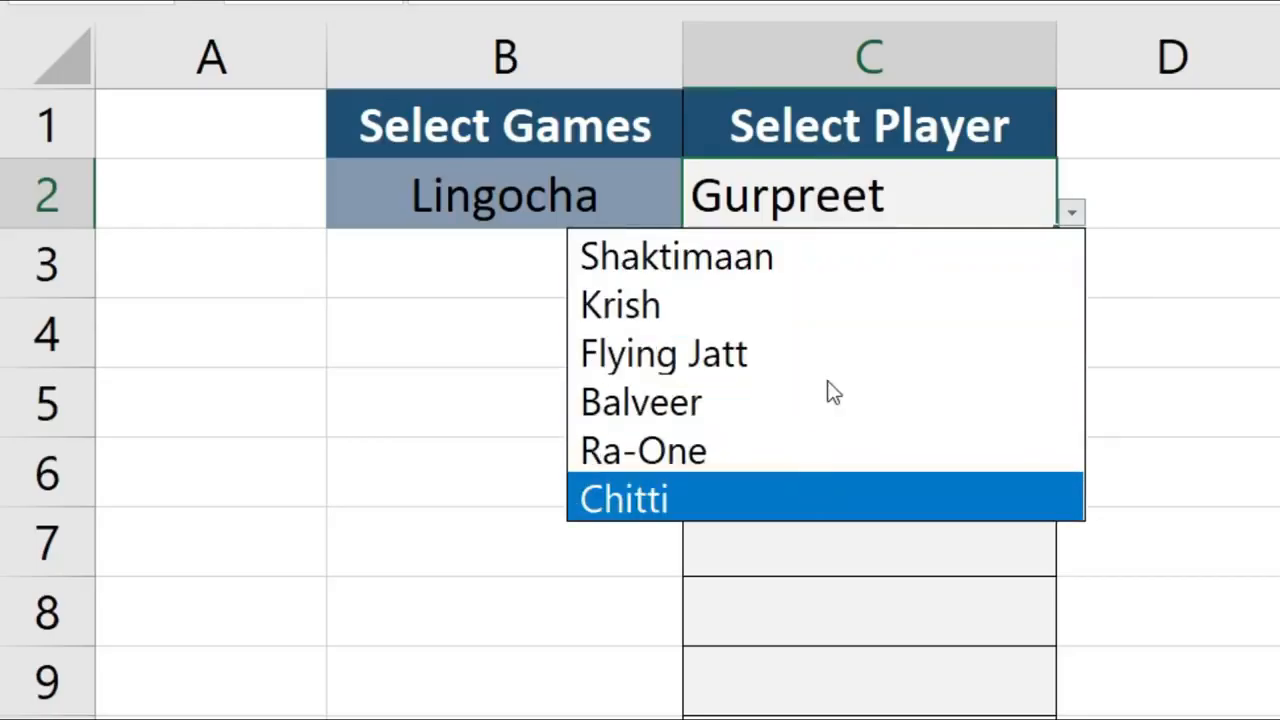
pyautogui.click(845, 258)
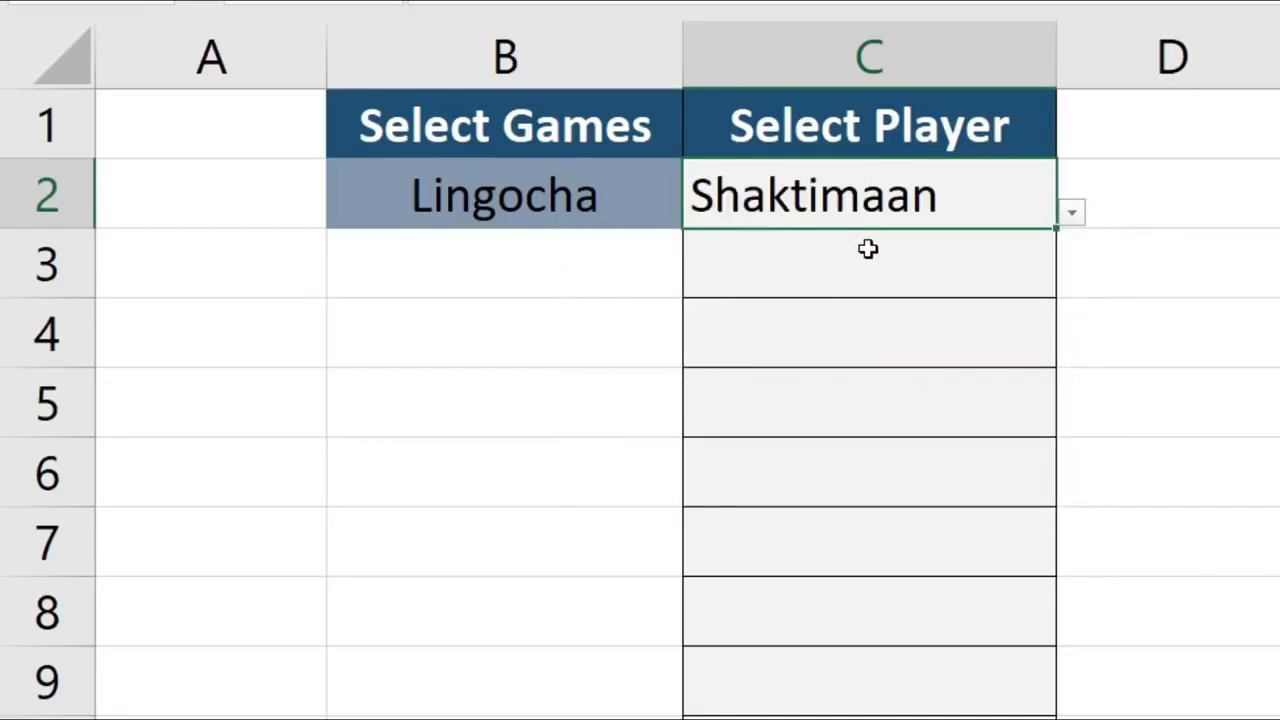
pyautogui.click(608, 180)
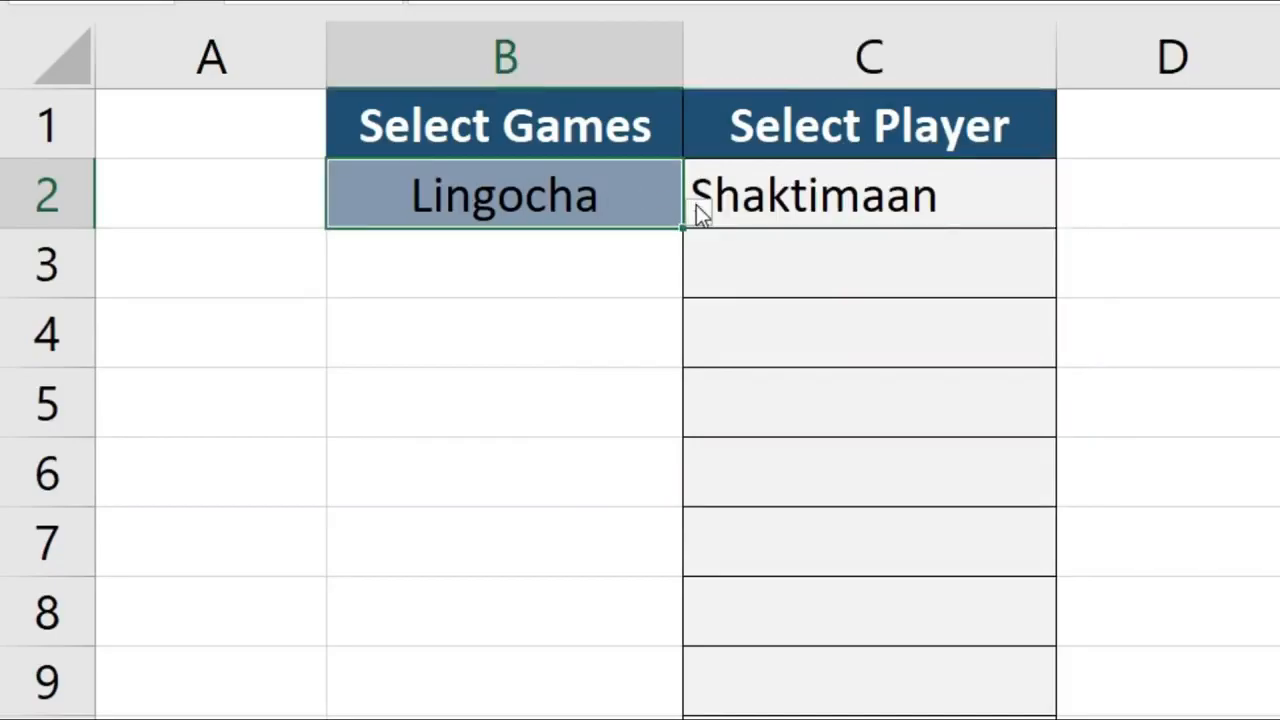
pyautogui.click(934, 214)
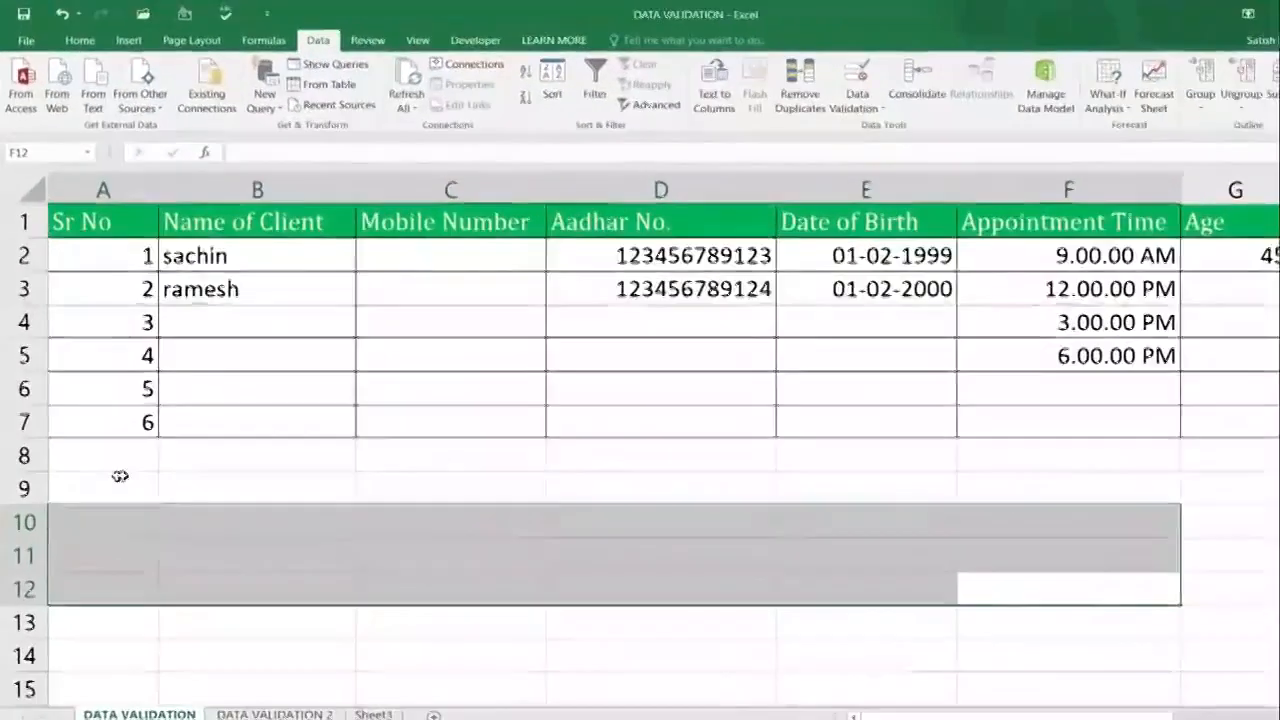
# View the data validation dialog for cell B8 and close it without changes.
pyautogui.click(220, 403)
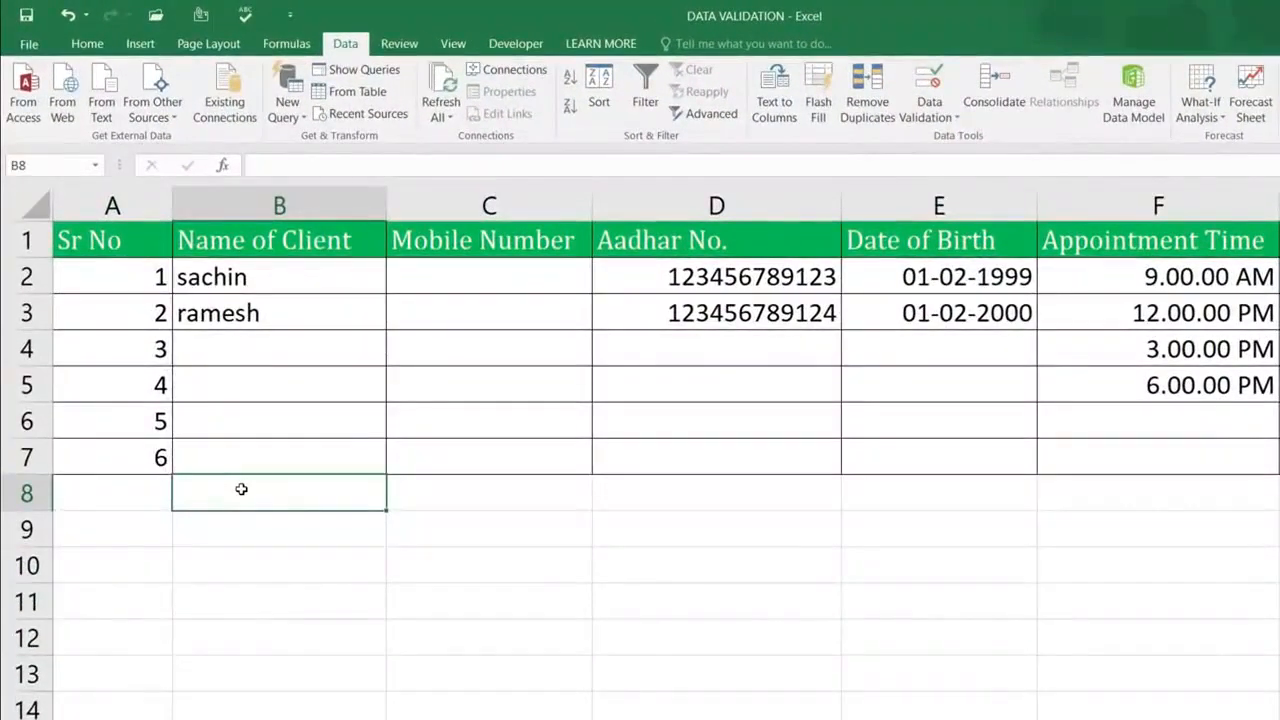
pyautogui.click(946, 120)
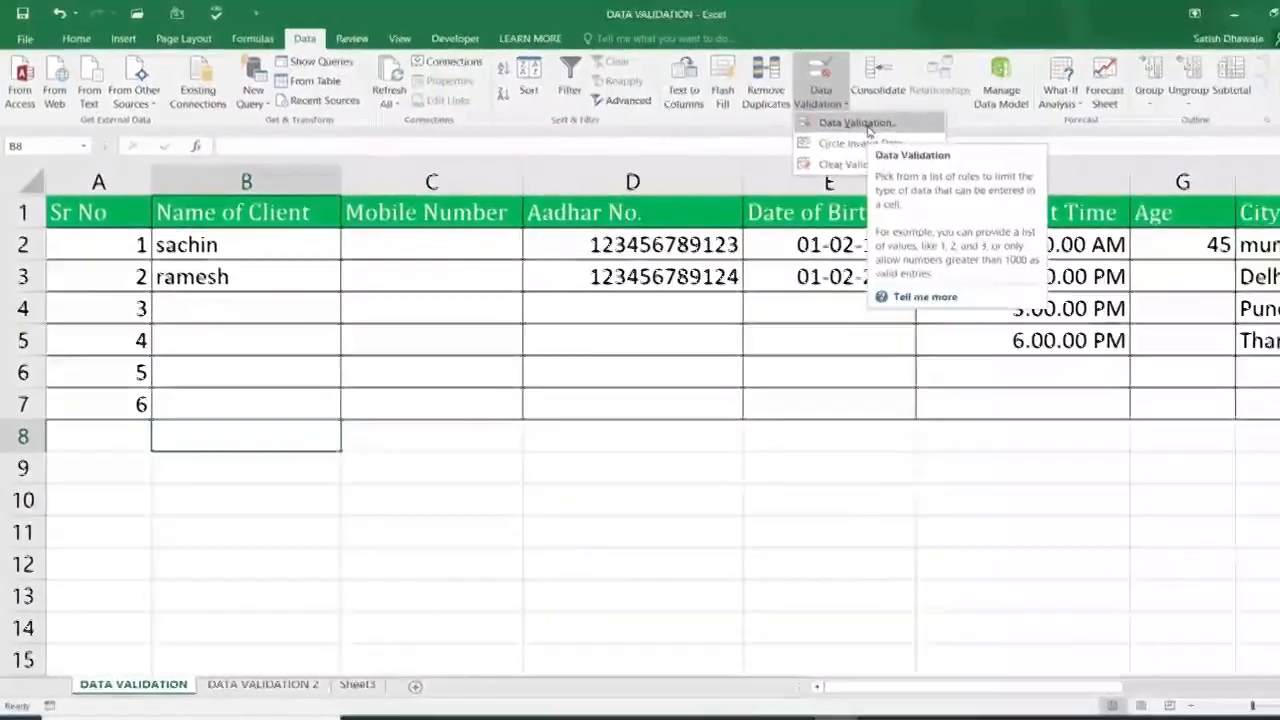
pyautogui.click(860, 123)
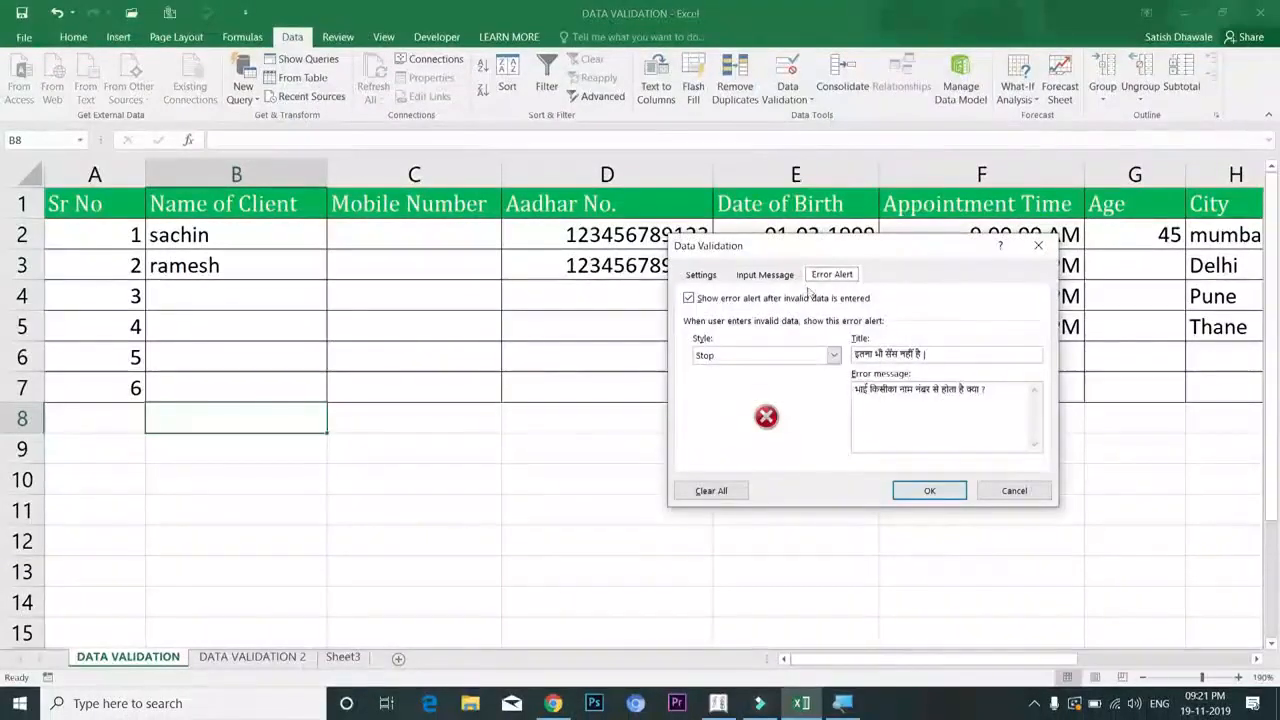
pyautogui.press('Escape')
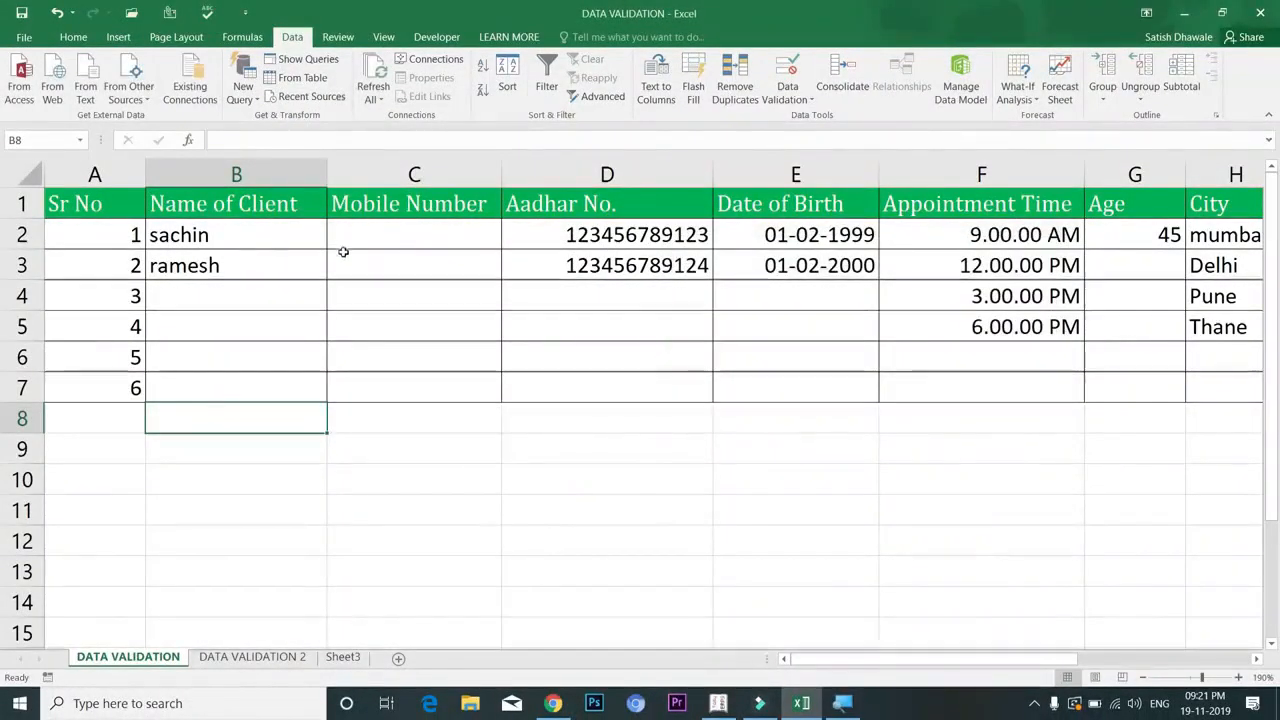
# Try to enter the number 4545 as a client name in cell B4, and discard the entry.
pyautogui.click(262, 176)
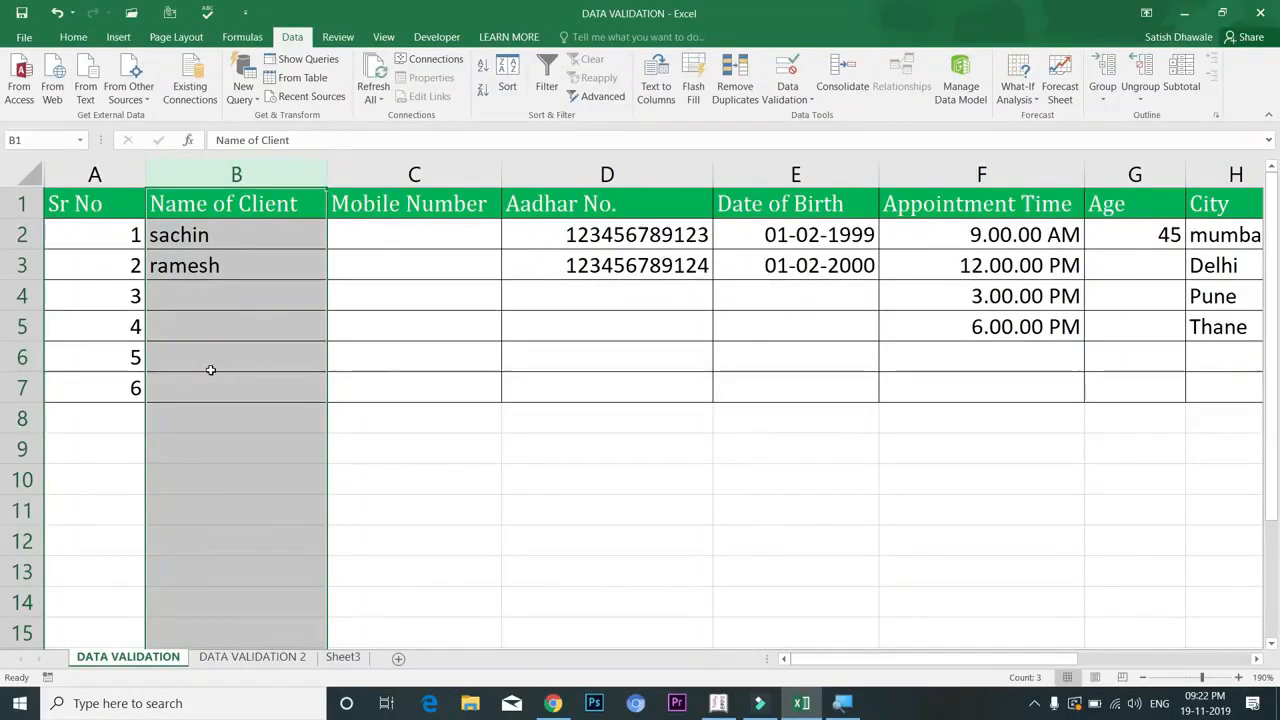
pyautogui.click(250, 295)
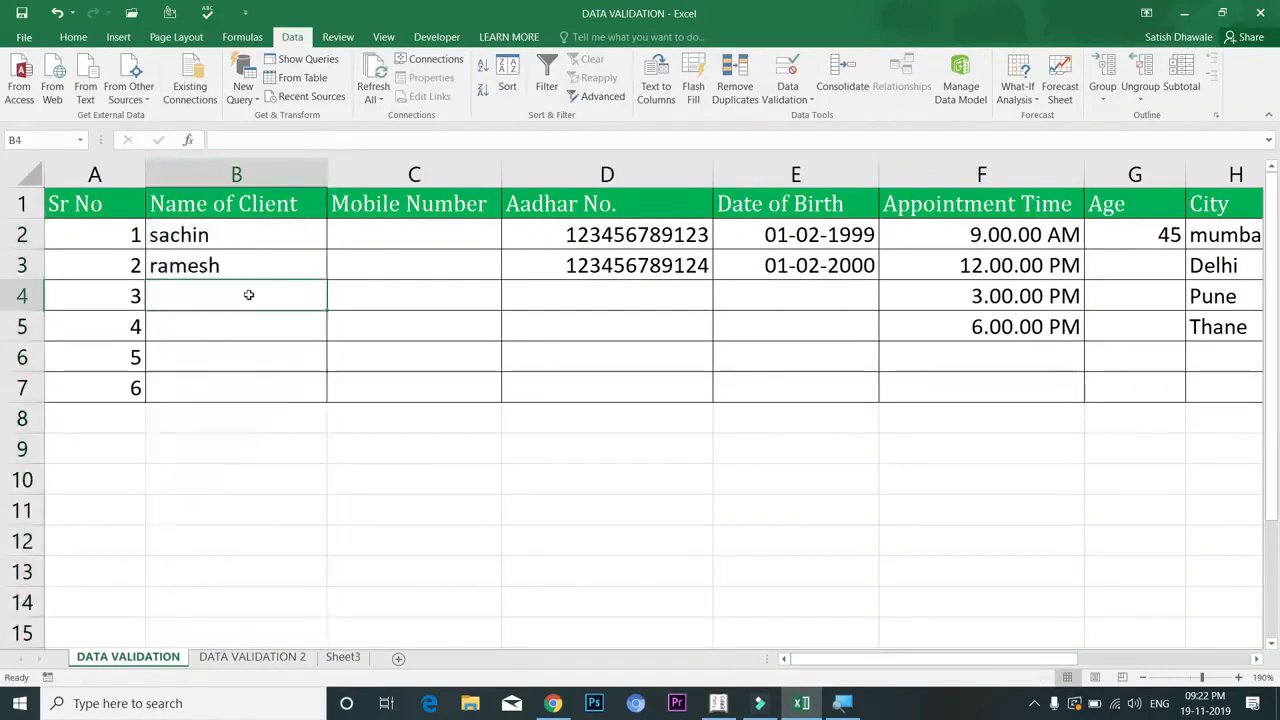
pyautogui.write('4545')
pyautogui.press('Return')
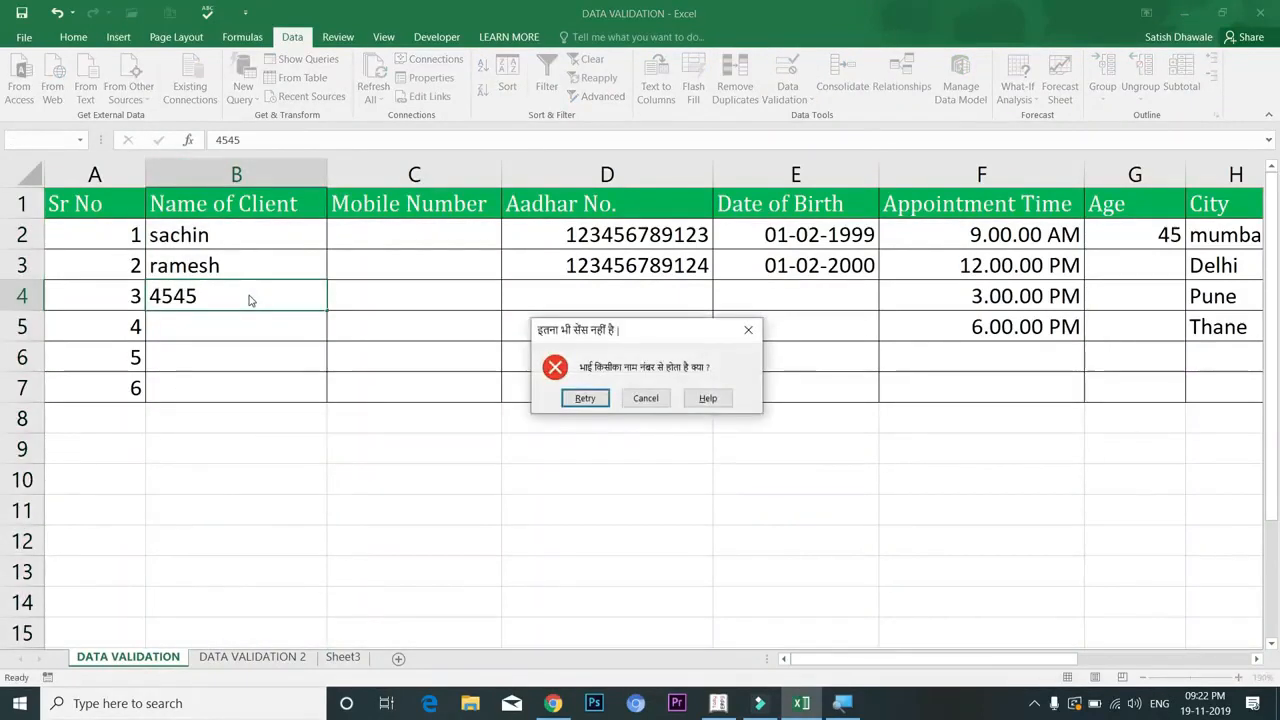
pyautogui.click(645, 398)
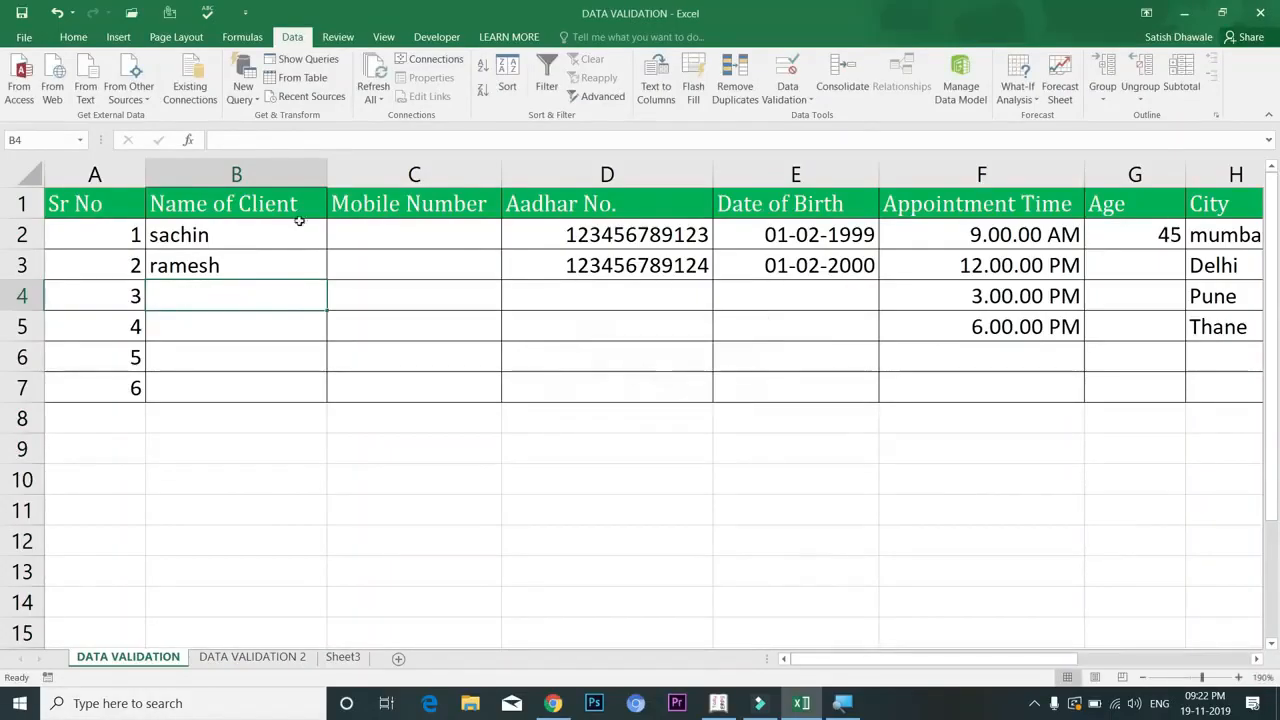
# Examine the settings, input message and error alert of the validation rule on the Name of Client column.
pyautogui.click(288, 176)
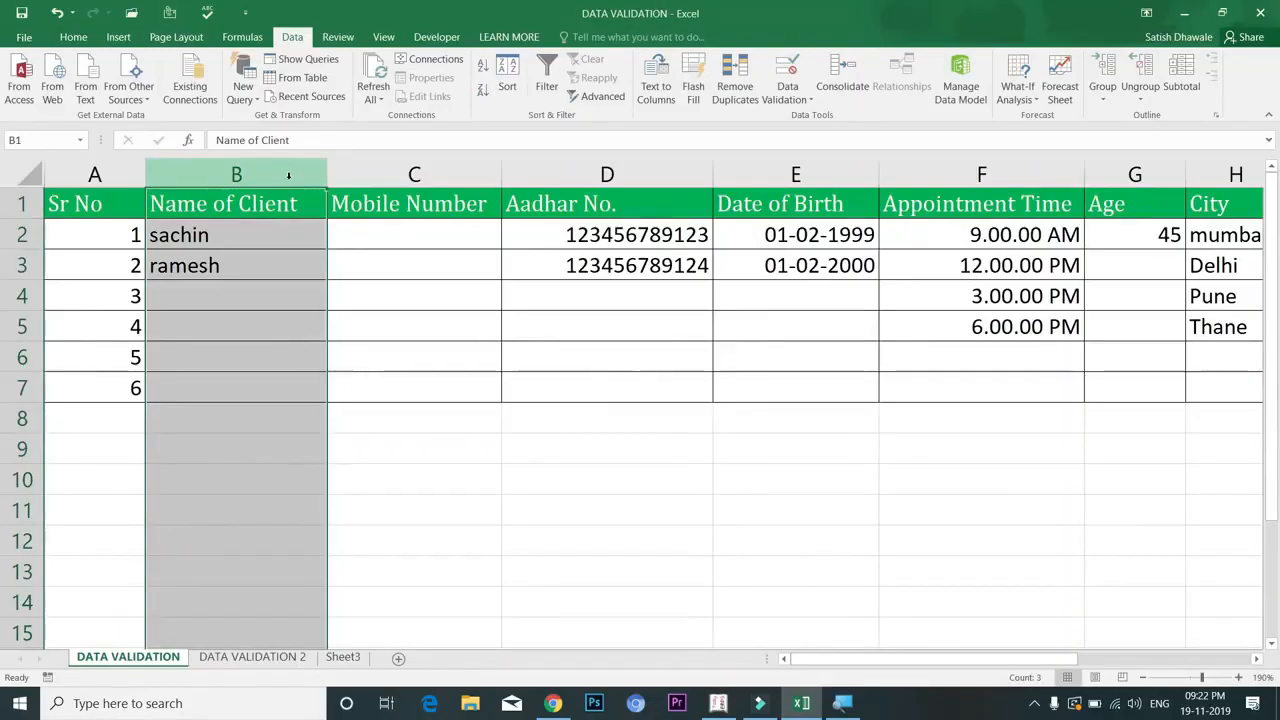
pyautogui.click(790, 99)
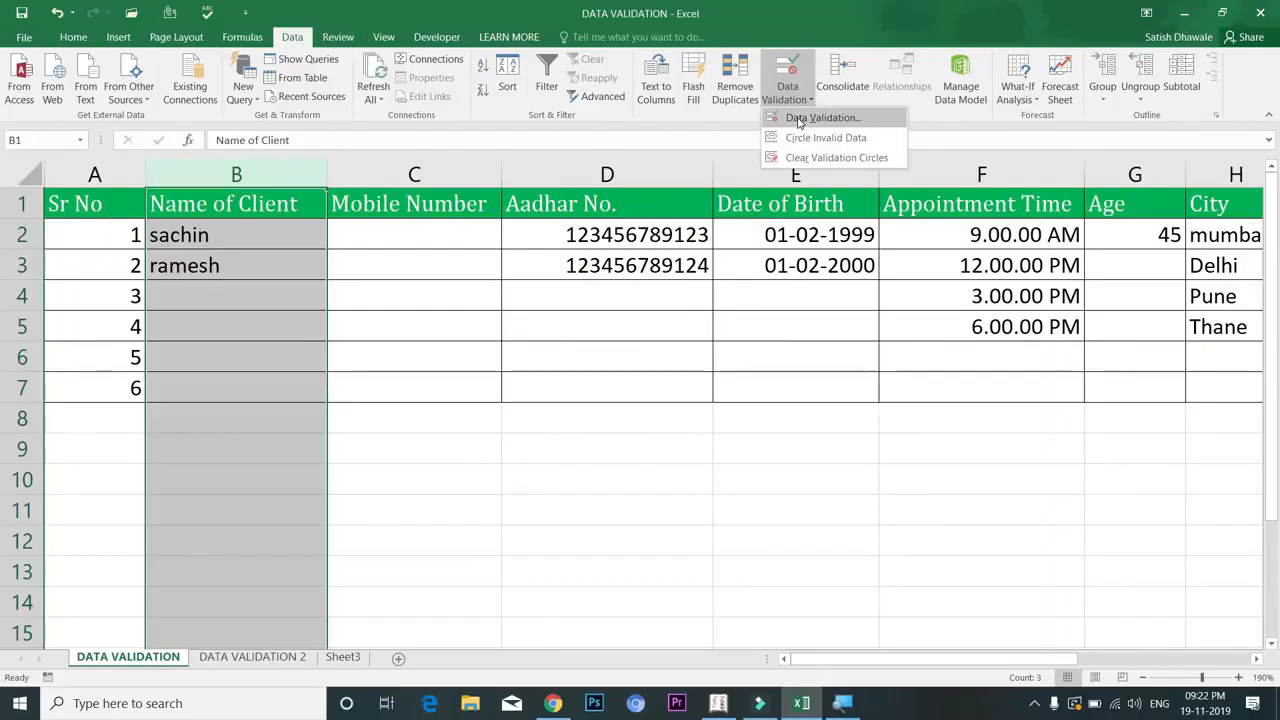
pyautogui.click(800, 119)
pyautogui.moveTo(775, 253); pyautogui.dragTo(517, 308)
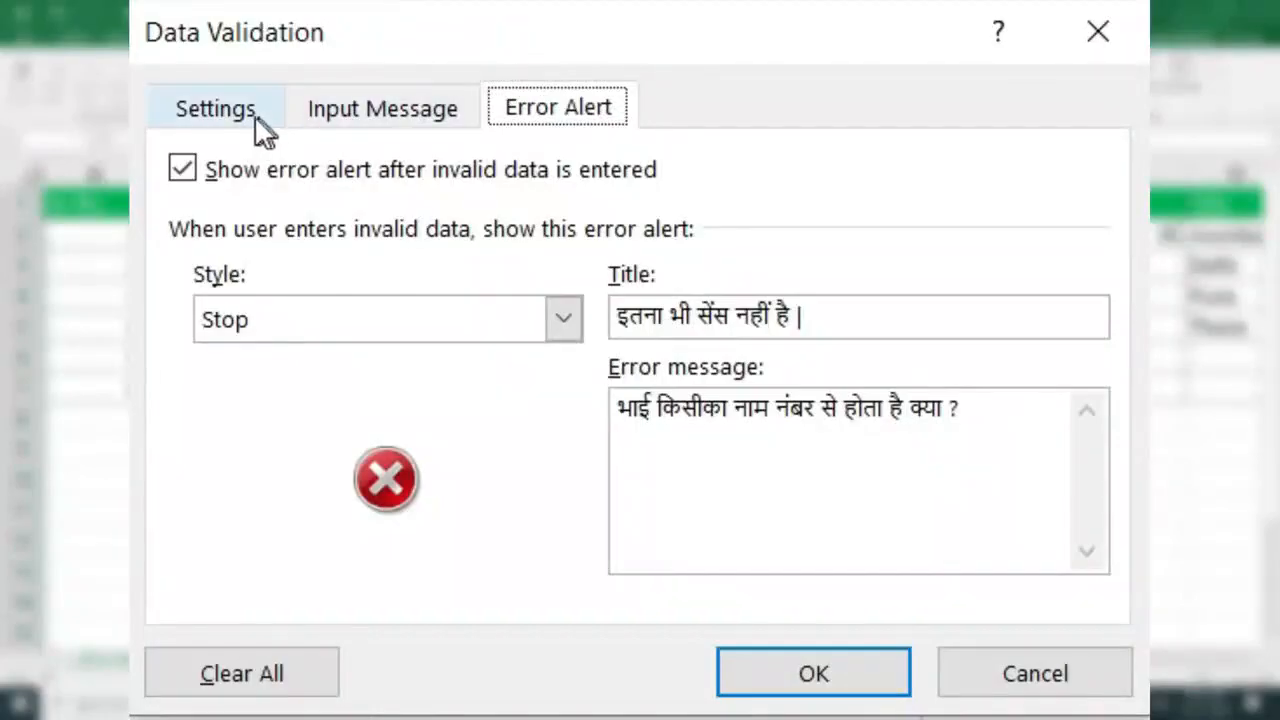
pyautogui.click(240, 118)
pyautogui.click(430, 114)
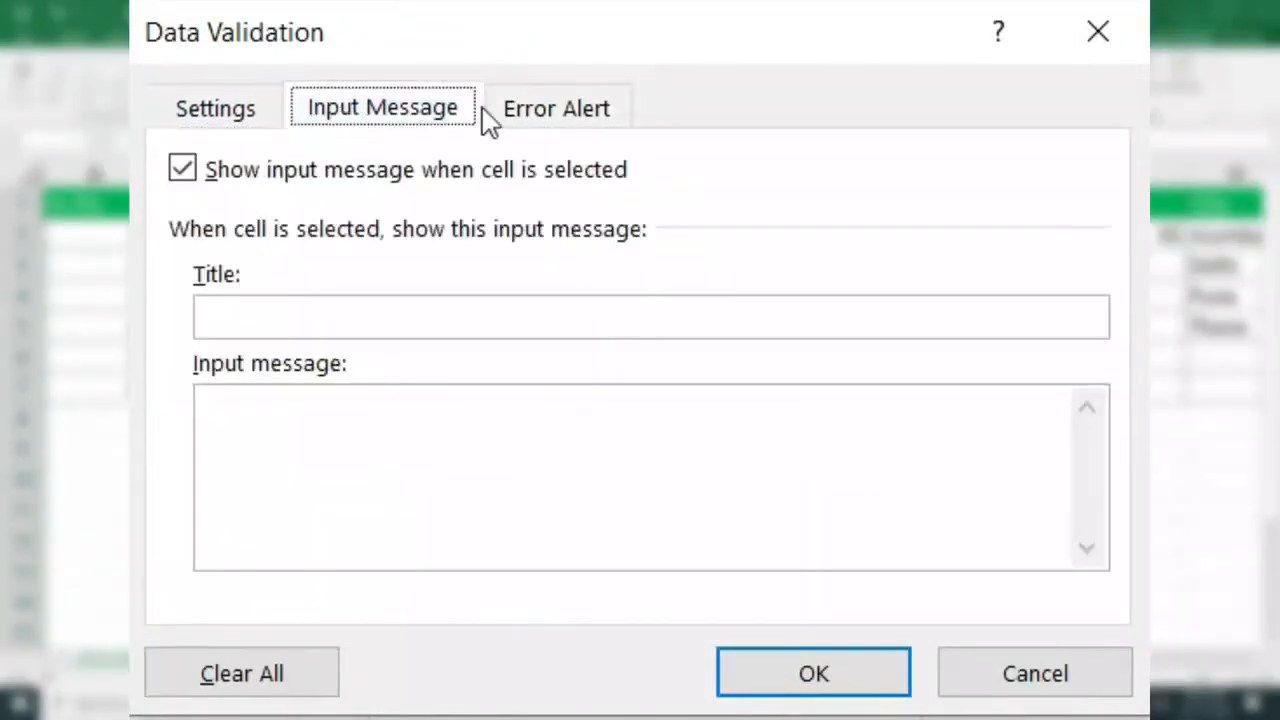
pyautogui.click(545, 115)
pyautogui.click(217, 120)
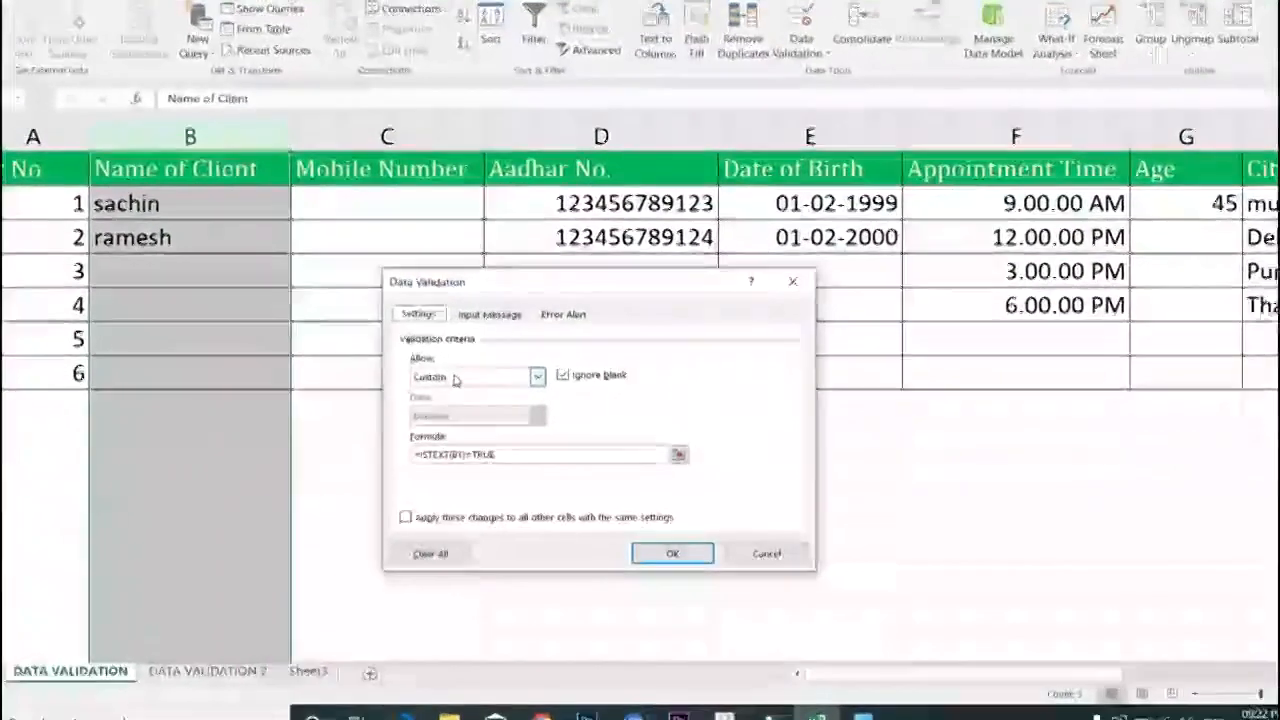
# Review the allowed data types and custom formula of column B's validation rule, closing the dialog without changes.
pyautogui.click(455, 379)
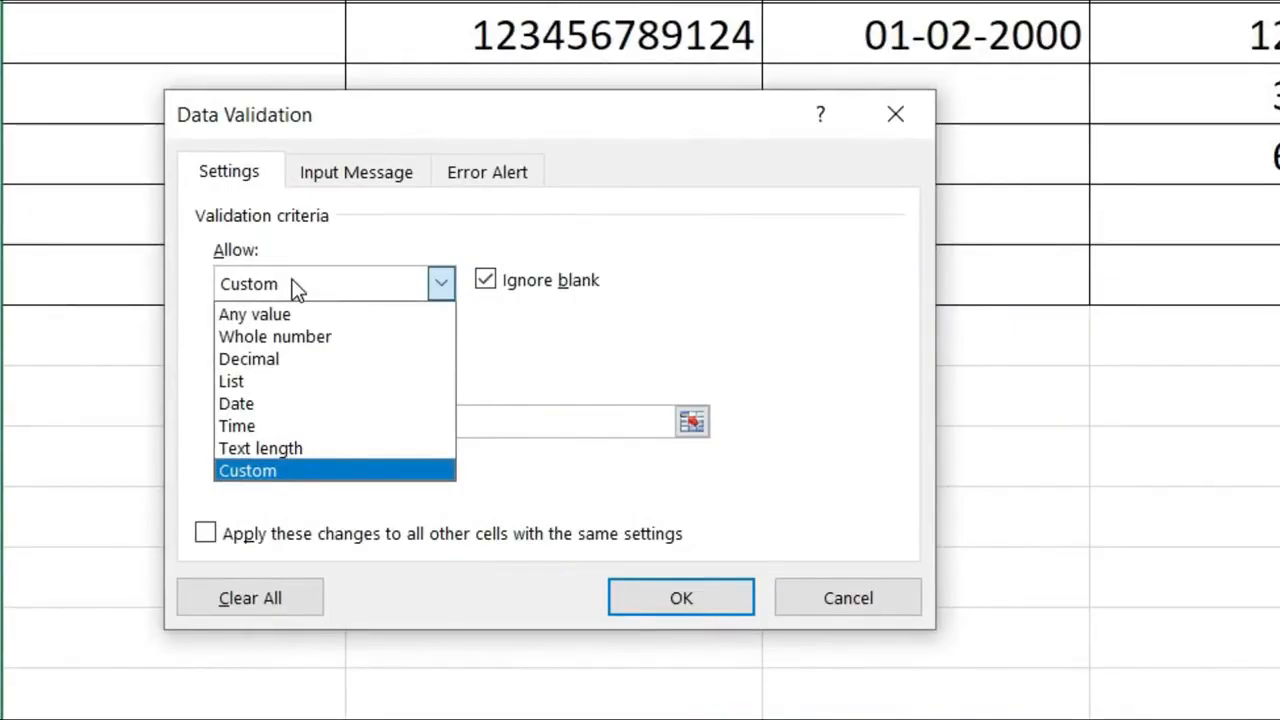
pyautogui.click(198, 297)
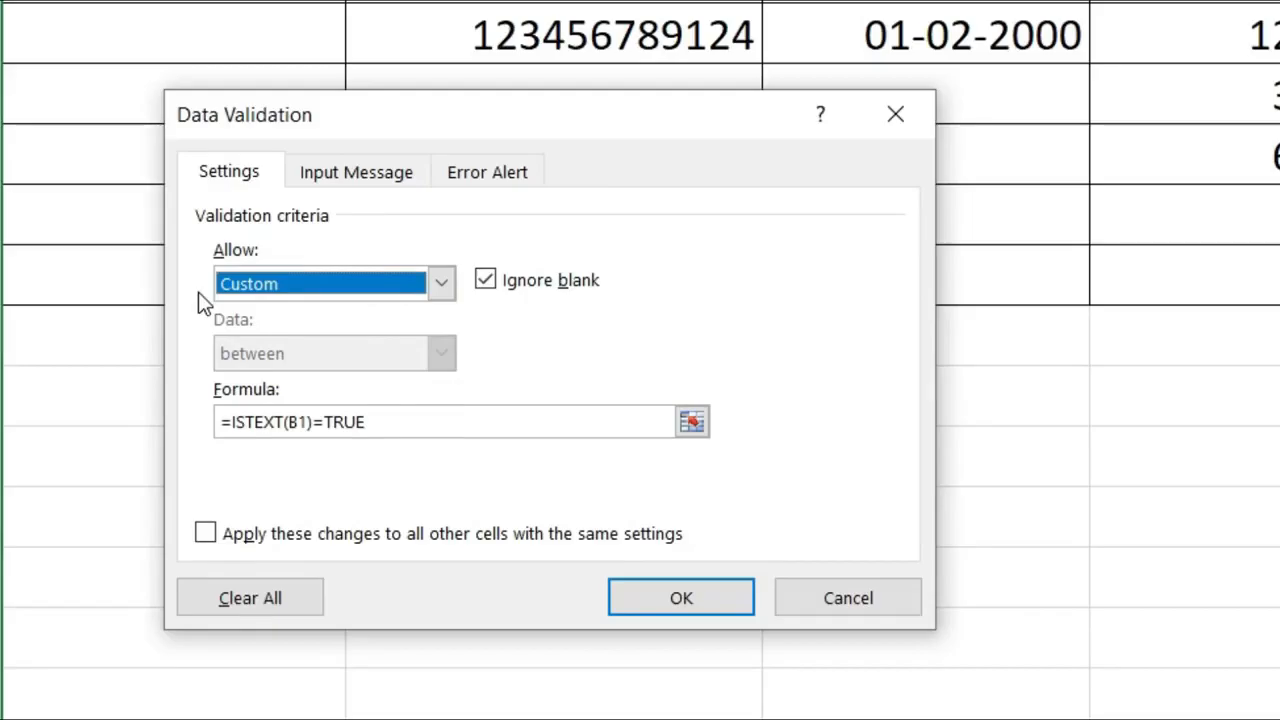
pyautogui.click(300, 288)
pyautogui.click(300, 288)
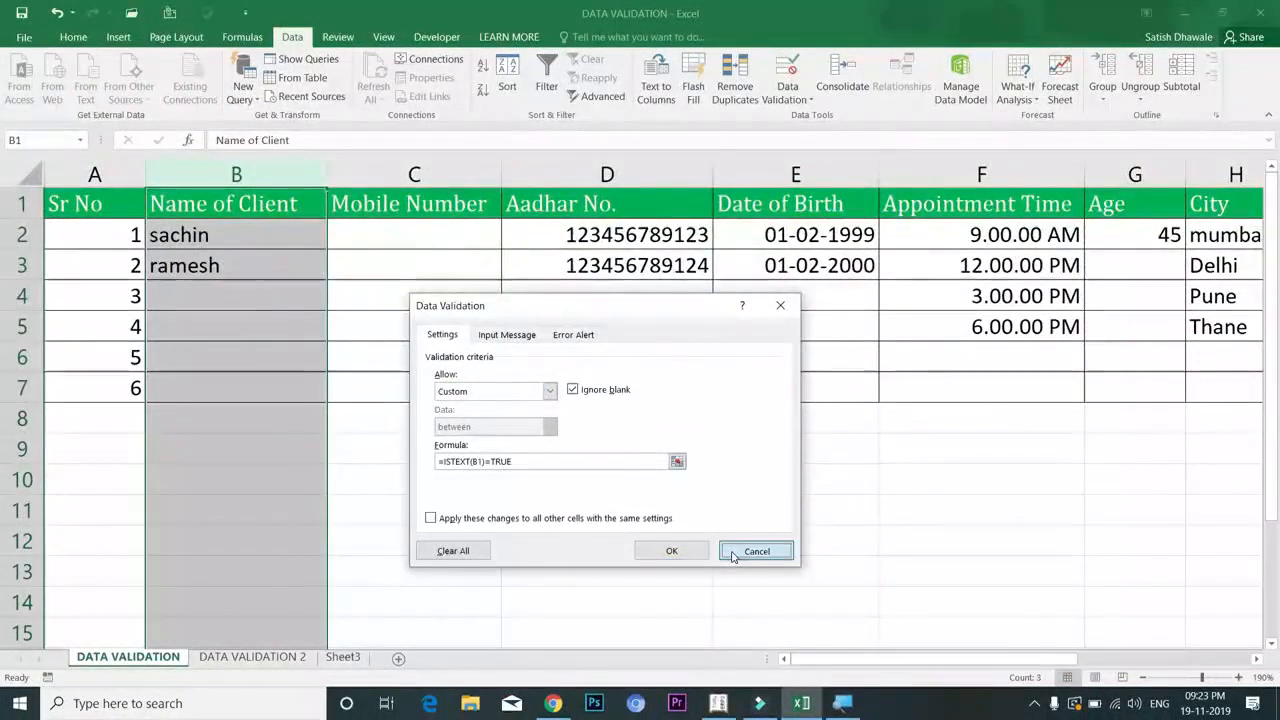
pyautogui.click(756, 551)
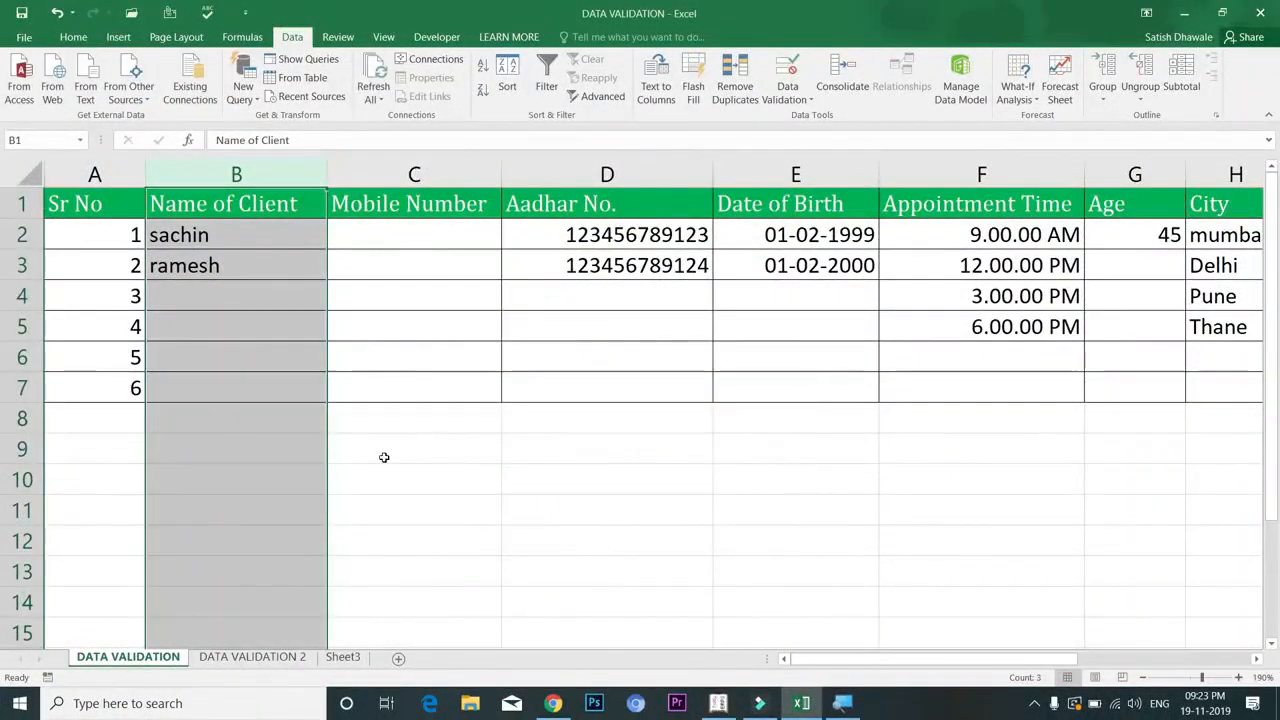
# Enter an ISTEXT formula in cell A10 that checks whether cell A7 contains text.
pyautogui.click(100, 479)
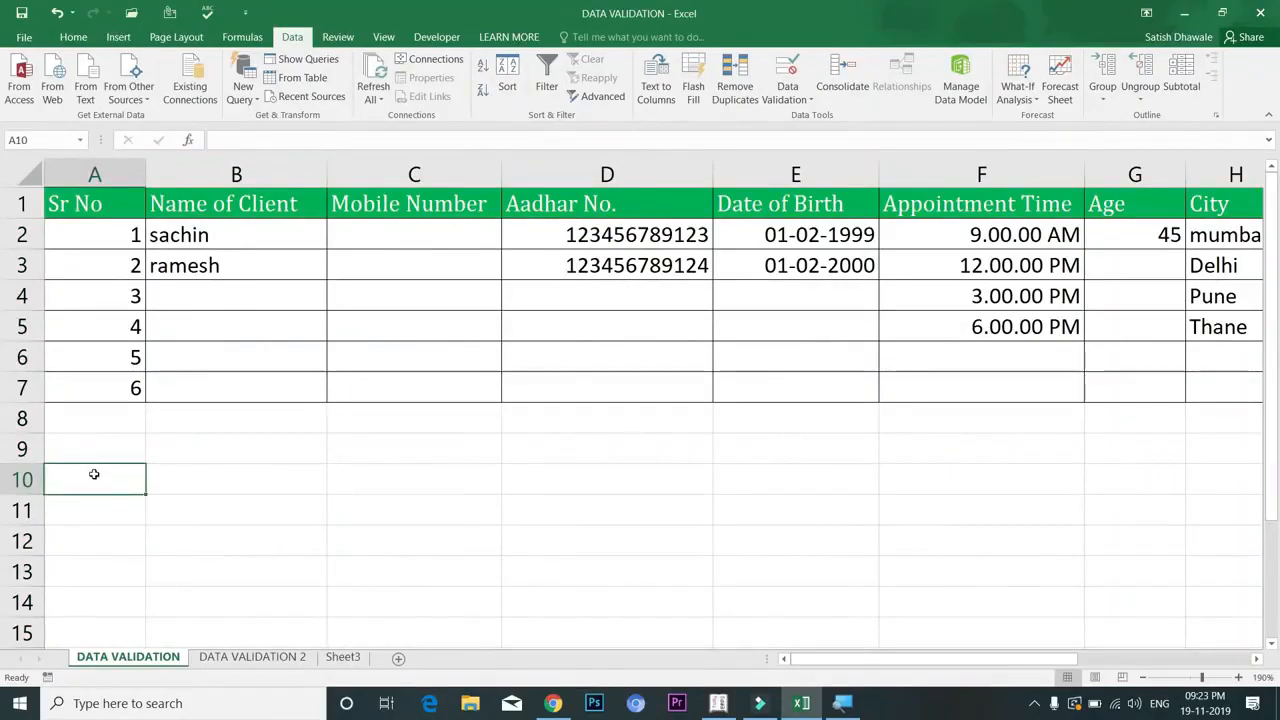
pyautogui.write('=iste')
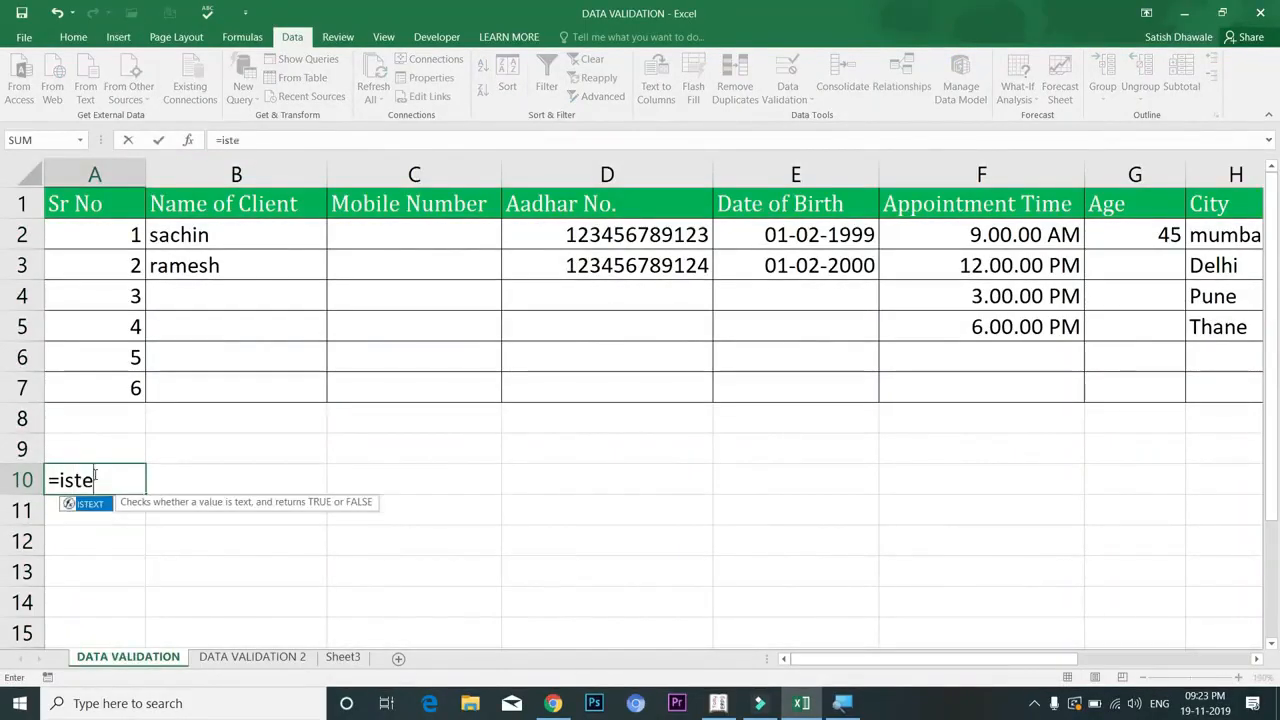
pyautogui.press('Tab')
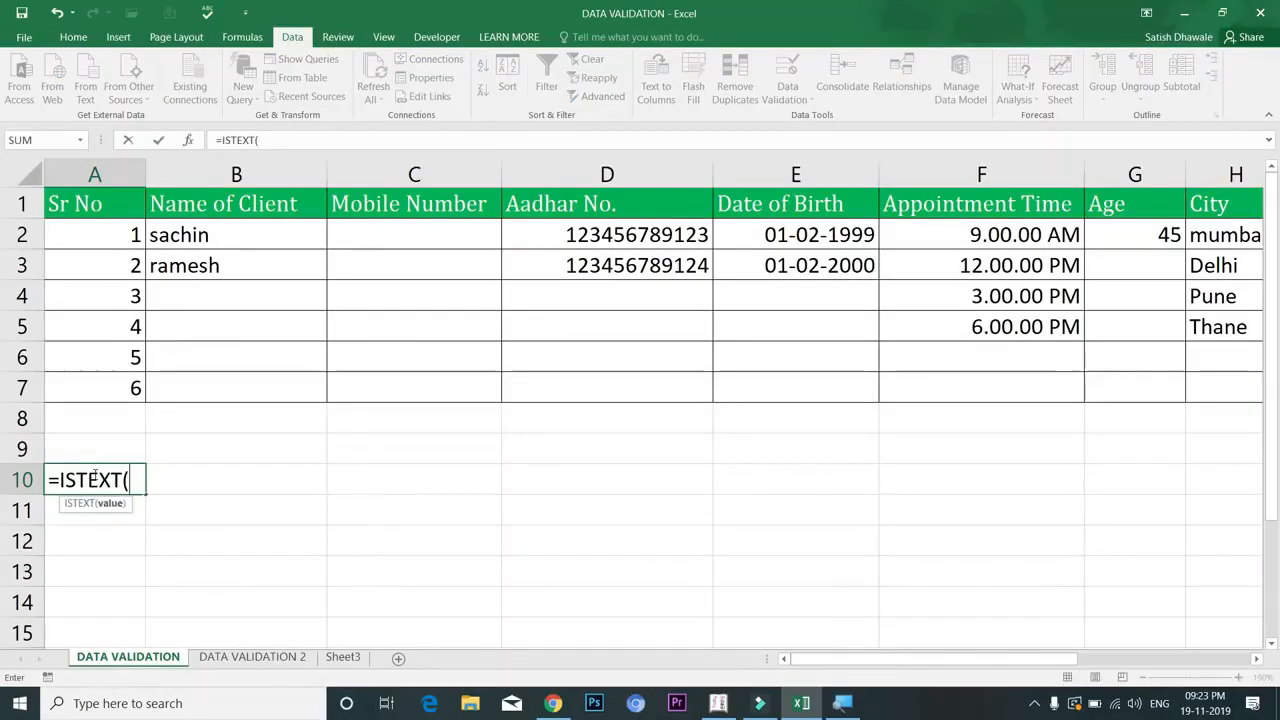
pyautogui.click(116, 388)
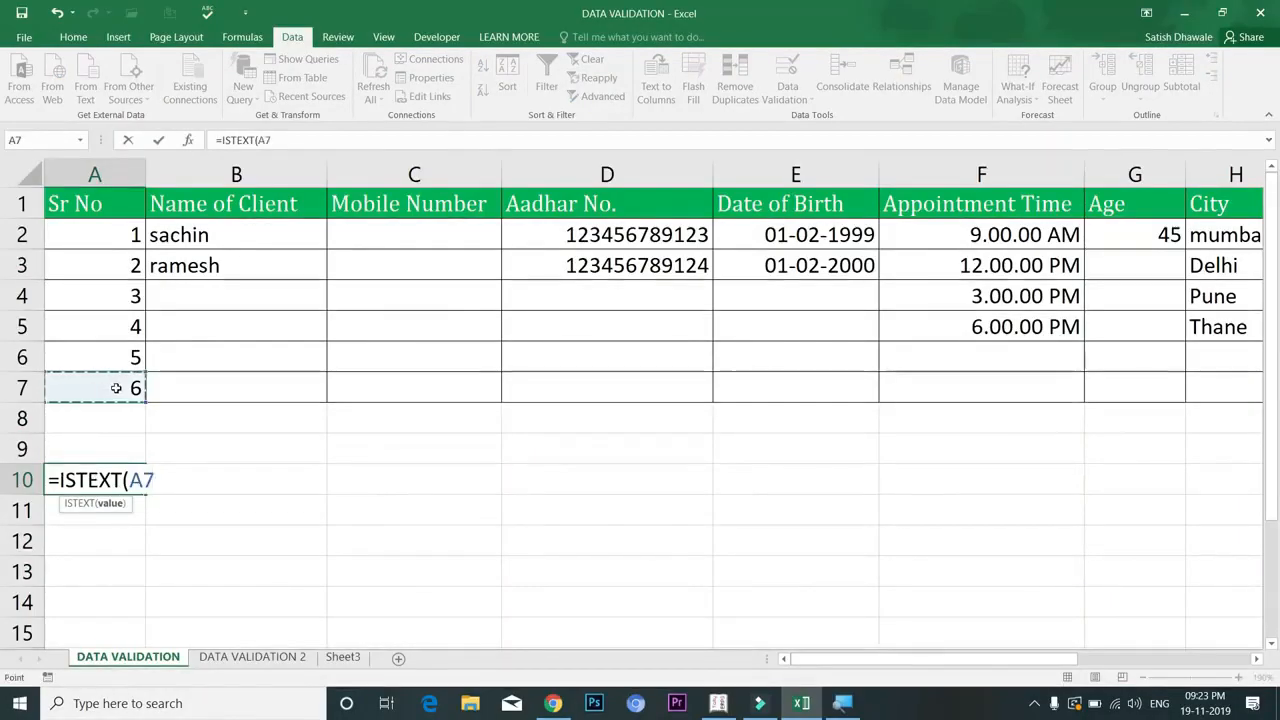
pyautogui.write(')')
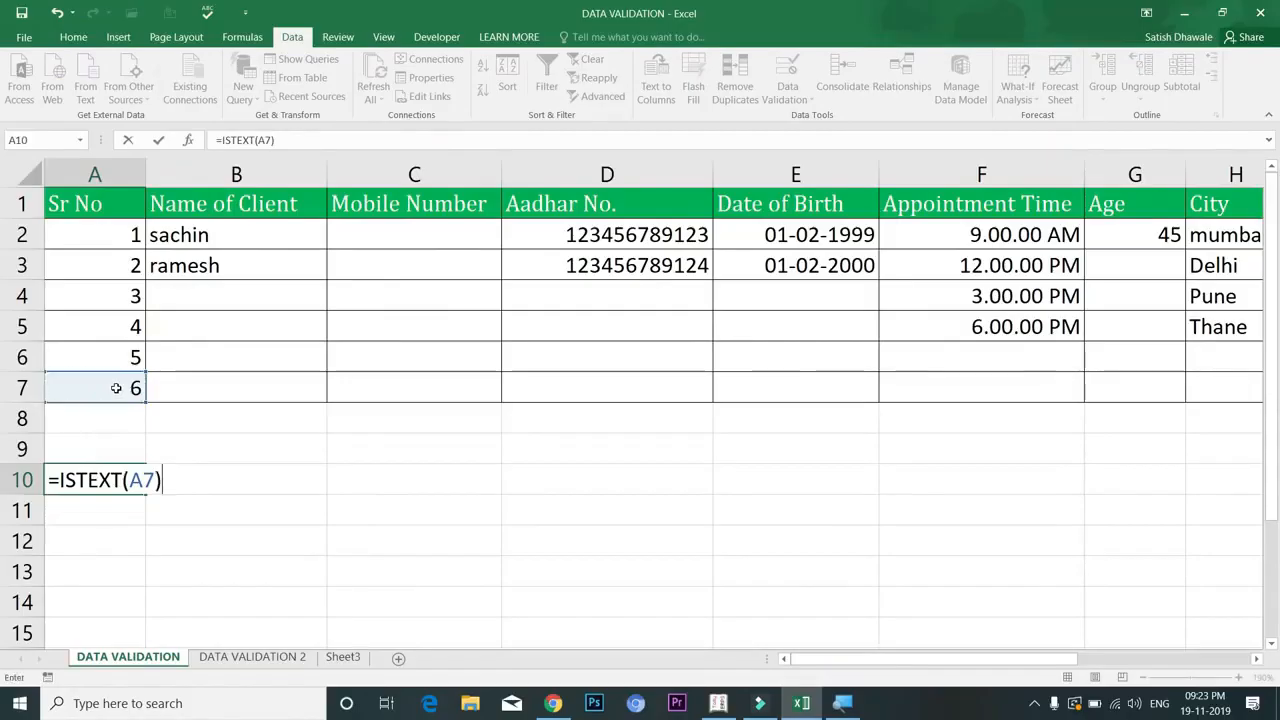
pyautogui.press('Return')
# Test the ISTEXT formula by replacing the number in cell A7 with a text name, and undo the replacement.
pyautogui.click(116, 388)
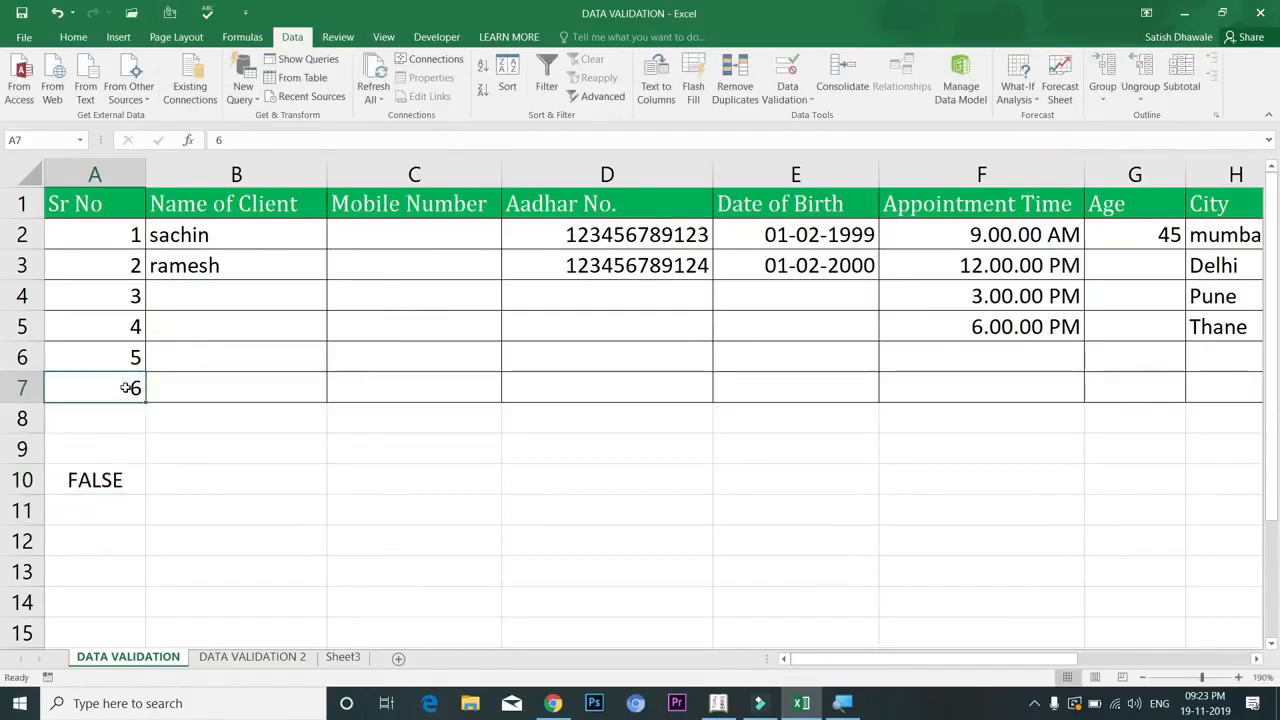
pyautogui.write('anil')
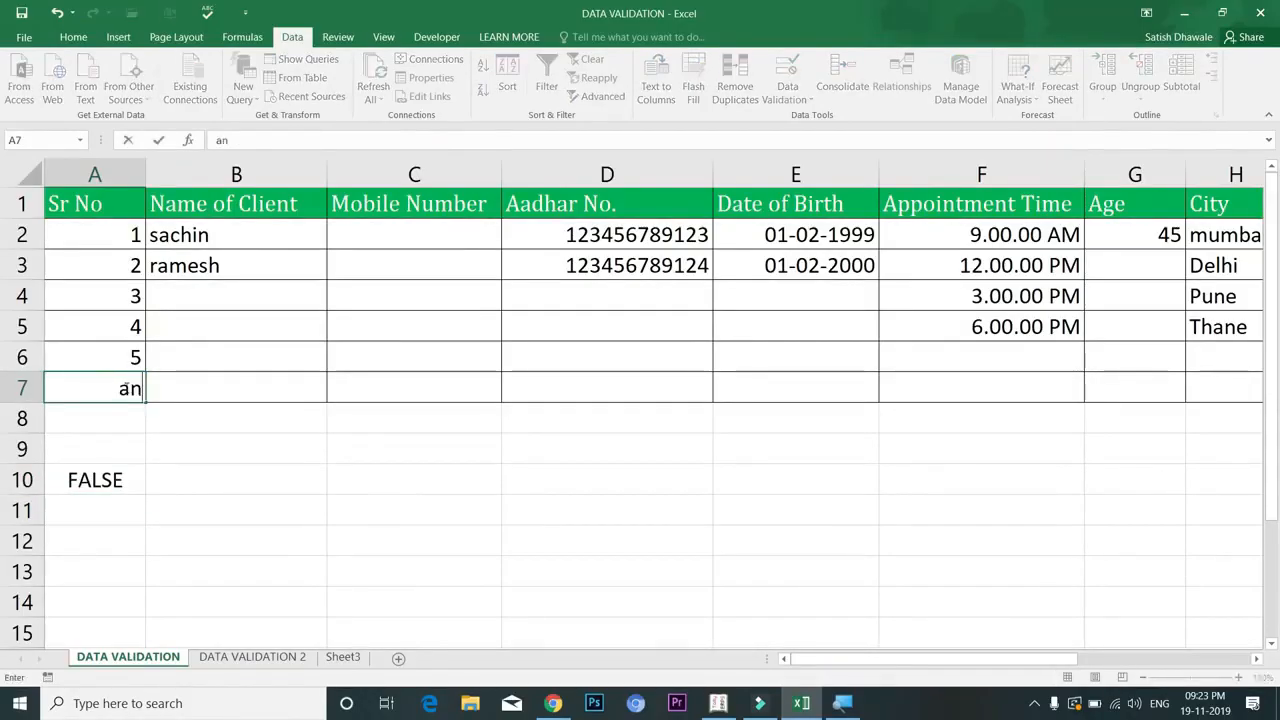
pyautogui.press('Return')
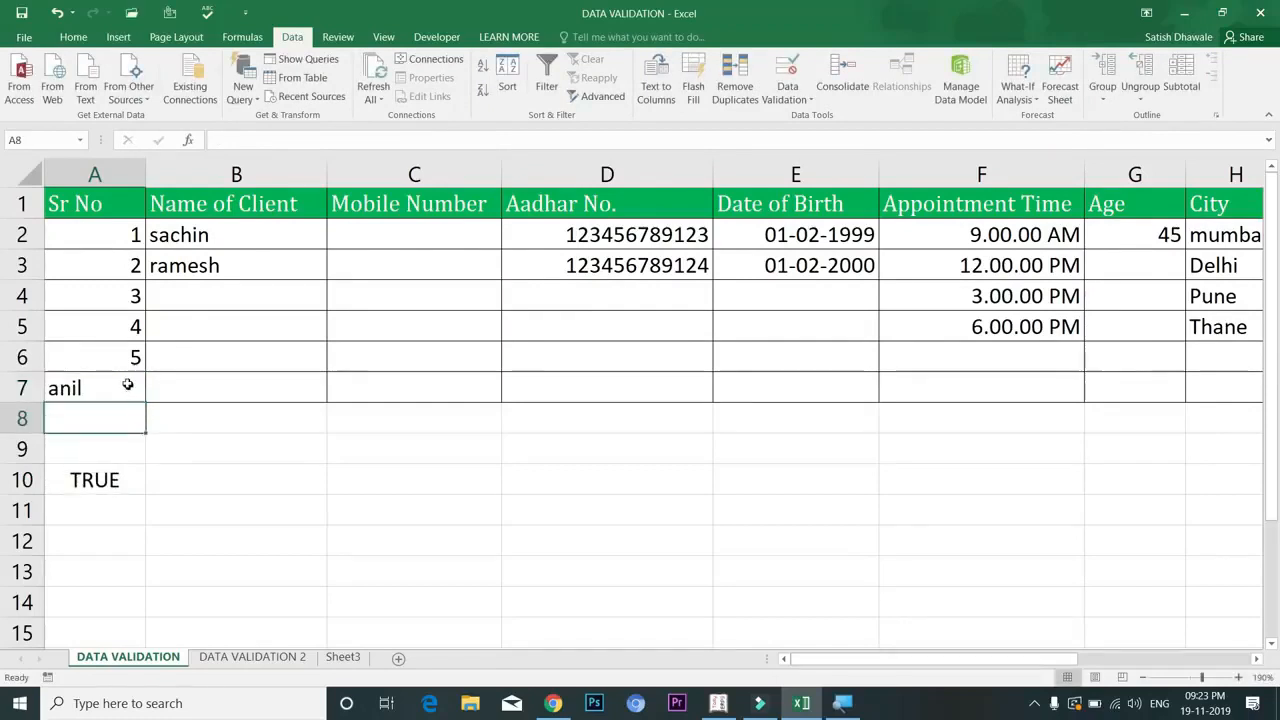
pyautogui.click(125, 388)
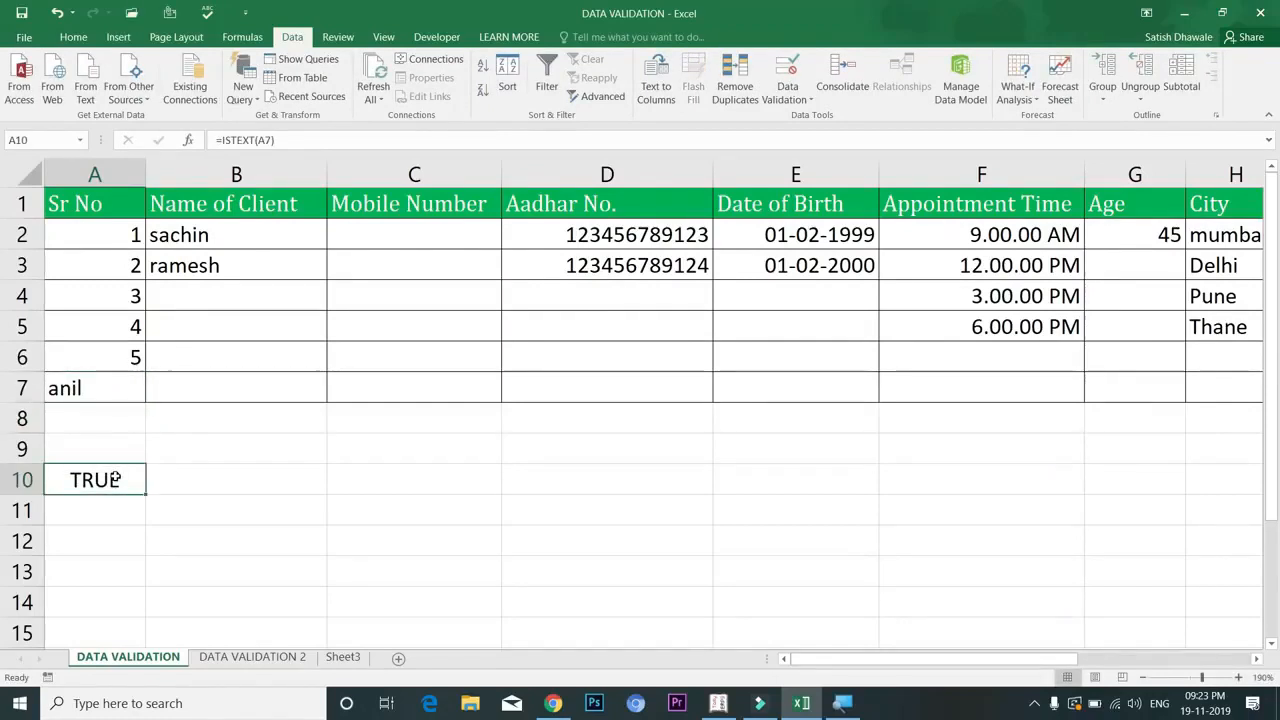
pyautogui.hotkey('ctrl', 'z')
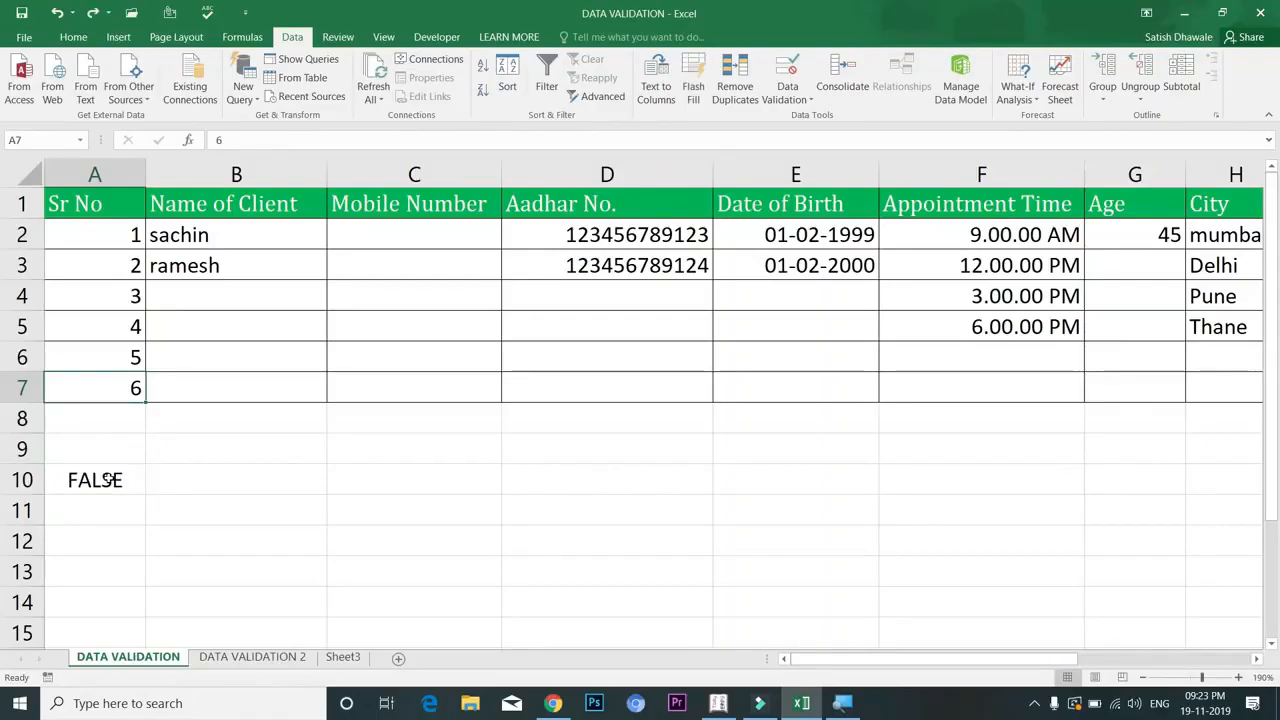
pyautogui.click(107, 480)
# Review the custom formula and the error alert's title and message in the Name of Client column's validation rule.
pyautogui.click(237, 175)
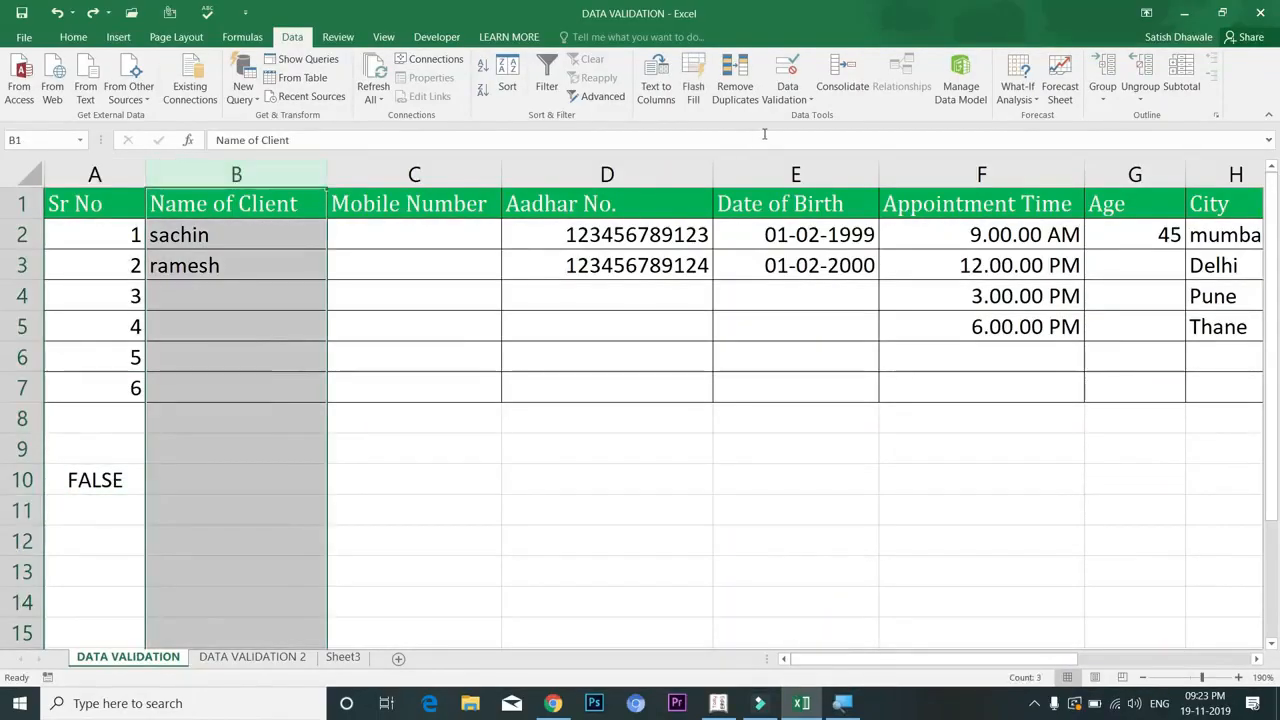
pyautogui.click(787, 93)
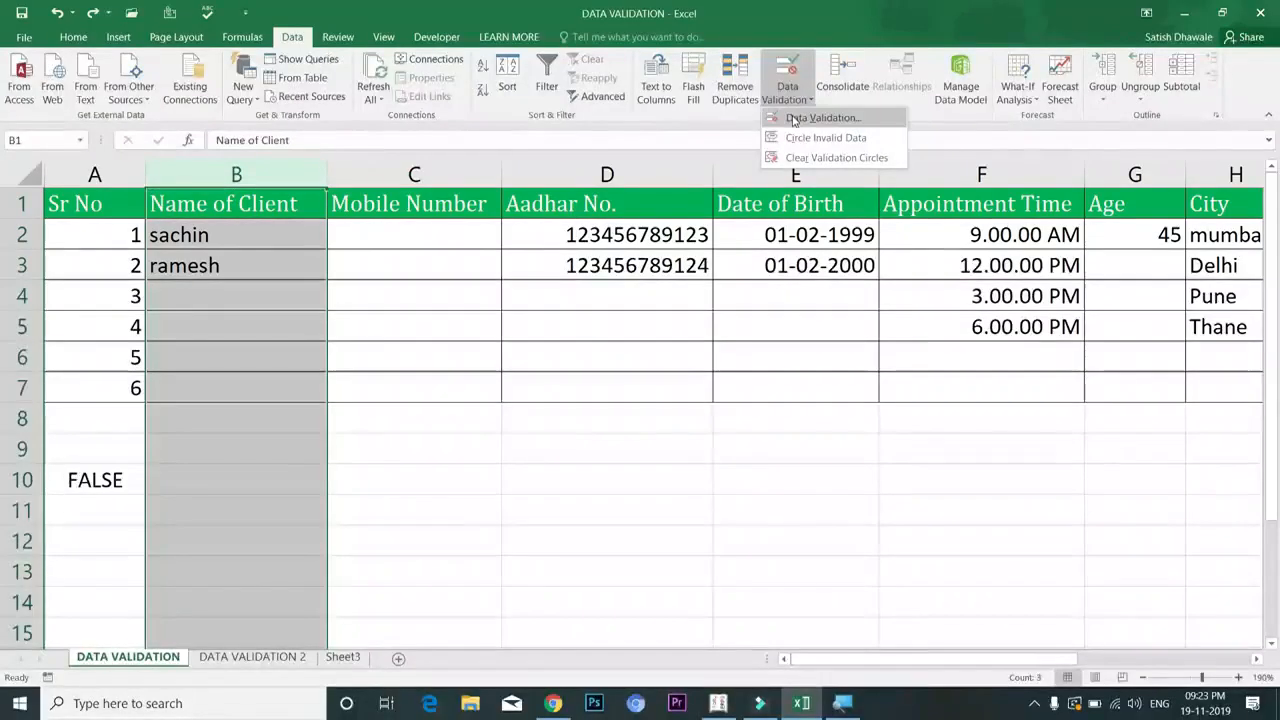
pyautogui.click(795, 119)
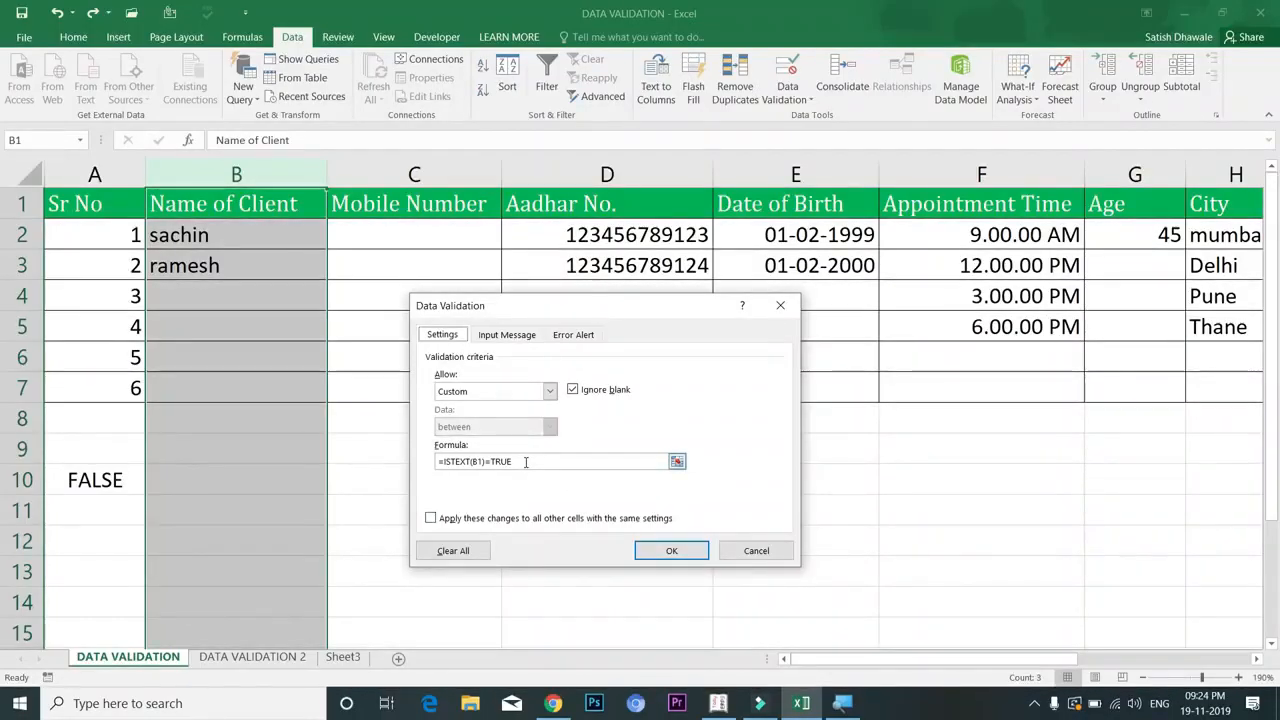
pyautogui.click(574, 340)
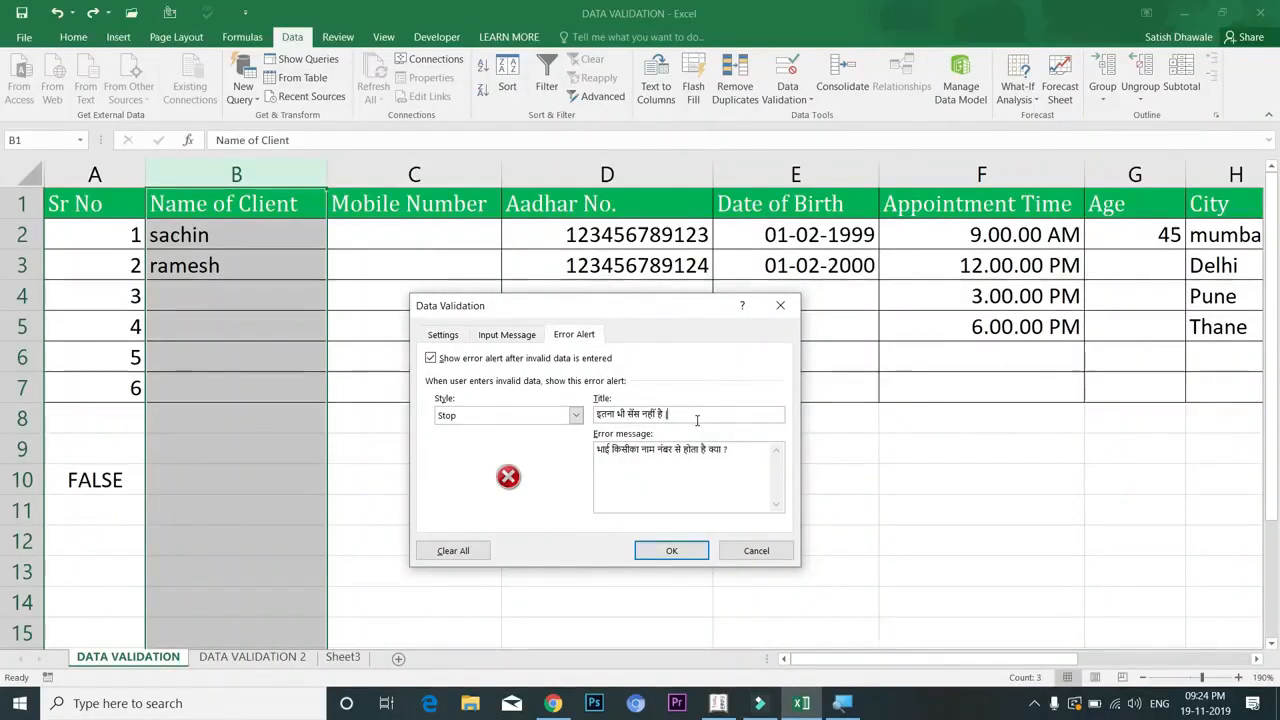
pyautogui.click(740, 450)
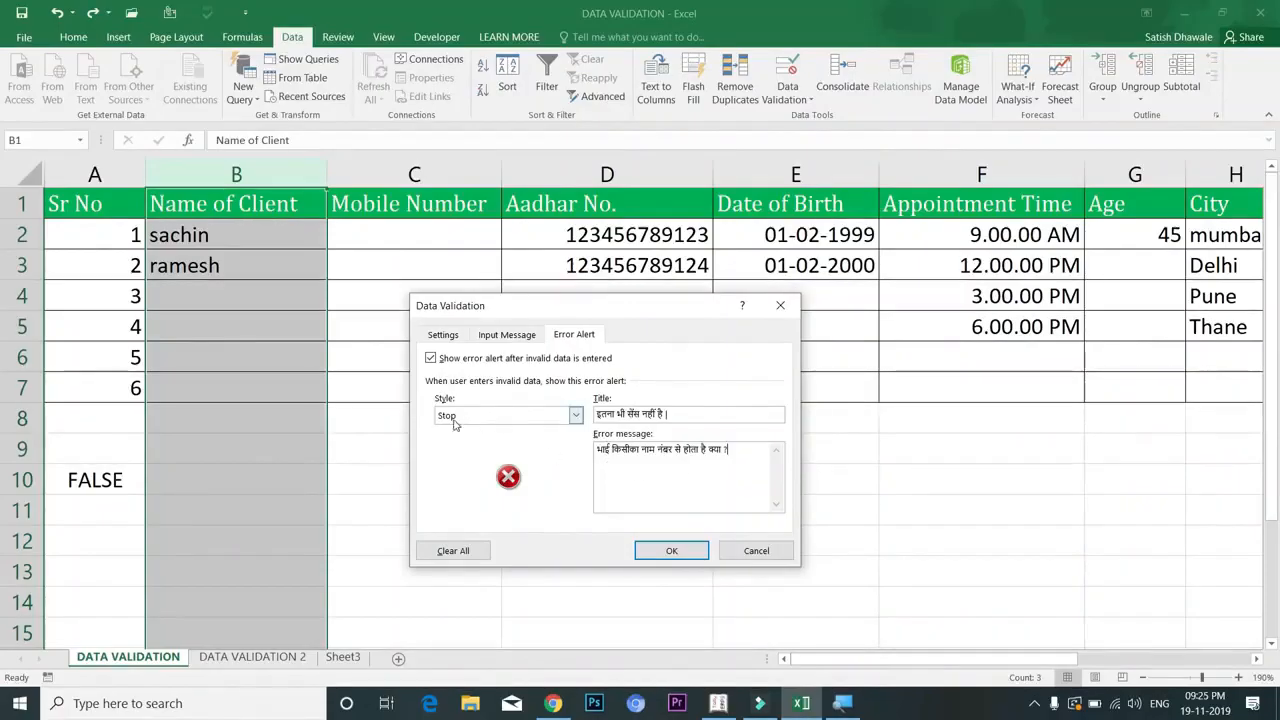
pyautogui.click(668, 550)
# Try to enter the number 565 as a client name in cell B6, and discard the entry.
pyautogui.click(228, 357)
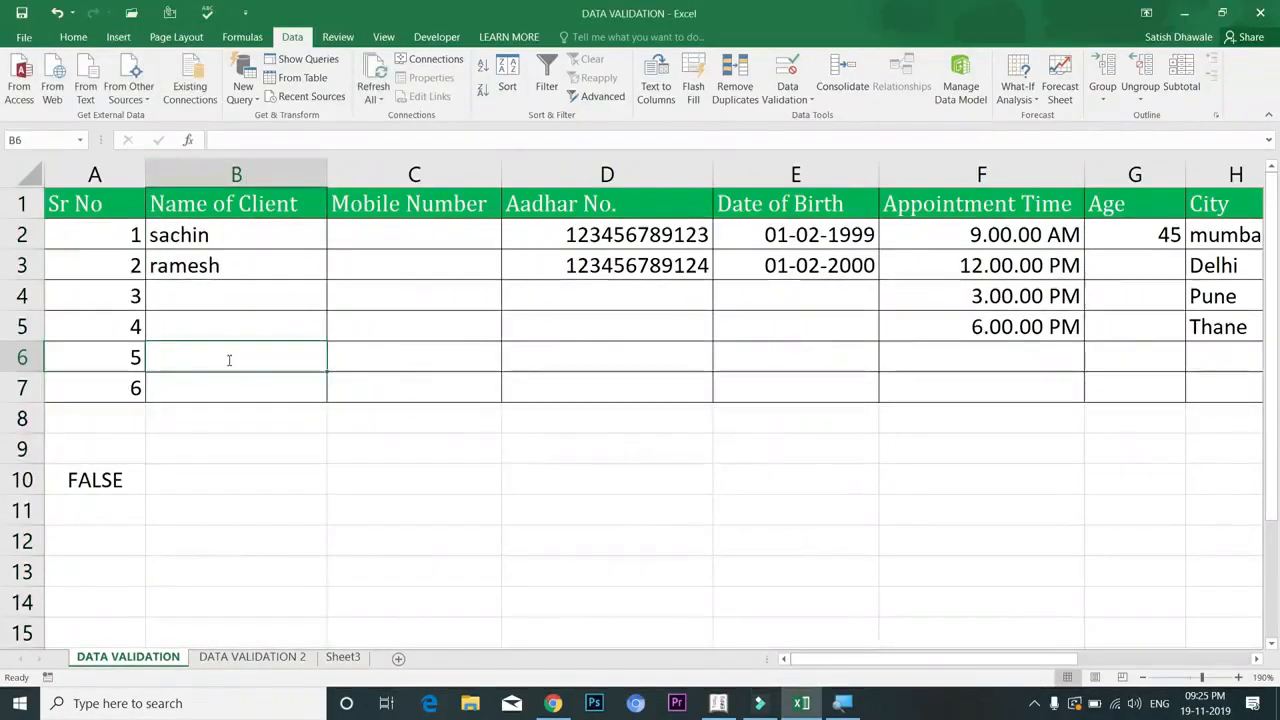
pyautogui.write('565')
pyautogui.press('Return')
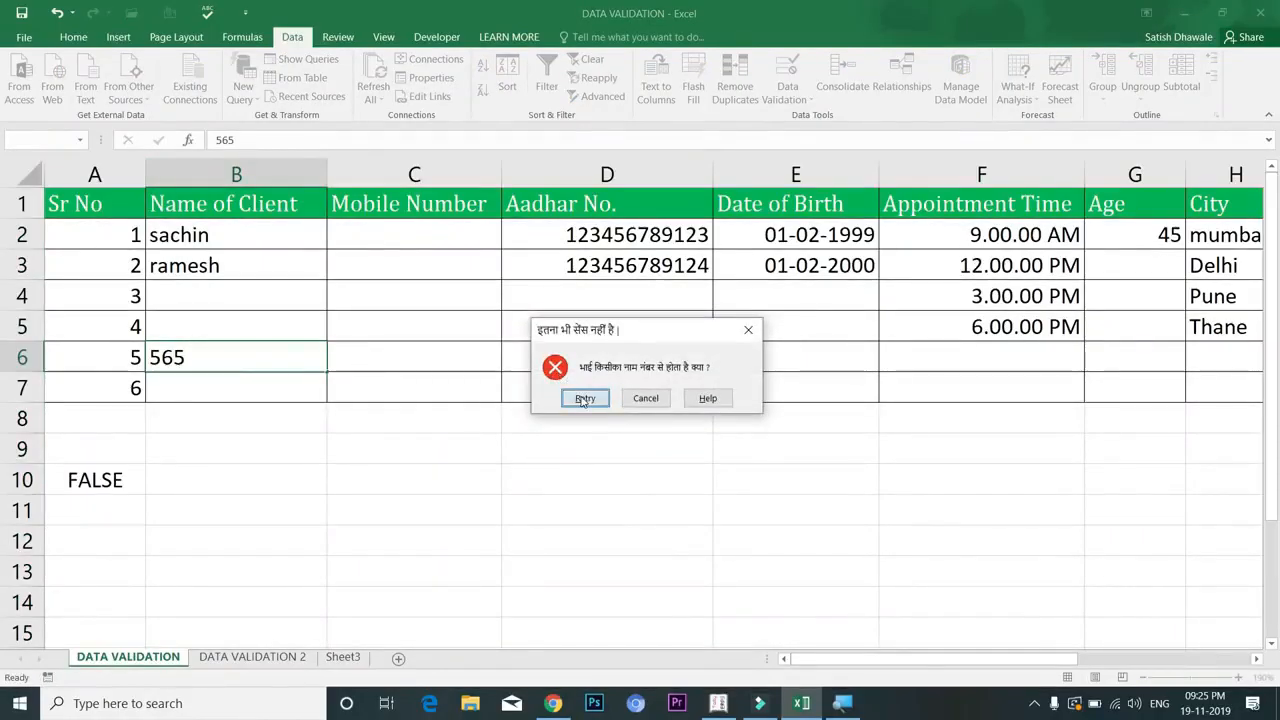
pyautogui.click(647, 398)
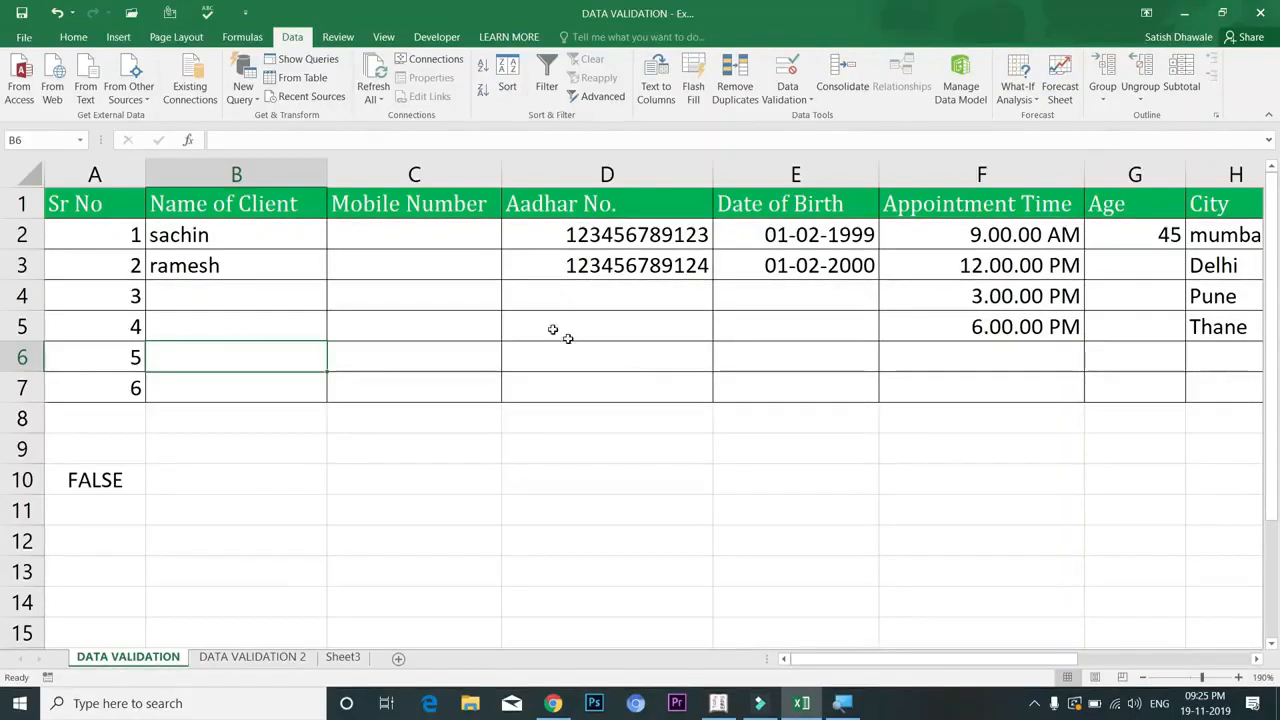
# Examine the length criteria, comparison options and error alert of the Mobile Number column's validation rule, leaving the settings as they are.
pyautogui.click(466, 172)
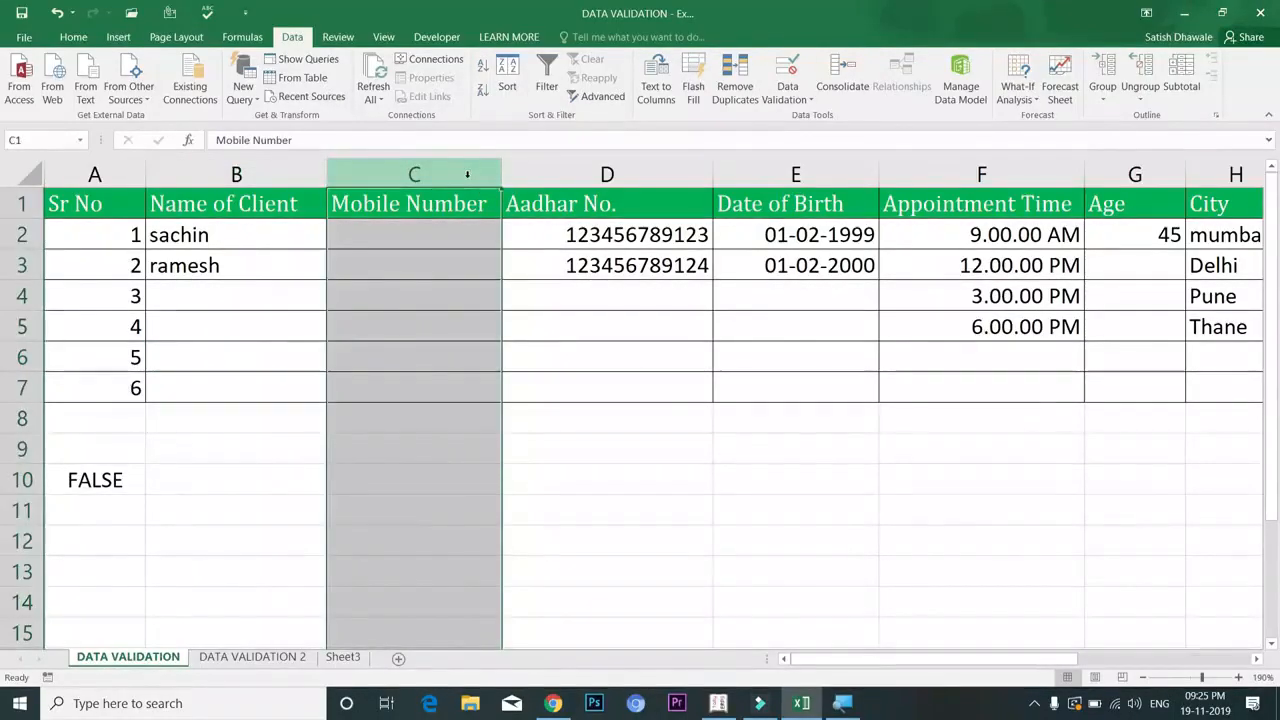
pyautogui.click(788, 95)
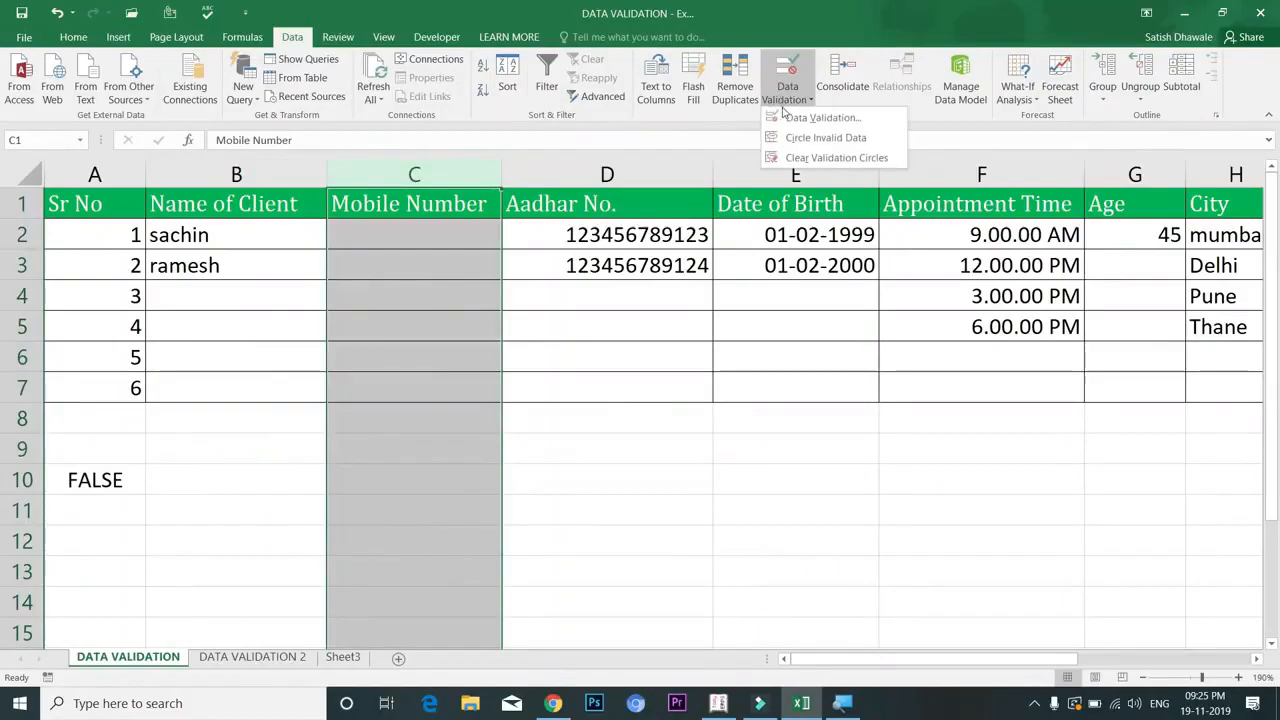
pyautogui.click(805, 118)
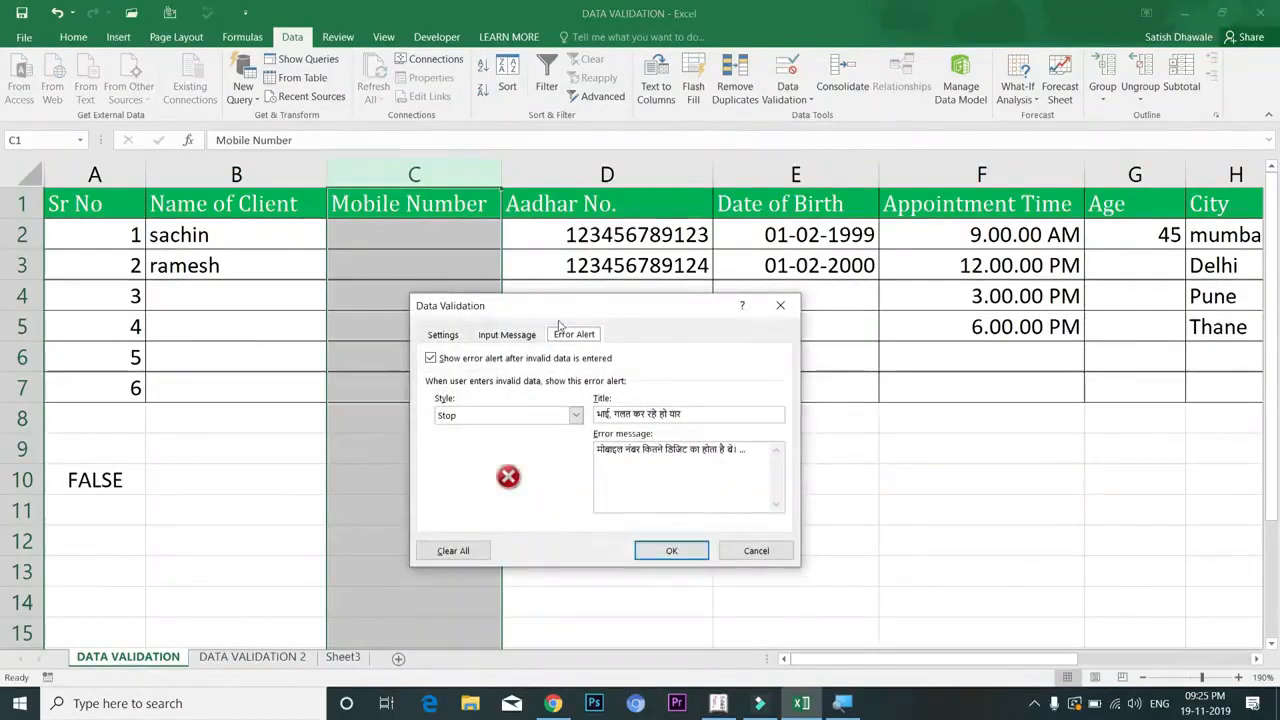
pyautogui.click(444, 338)
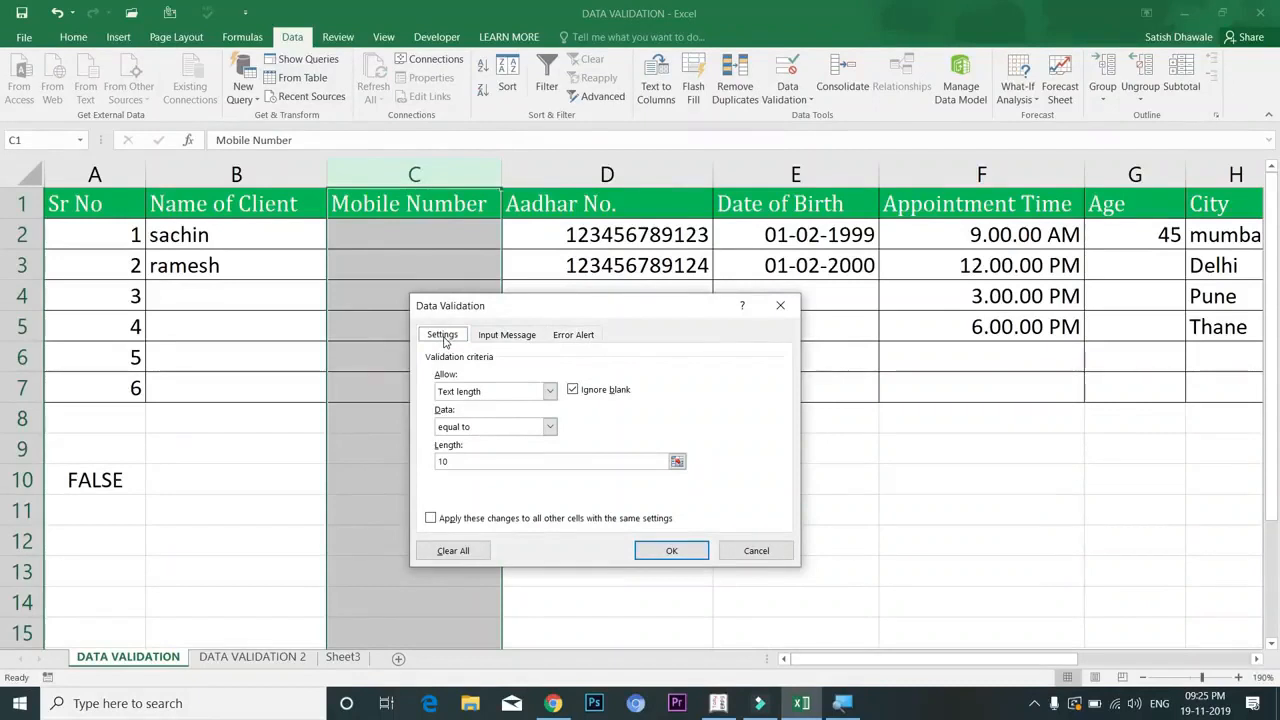
pyautogui.click(500, 428)
pyautogui.click(501, 431)
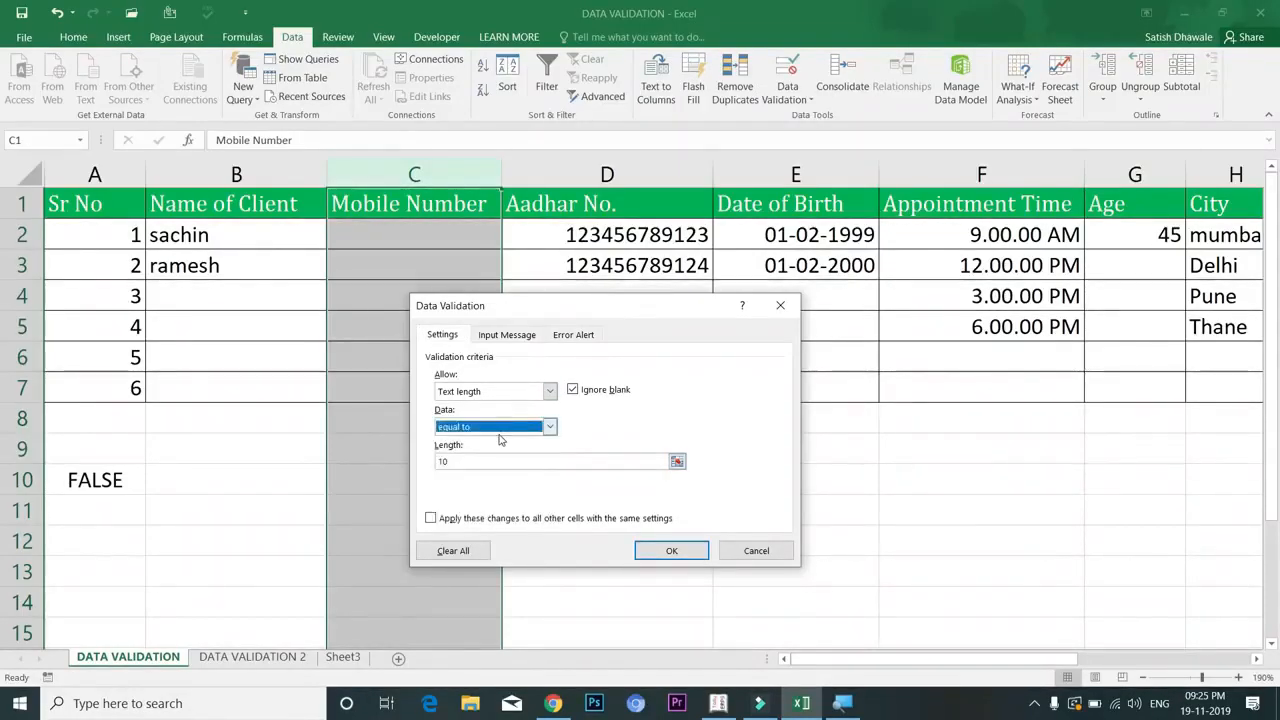
pyautogui.click(501, 431)
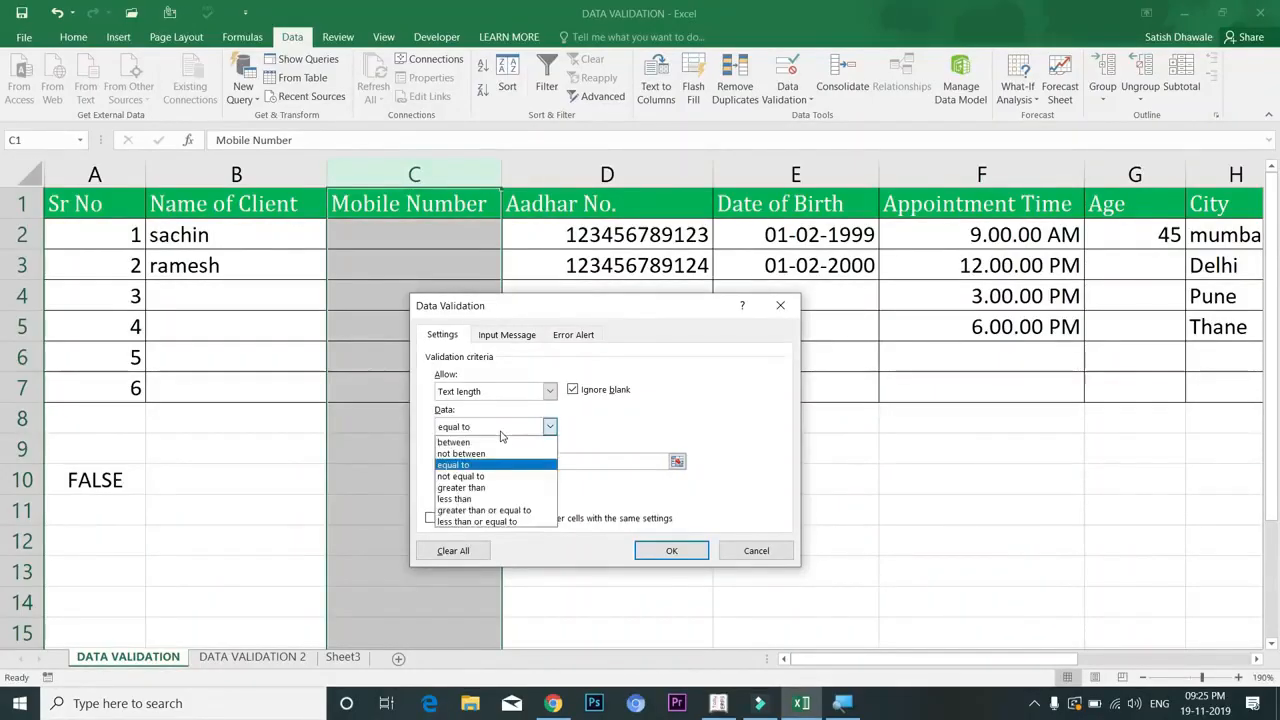
pyautogui.click(501, 432)
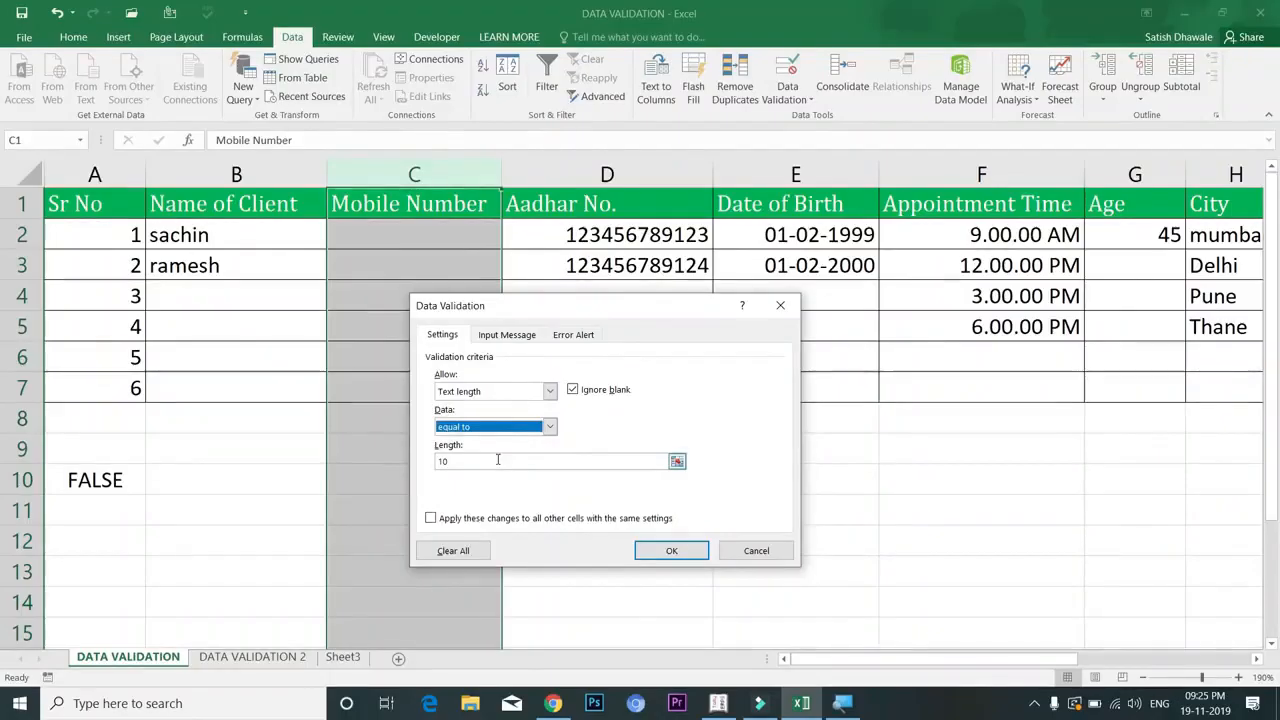
pyautogui.click(566, 336)
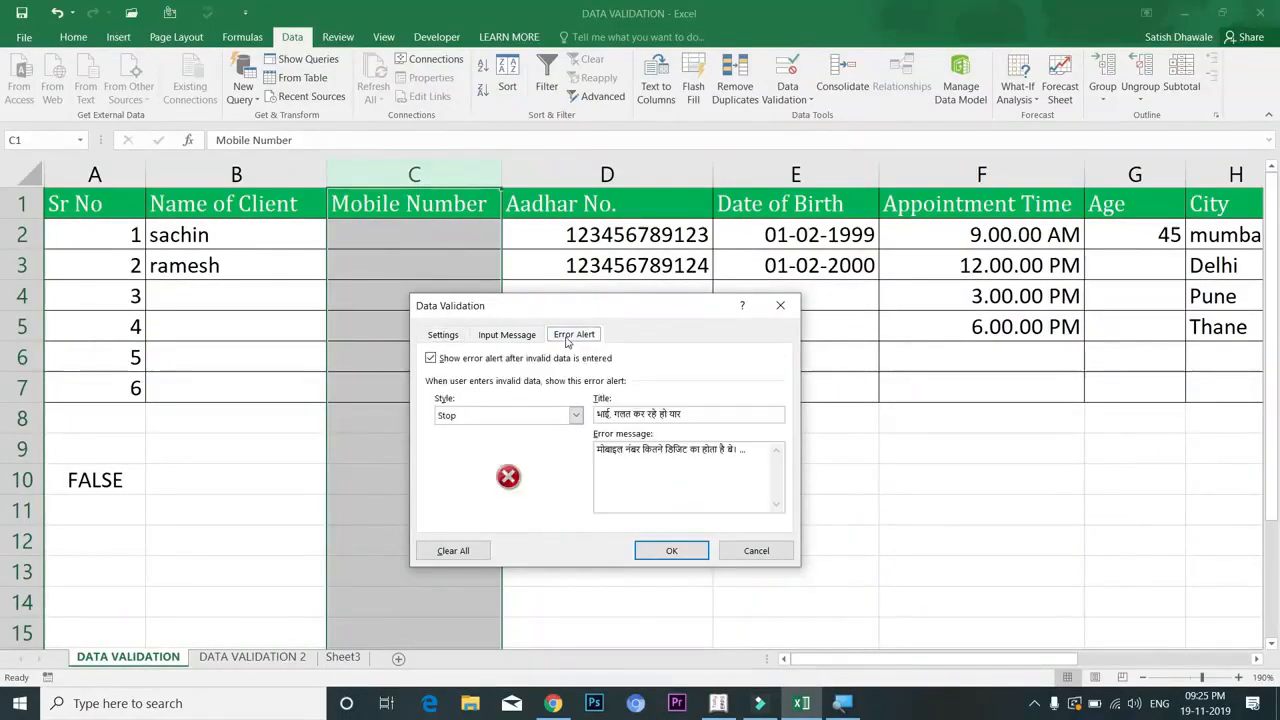
pyautogui.click(696, 558)
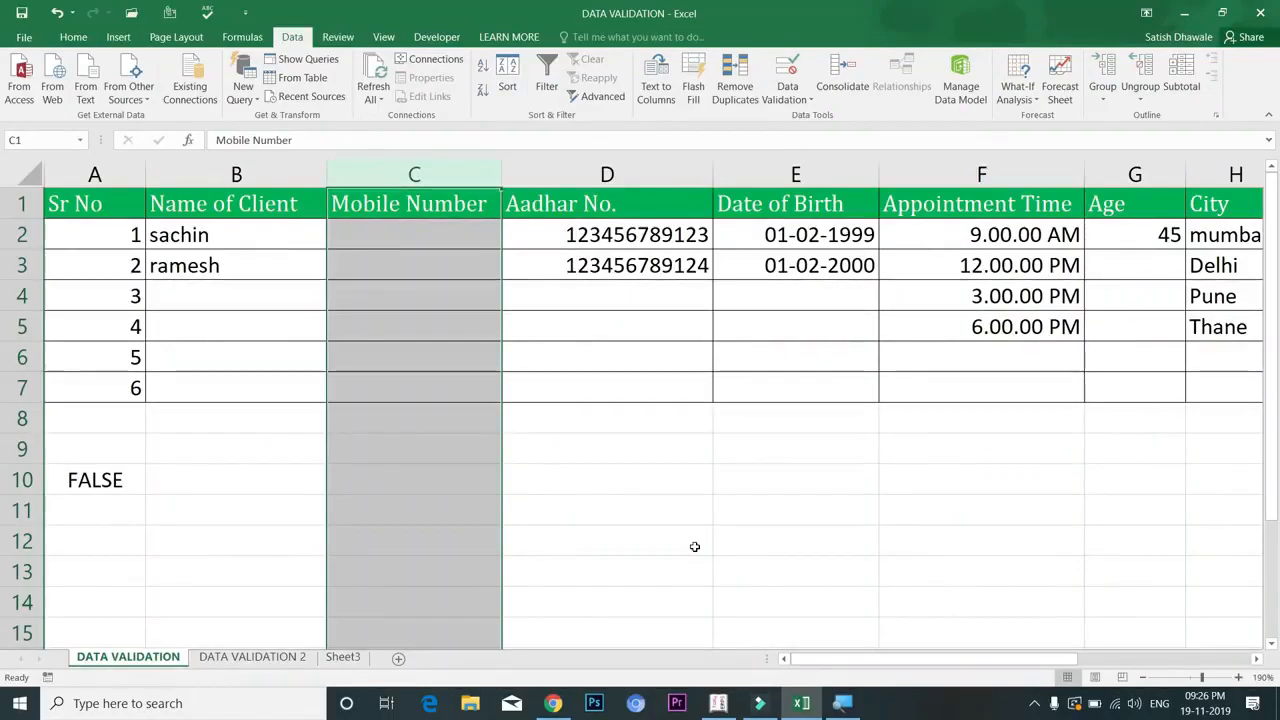
# Try to enter the Aadhar number from row 3 again in cell D4, and discard the duplicate entry.
pyautogui.click(644, 172)
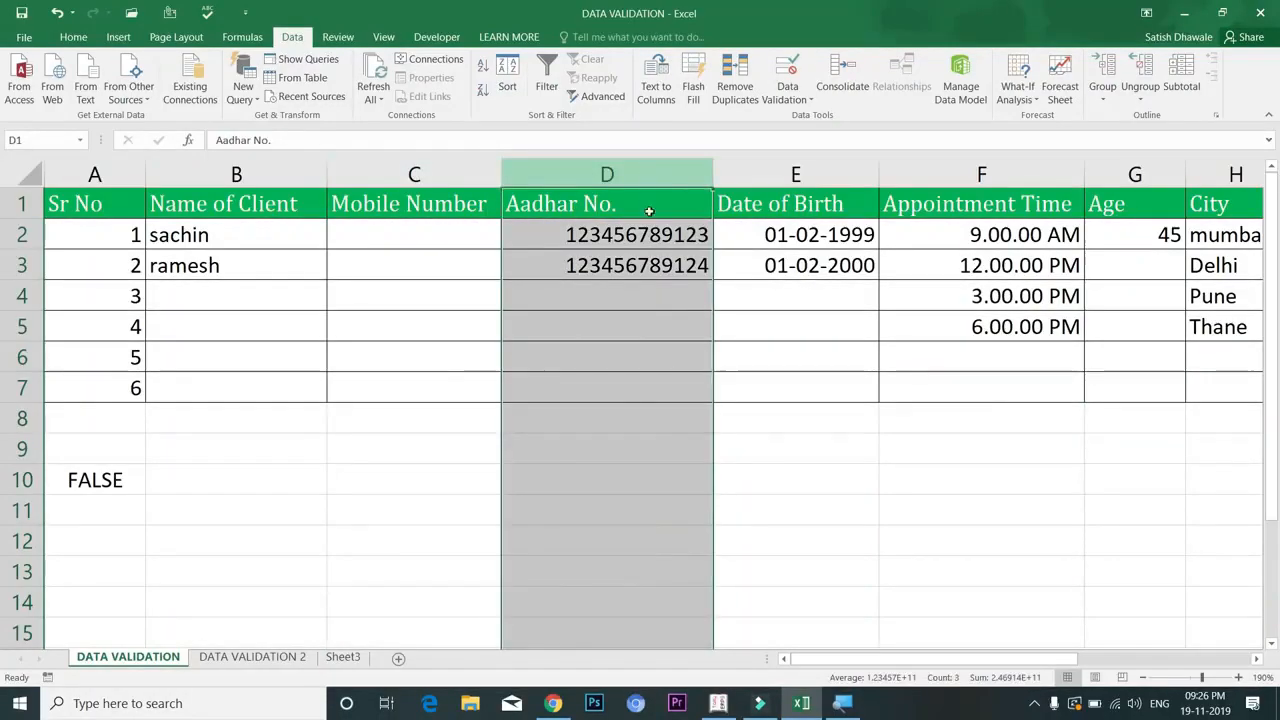
pyautogui.click(668, 297)
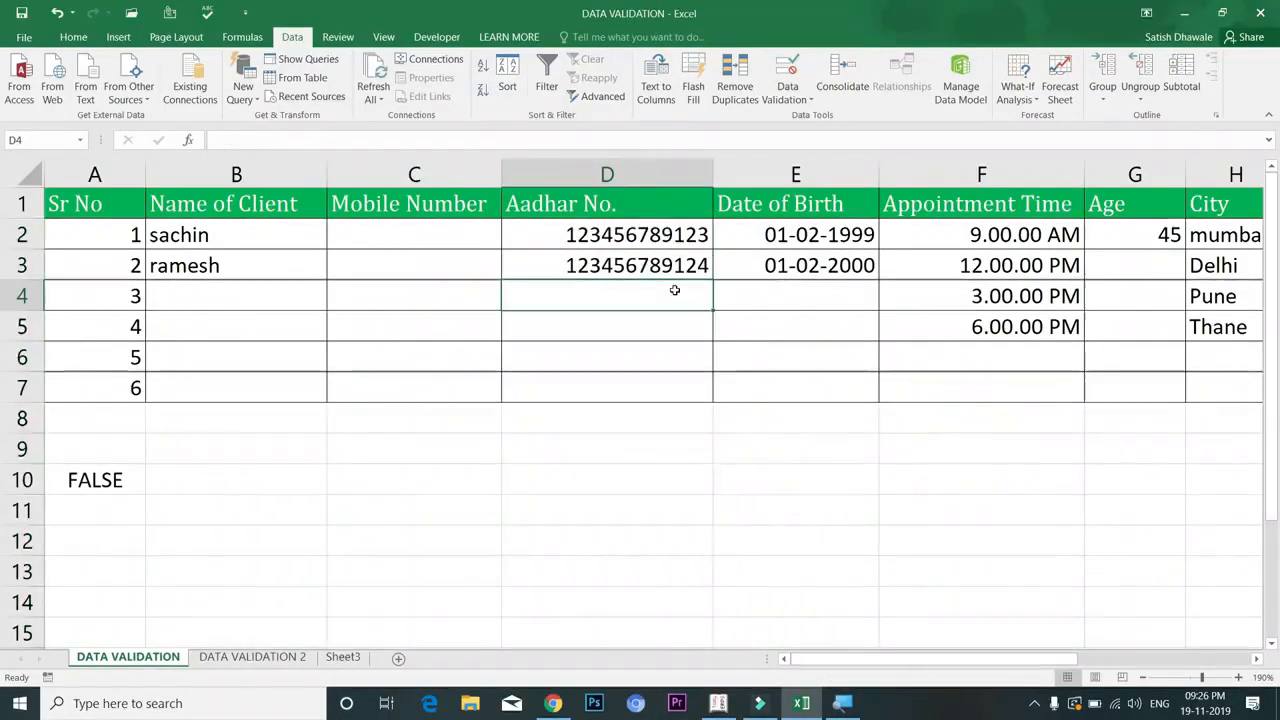
pyautogui.write('123456789124')
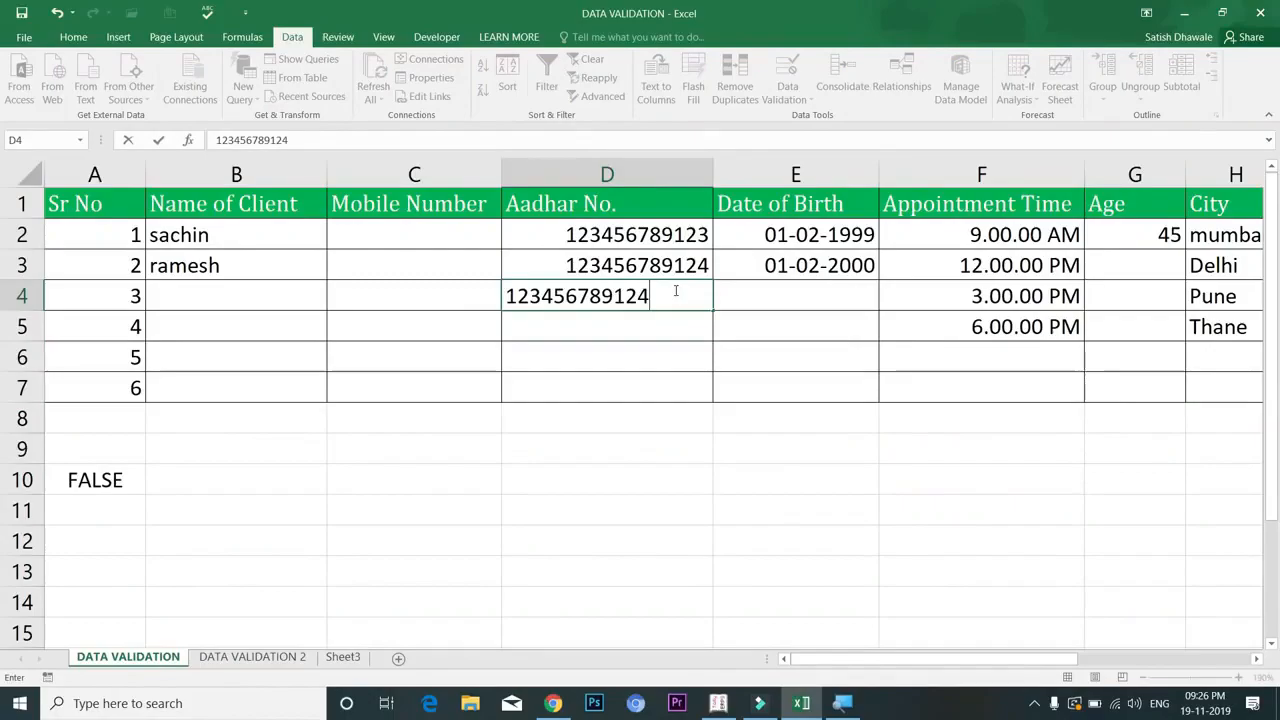
pyautogui.press('Return')
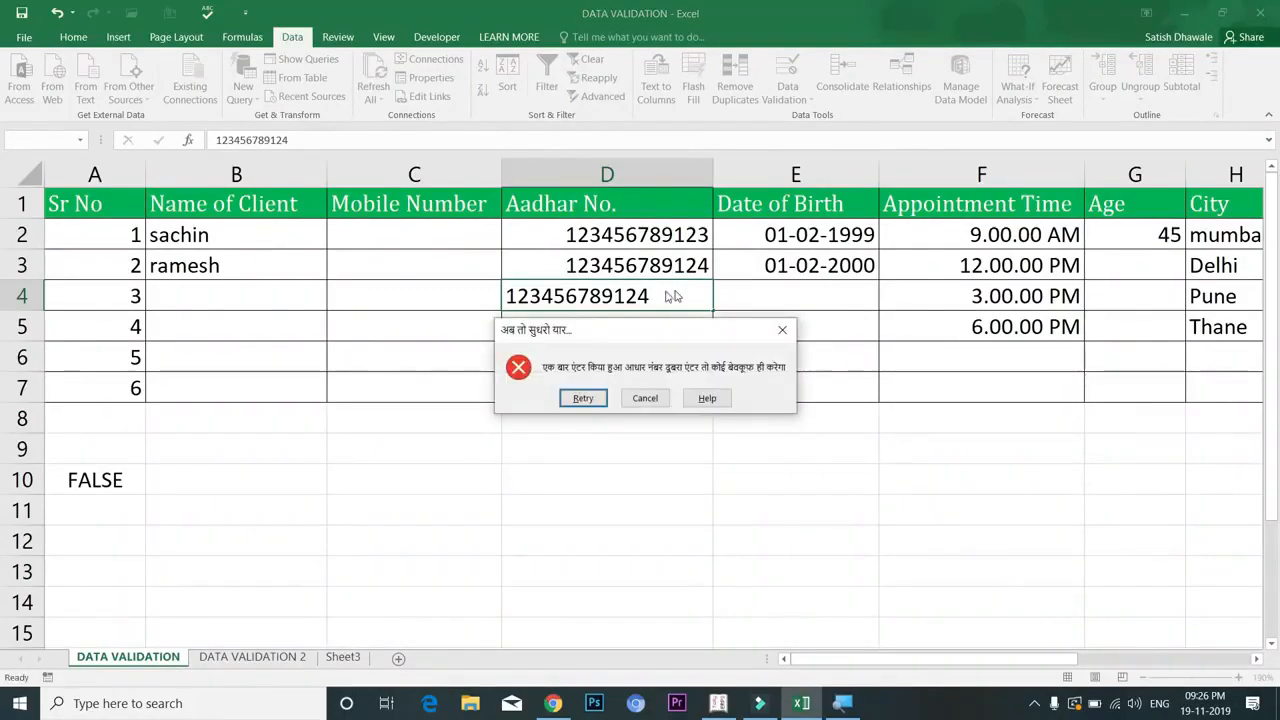
pyautogui.click(645, 398)
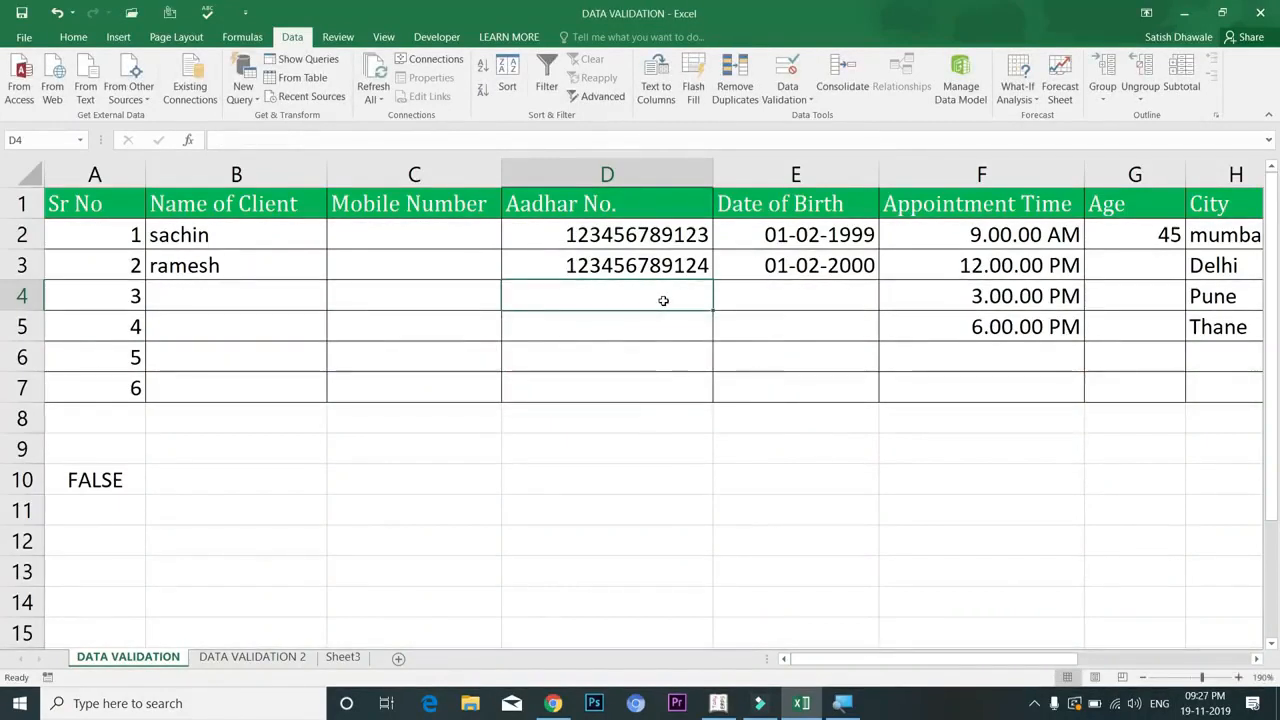
# Enter a unique 12-digit Aadhar number in cell D4.
pyautogui.write('12')
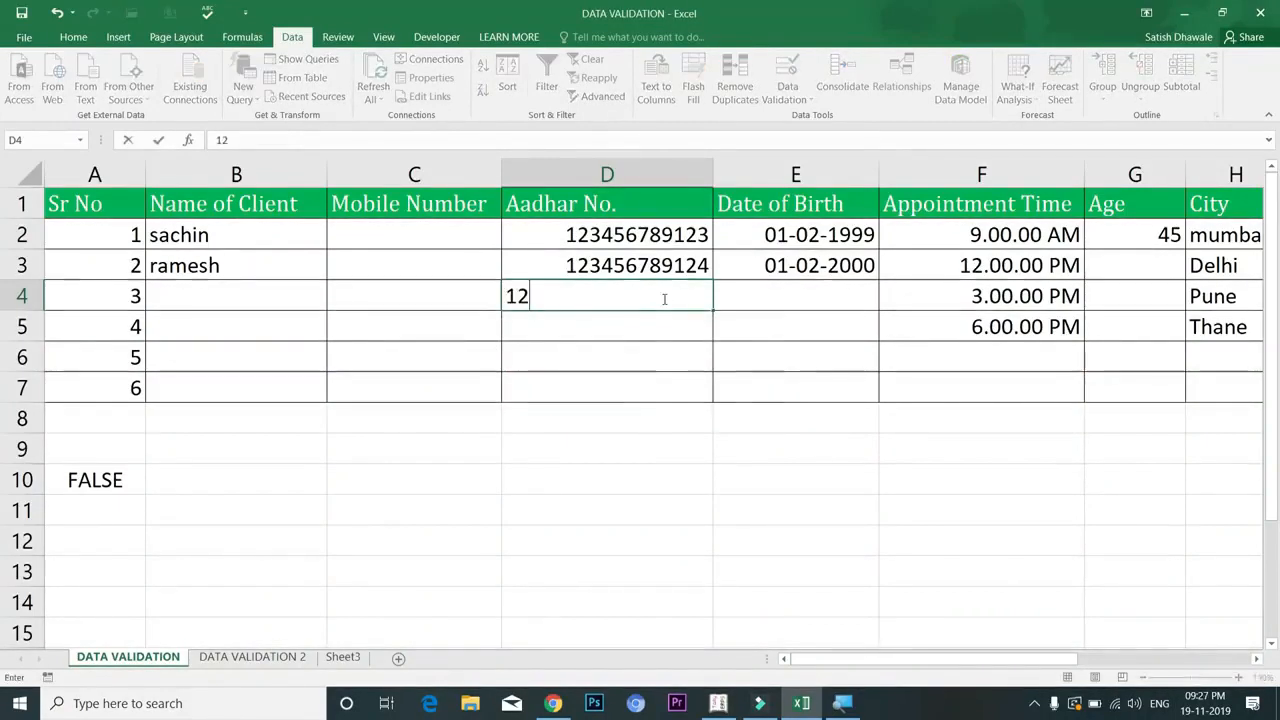
pyautogui.write('3456789125')
pyautogui.press('Return')
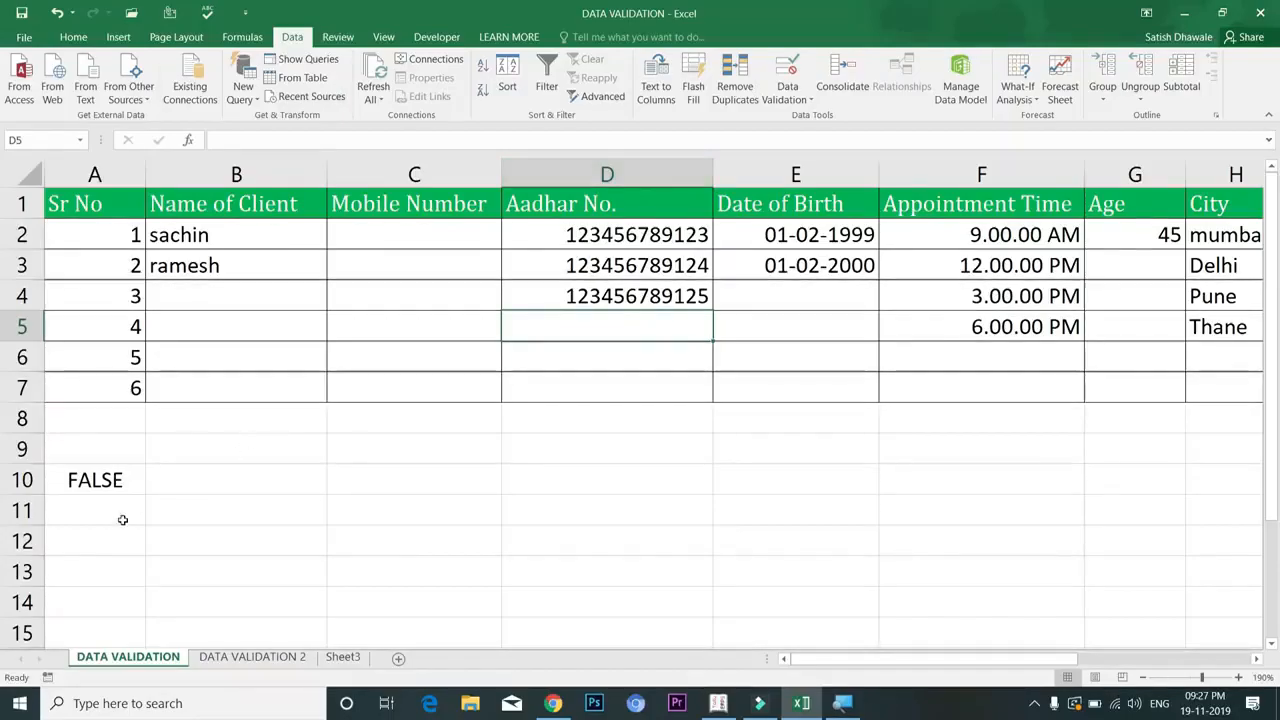
pyautogui.click(120, 530)
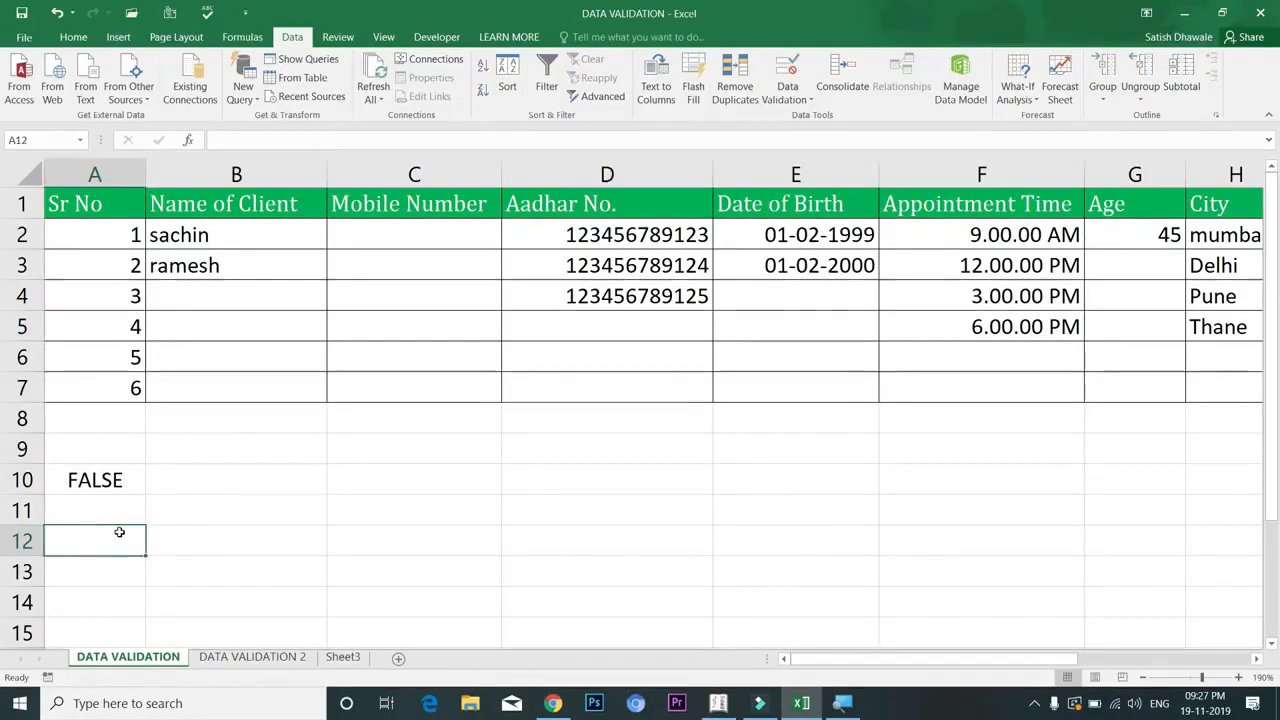
# Enter the formula =COUNTIF(A2:A7,A2) in cell A12 to count occurrences of the first serial number.
pyautogui.write('c')
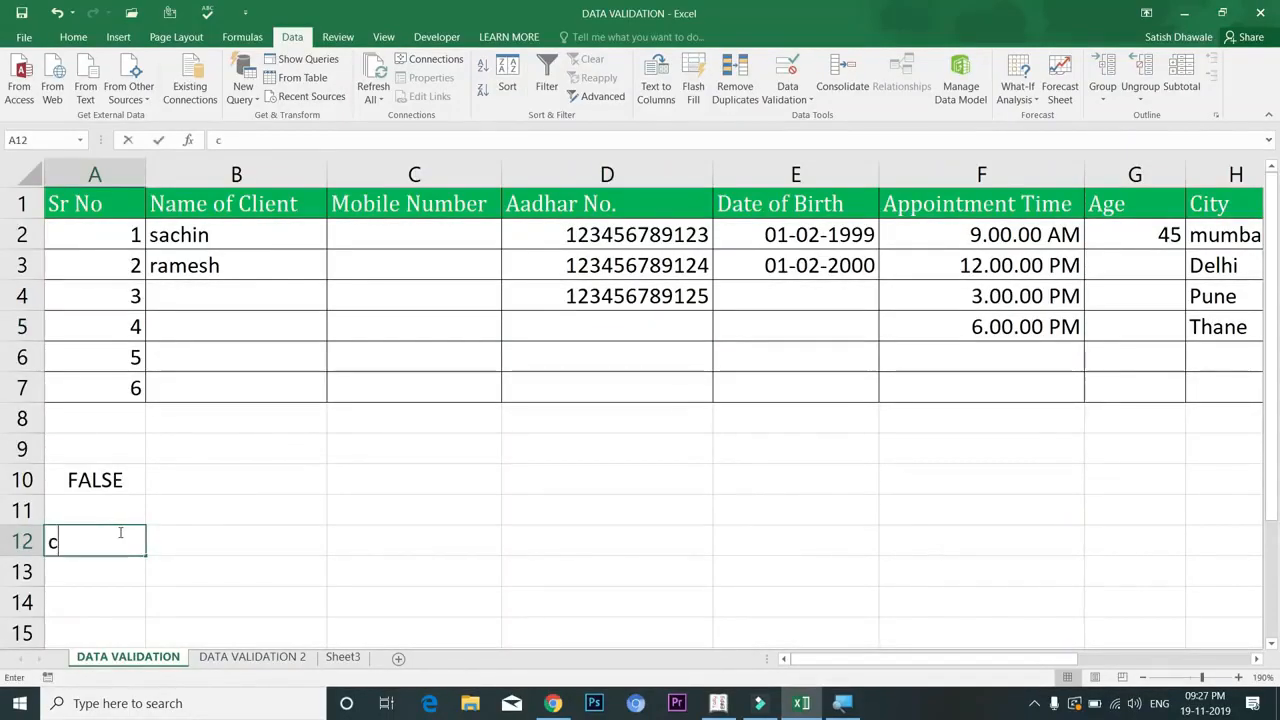
pyautogui.write('=')
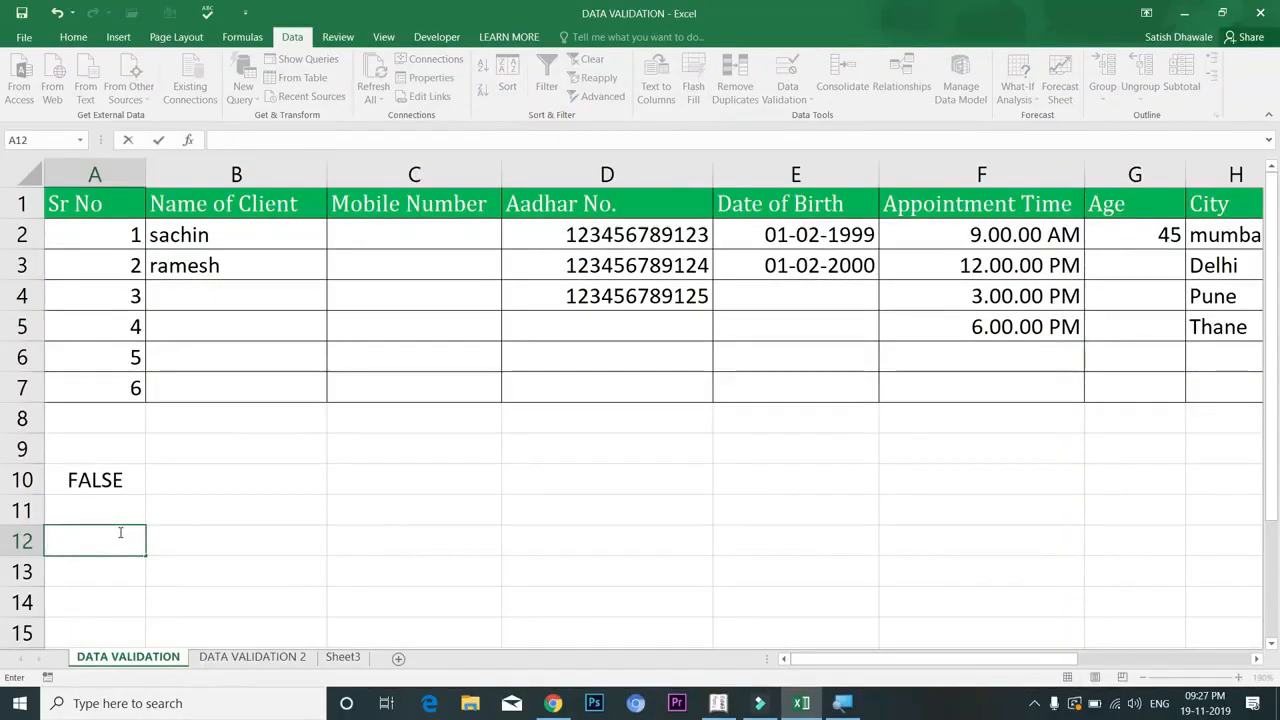
pyautogui.write('countif')
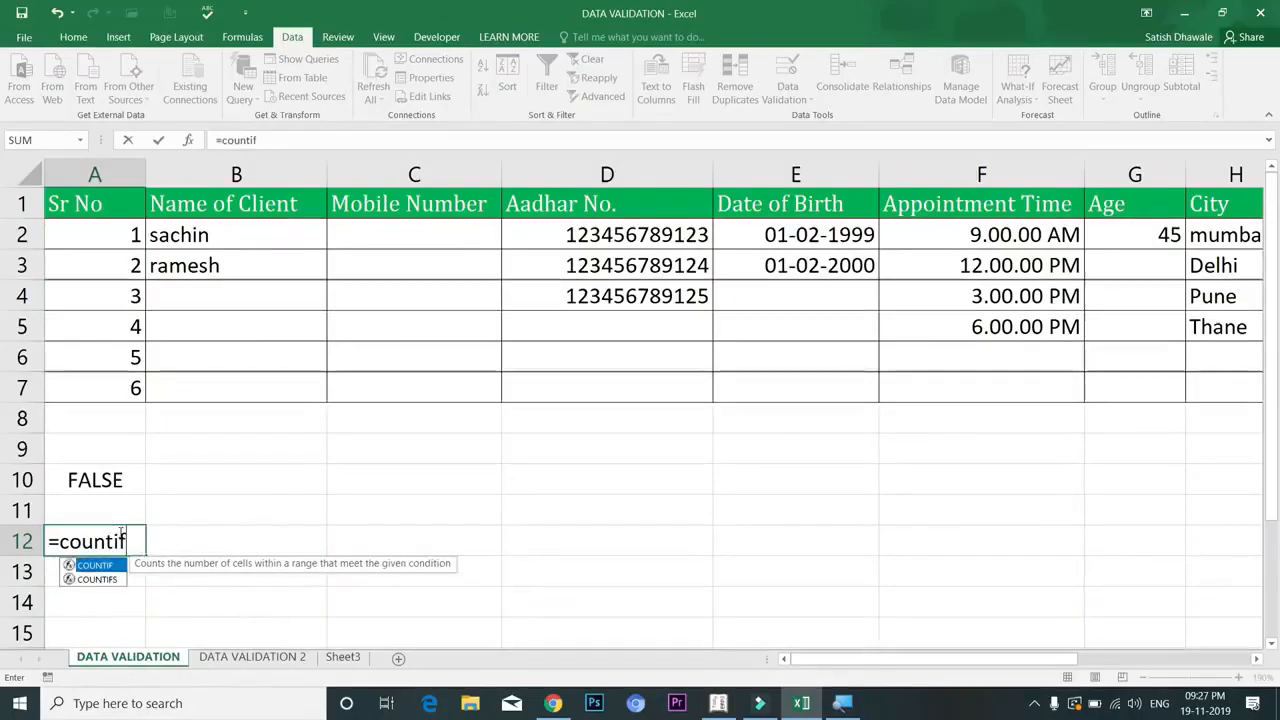
pyautogui.press('Tab')
pyautogui.moveTo(113, 235); pyautogui.dragTo(115, 378)
pyautogui.write(',')
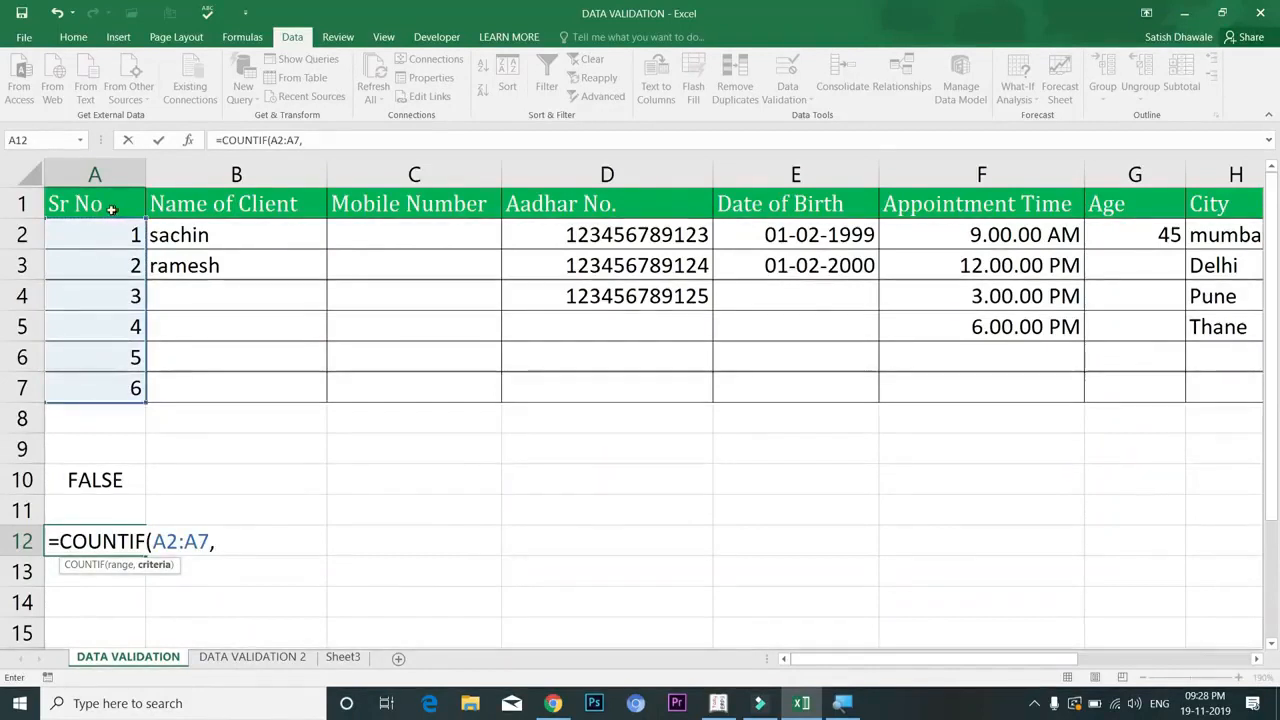
pyautogui.click(95, 237)
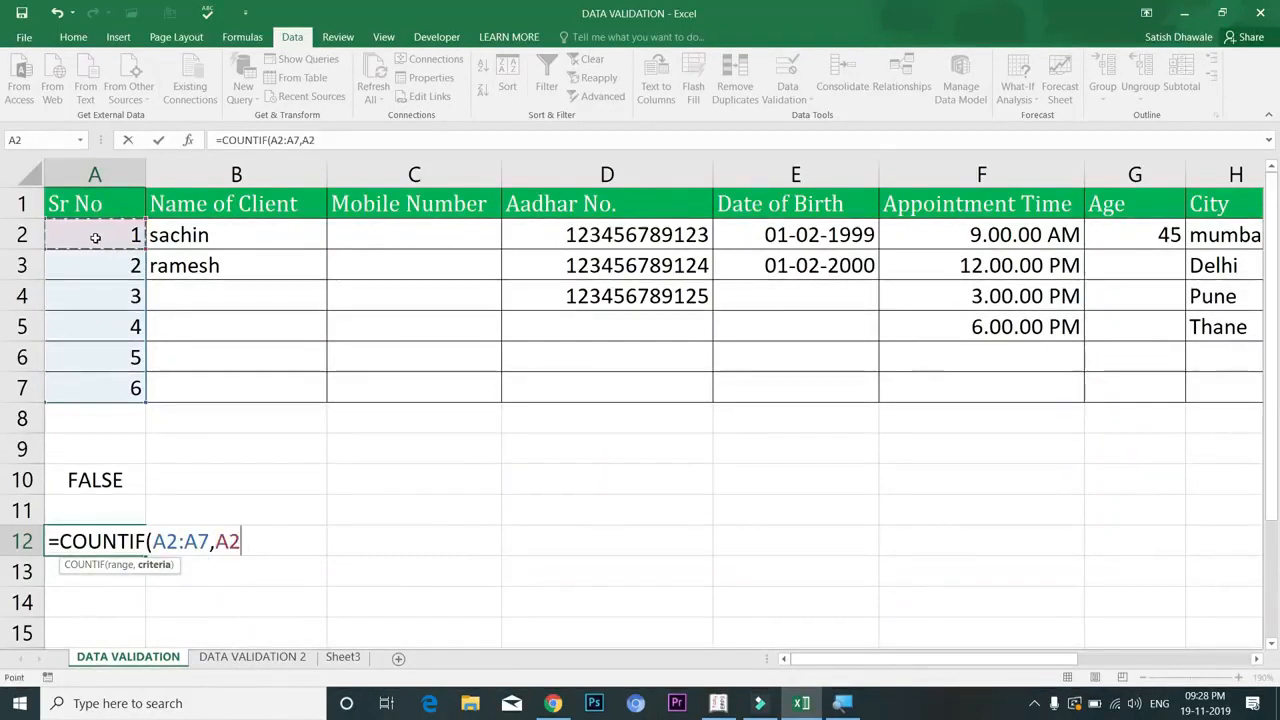
pyautogui.press('Return')
pyautogui.click(109, 531)
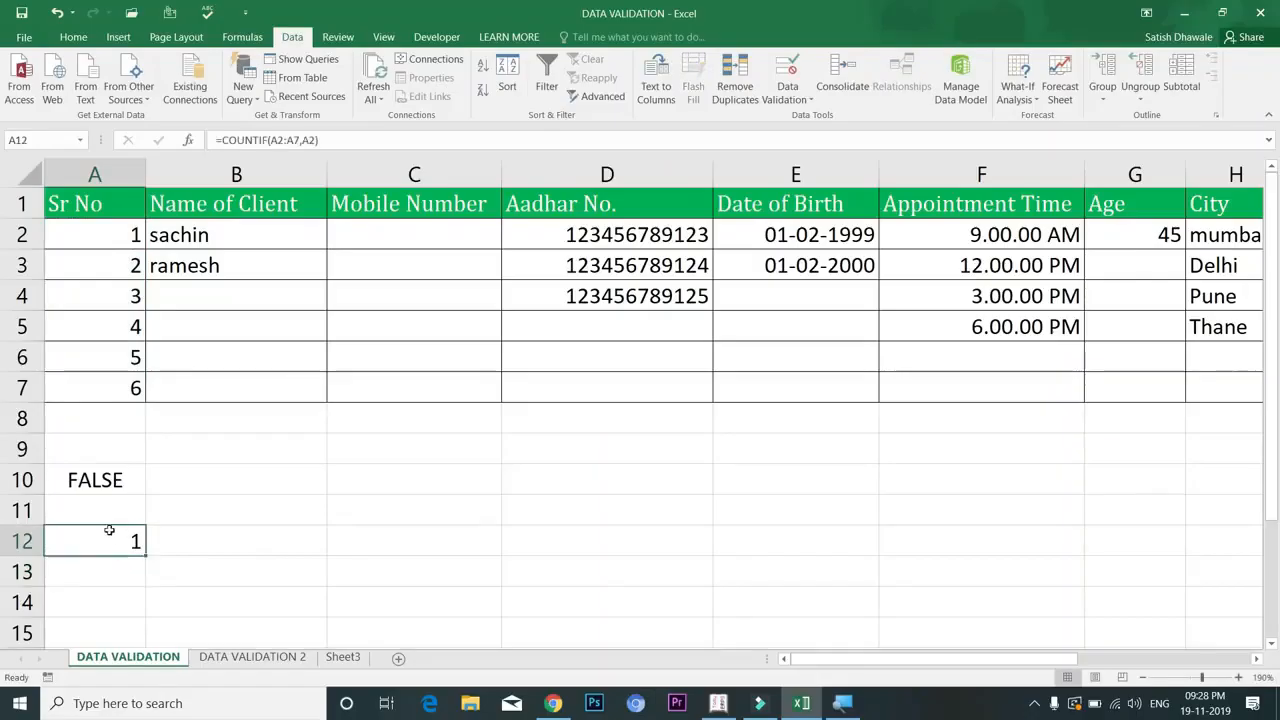
# Set the serial numbers in A6 and A7 to 1 to test how the COUNTIF formula counts duplicates.
pyautogui.click(105, 358)
pyautogui.write('1')
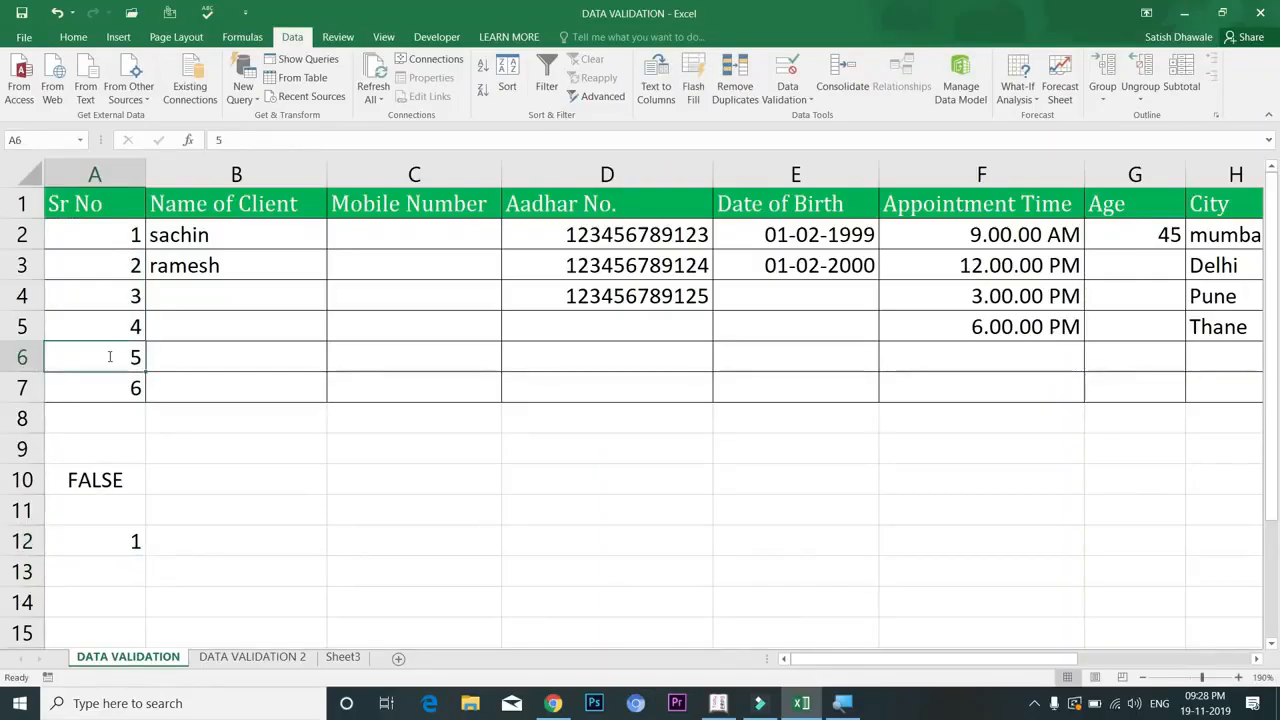
pyautogui.press('Return')
pyautogui.click(128, 533)
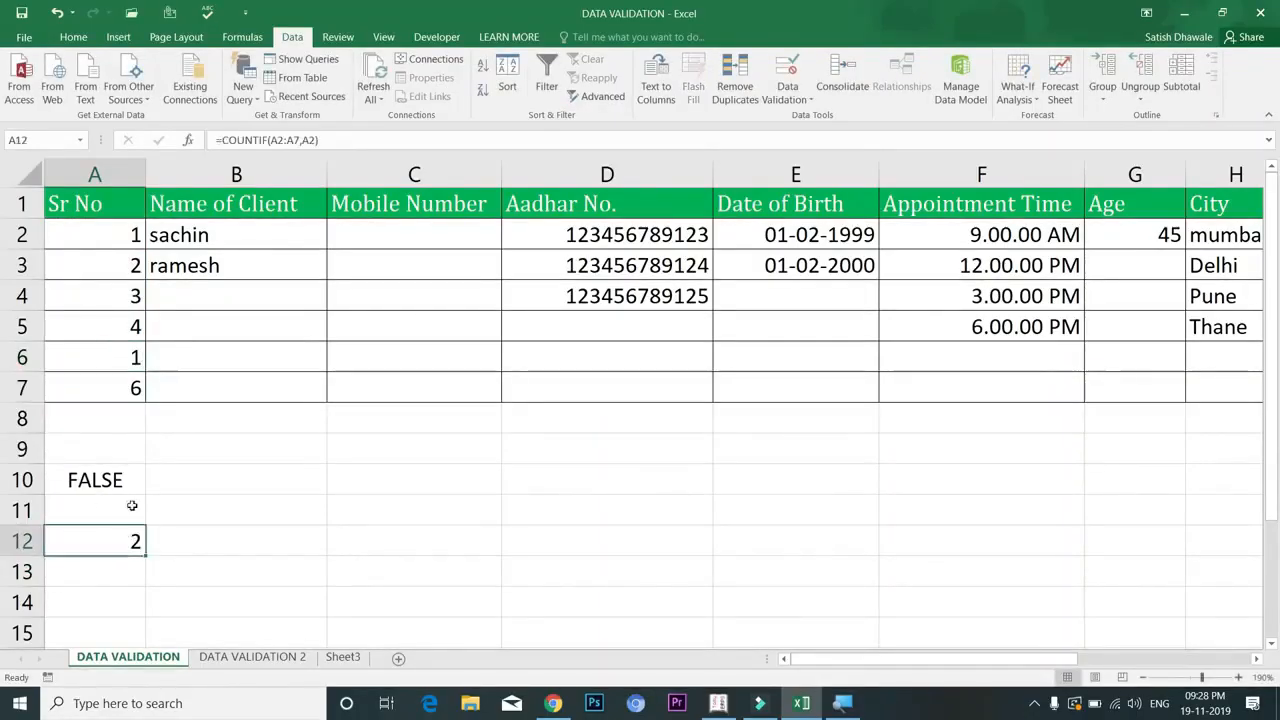
pyautogui.click(118, 387)
pyautogui.write('1')
pyautogui.press('Return')
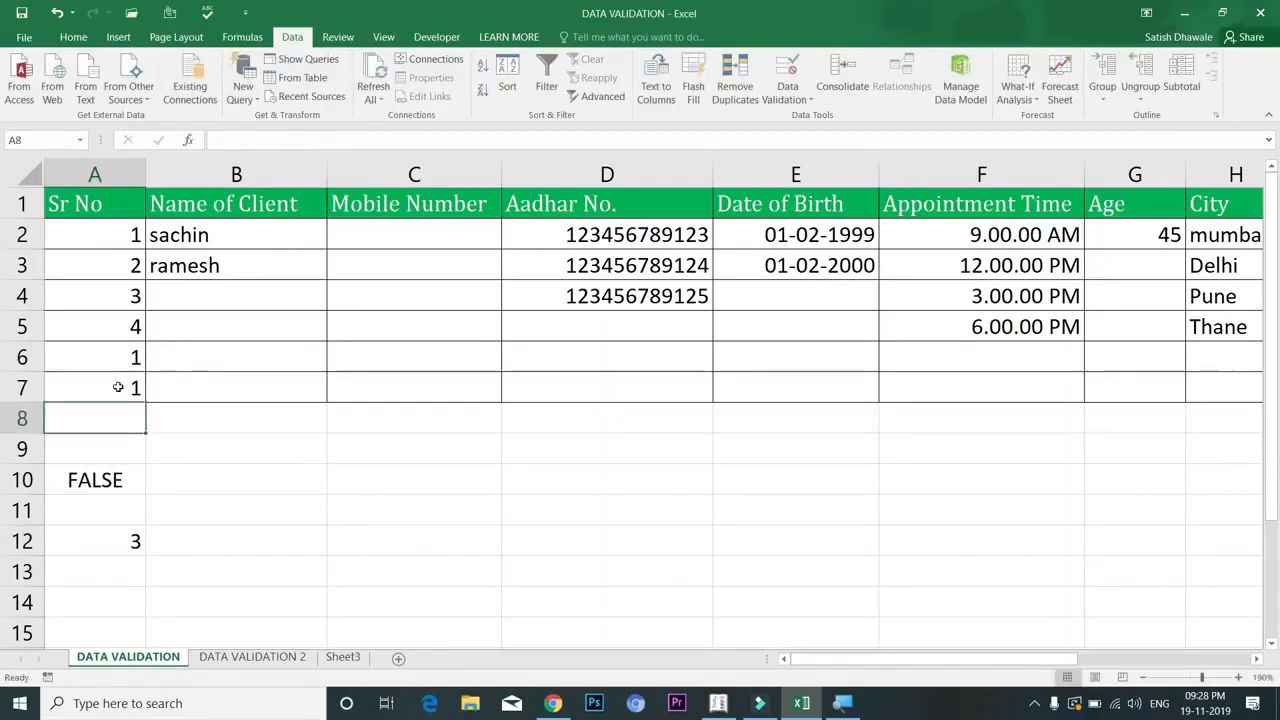
# Set the serial number in A7 back to 6, and review the range and criteria of the COUNTIF formula in A12.
pyautogui.click(121, 355)
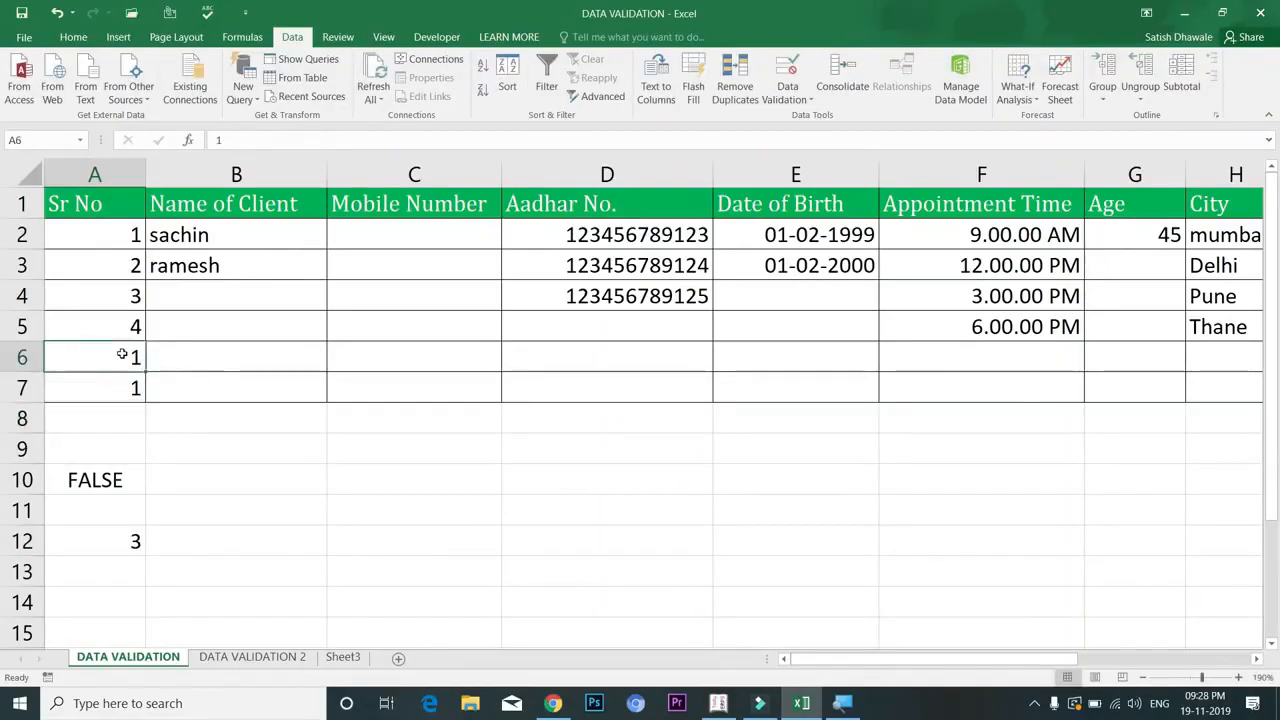
pyautogui.press('Return')
pyautogui.write('6')
pyautogui.press('Return')
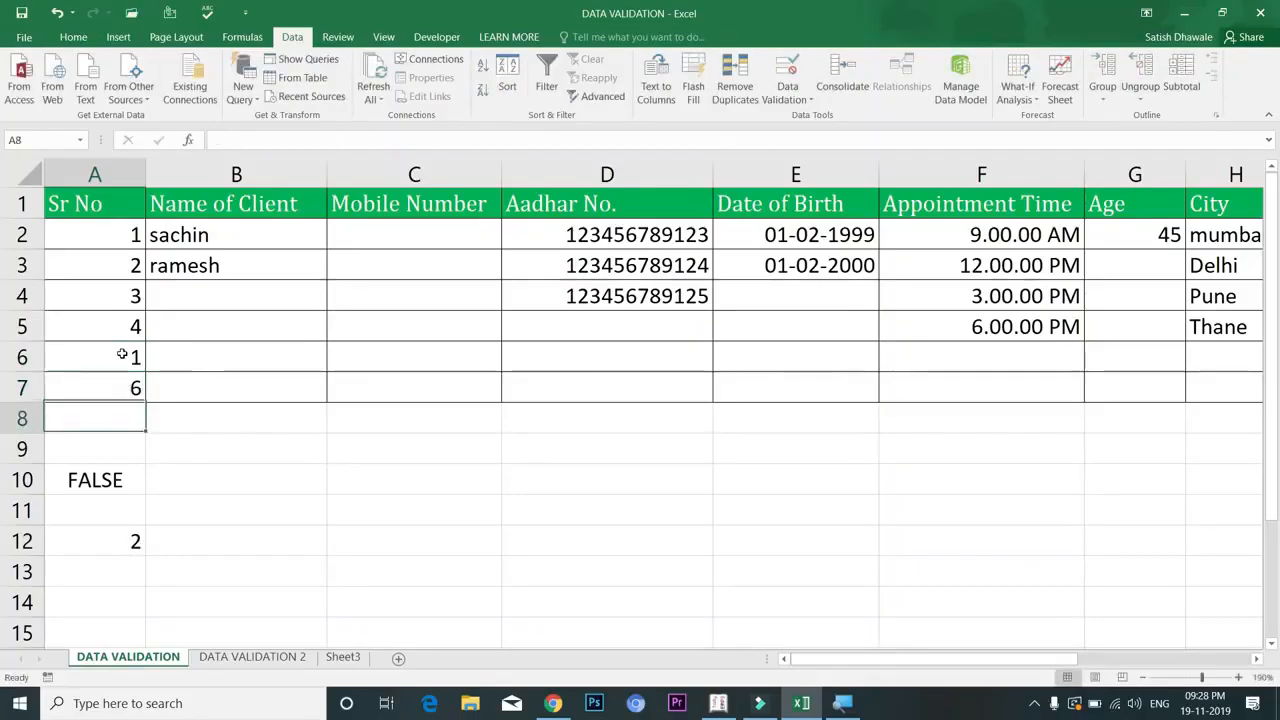
pyautogui.click(130, 540)
pyautogui.doubleClick(130, 540)
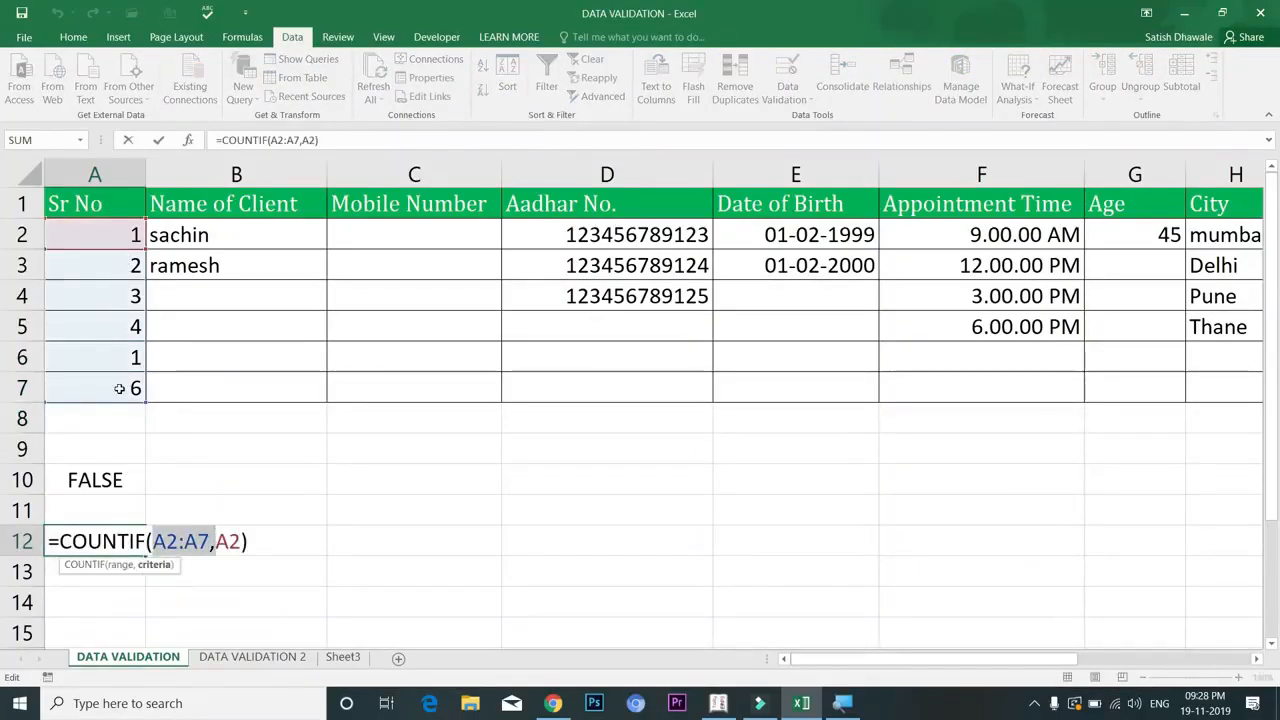
pyautogui.click(252, 541)
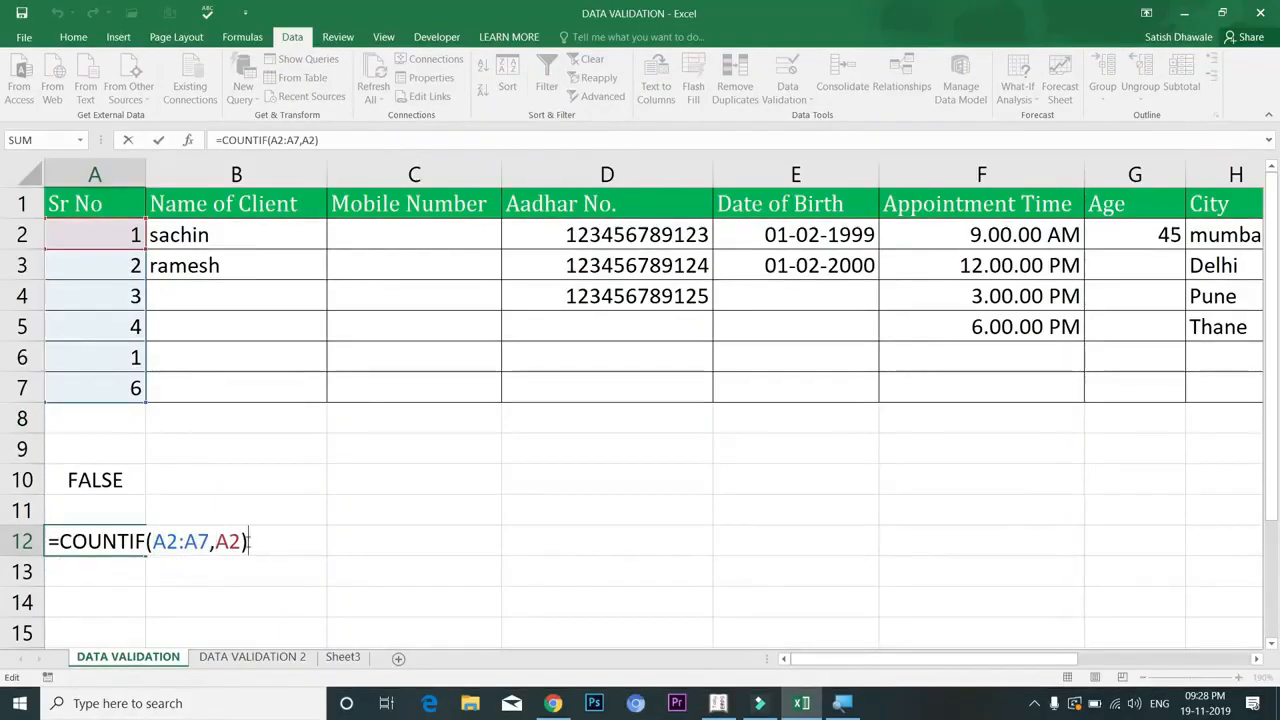
pyautogui.press('Return')
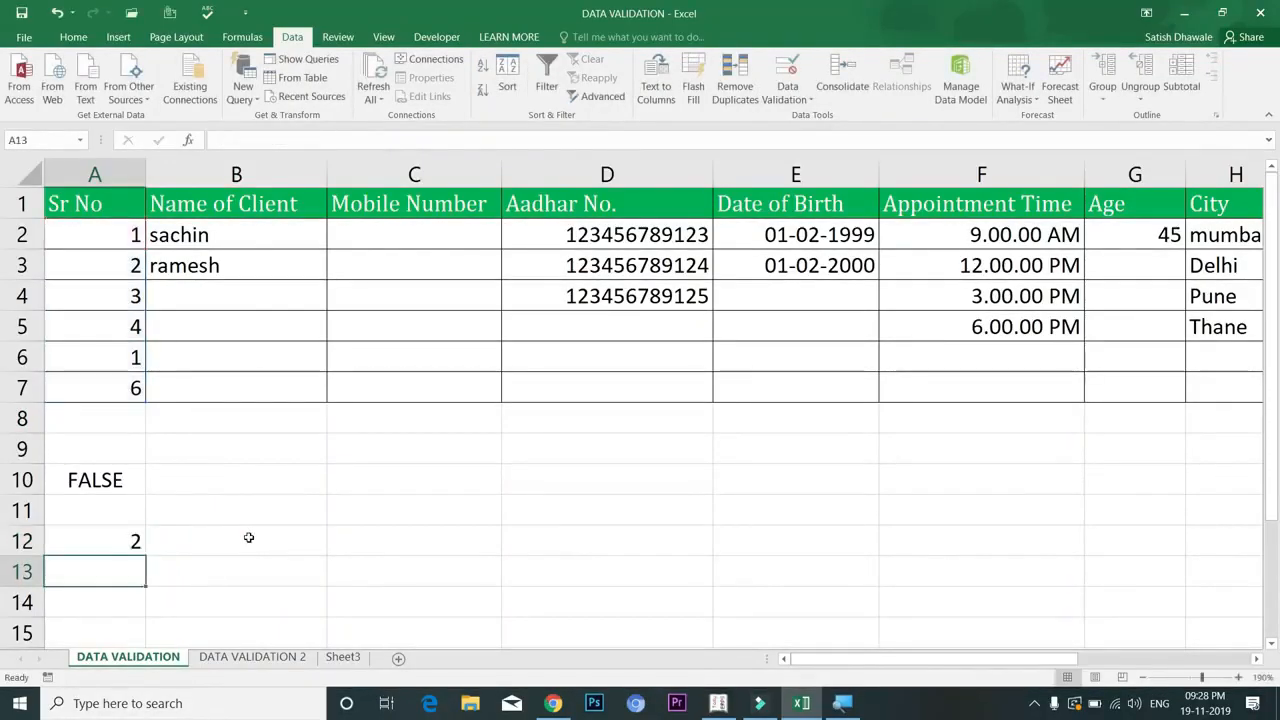
# Set the serial number in A6 back to 5, and check the count in A12.
pyautogui.click(137, 540)
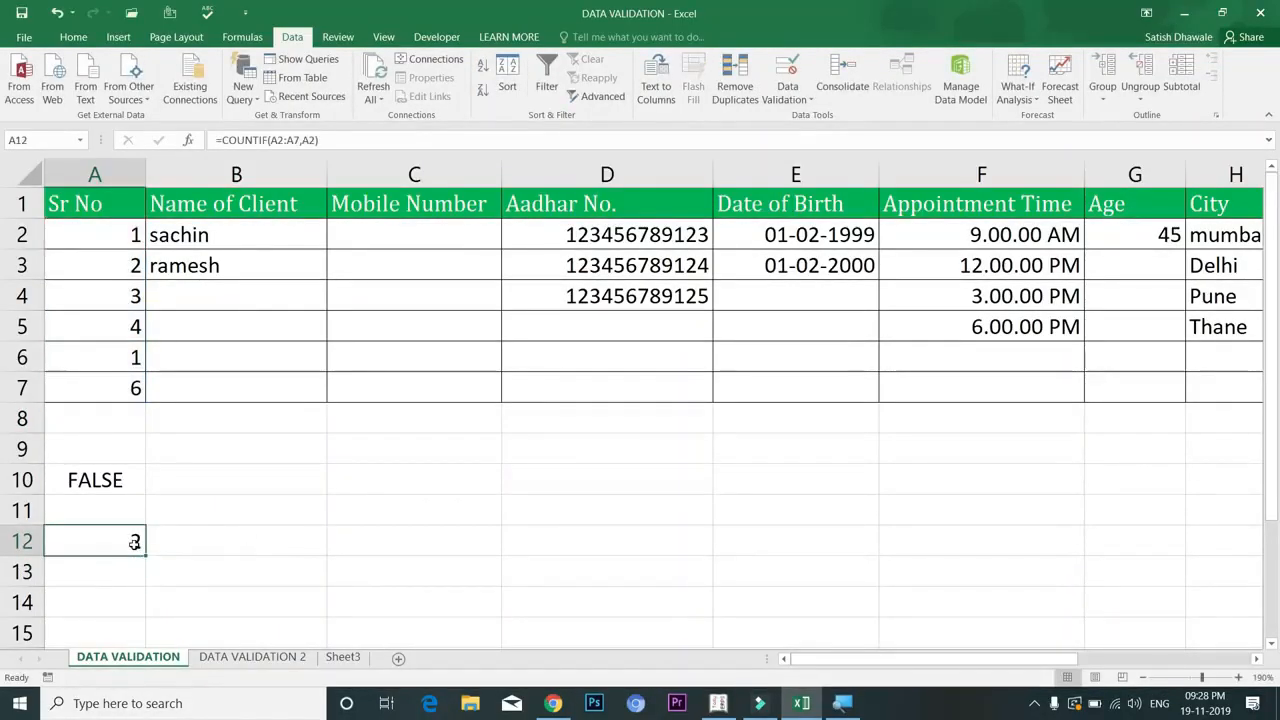
pyautogui.click(107, 349)
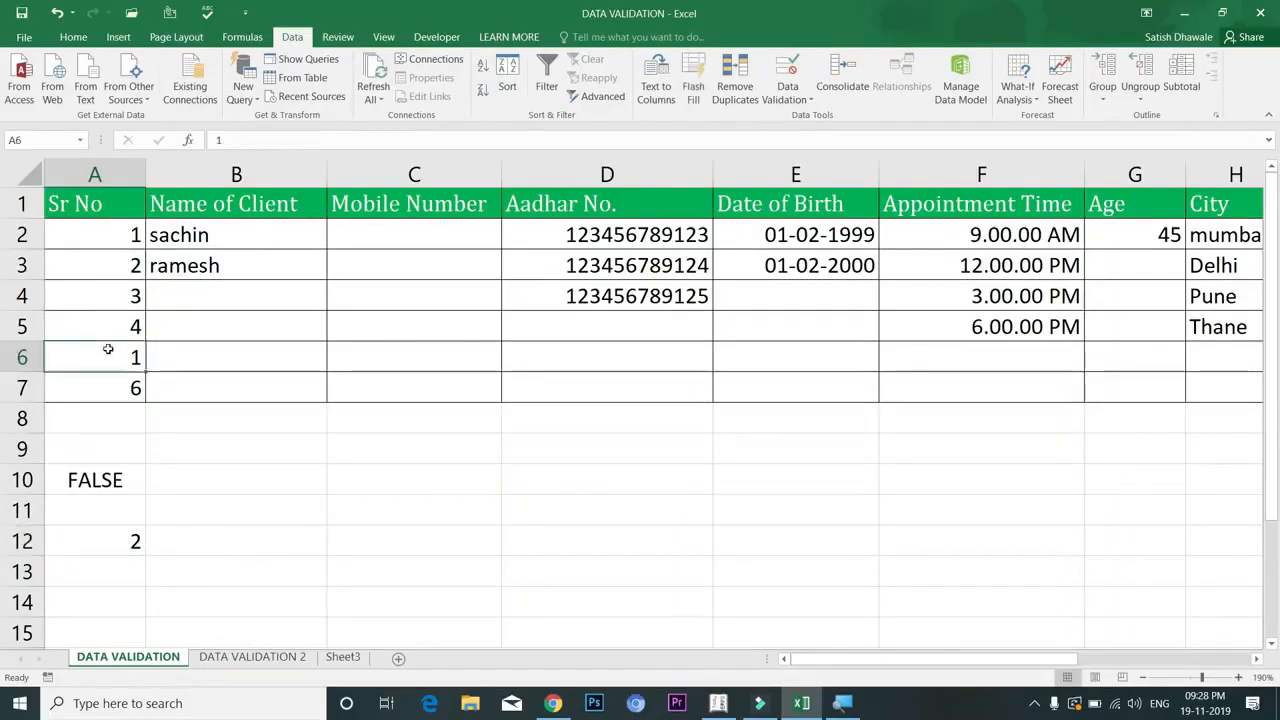
pyautogui.write('5')
pyautogui.press('Return')
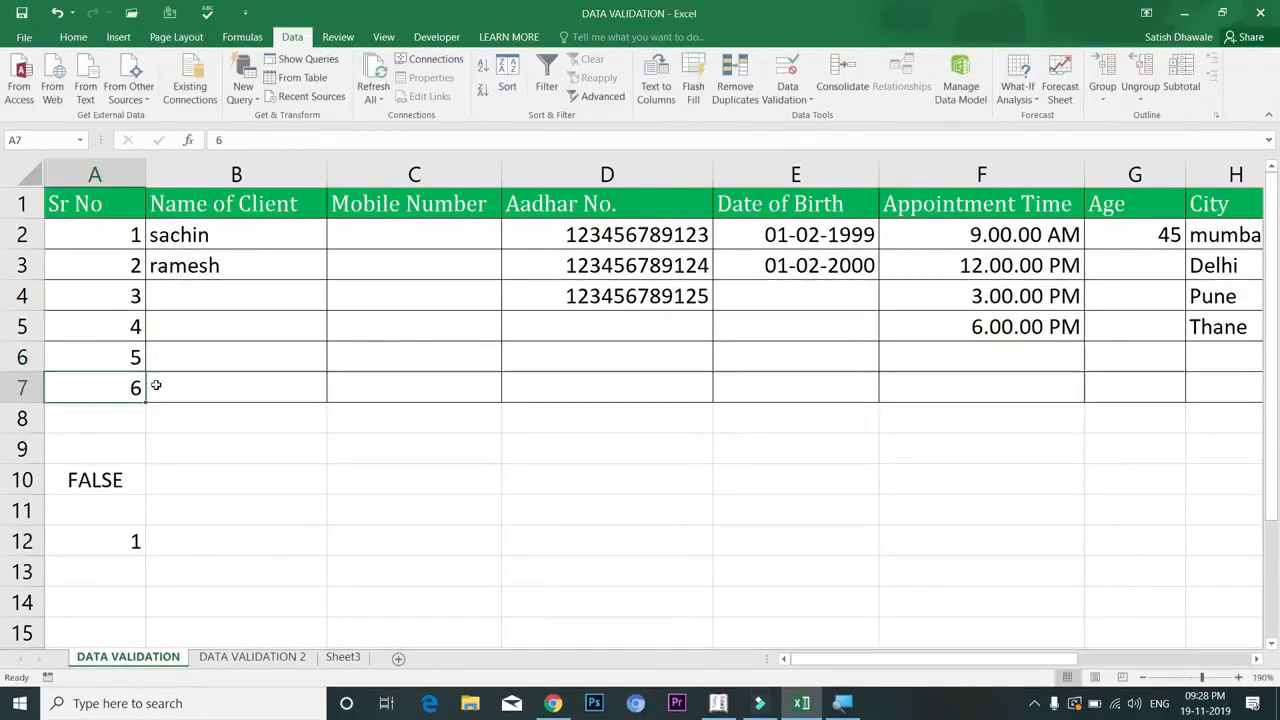
pyautogui.click(105, 537)
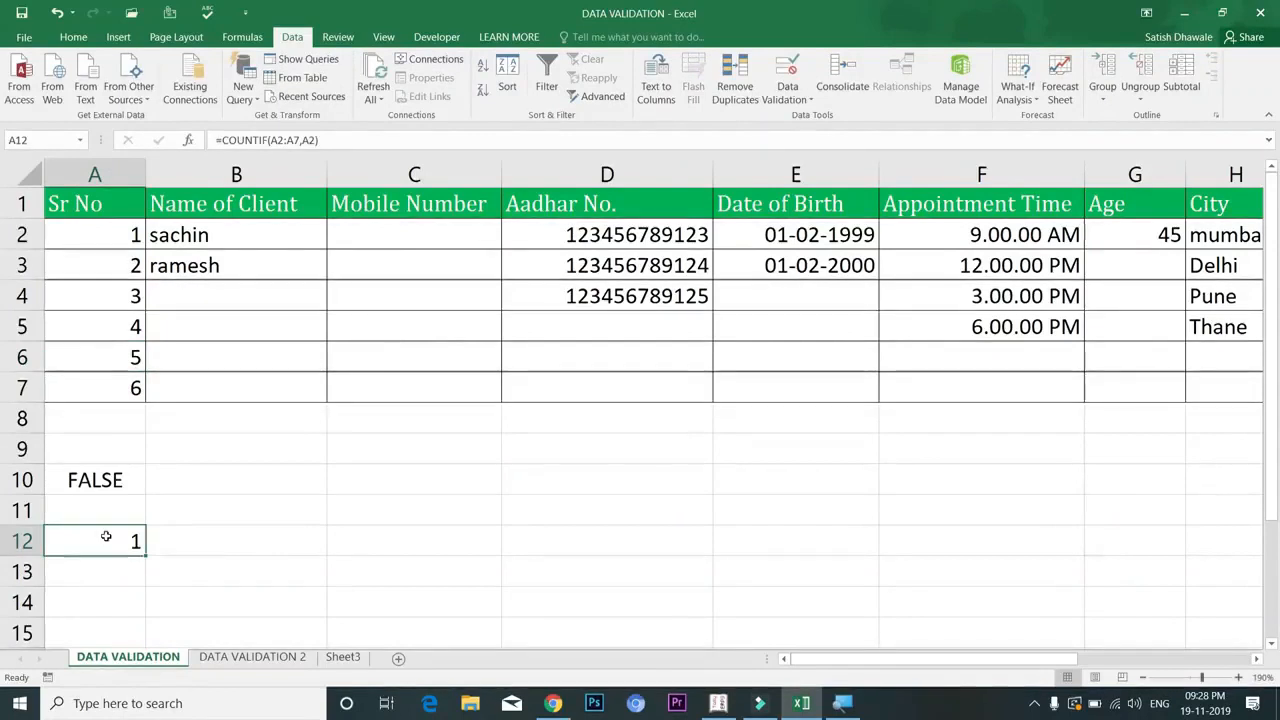
# Draft the uniqueness formula =COUNTIF(D:D,D1)=1 in cell A13, and discard the entry.
pyautogui.click(110, 570)
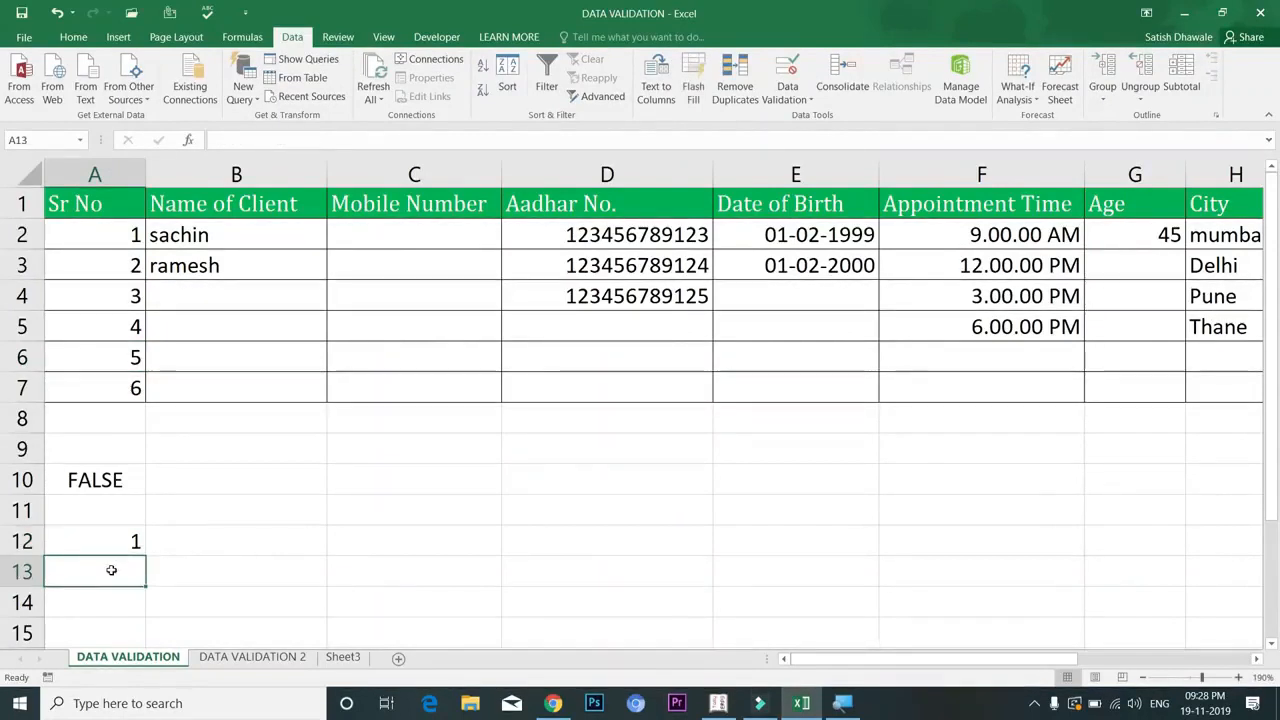
pyautogui.write('=countif')
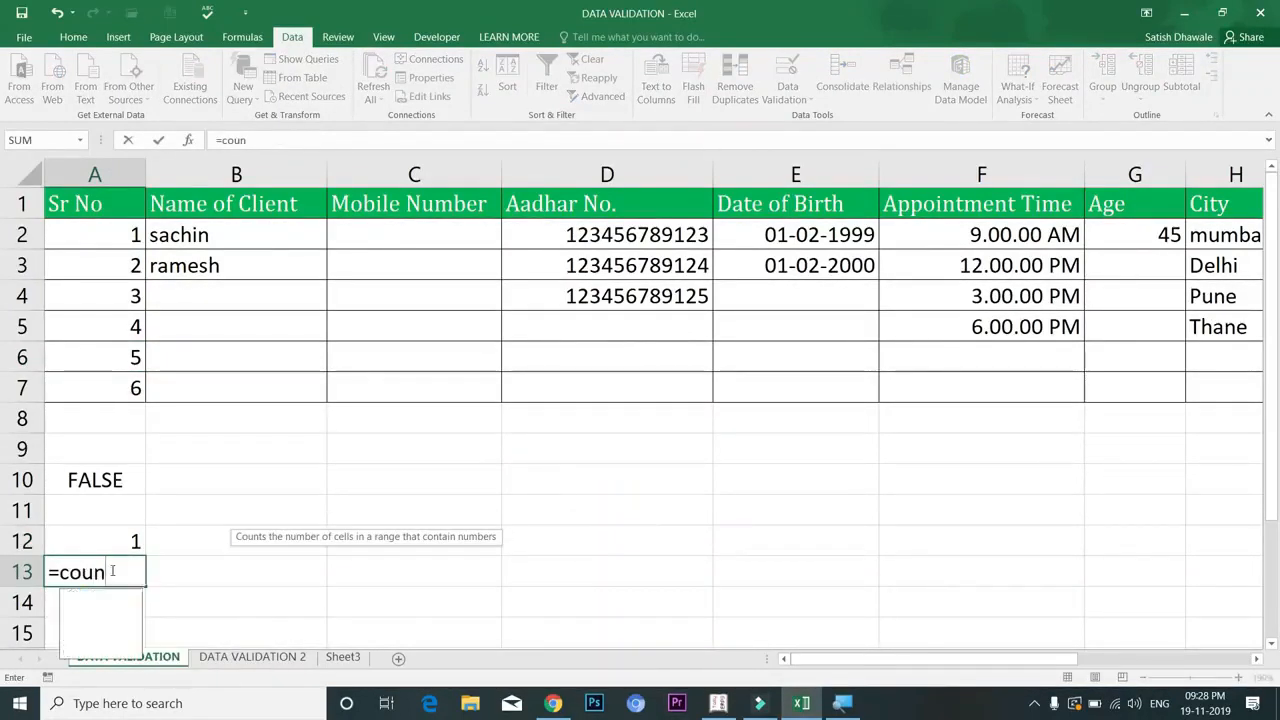
pyautogui.press('Tab')
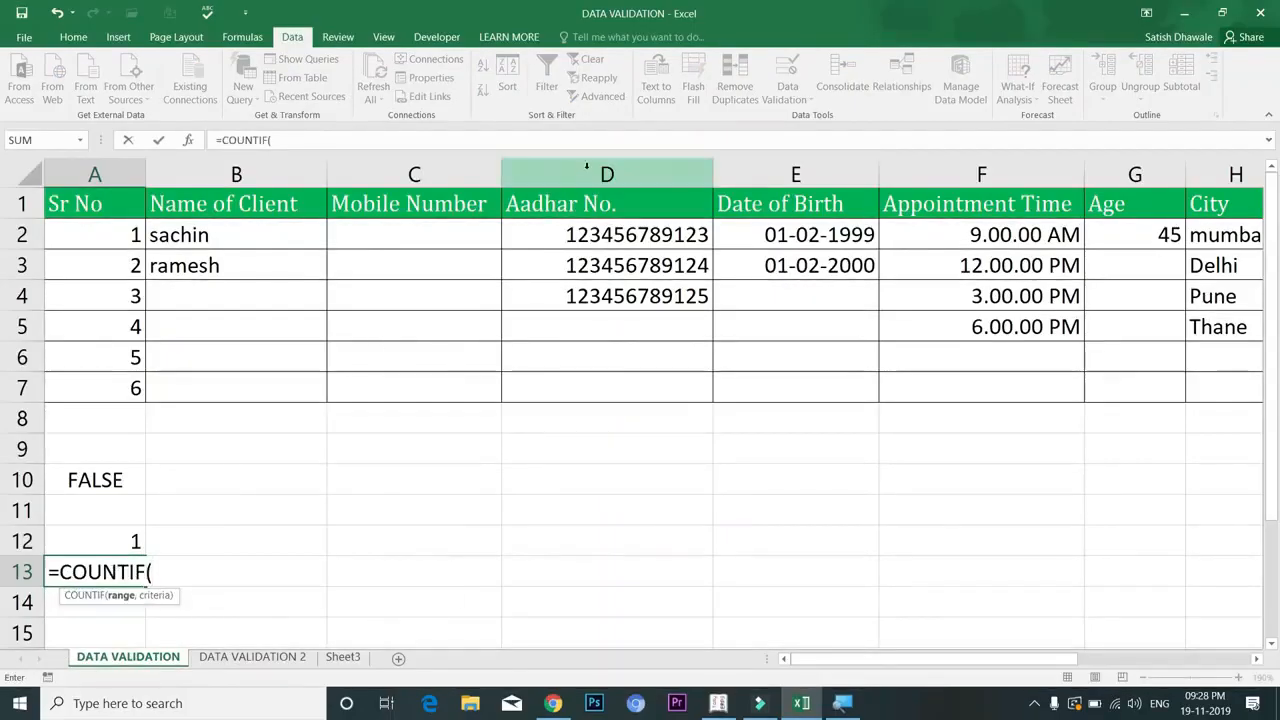
pyautogui.click(587, 167)
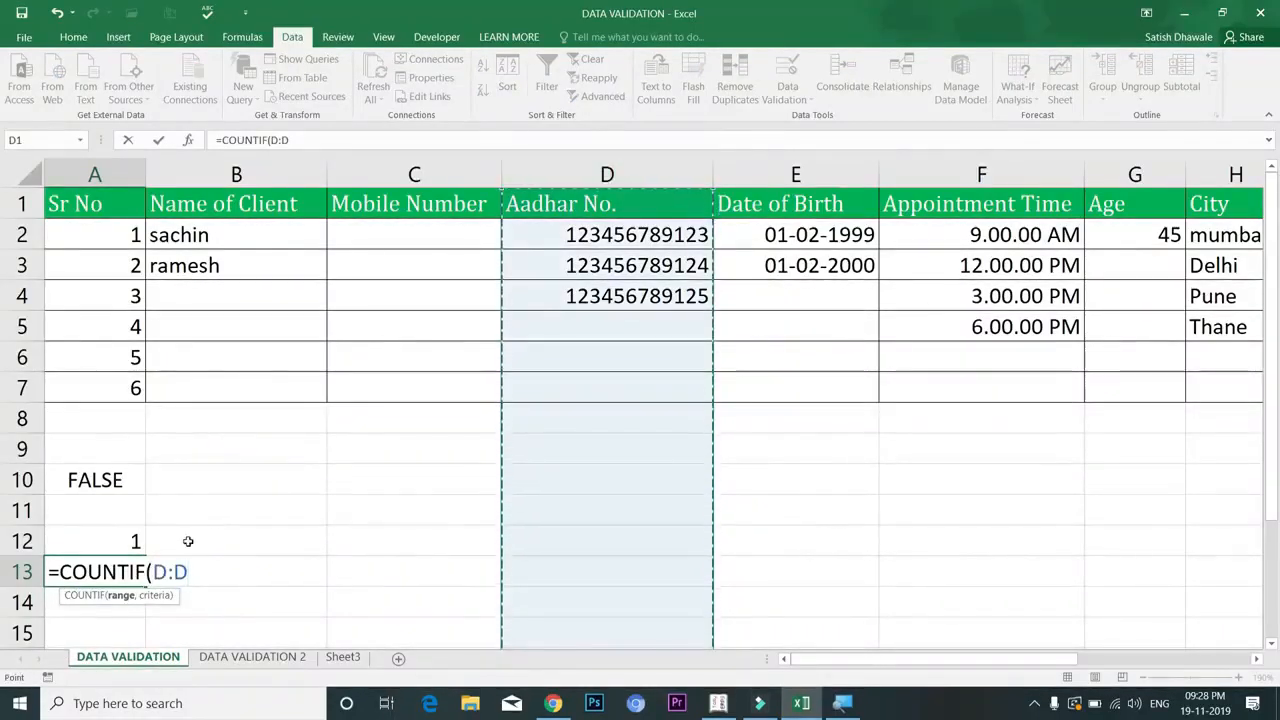
pyautogui.write(',')
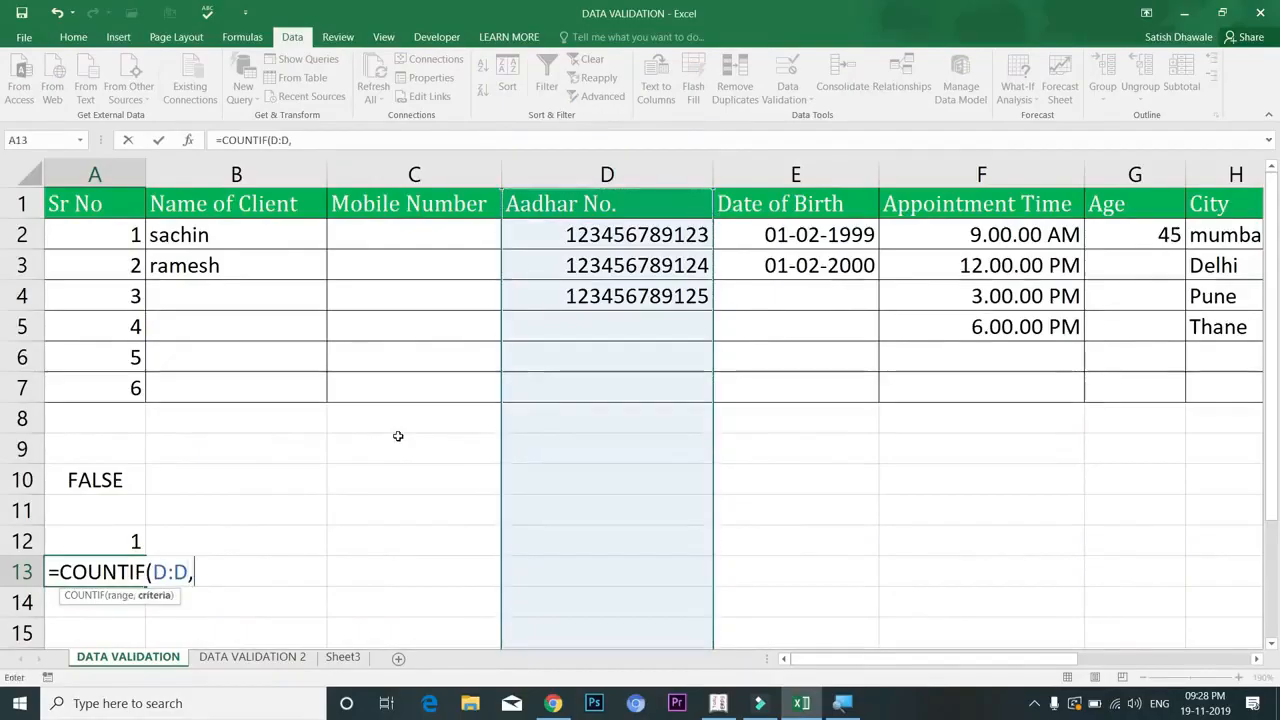
pyautogui.click(586, 203)
pyautogui.write(')=')
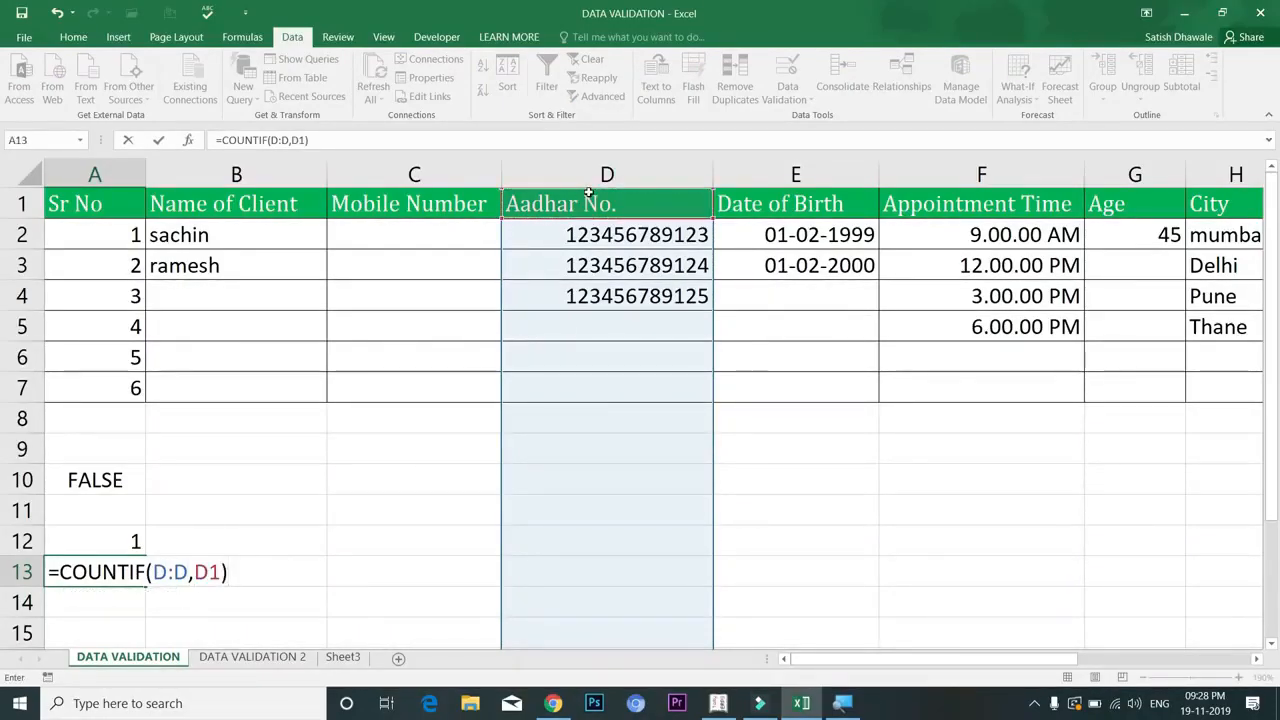
pyautogui.write('1')
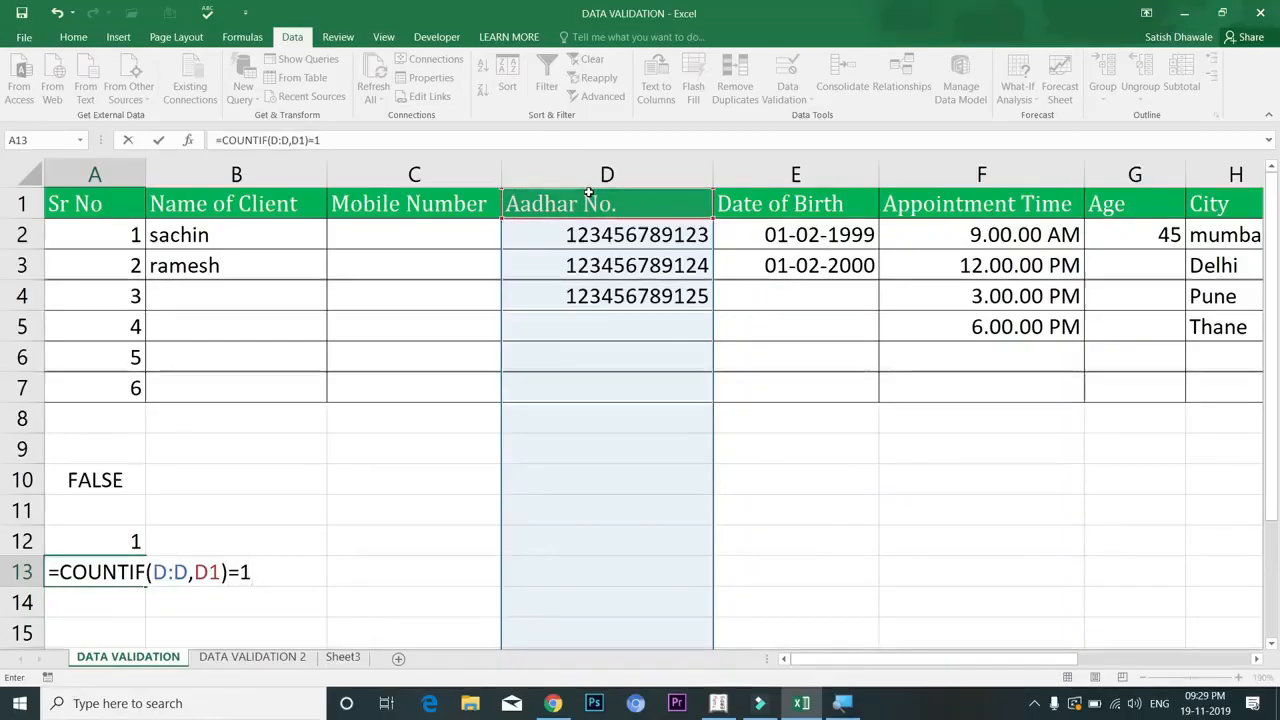
pyautogui.moveTo(116, 572); pyautogui.dragTo(36, 572)
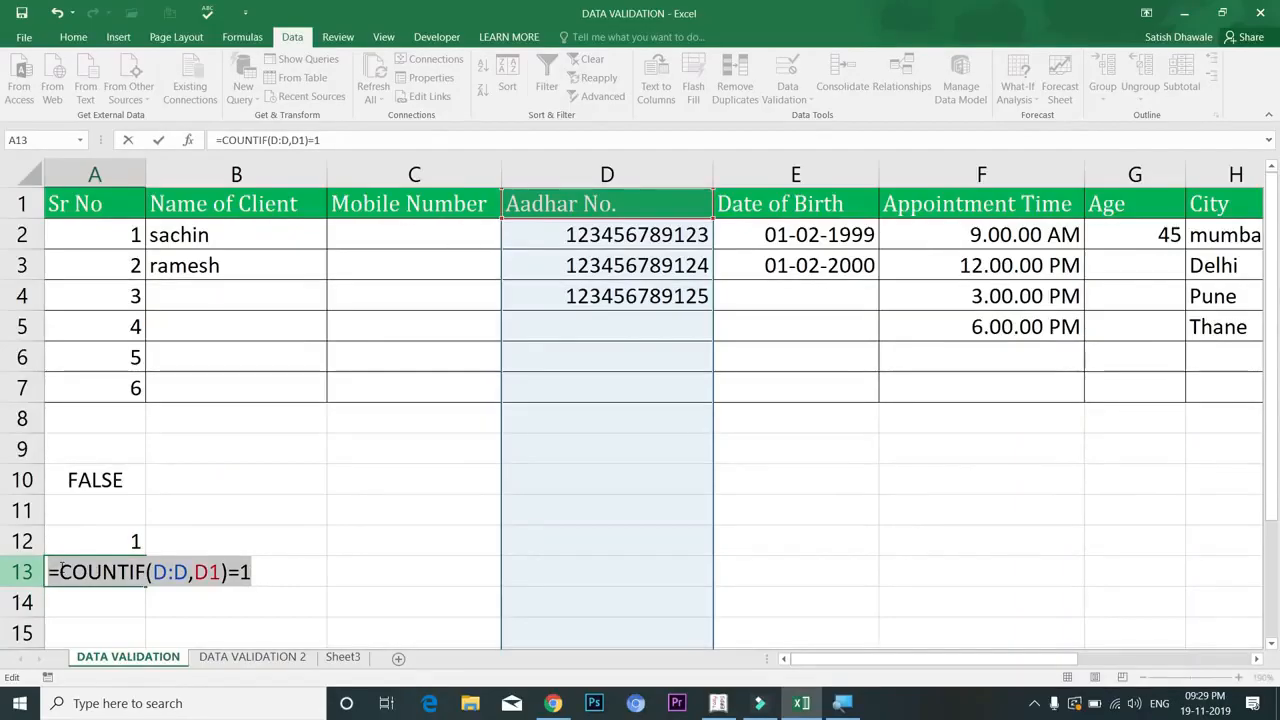
pyautogui.press('Escape')
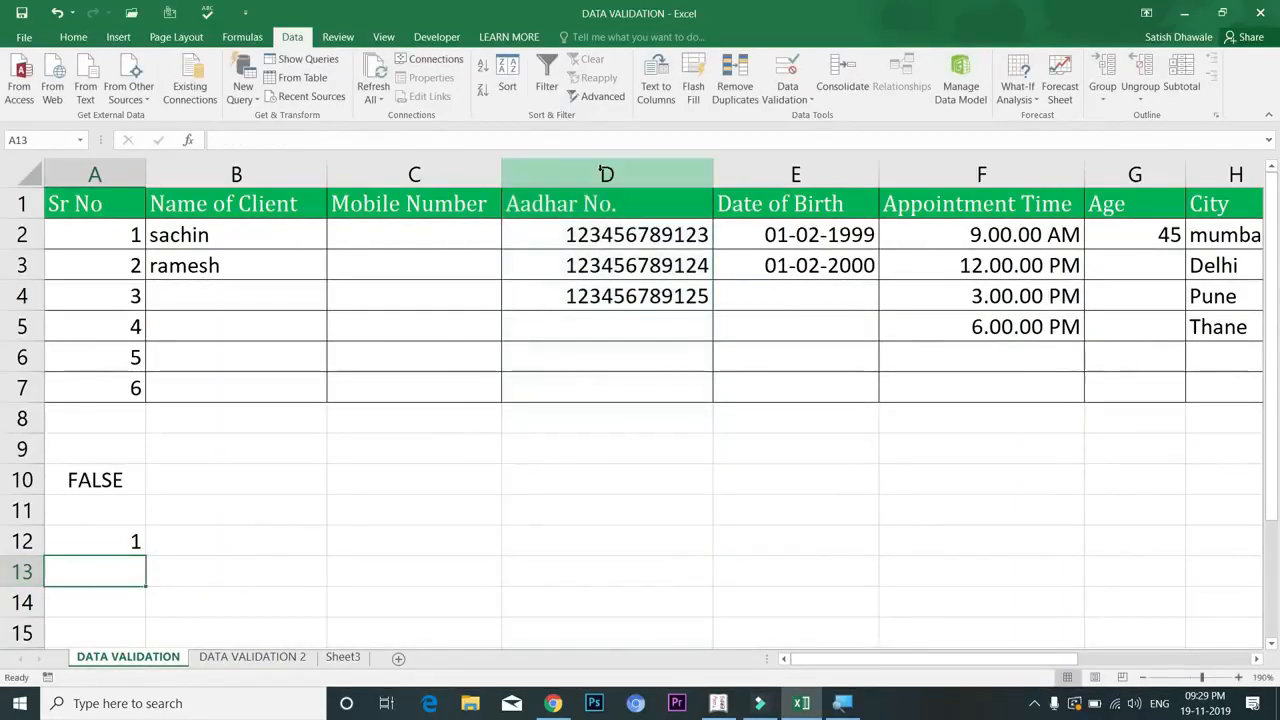
# Examine the custom formula and error alert of the Aadhar No. column's validation rule without changing them, and select the numbers in D2:D4.
pyautogui.click(606, 174)
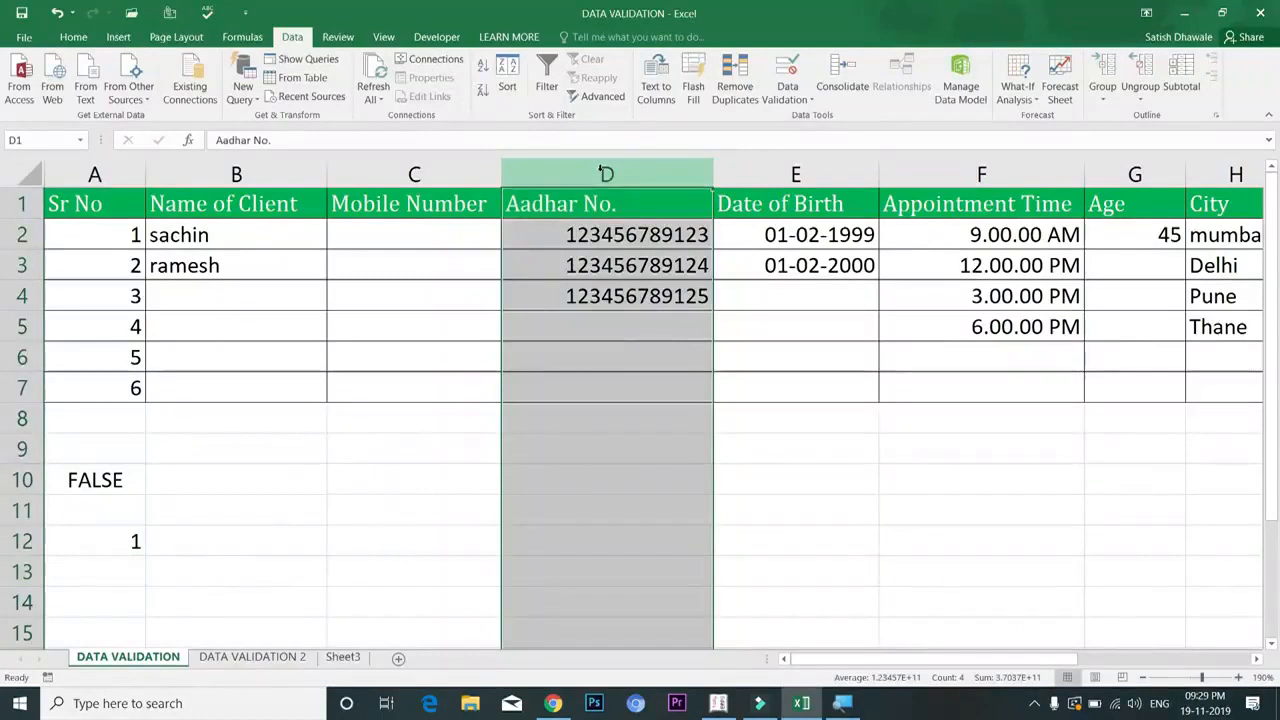
pyautogui.click(786, 100)
pyautogui.click(815, 117)
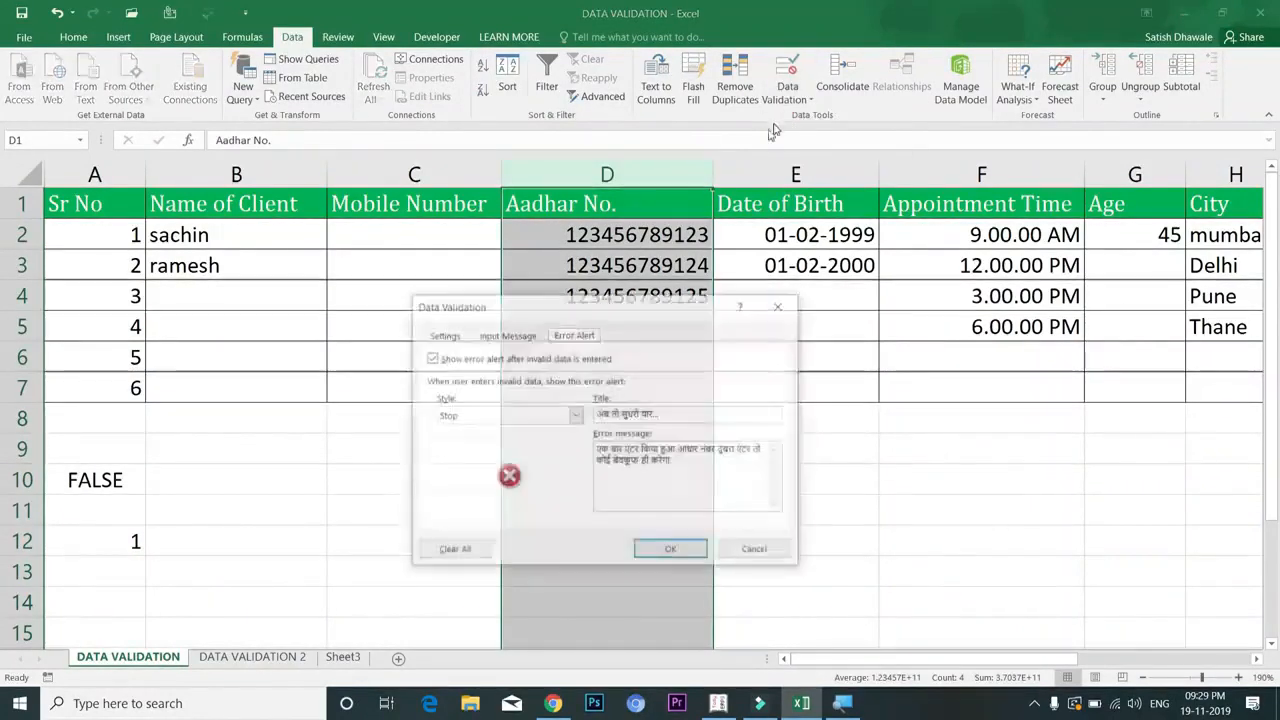
pyautogui.click(443, 335)
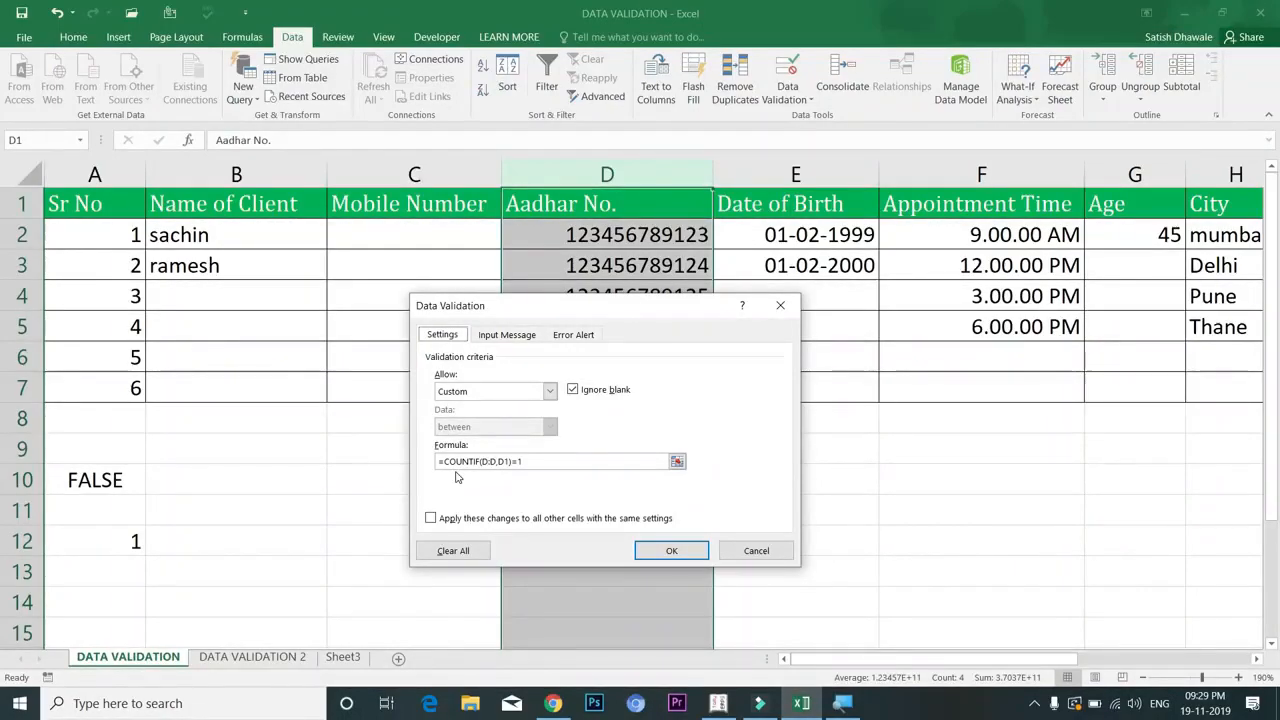
pyautogui.click(576, 336)
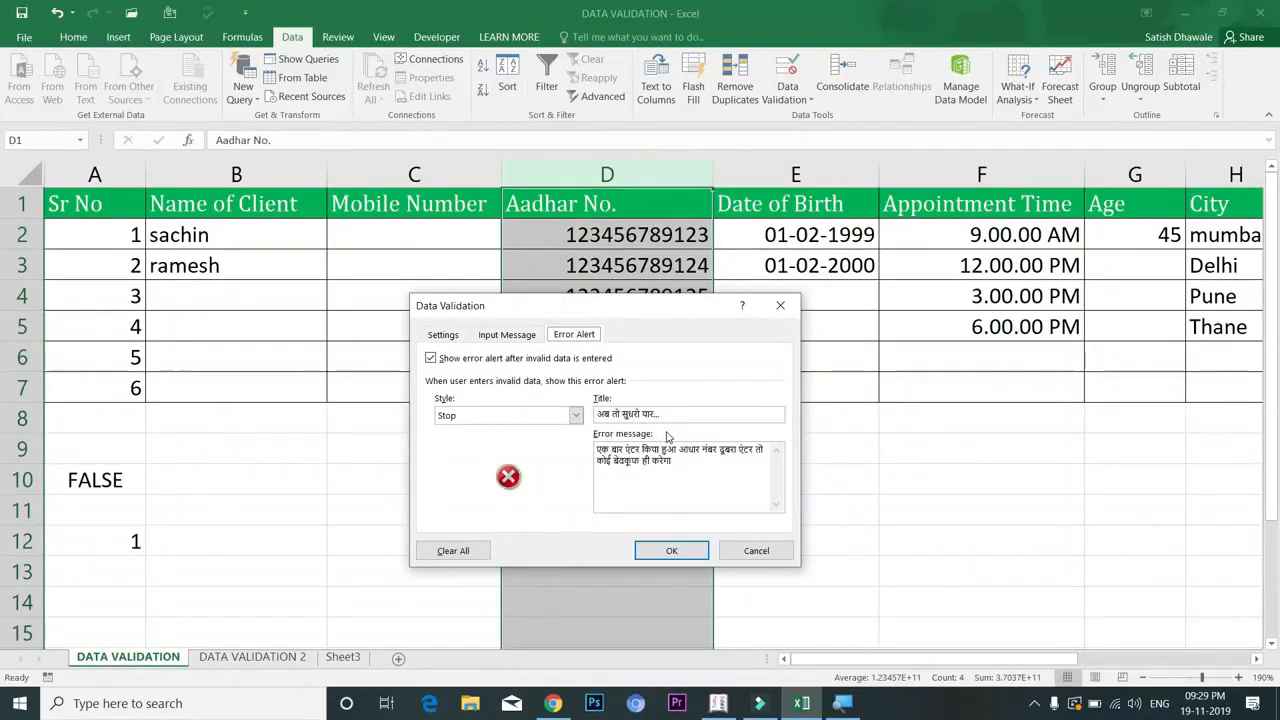
pyautogui.click(443, 335)
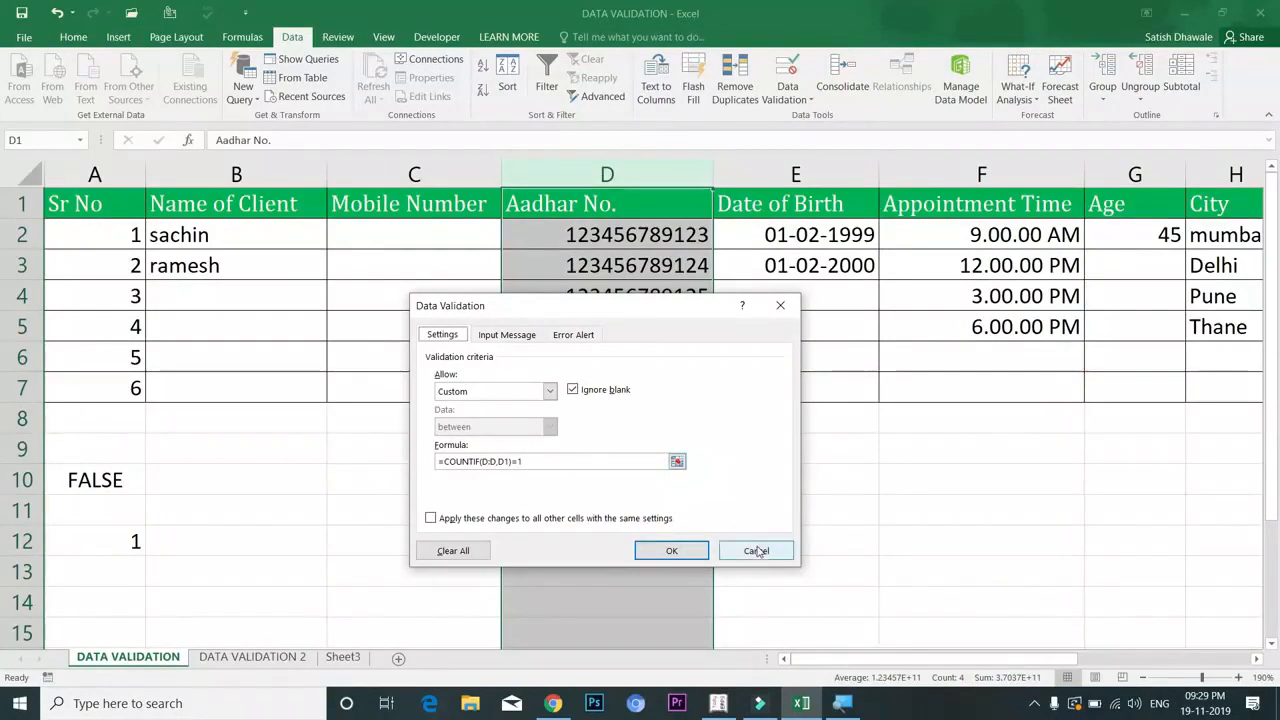
pyautogui.click(670, 550)
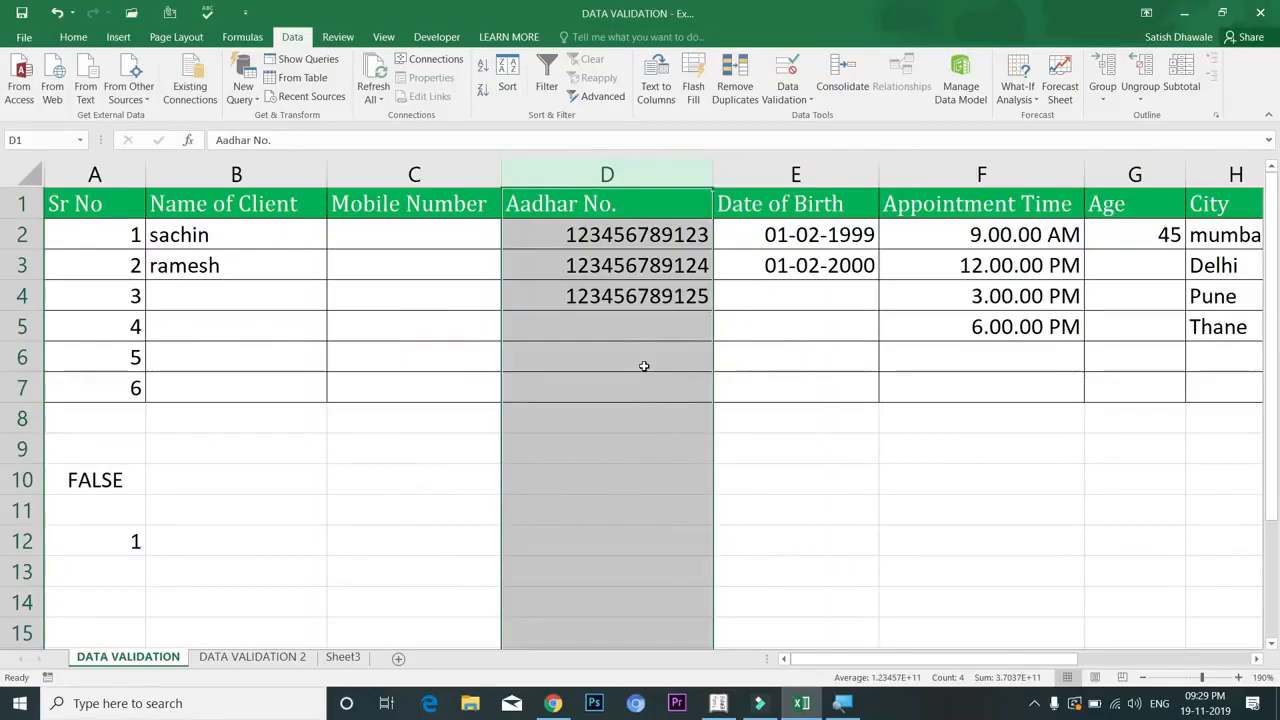
pyautogui.click(644, 362)
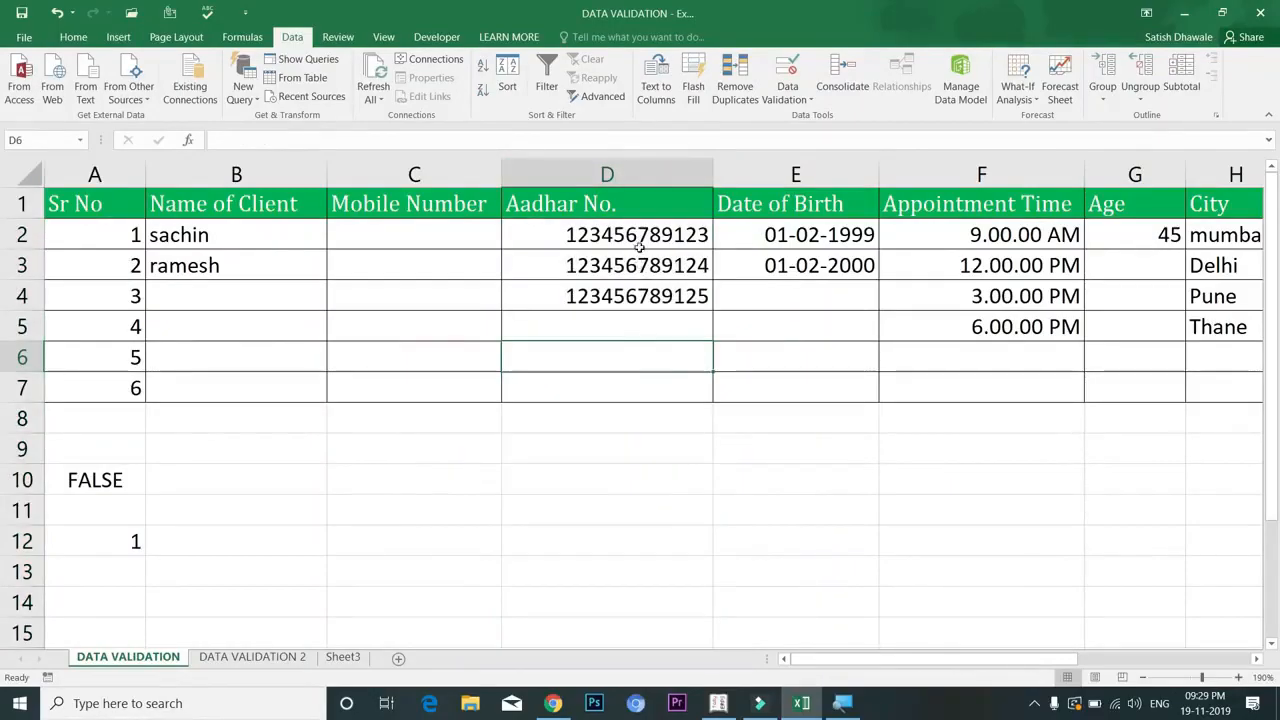
pyautogui.moveTo(639, 245); pyautogui.dragTo(638, 288)
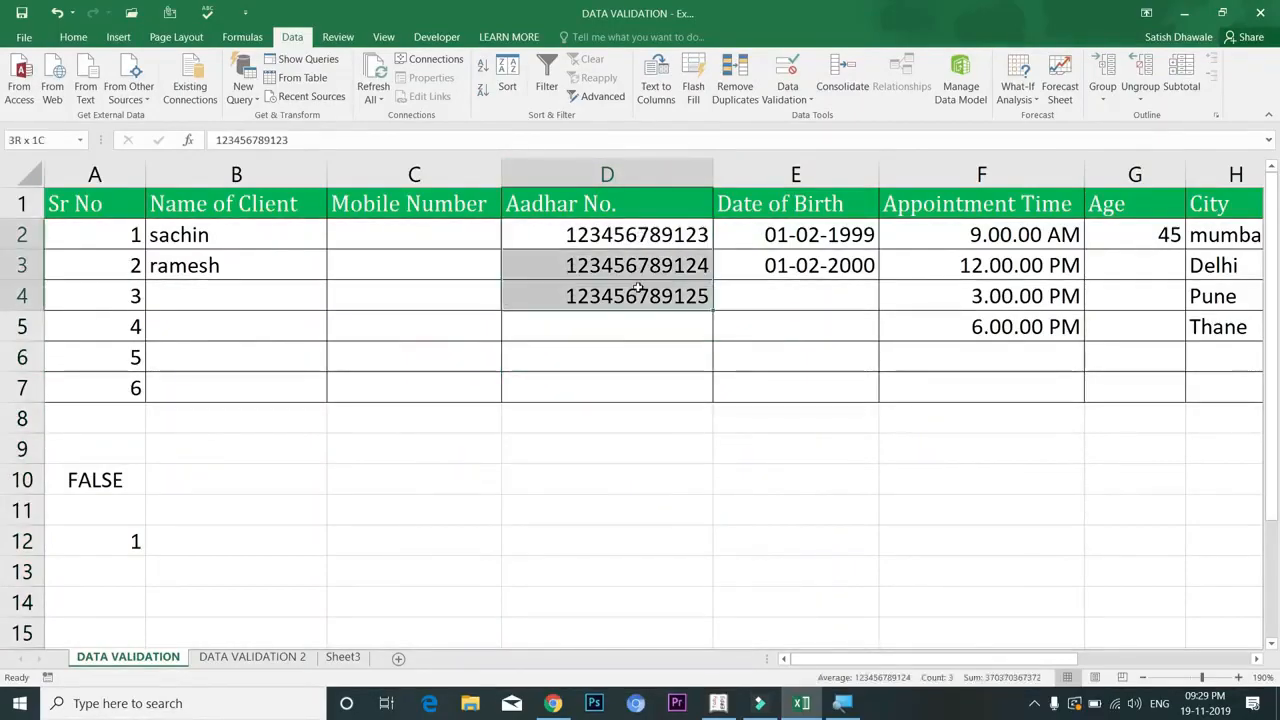
# Examine the date criteria, error alert and input message of the Date of Birth column's validation rule without changing them.
pyautogui.click(640, 352)
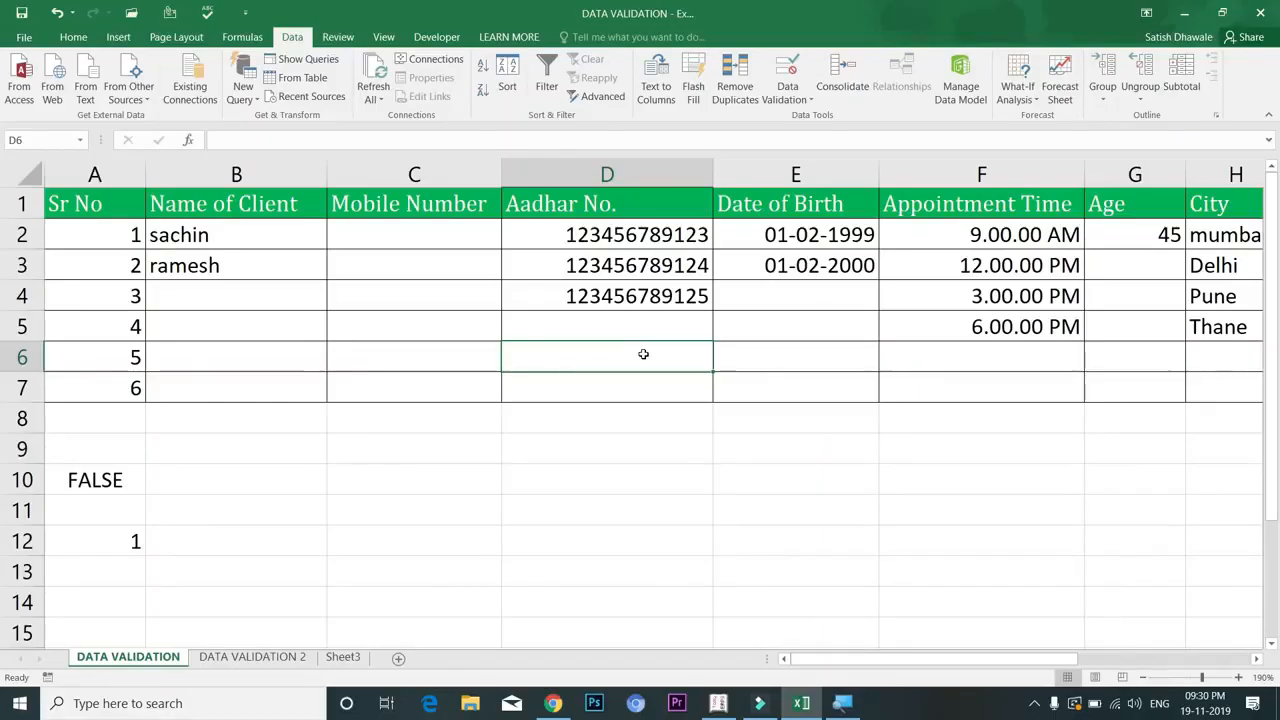
pyautogui.click(770, 176)
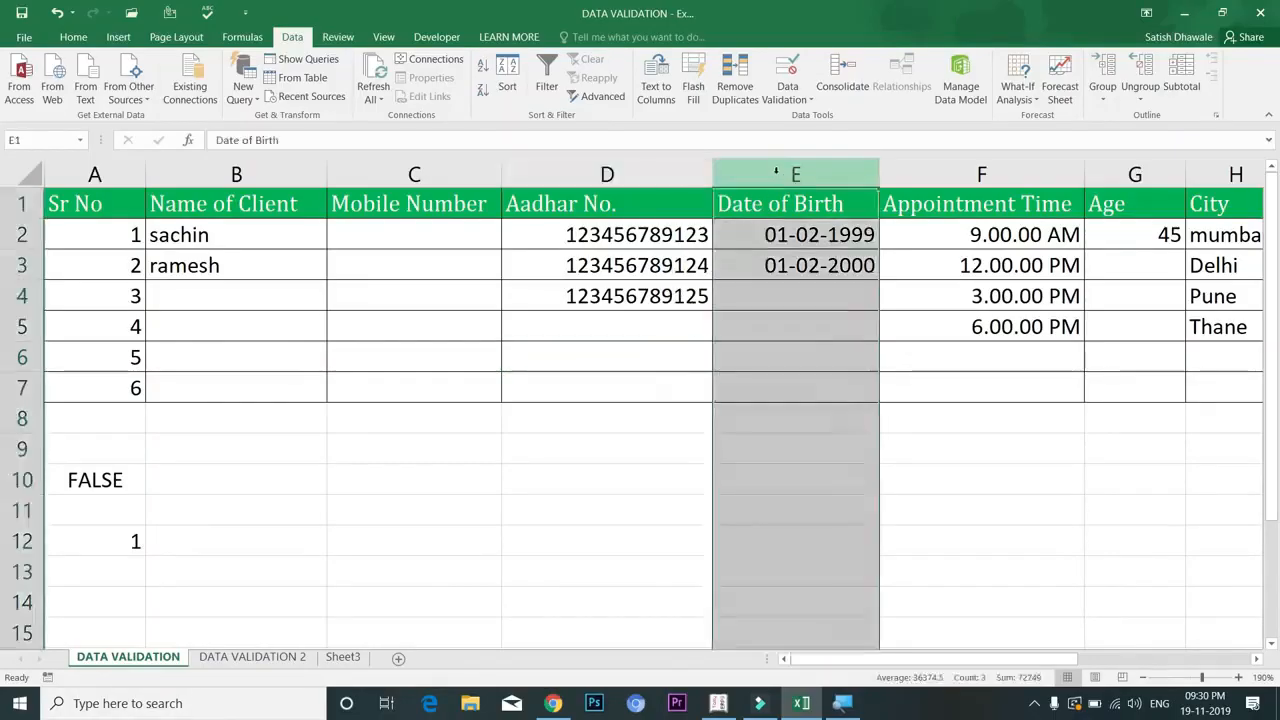
pyautogui.click(788, 96)
pyautogui.click(808, 119)
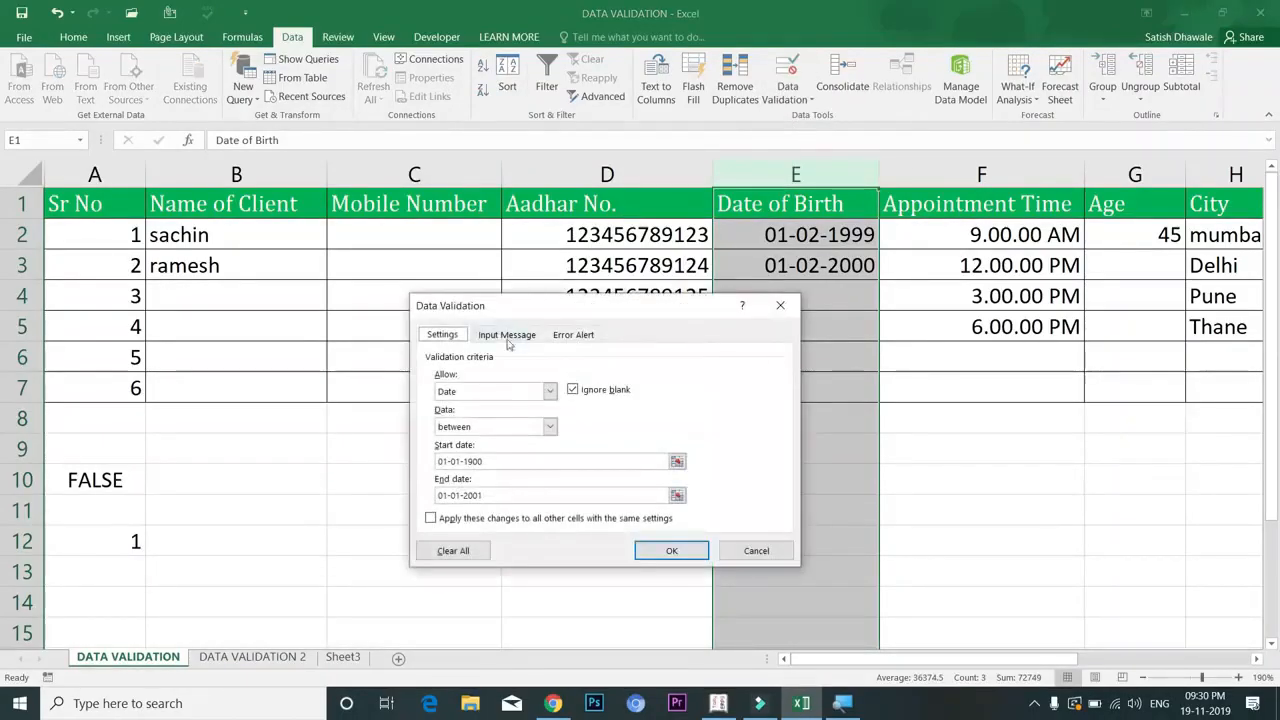
pyautogui.click(466, 390)
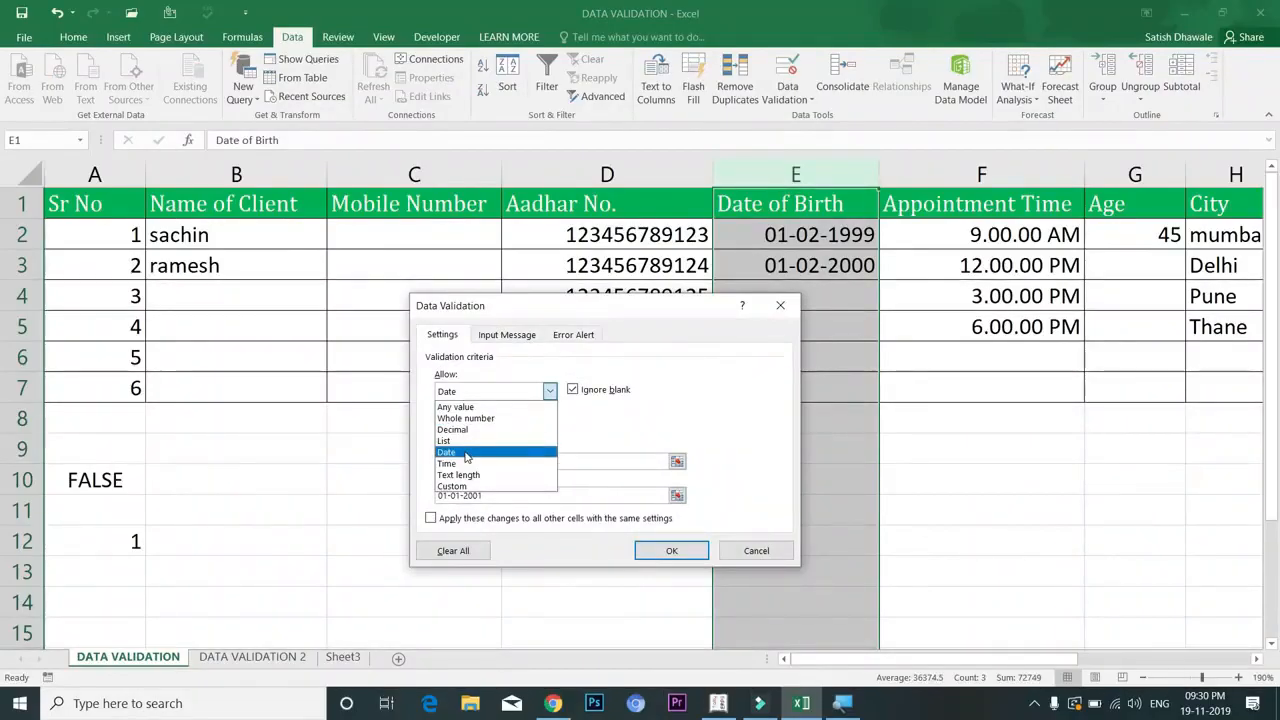
pyautogui.click(506, 394)
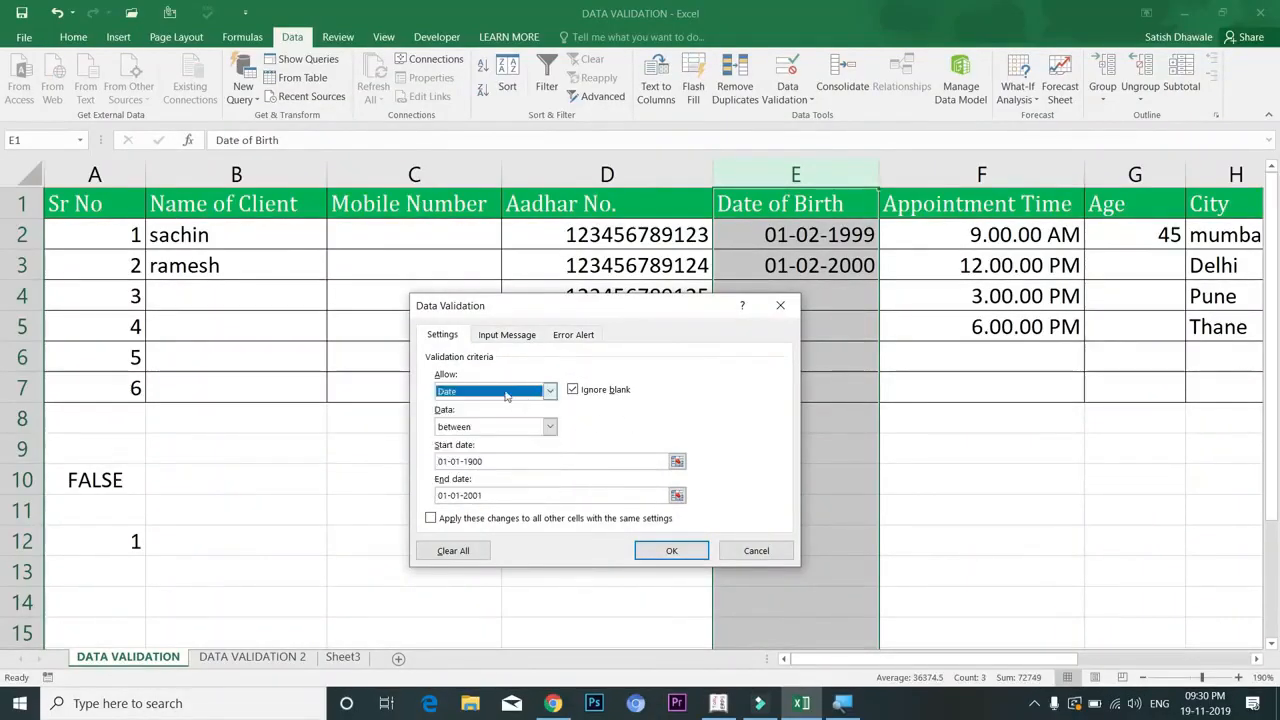
pyautogui.click(493, 495)
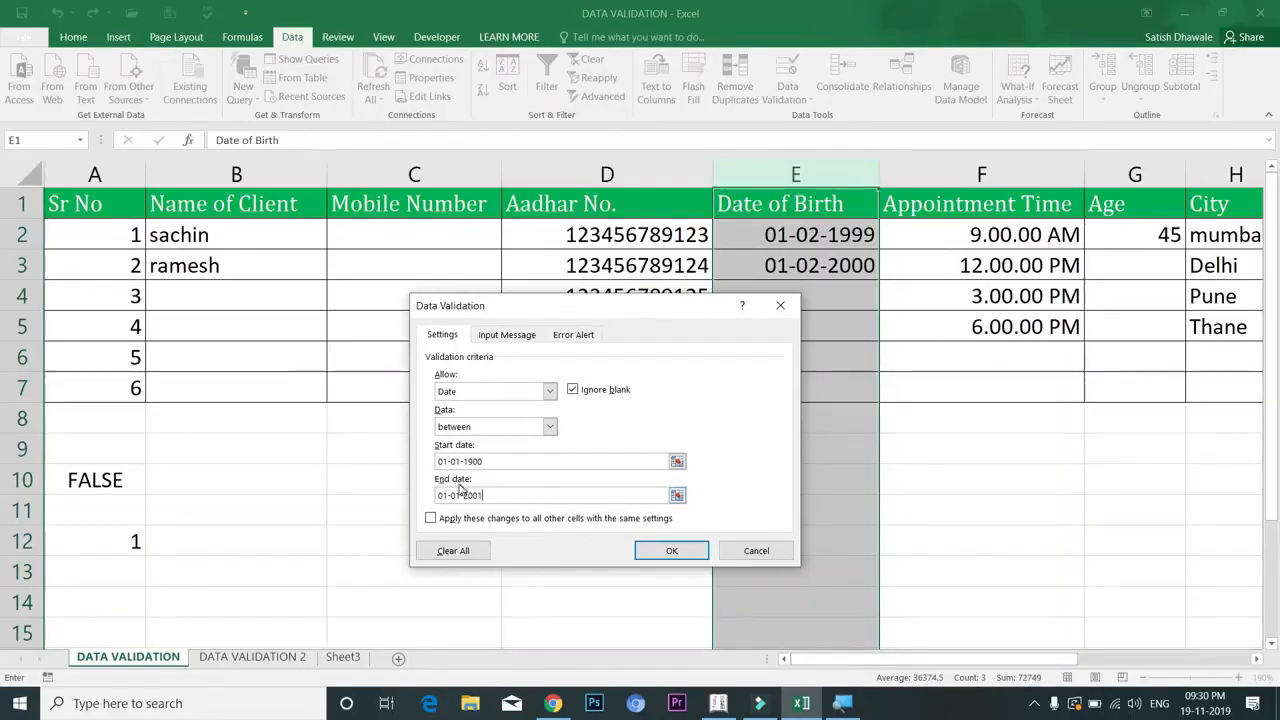
pyautogui.click(565, 338)
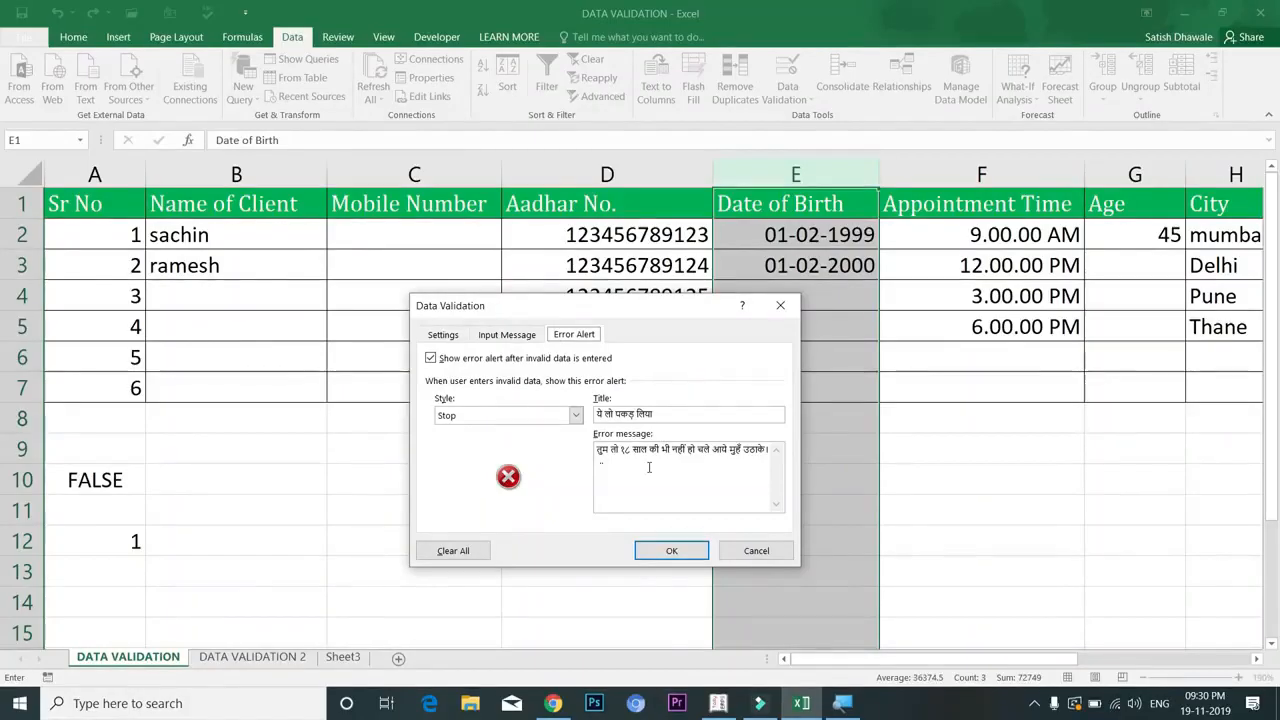
pyautogui.click(519, 338)
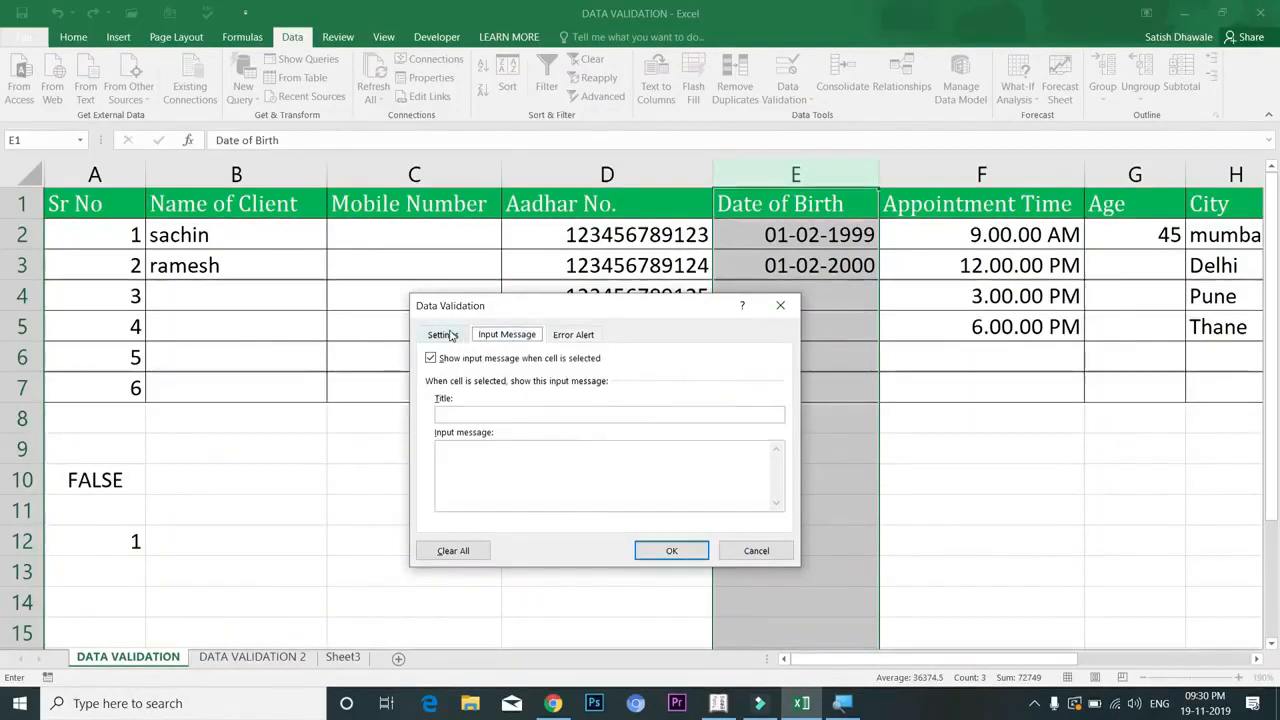
pyautogui.click(445, 335)
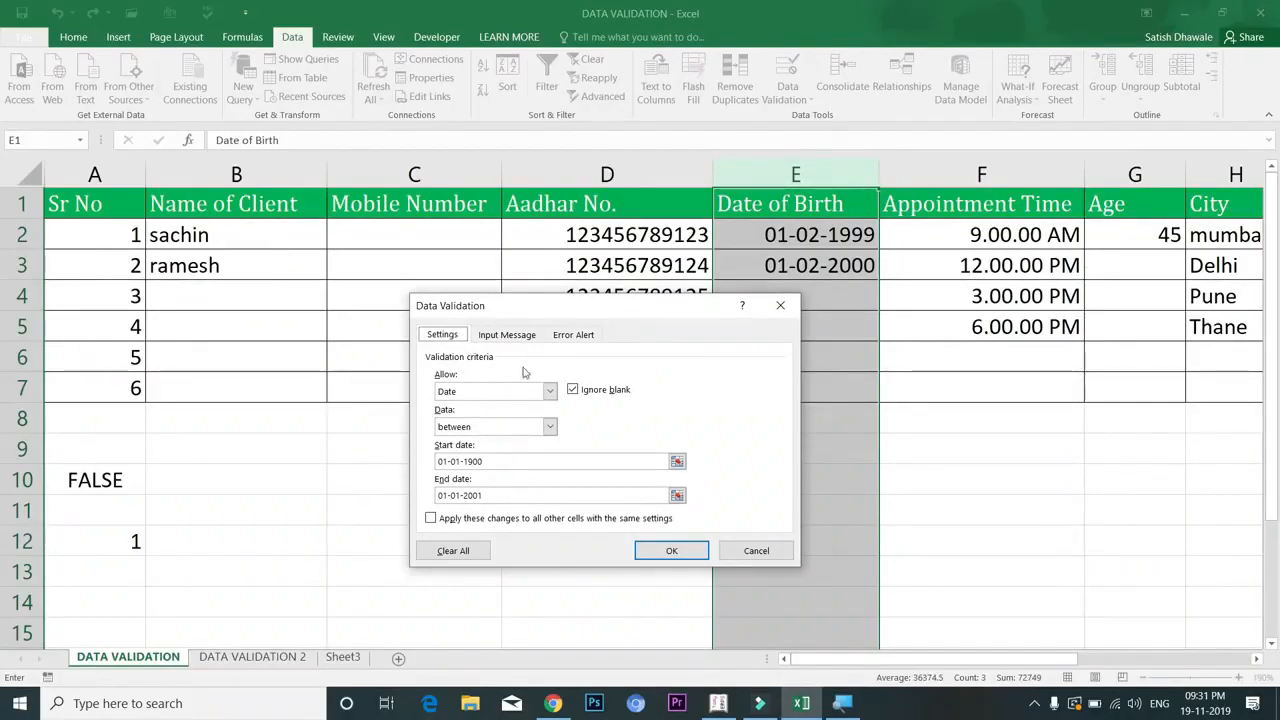
pyautogui.click(748, 548)
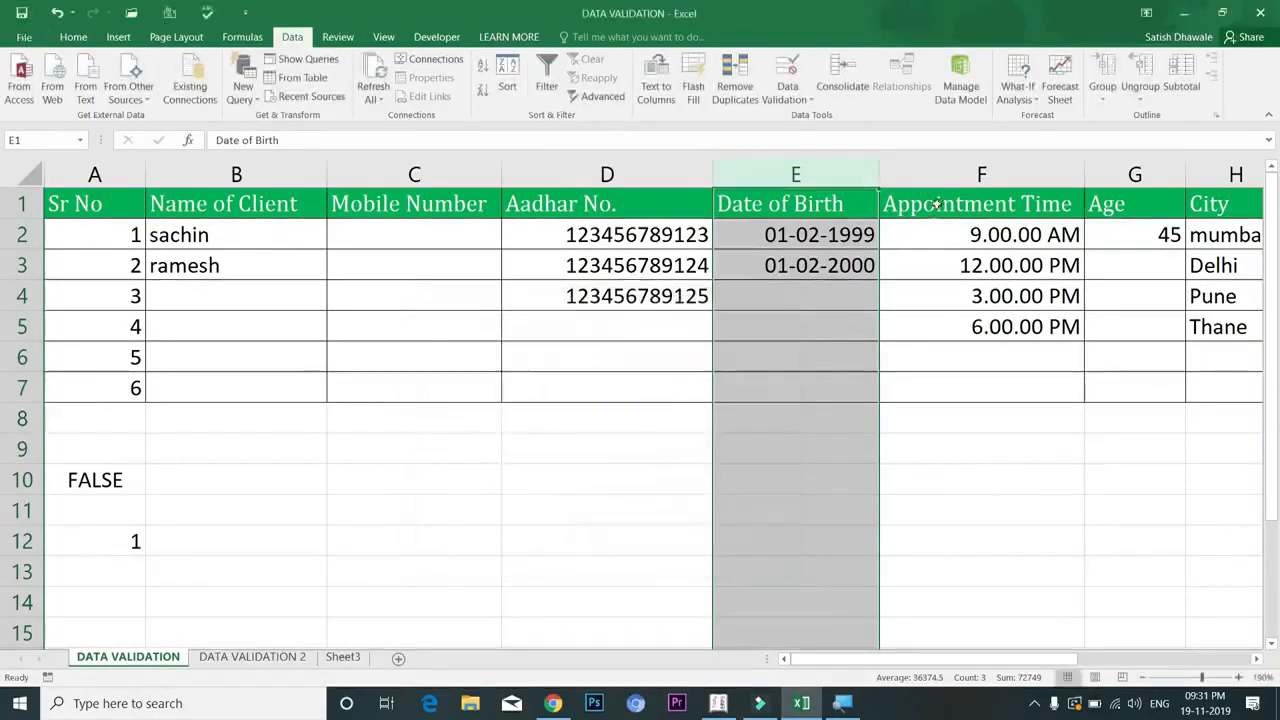
pyautogui.click(950, 174)
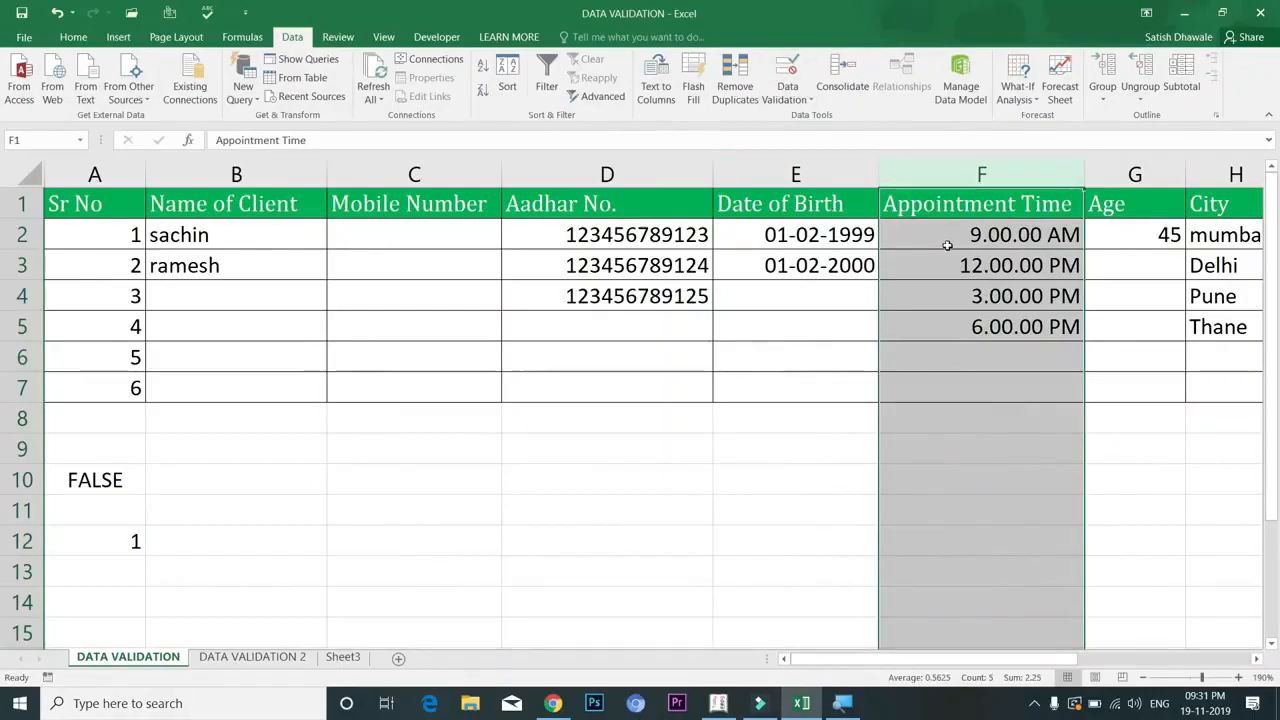
pyautogui.click(793, 97)
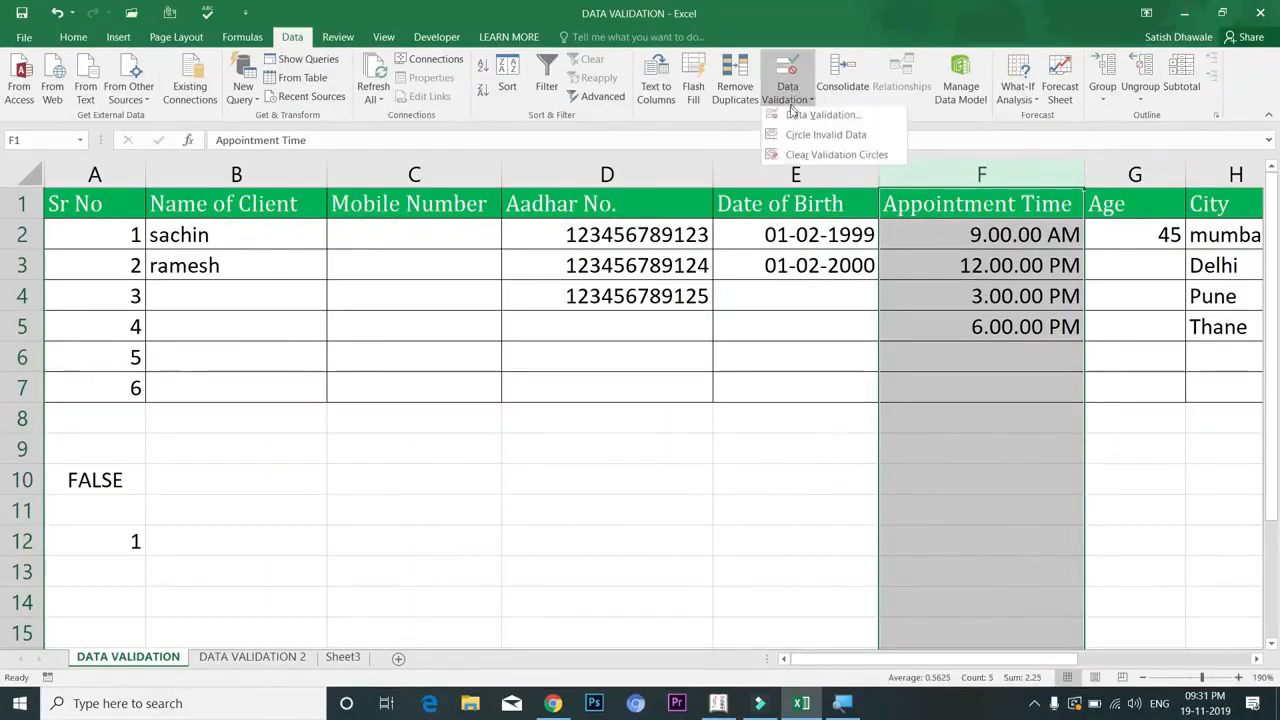
pyautogui.click(805, 115)
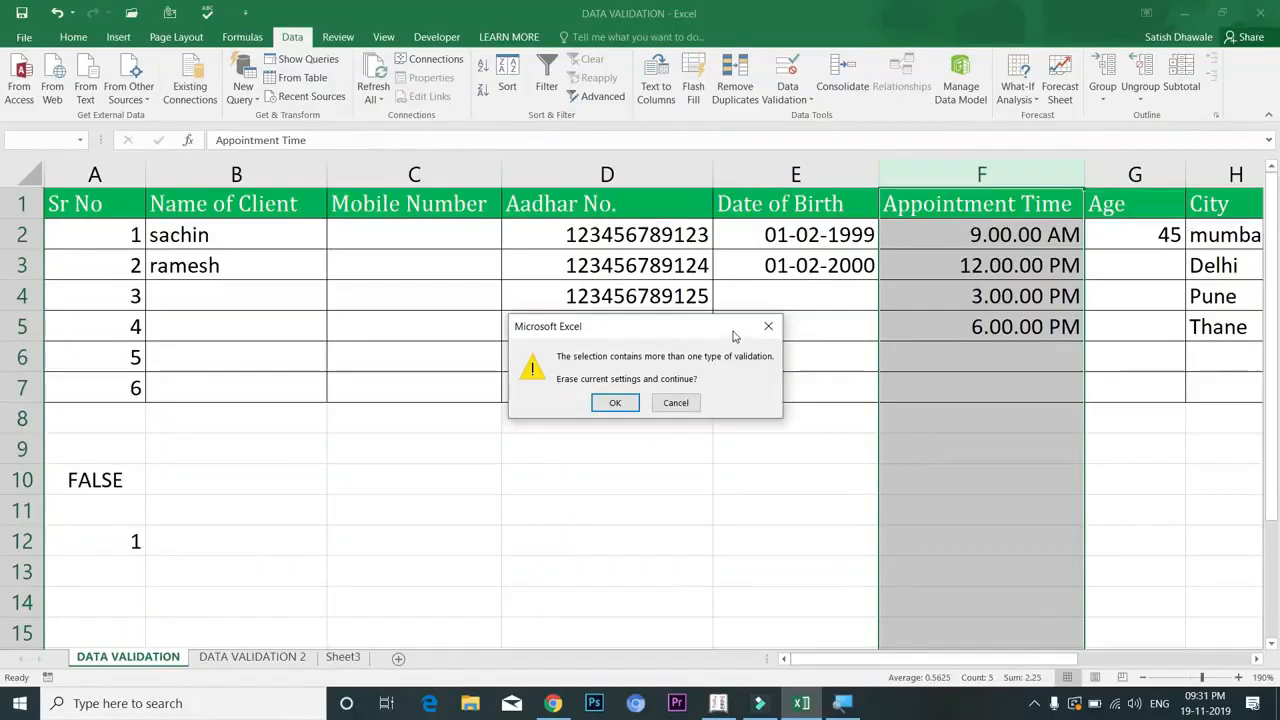
pyautogui.click(768, 326)
# Review the time criteria of the validation rule on the Appointment Time cells F2:F7, keeping its settings.
pyautogui.moveTo(961, 237); pyautogui.dragTo(965, 385)
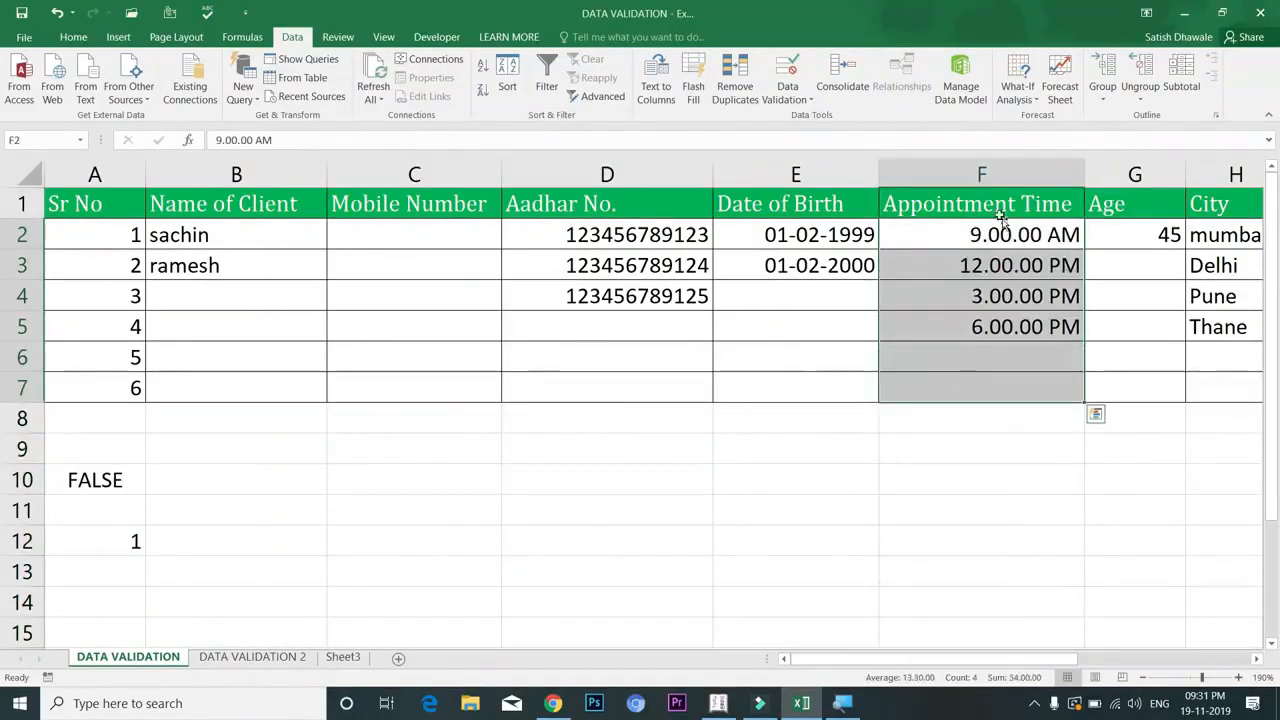
pyautogui.click(990, 176)
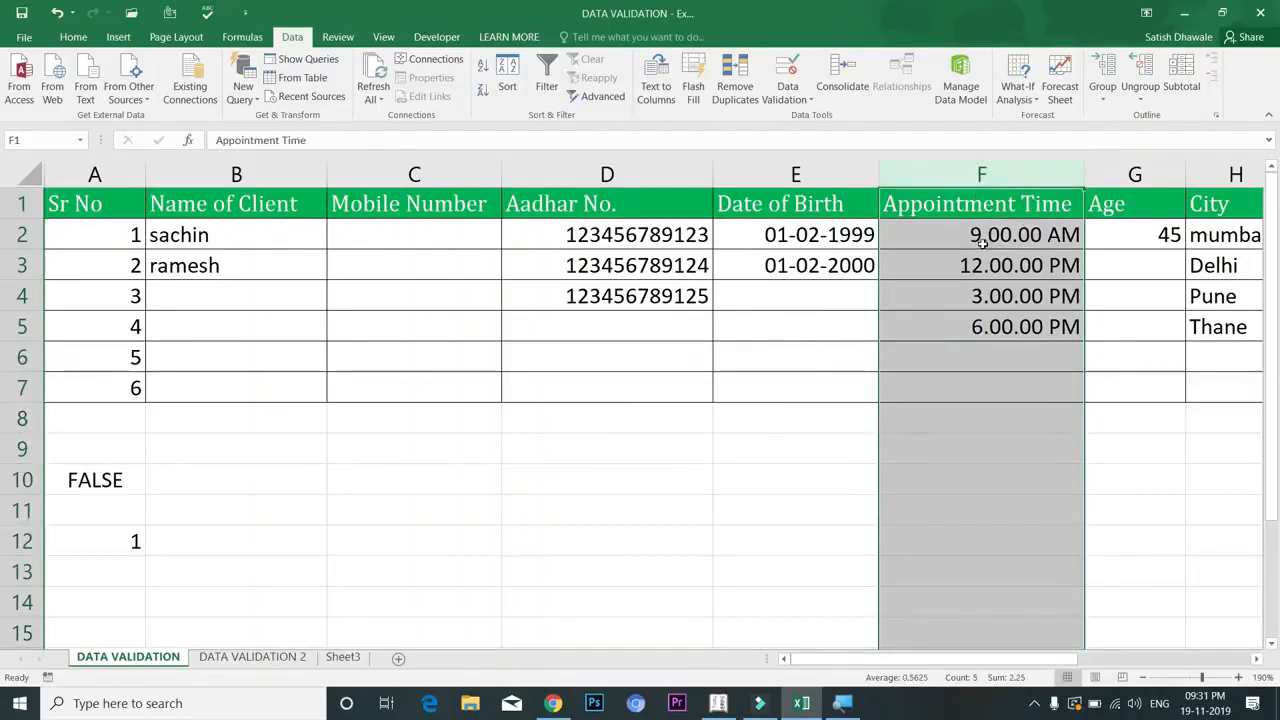
pyautogui.moveTo(982, 240); pyautogui.dragTo(990, 388)
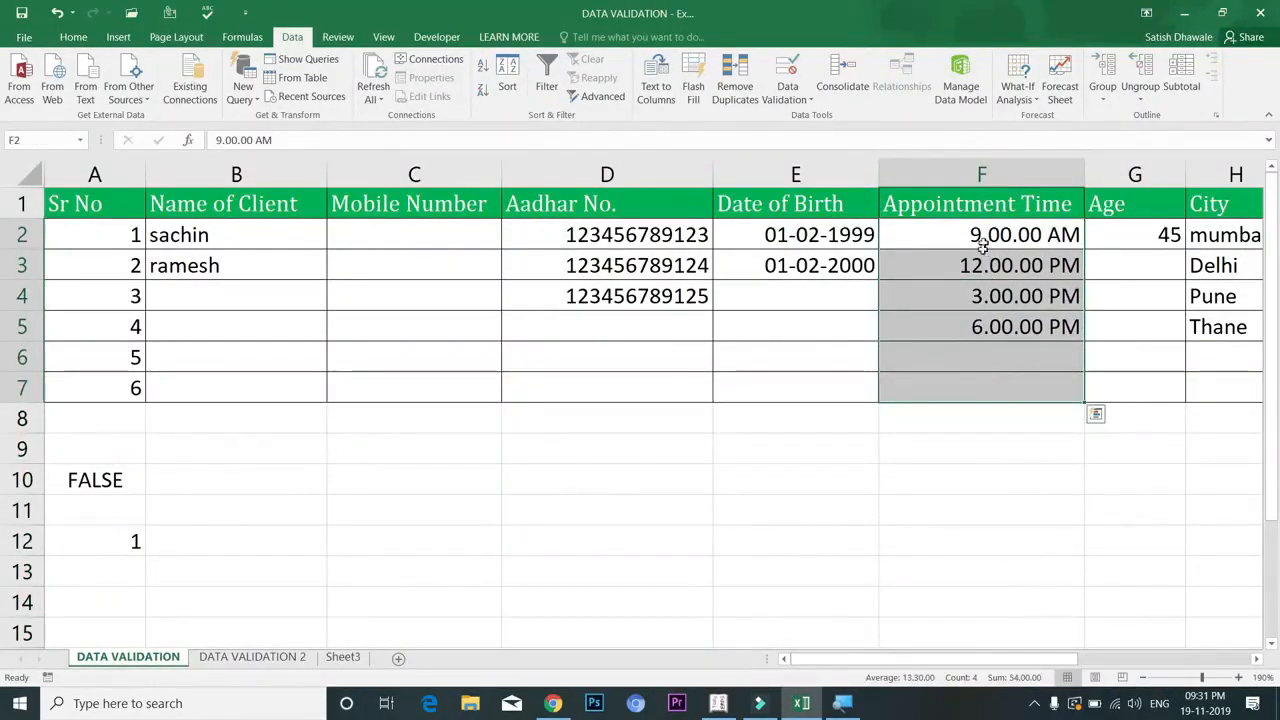
pyautogui.click(798, 99)
pyautogui.click(815, 117)
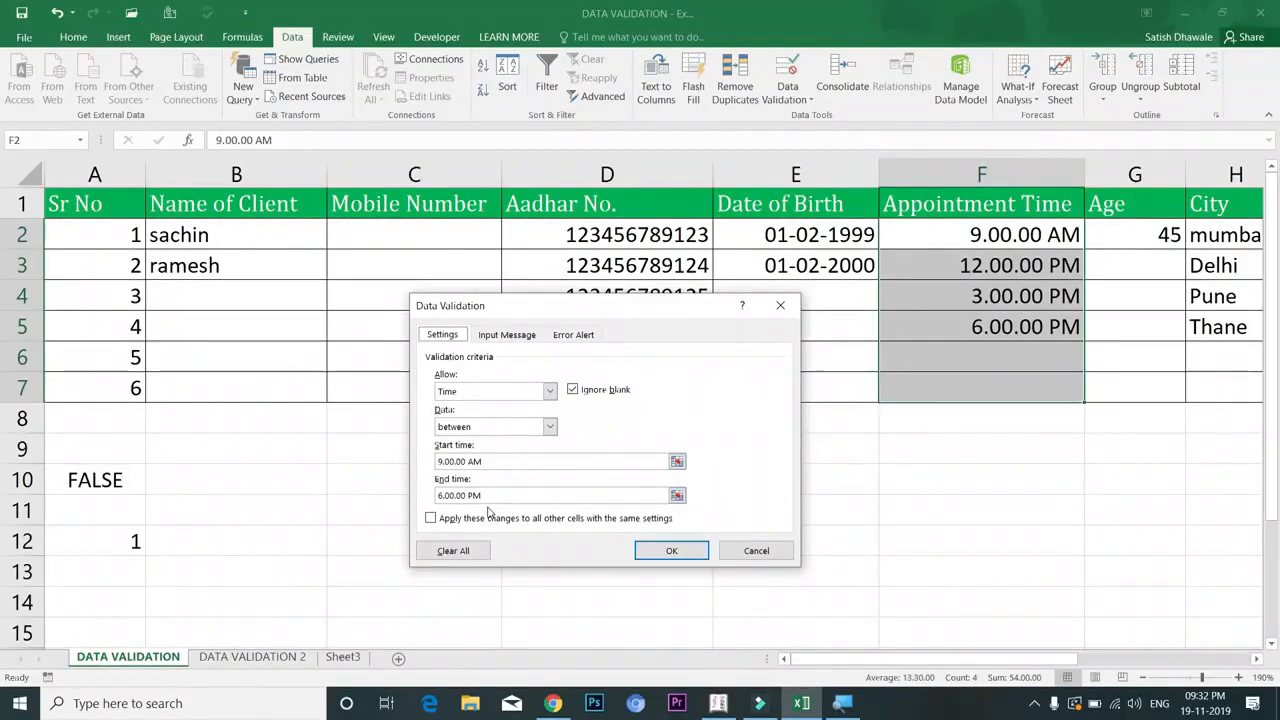
pyautogui.click(655, 550)
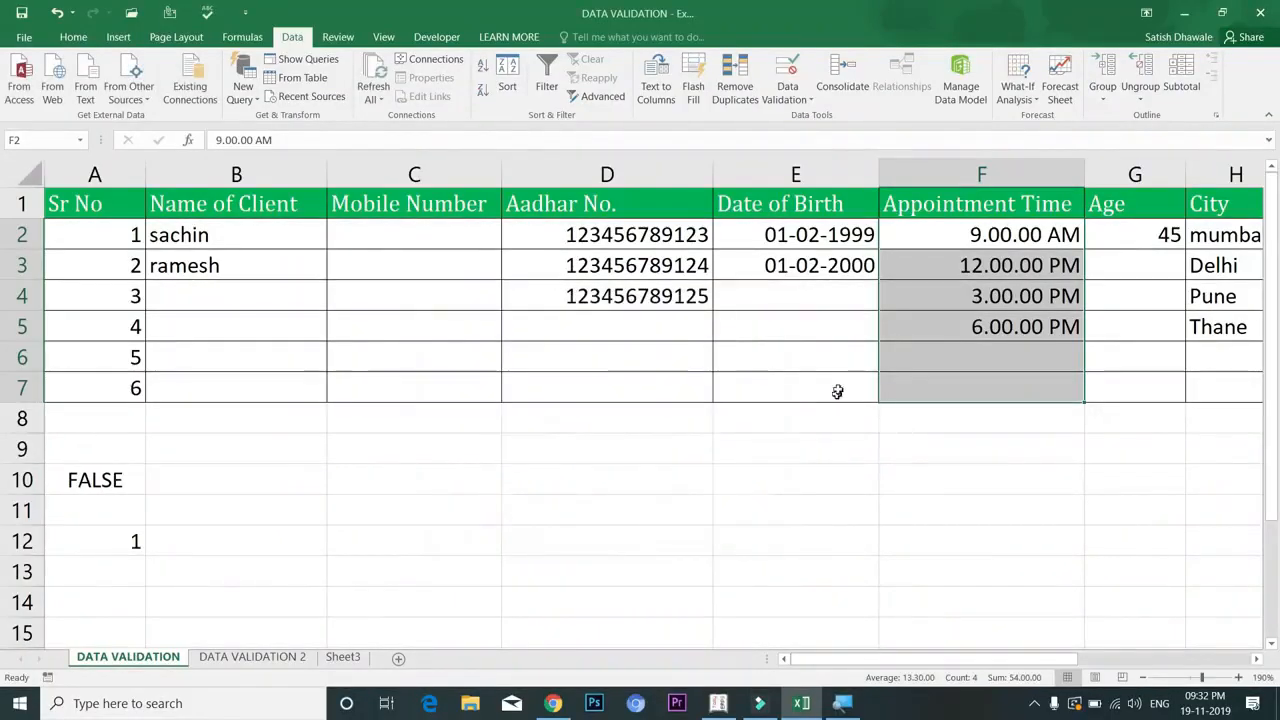
# Test the Appointment Time rule by trying to enter 5 in F6, and cancel the entry.
pyautogui.click(917, 358)
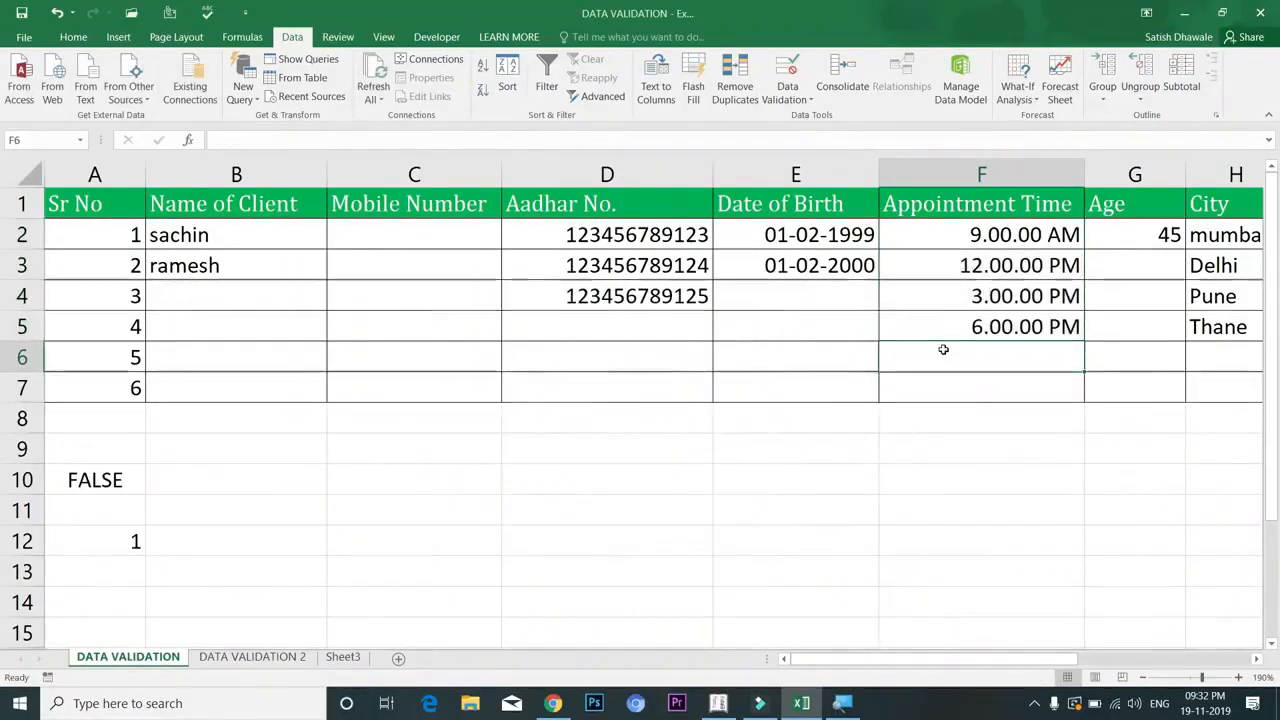
pyautogui.write('5')
pyautogui.press('Return')
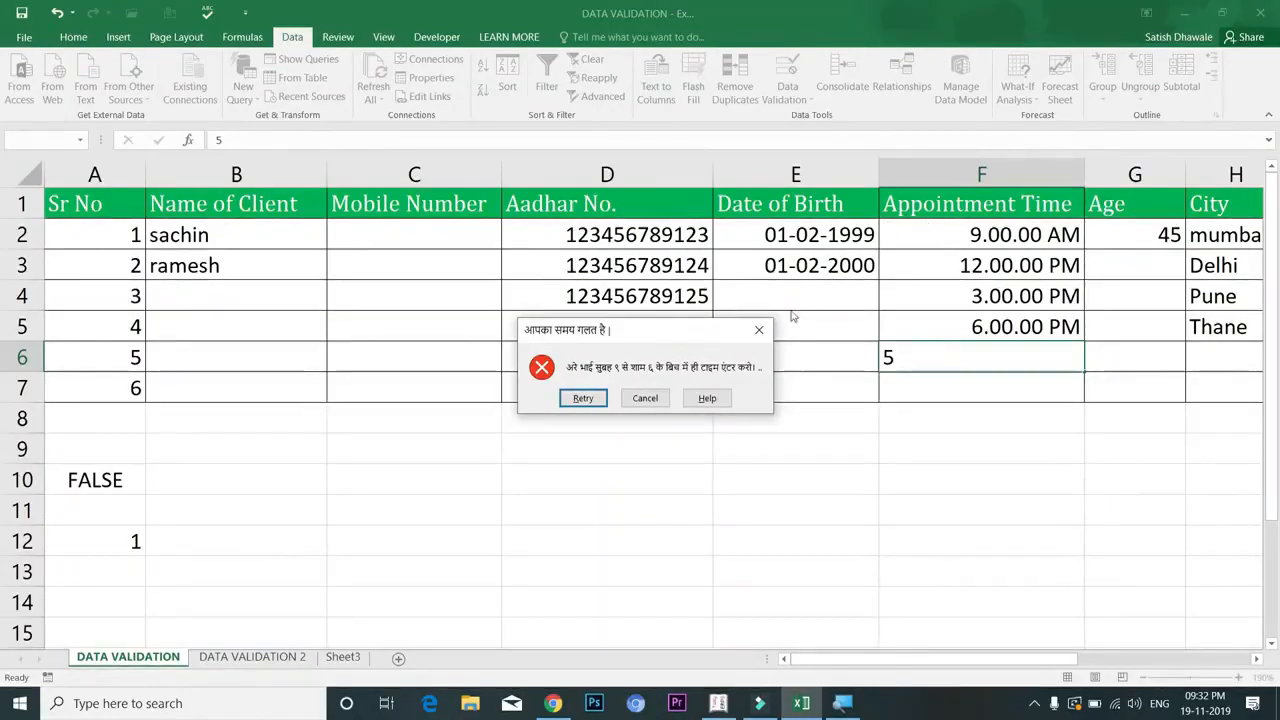
pyautogui.click(759, 329)
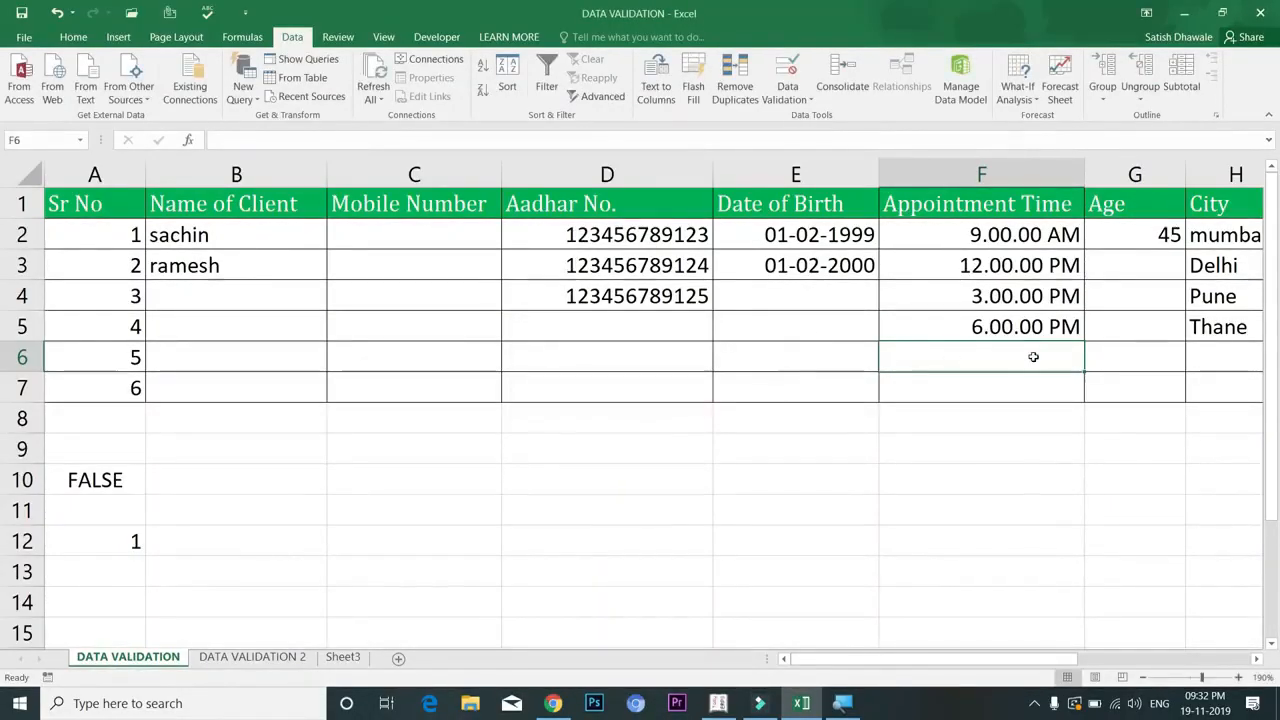
# Examine the custom formula and error alert of the Age column's validation rule without changing them.
pyautogui.click(1134, 176)
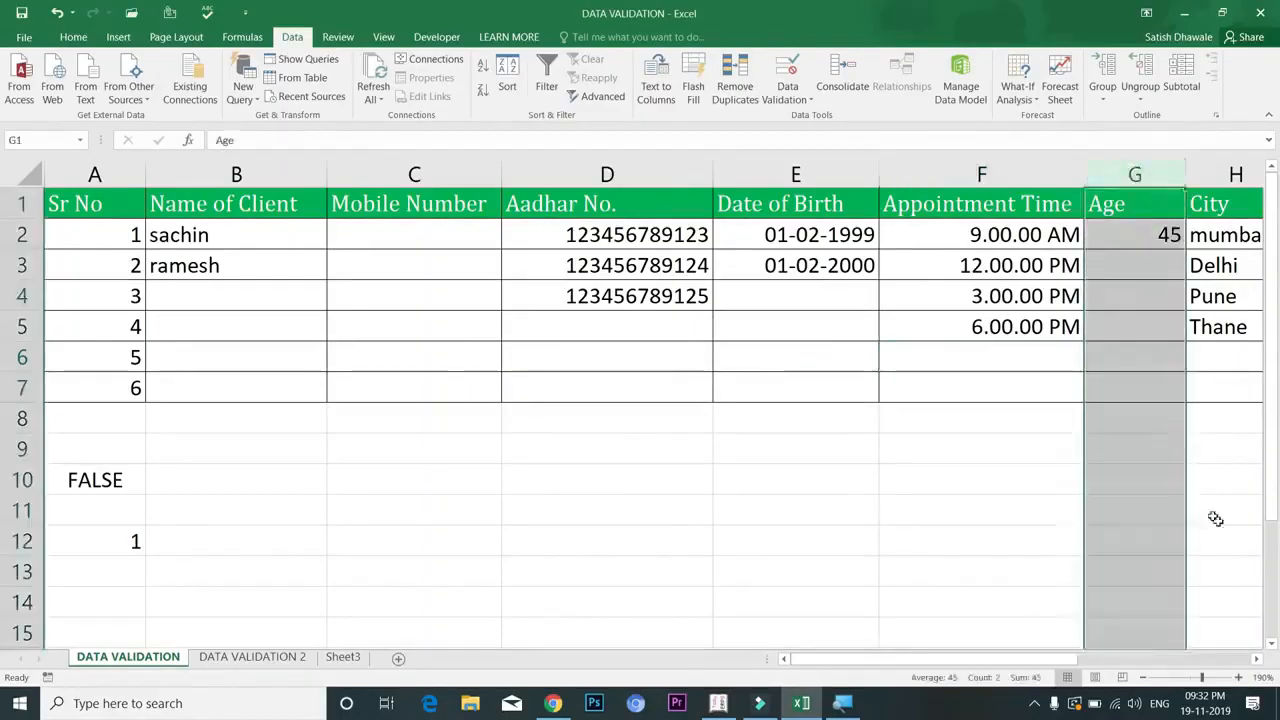
pyautogui.click(1257, 659)
pyautogui.click(1257, 659)
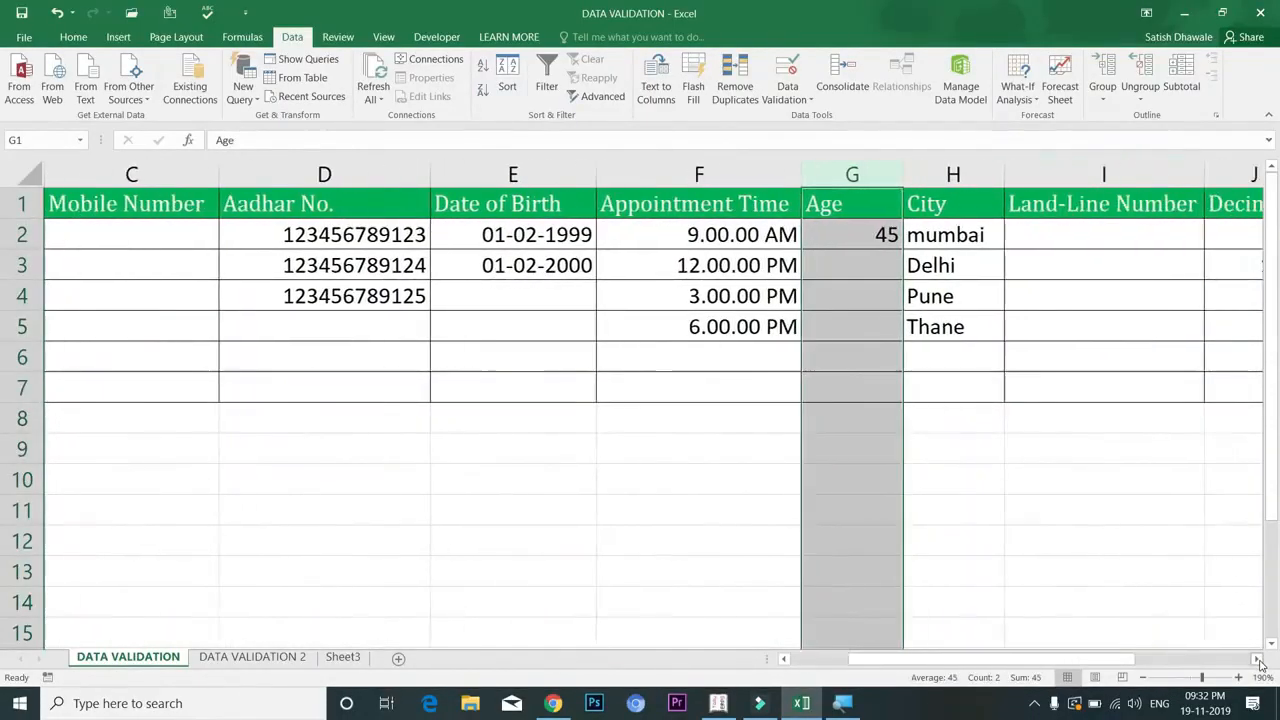
pyautogui.click(787, 99)
pyautogui.click(805, 114)
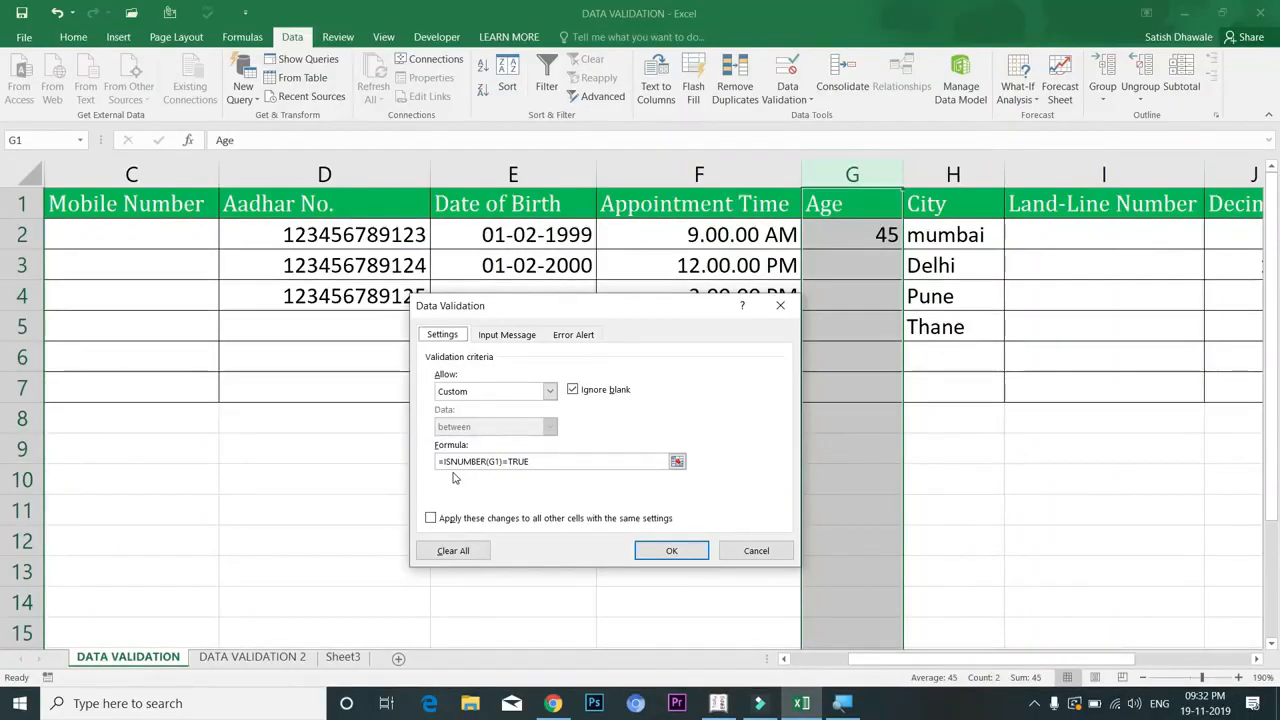
pyautogui.click(573, 334)
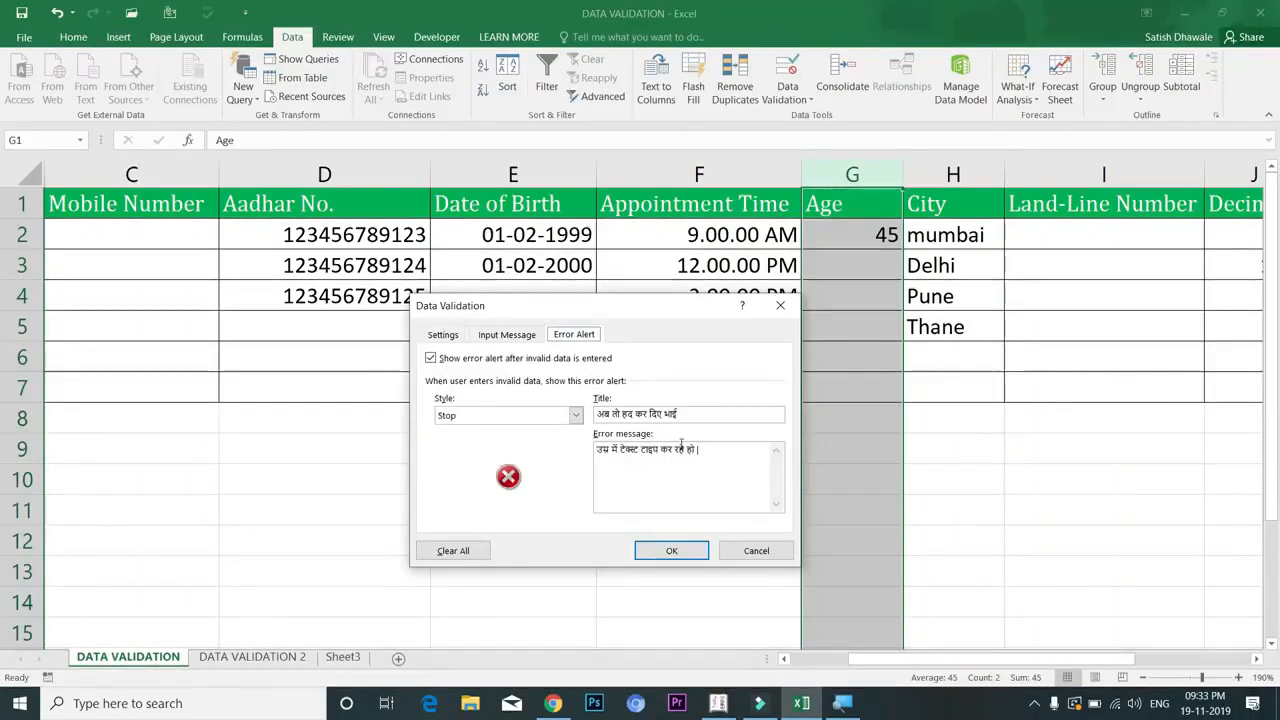
pyautogui.click(752, 558)
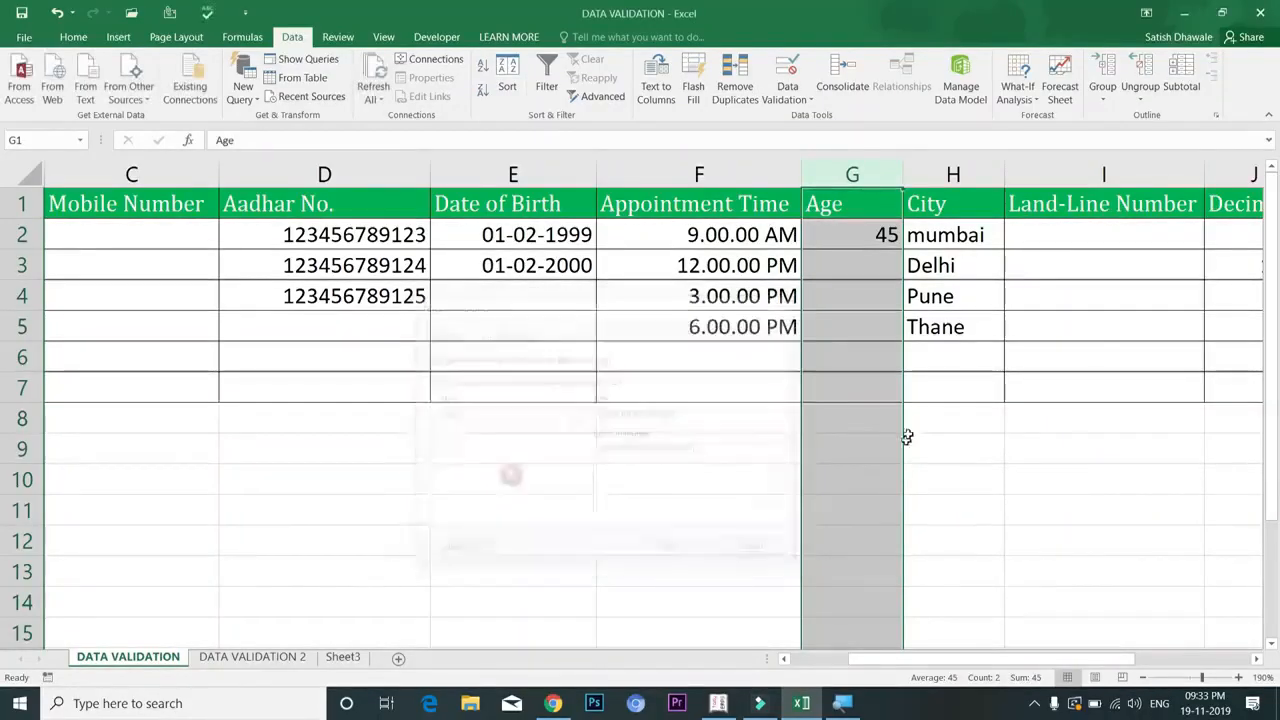
# Test the Age rule by trying to enter the text dfdsf in G5, and cancel the entry.
pyautogui.click(845, 332)
pyautogui.write('dfdsf')
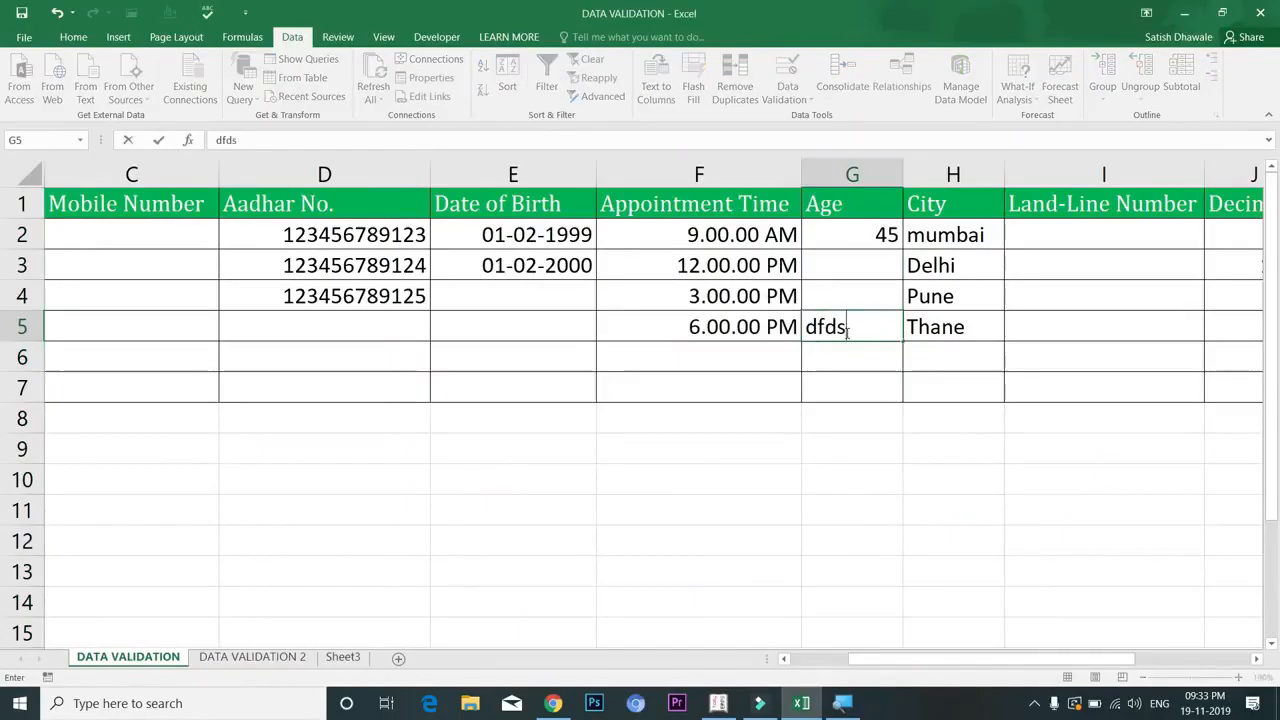
pyautogui.press('Return')
pyautogui.press('Escape')
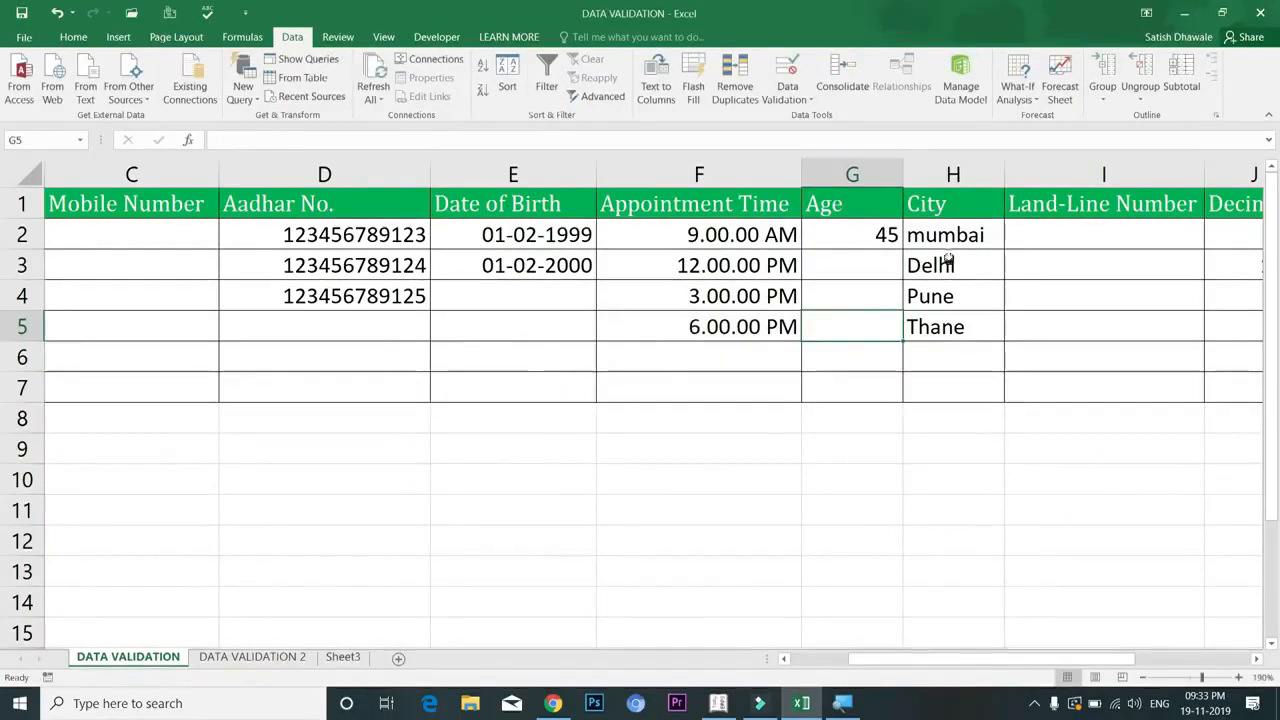
# Examine the allowed type and list source of the City column's validation rule, keeping its settings.
pyautogui.click(953, 174)
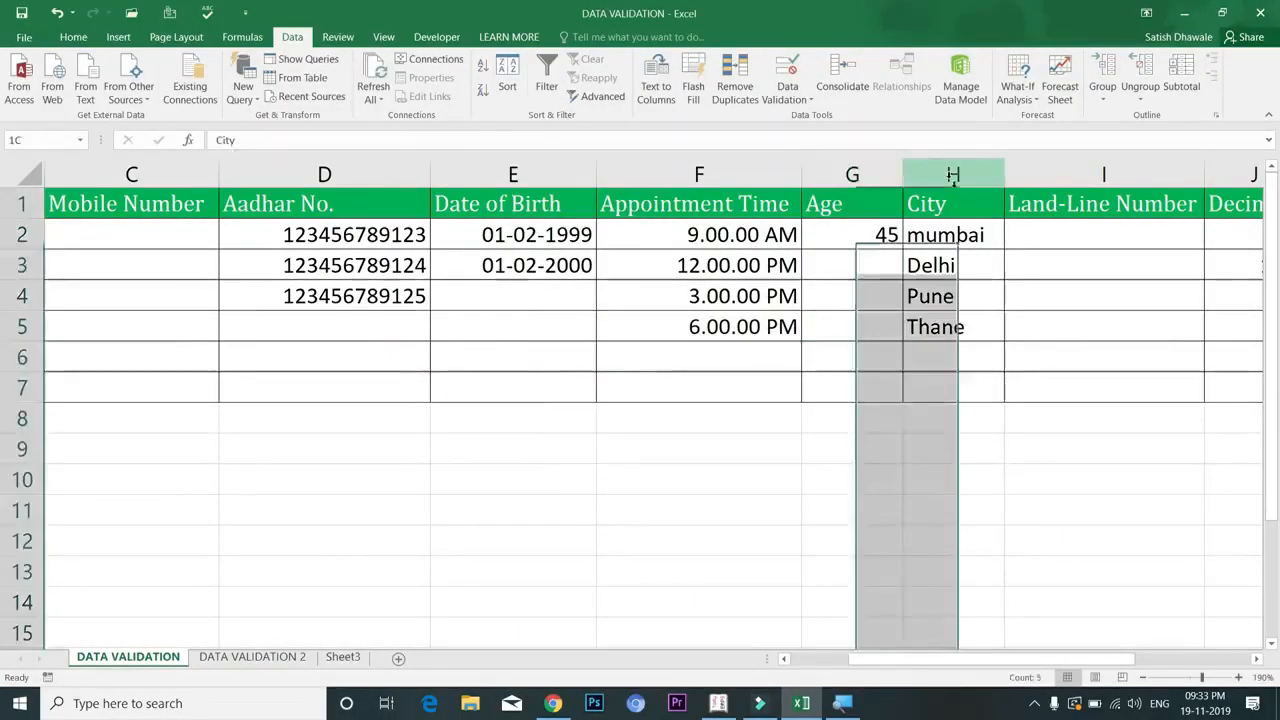
pyautogui.click(1254, 662)
pyautogui.click(1254, 662)
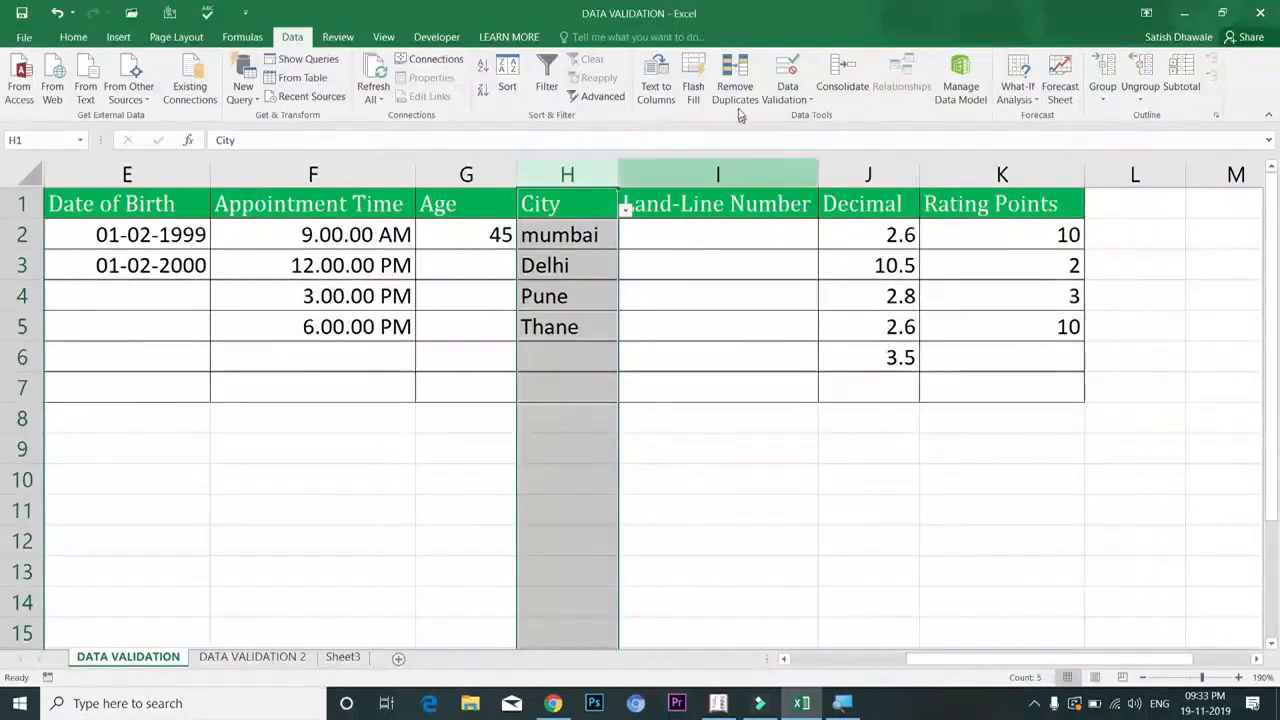
pyautogui.click(773, 97)
pyautogui.click(820, 118)
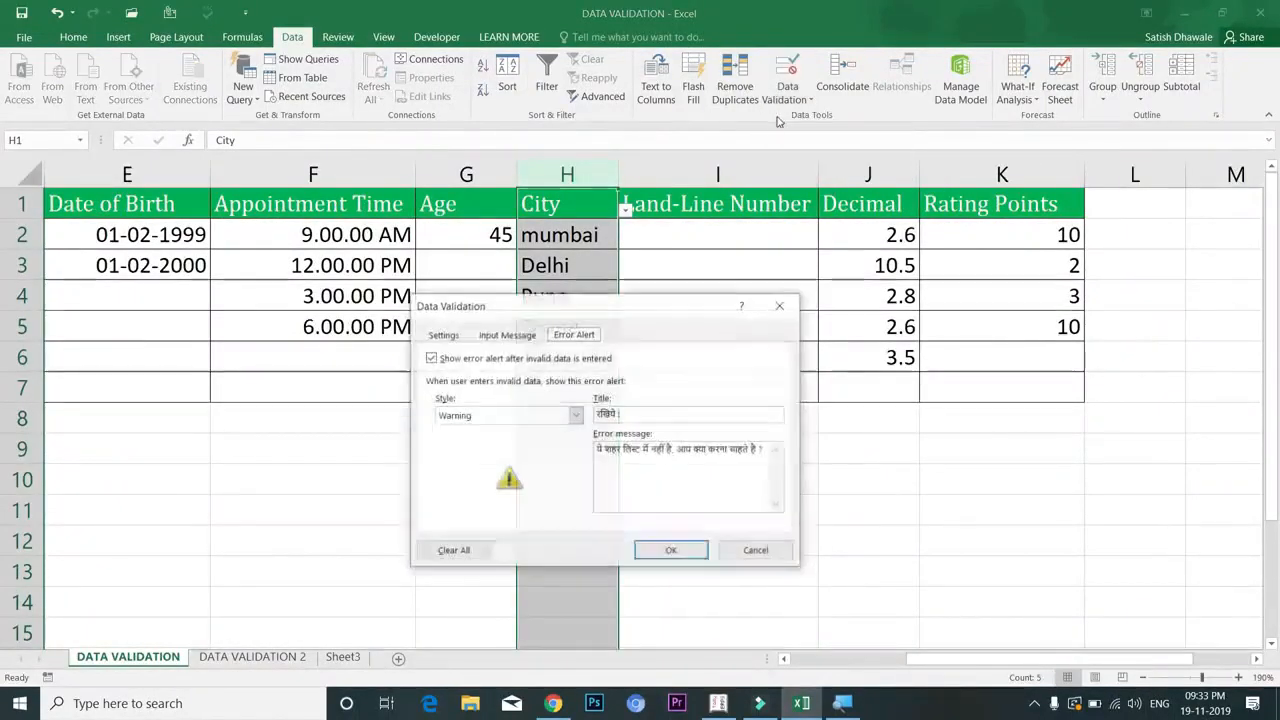
pyautogui.click(443, 334)
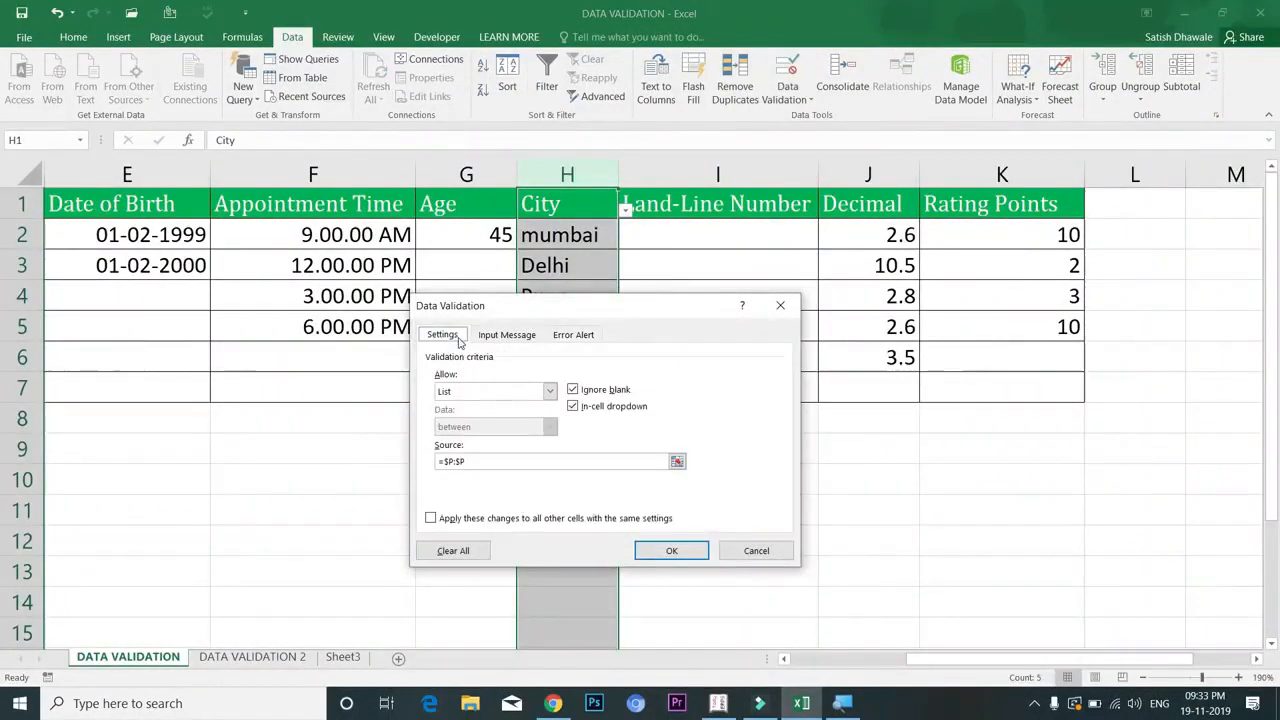
pyautogui.click(489, 397)
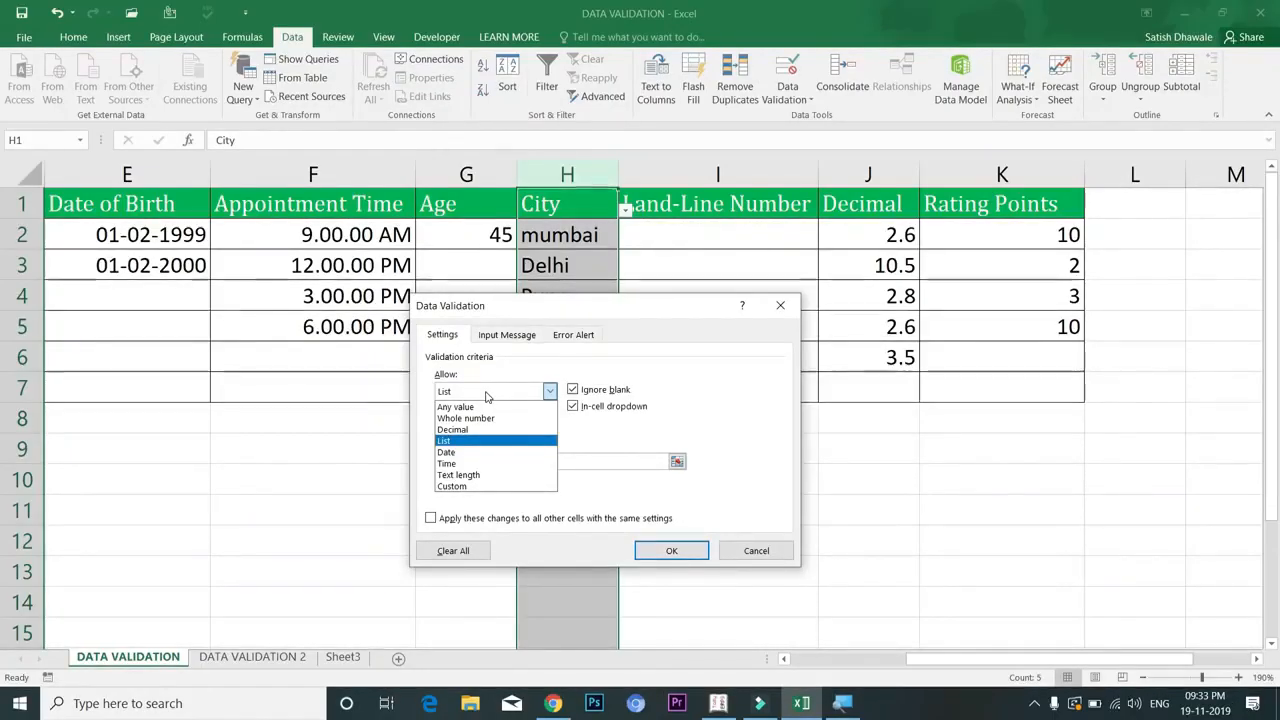
pyautogui.click(488, 398)
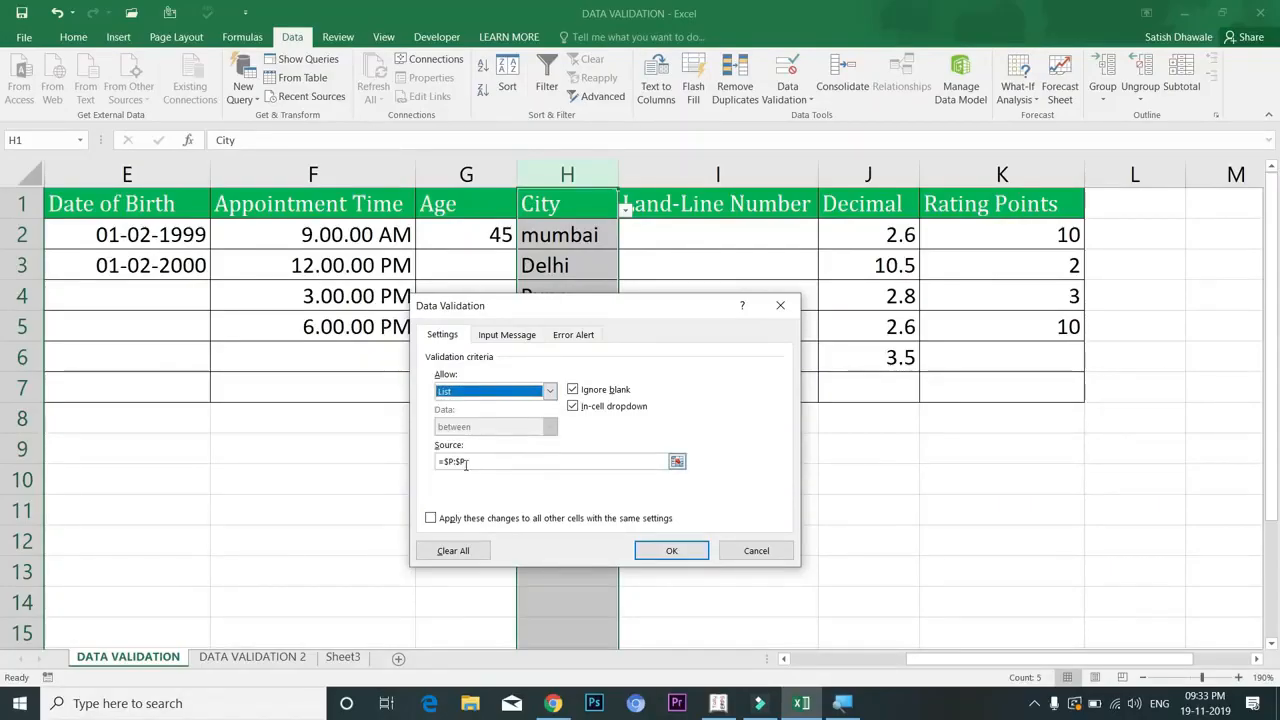
pyautogui.press('Return')
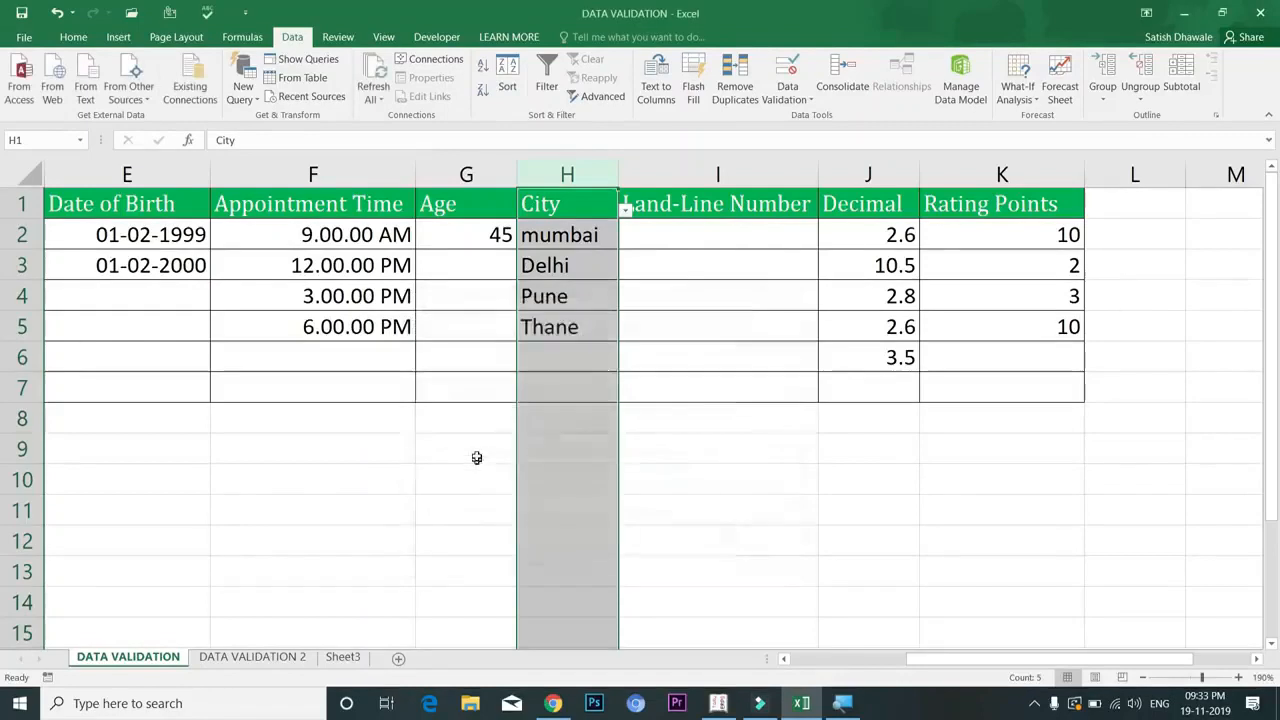
# Review the City List in column P and the list source in the City column's validation rule.
pyautogui.moveTo(1083, 660); pyautogui.dragTo(1145, 665)
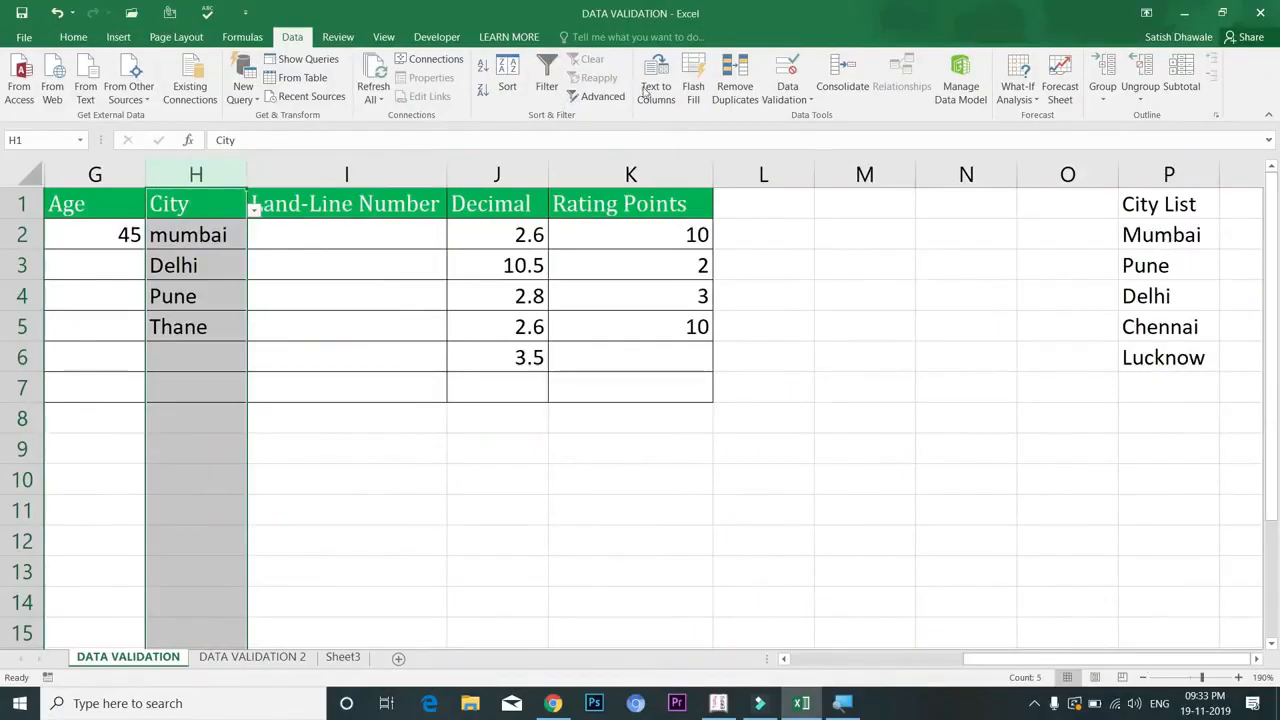
pyautogui.click(787, 99)
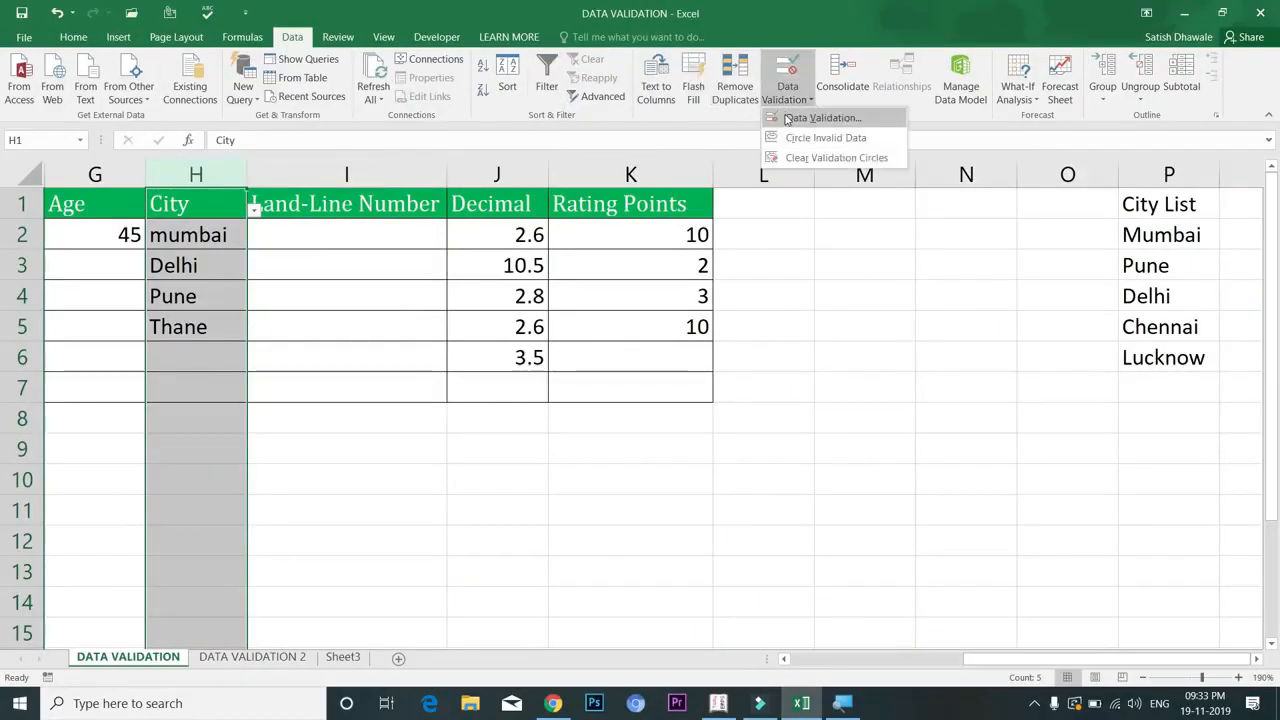
pyautogui.click(820, 128)
pyautogui.click(474, 462)
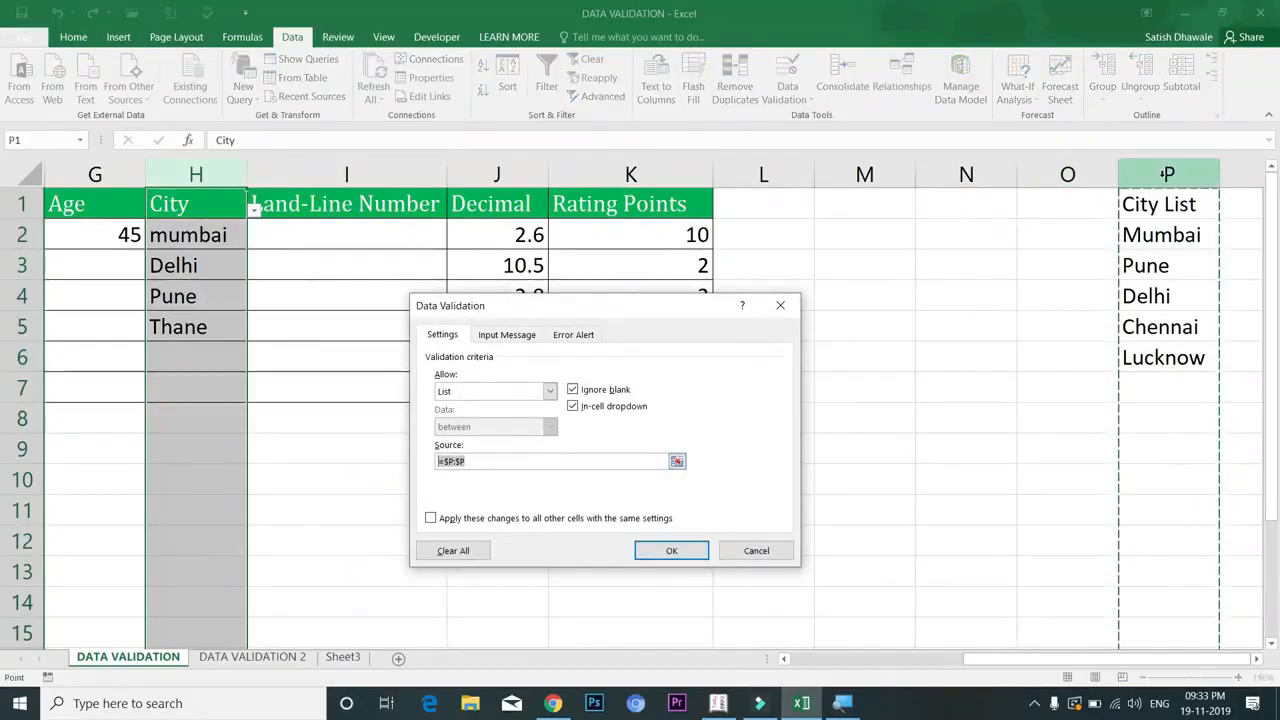
# Examine the title, message and style options of the City rule's error alert, keeping the Warning style.
pyautogui.click(580, 336)
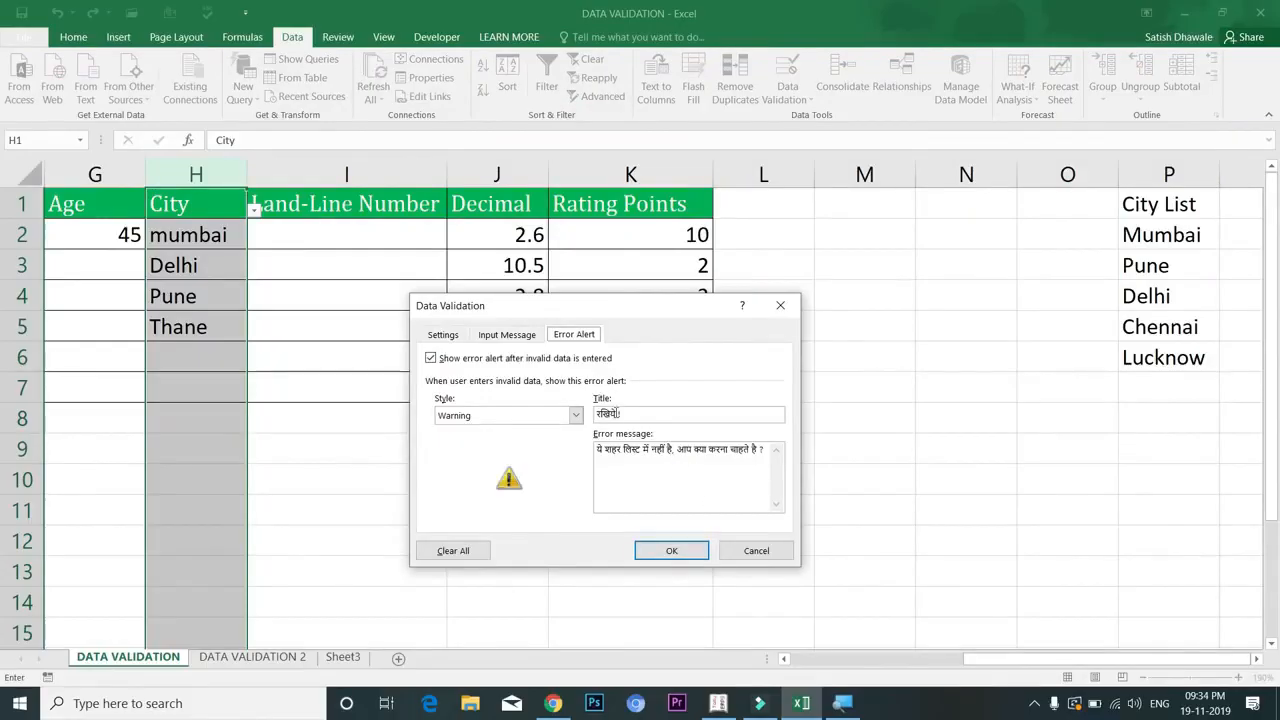
pyautogui.doubleClick(607, 416)
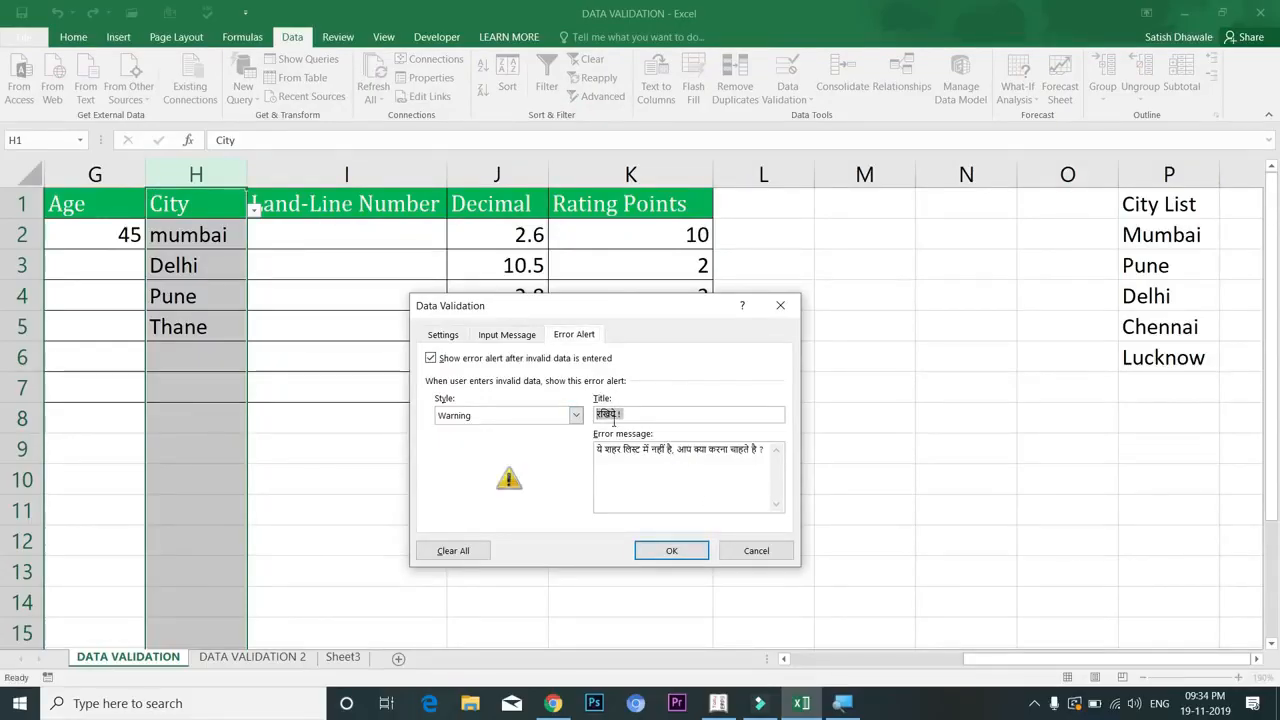
pyautogui.click(646, 452)
pyautogui.click(461, 420)
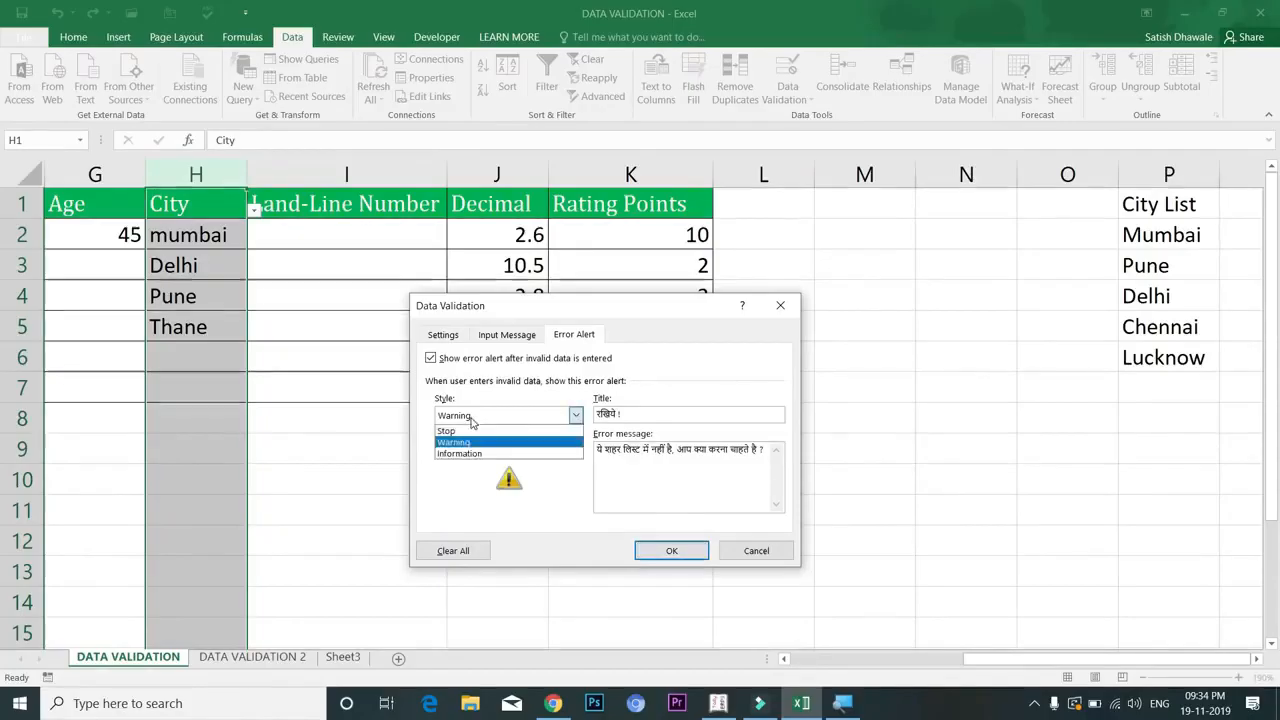
pyautogui.click(464, 443)
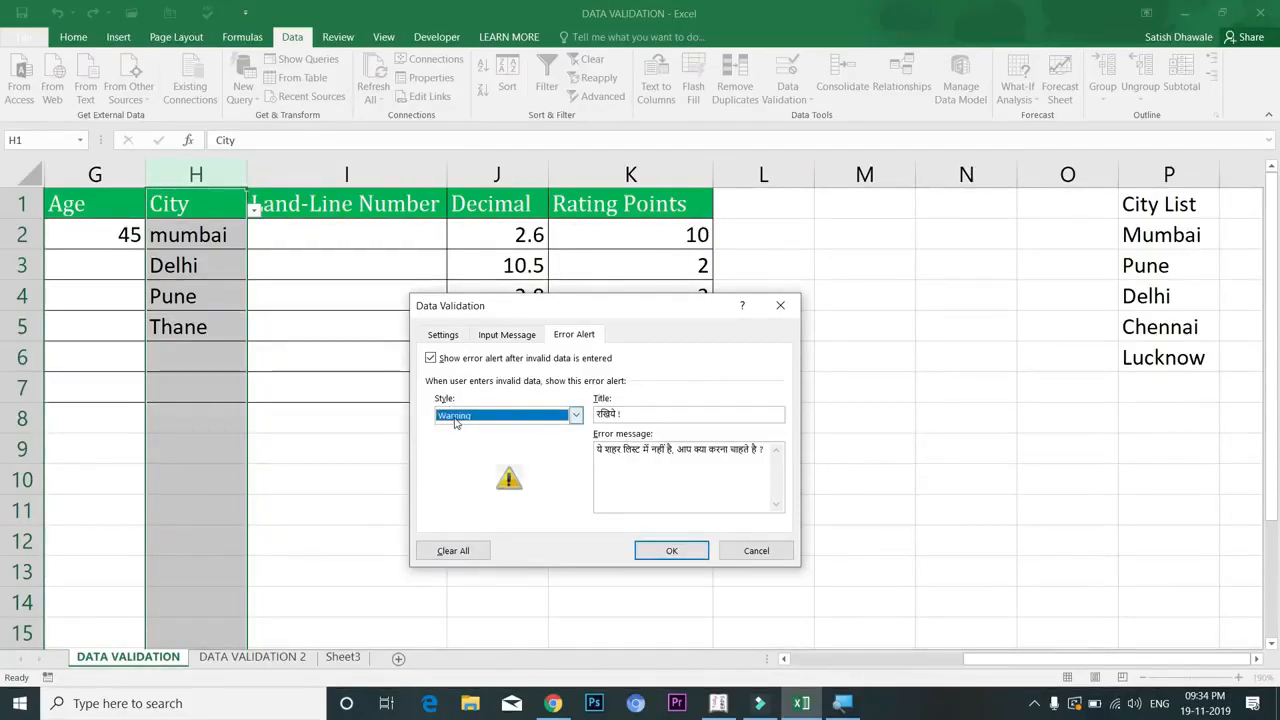
pyautogui.click(455, 420)
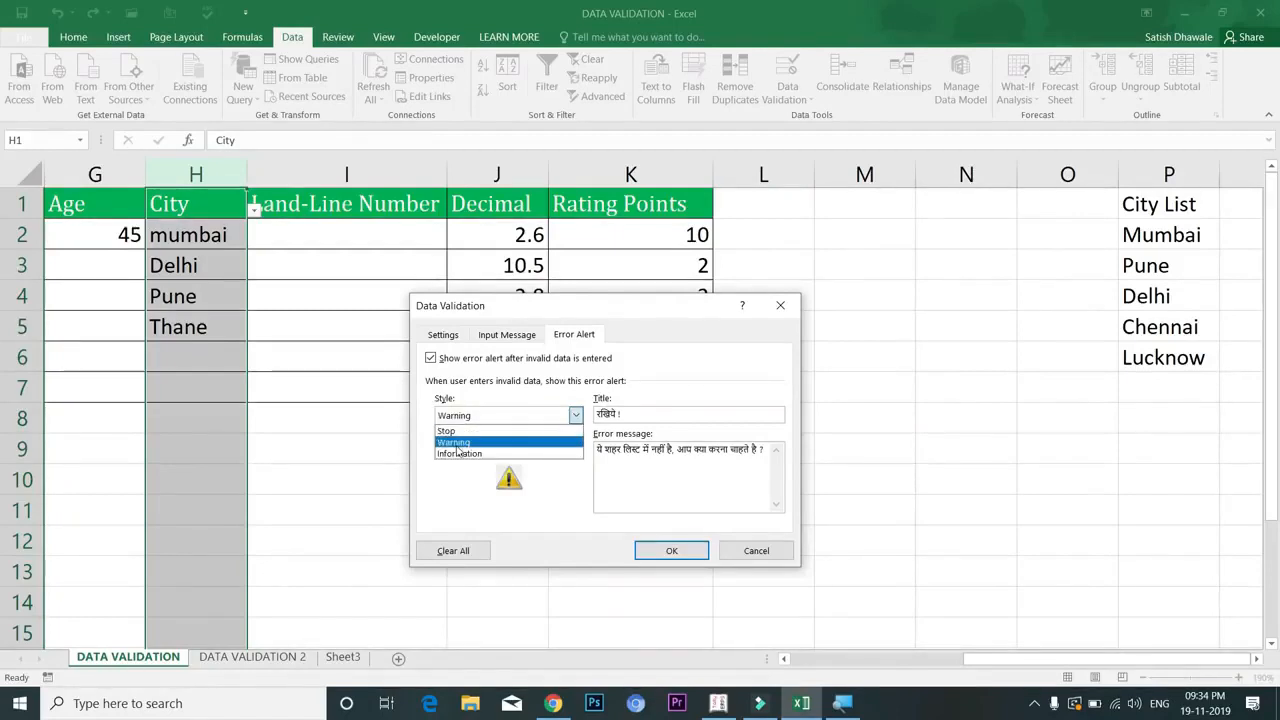
pyautogui.click(458, 443)
pyautogui.click(688, 554)
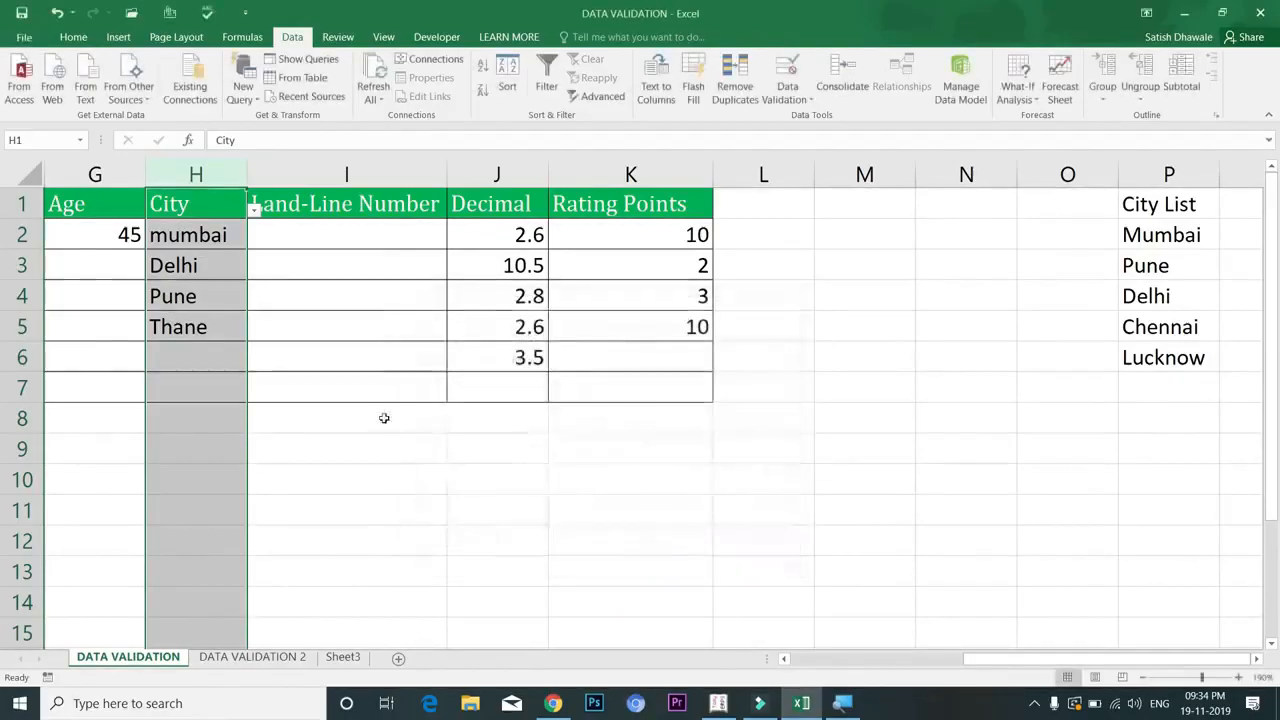
# Enter the unlisted city Dadar in H6 and accept it despite the validation warning.
pyautogui.click(202, 352)
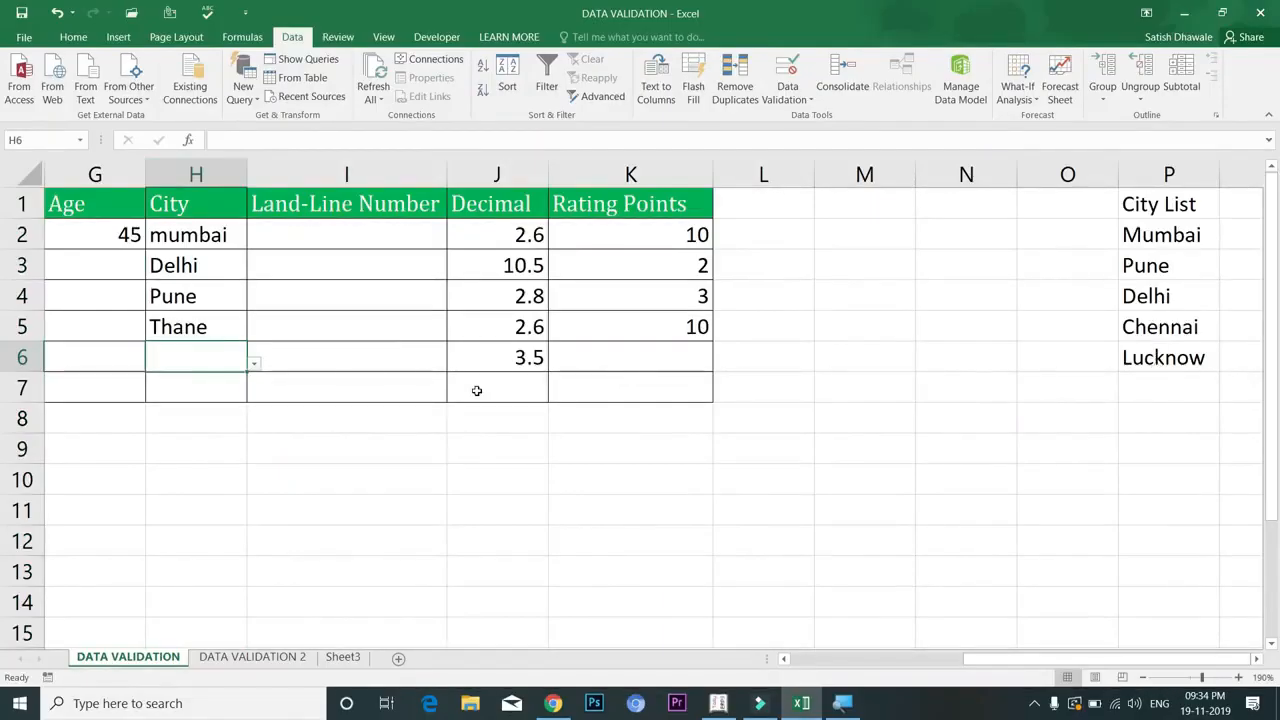
pyautogui.write('d')
pyautogui.press('BackSpace')
pyautogui.press('BackSpace')
pyautogui.write('DA')
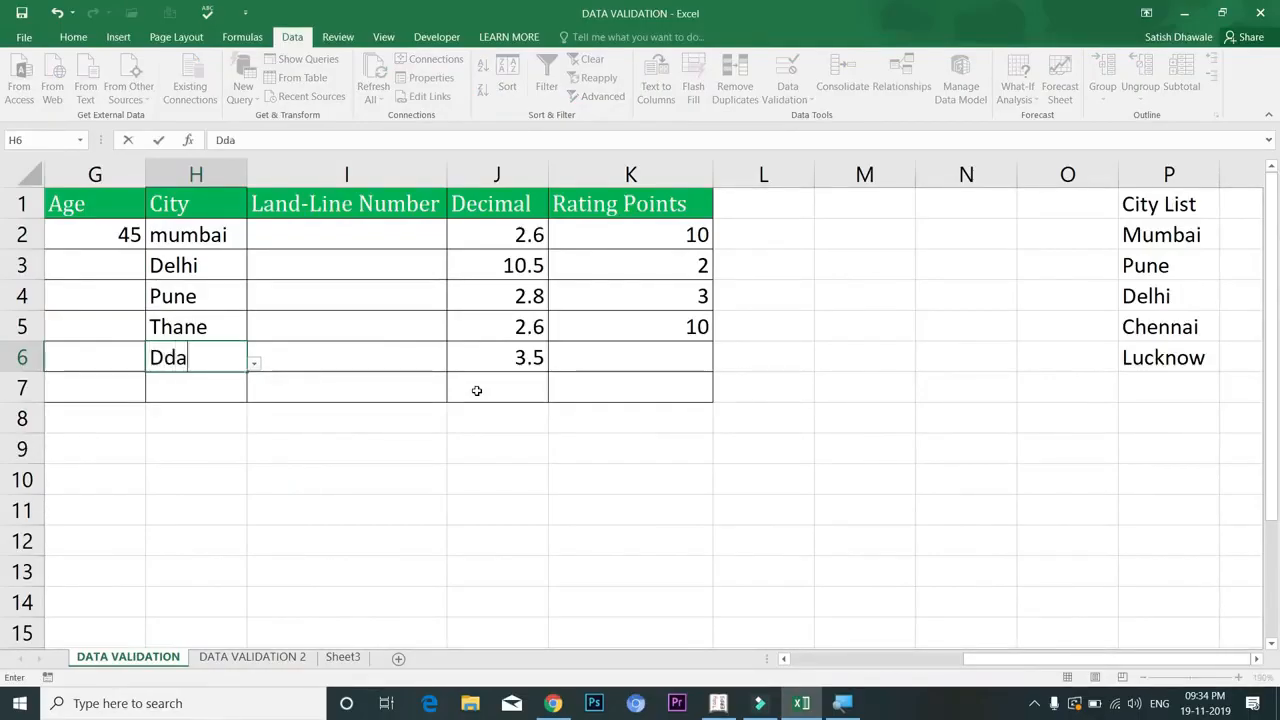
pyautogui.write('dar')
pyautogui.press('Return')
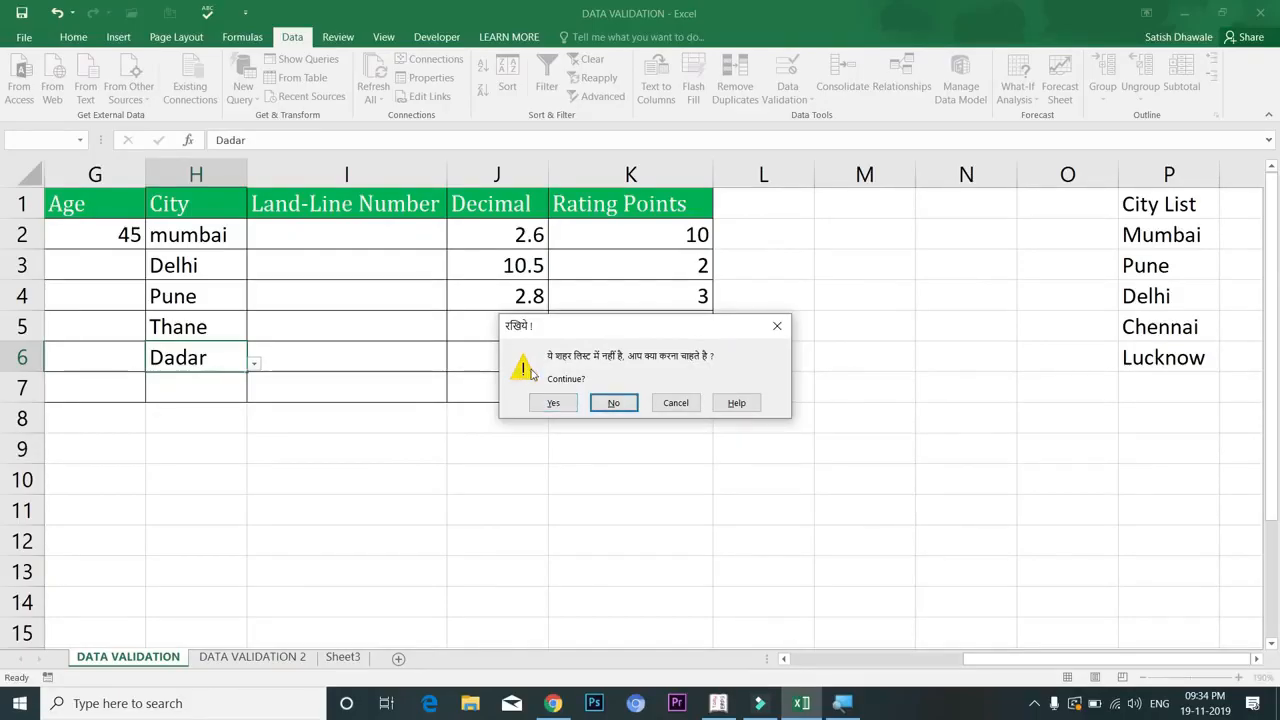
pyautogui.click(560, 402)
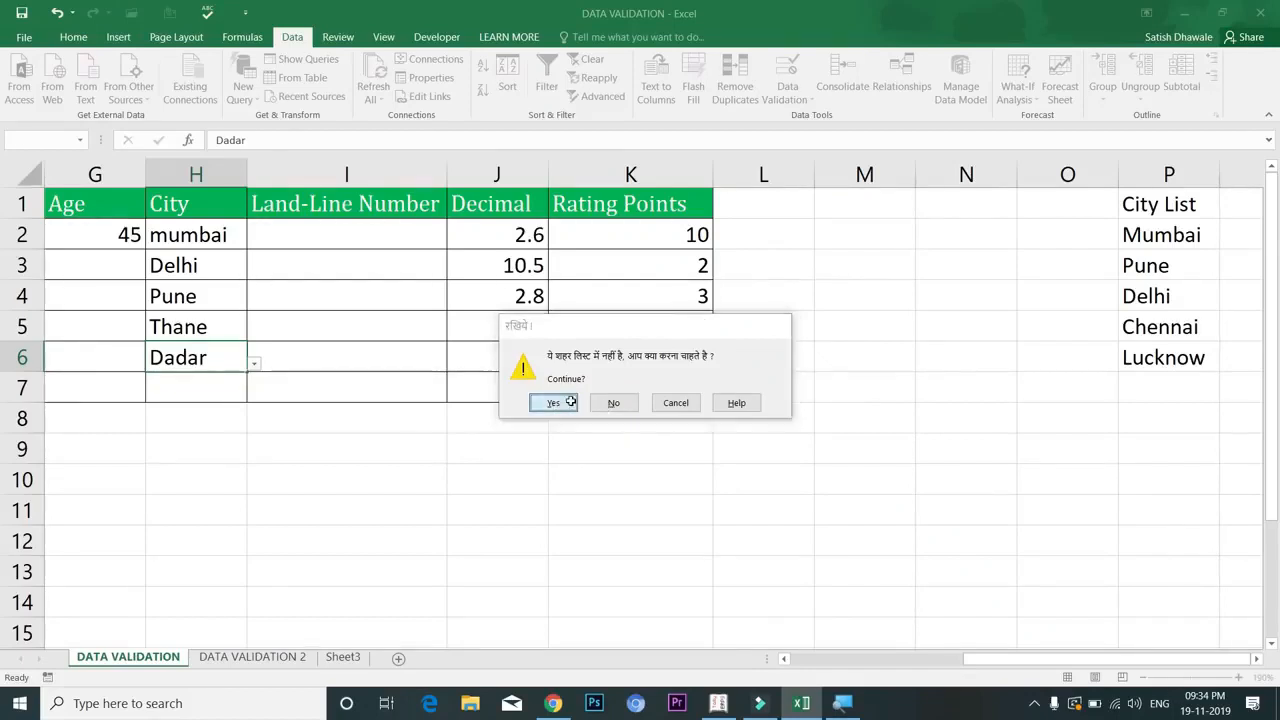
pyautogui.click(574, 402)
# View the city choices offered in H6 and add Vashi to the City List in P7.
pyautogui.click(205, 357)
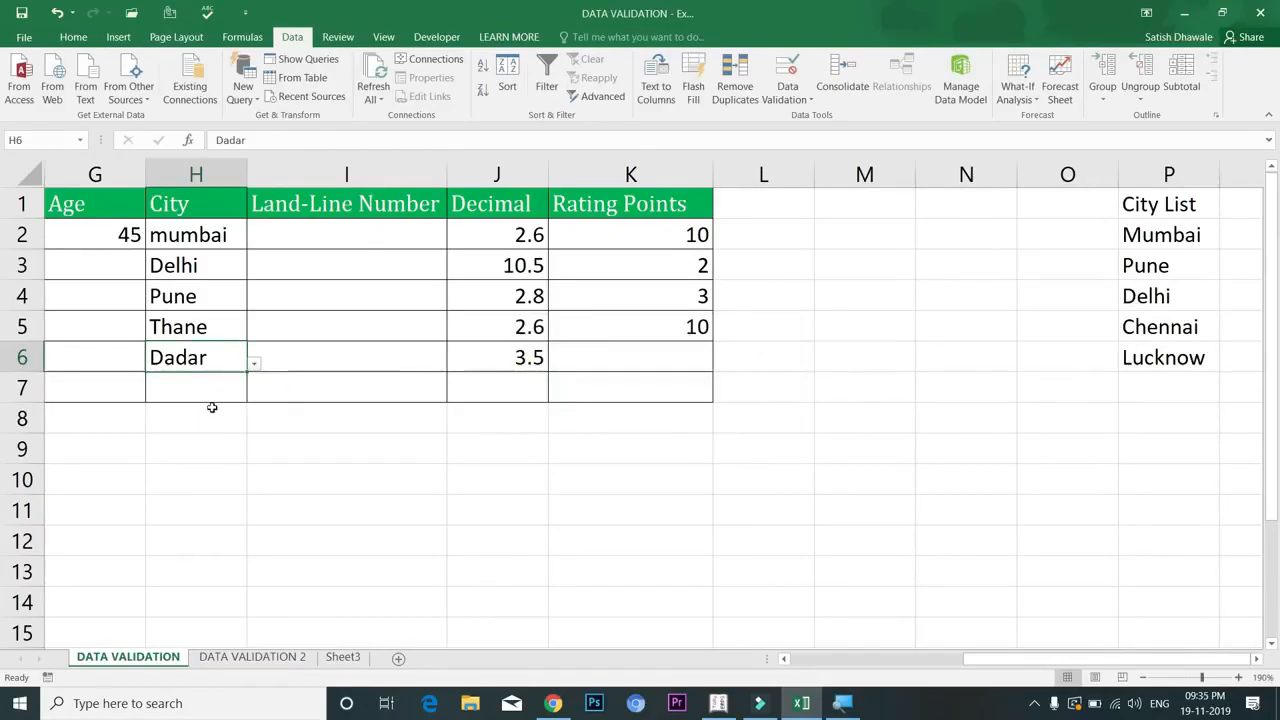
pyautogui.click(254, 364)
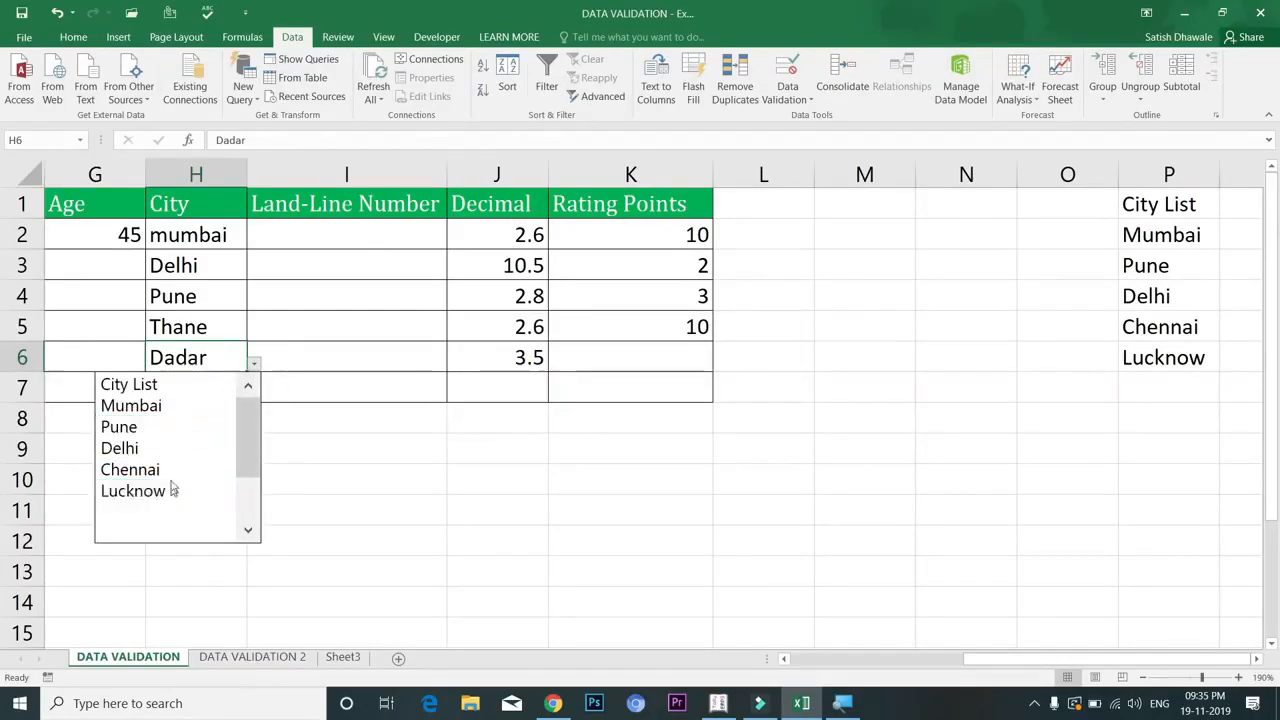
pyautogui.click(1135, 382)
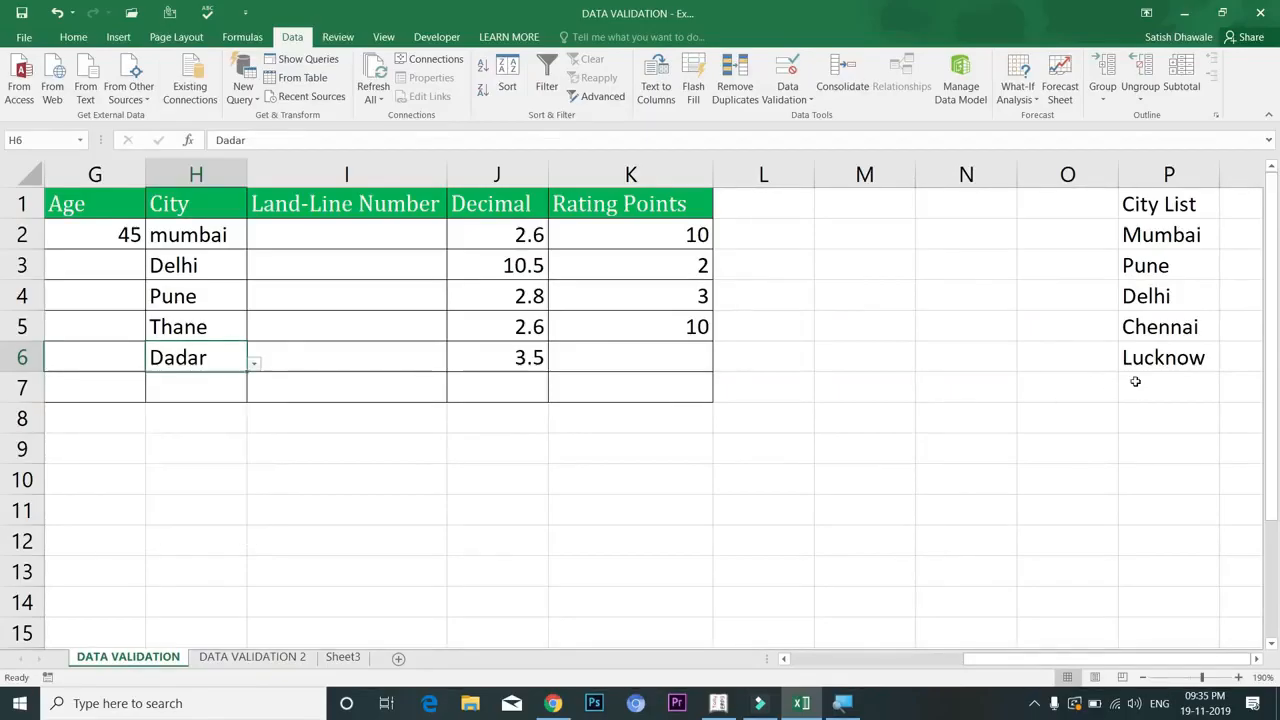
pyautogui.click(1158, 382)
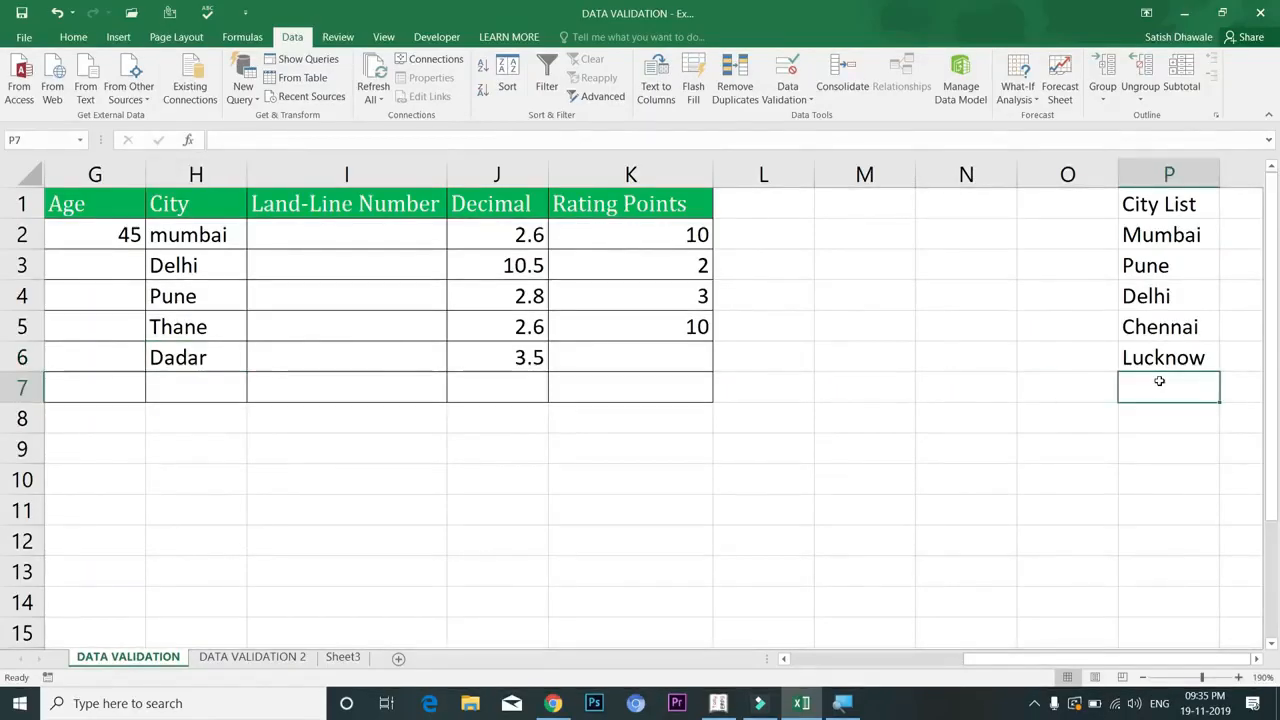
pyautogui.write('Vashi')
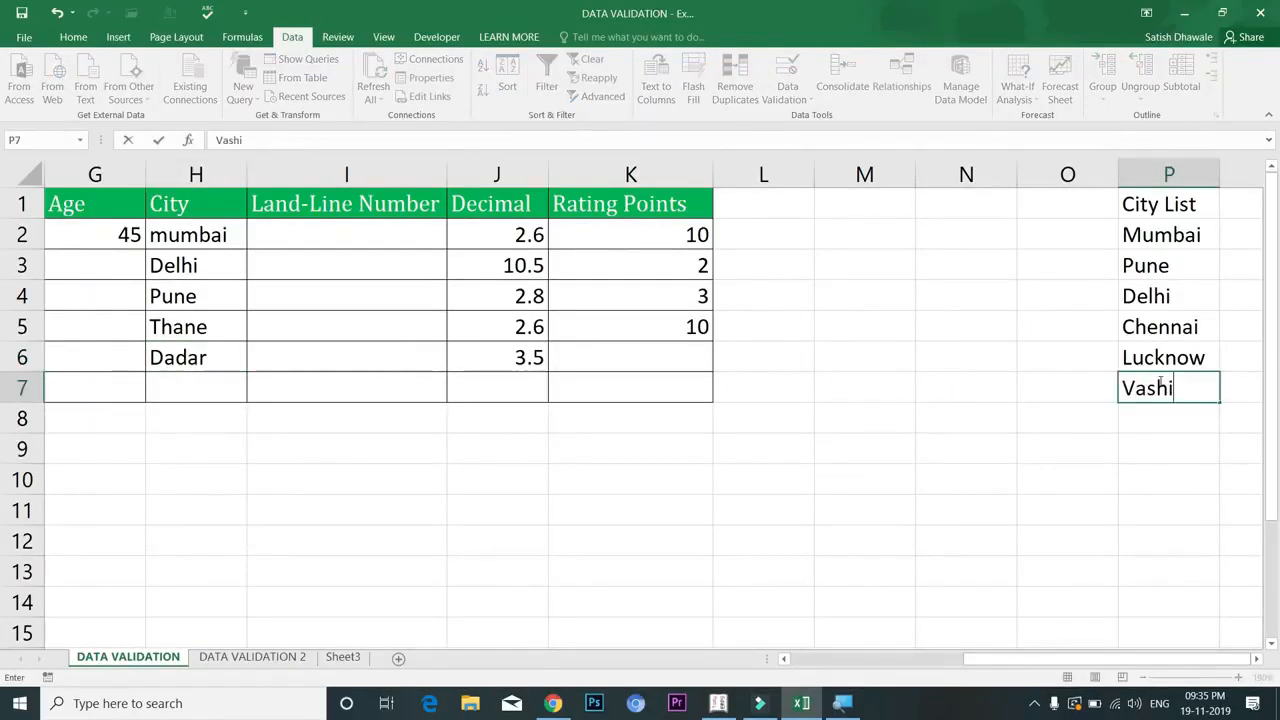
pyautogui.press('Return')
# Check the city choices offered in H6 again, keeping Dadar as the entry.
pyautogui.click(241, 366)
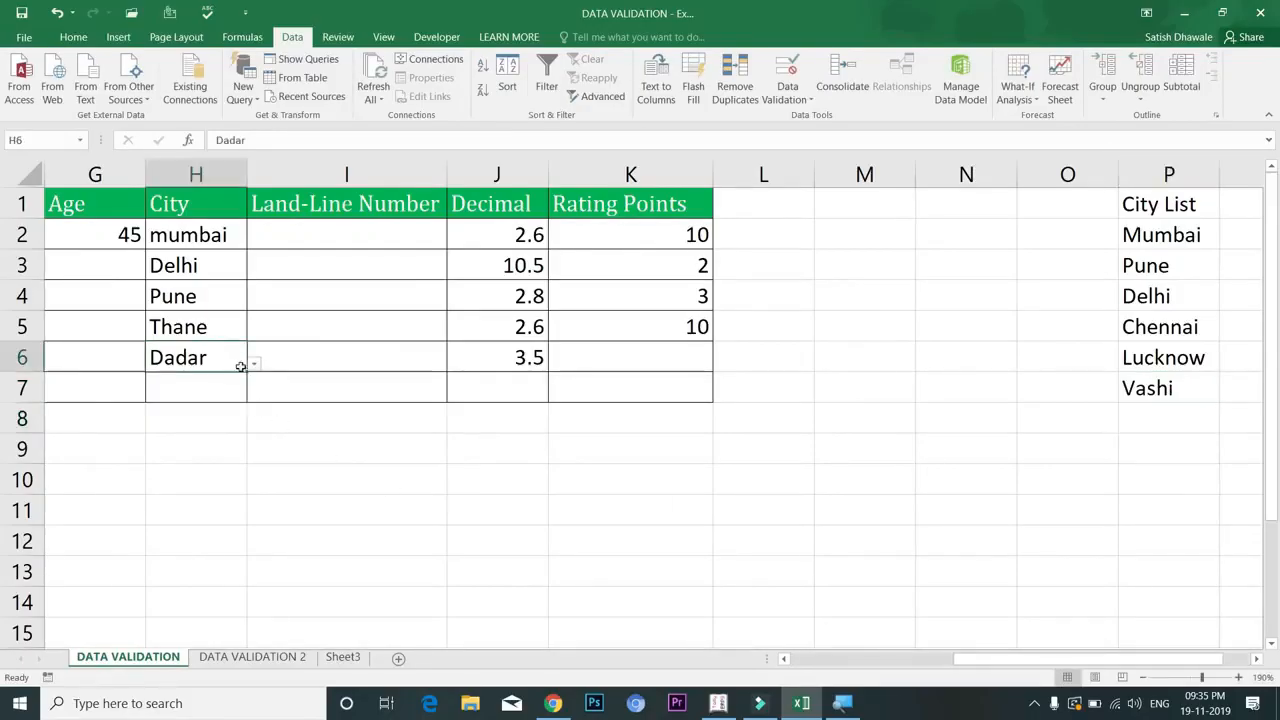
pyautogui.click(255, 366)
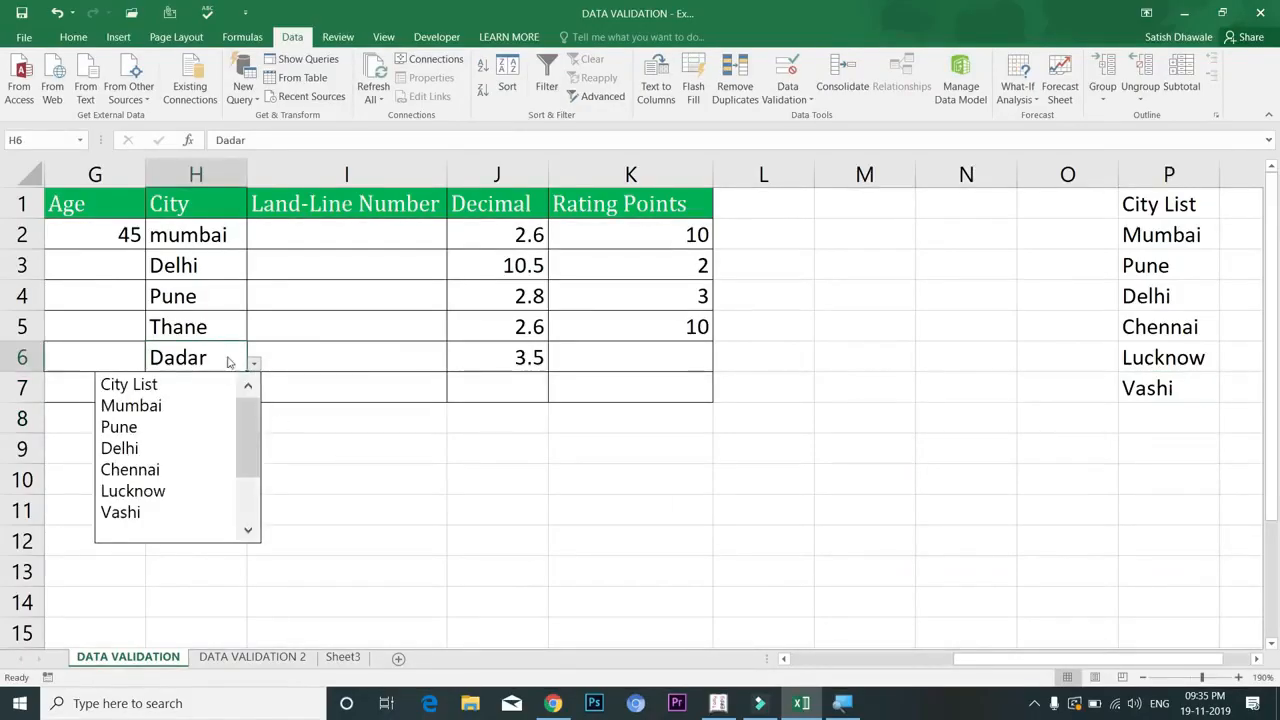
pyautogui.click(227, 357)
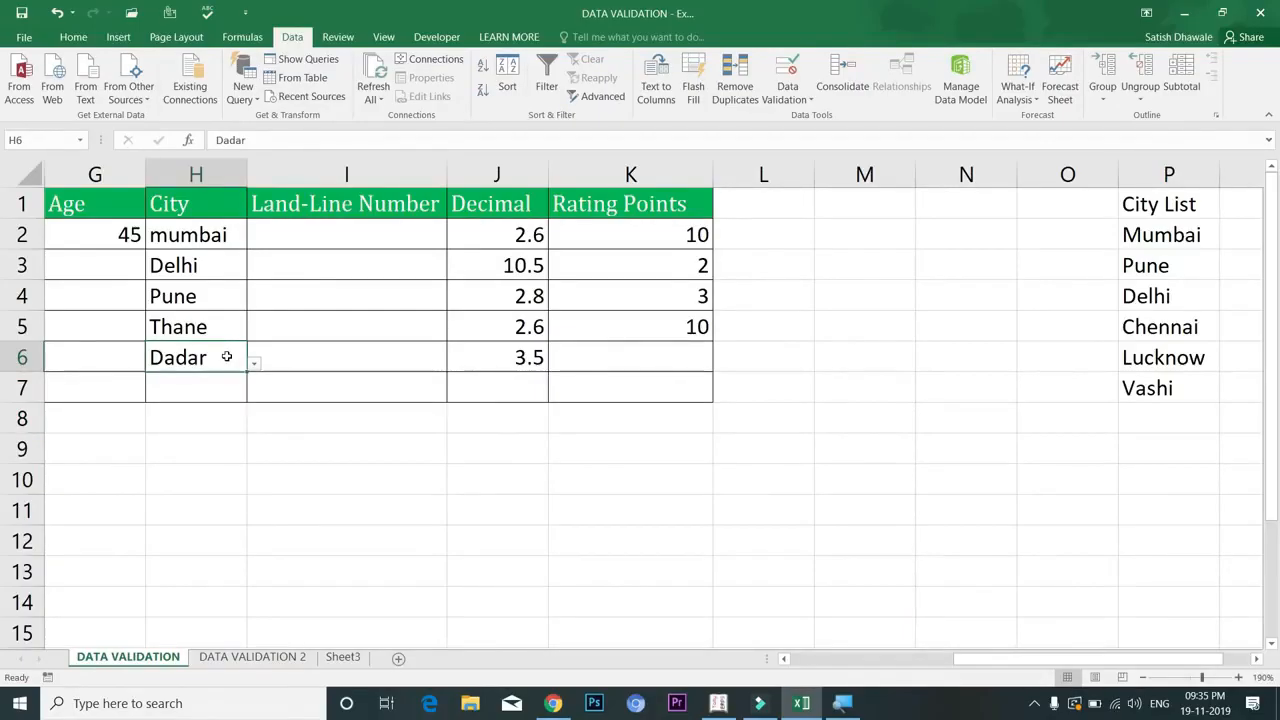
# Change the error alert style of the City column's validation rule to Information.
pyautogui.click(196, 174)
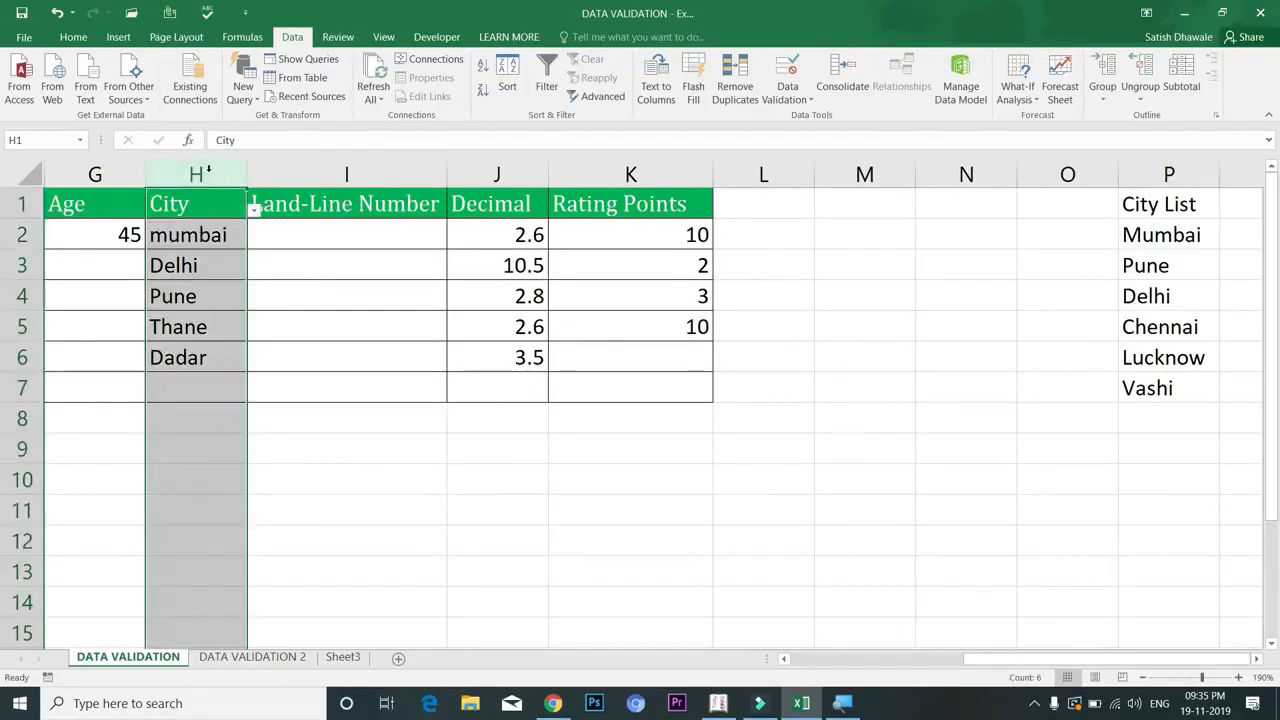
pyautogui.click(787, 99)
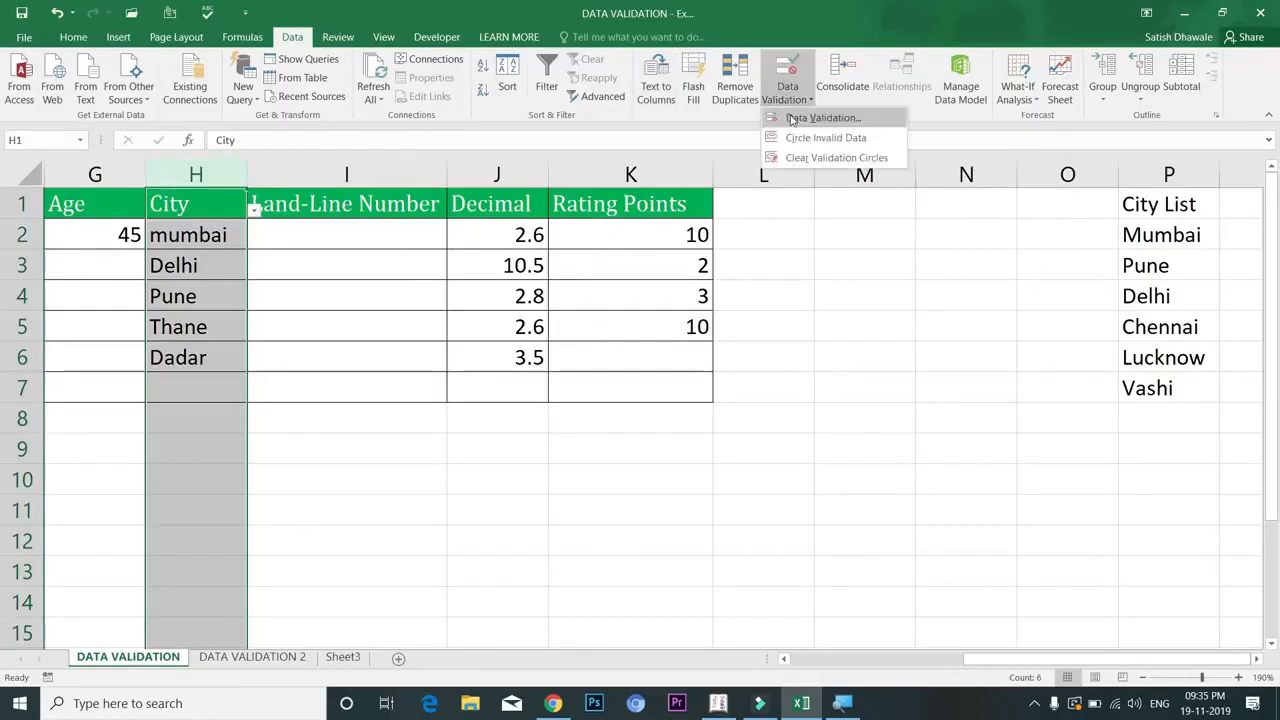
pyautogui.click(810, 115)
pyautogui.click(510, 416)
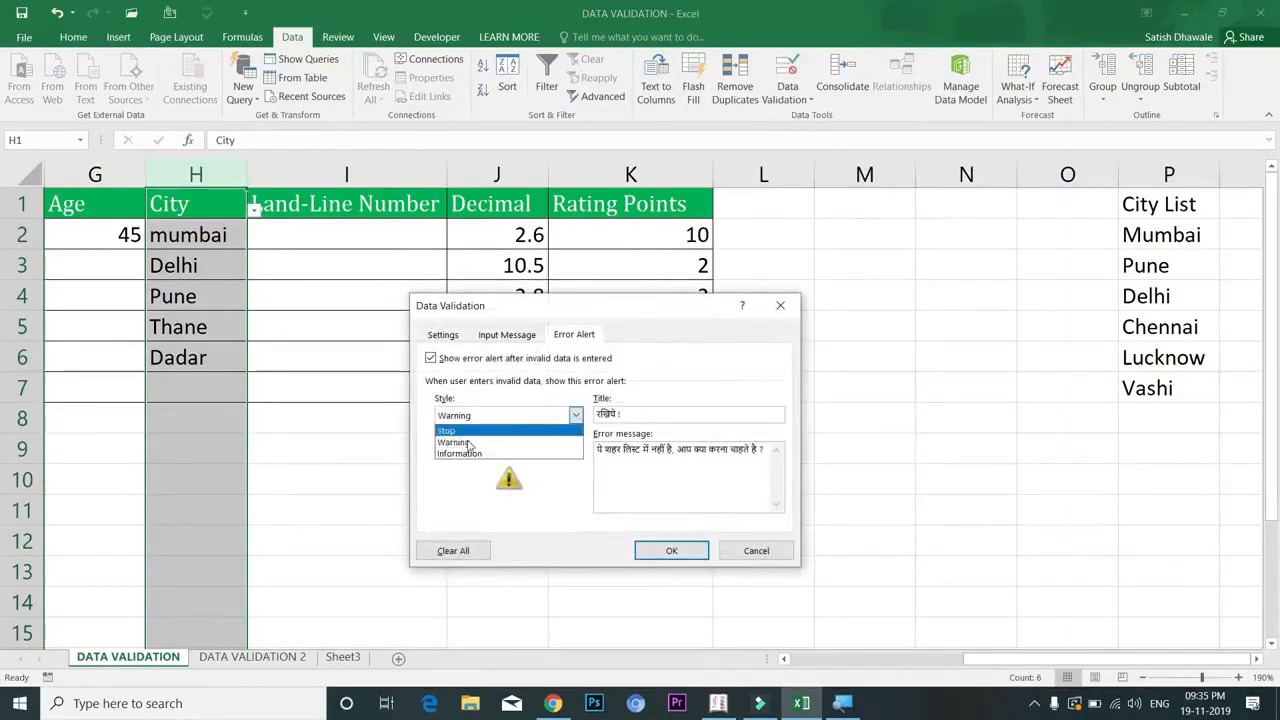
pyautogui.click(466, 455)
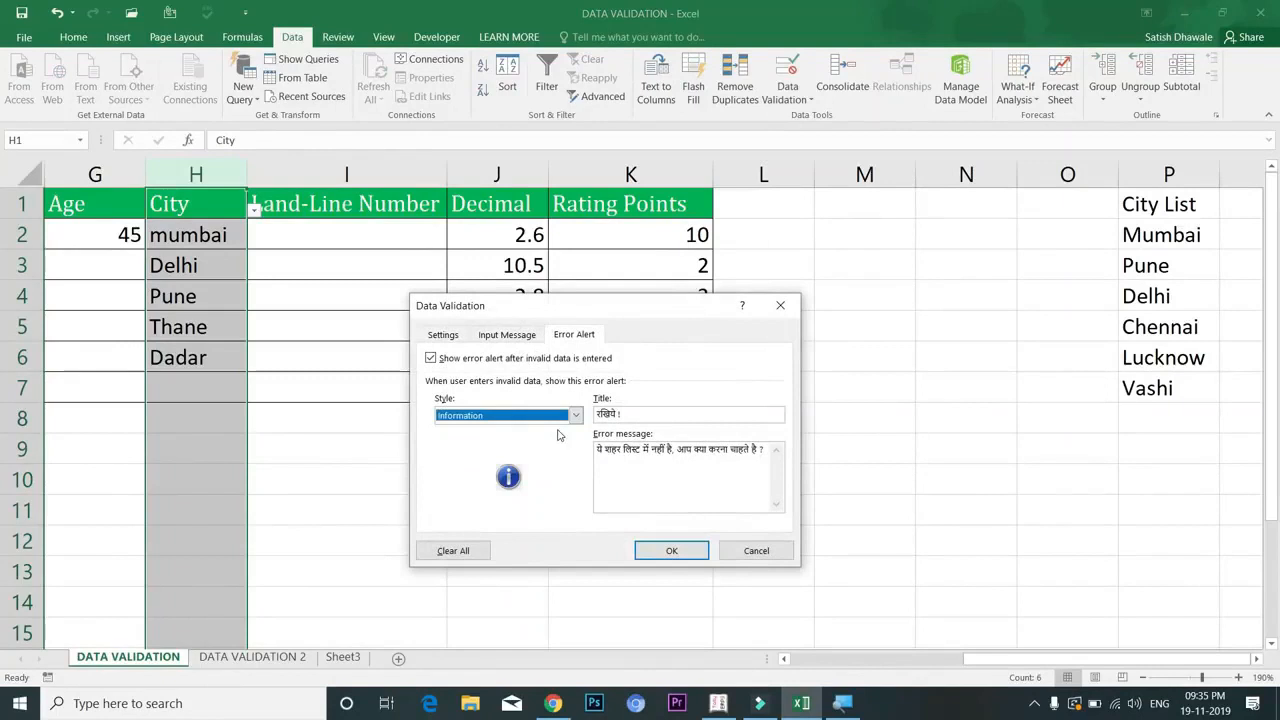
pyautogui.click(663, 552)
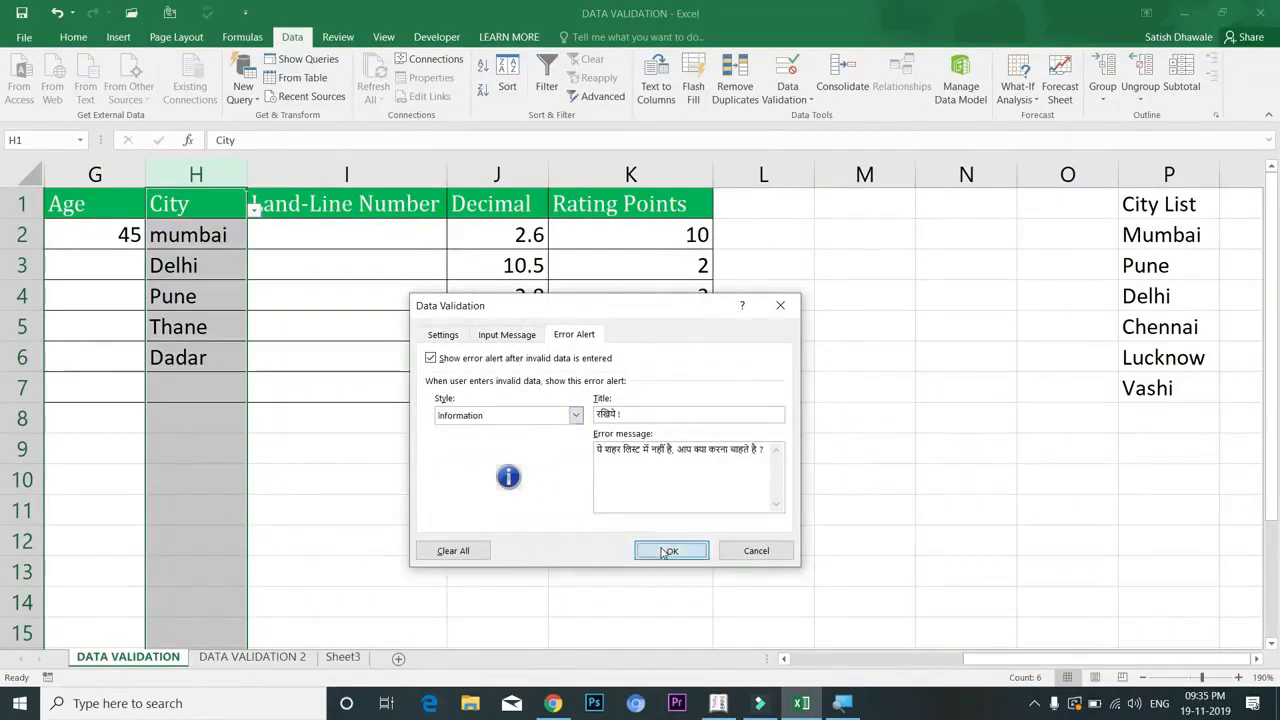
# Enter the unlisted city Nagpur in H7 and accept it at the information alert.
pyautogui.click(206, 393)
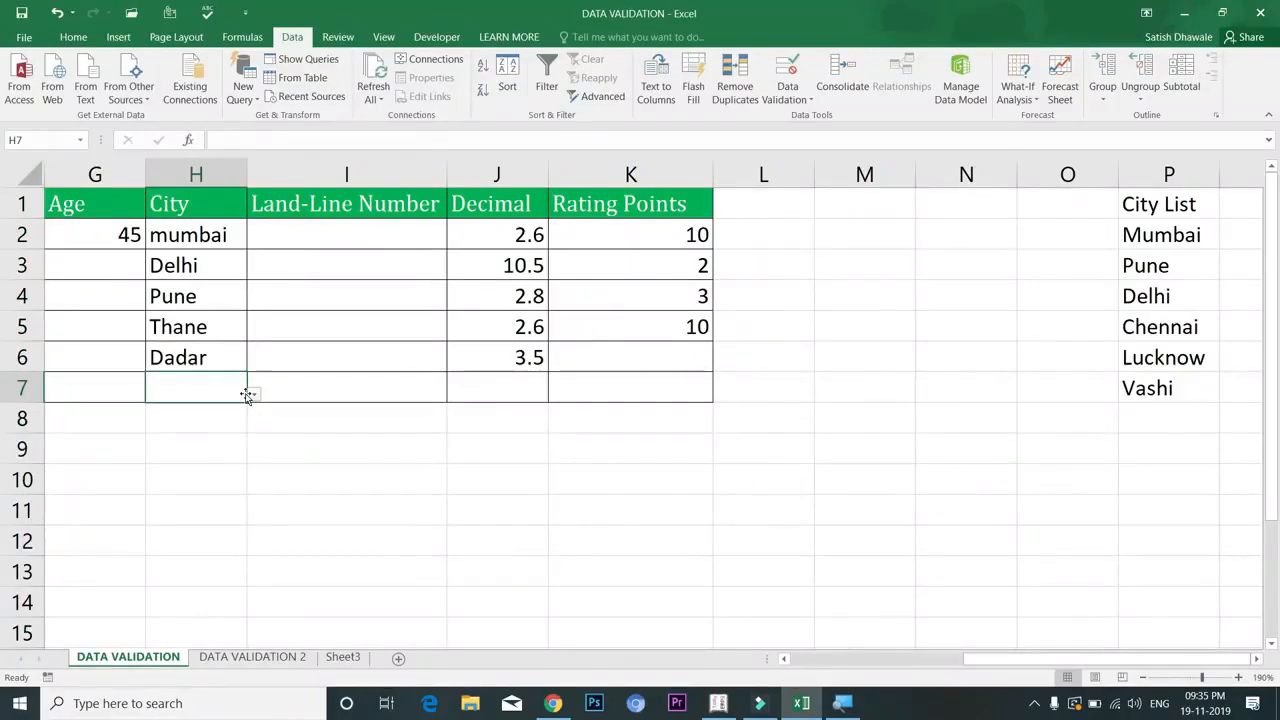
pyautogui.write('Nagpur')
pyautogui.press('Return')
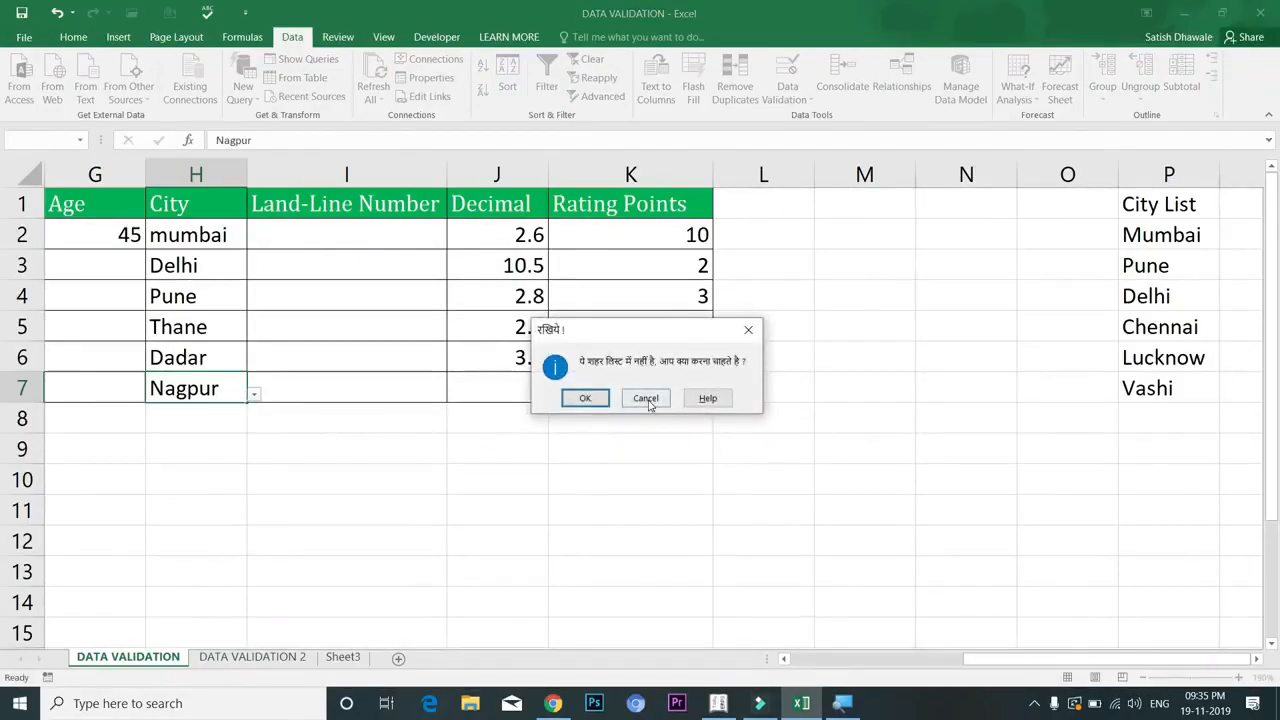
pyautogui.click(600, 403)
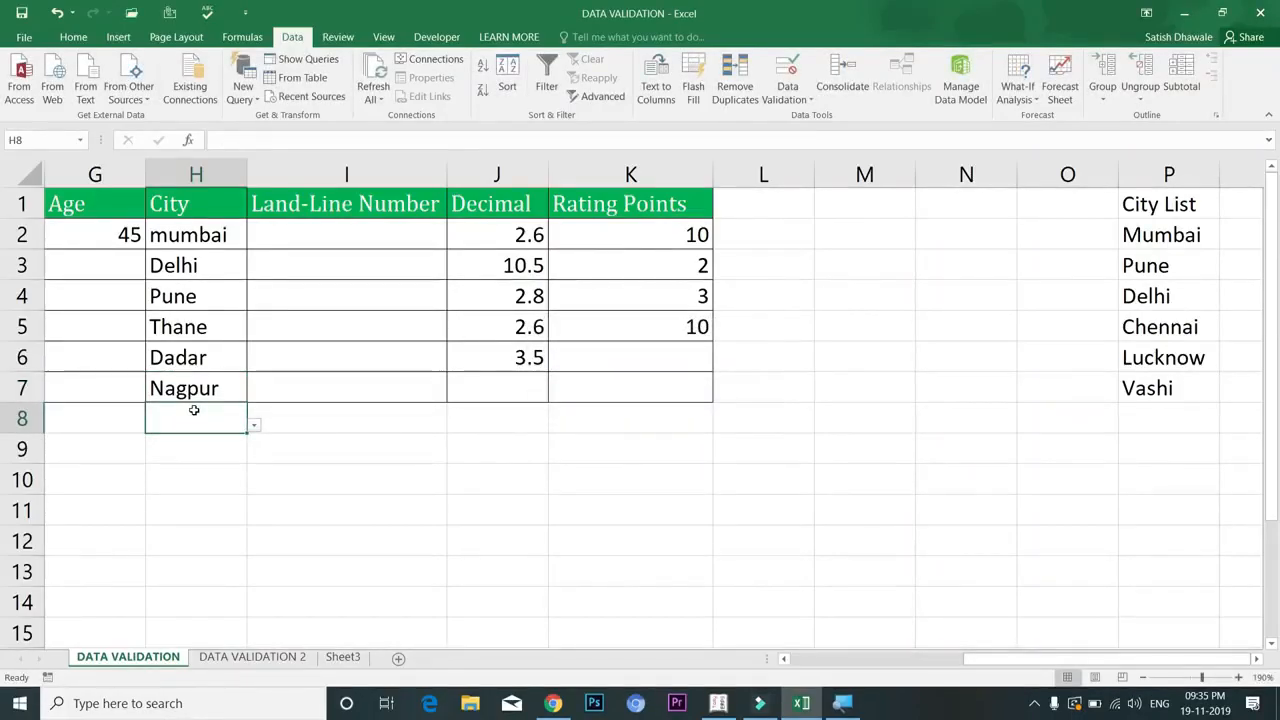
pyautogui.click(198, 390)
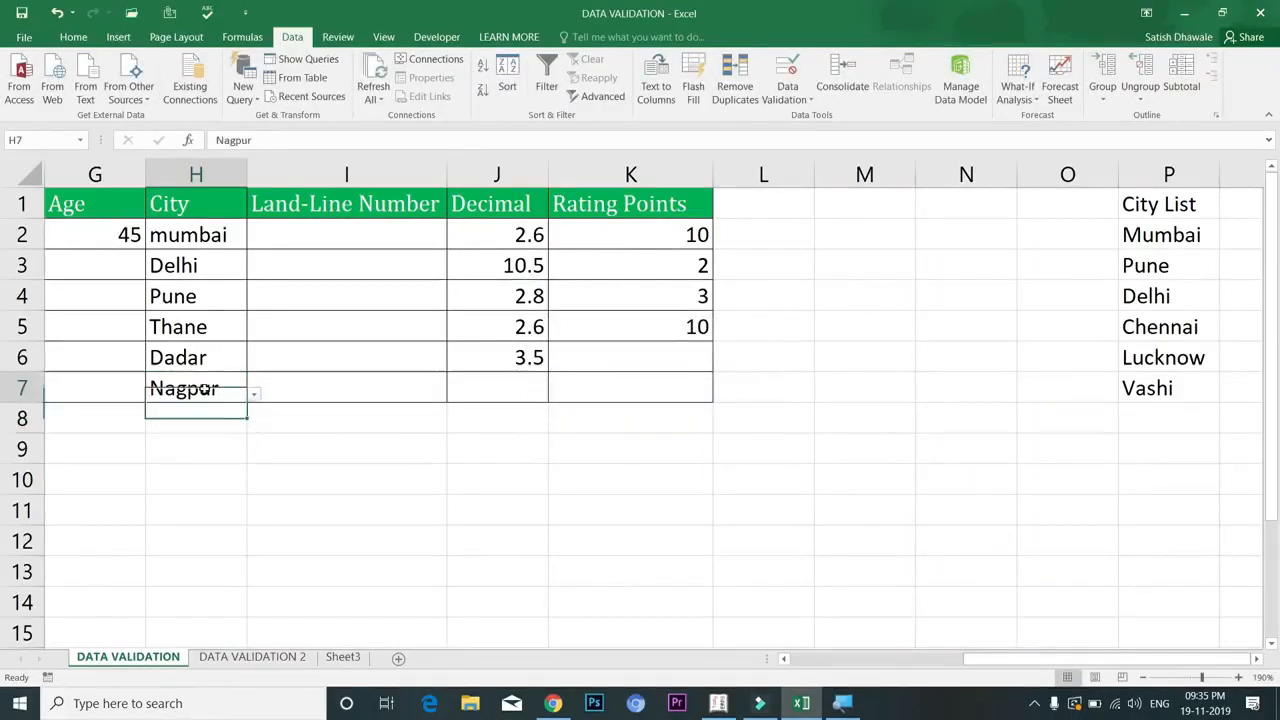
# Review the available error alert styles in the City column's validation rule and close it without changes.
pyautogui.click(195, 173)
pyautogui.click(788, 97)
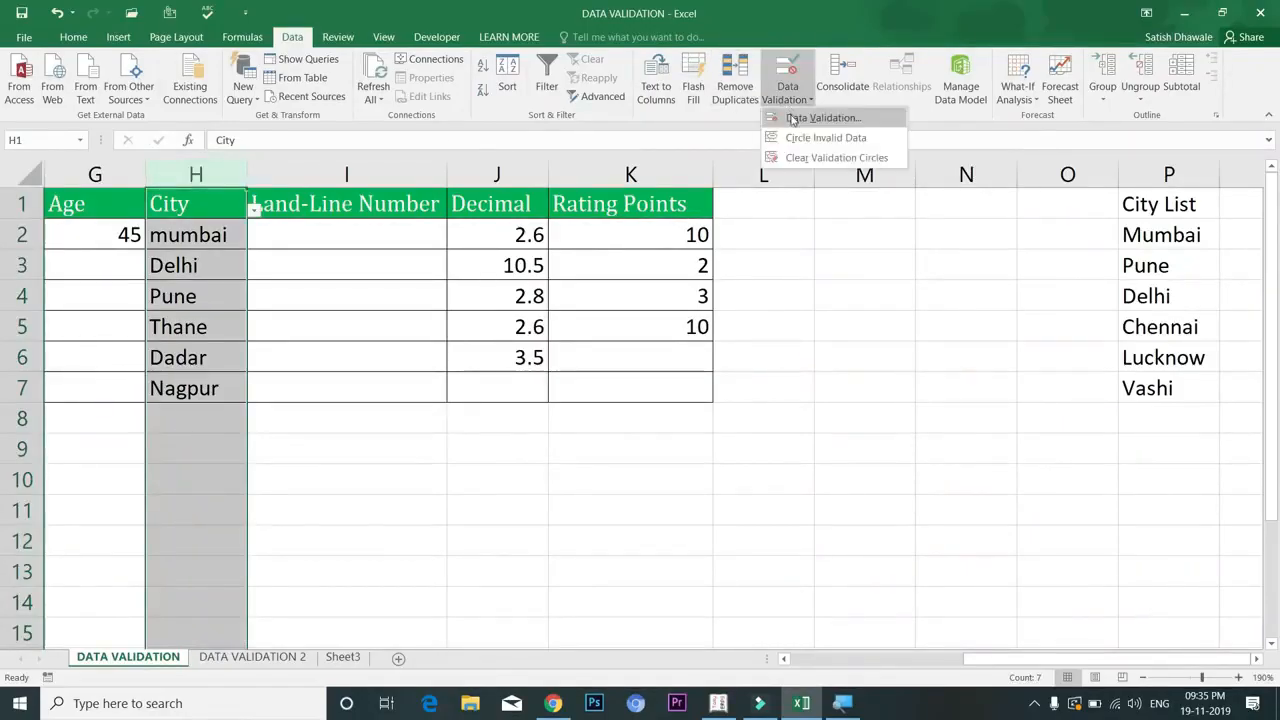
pyautogui.click(793, 118)
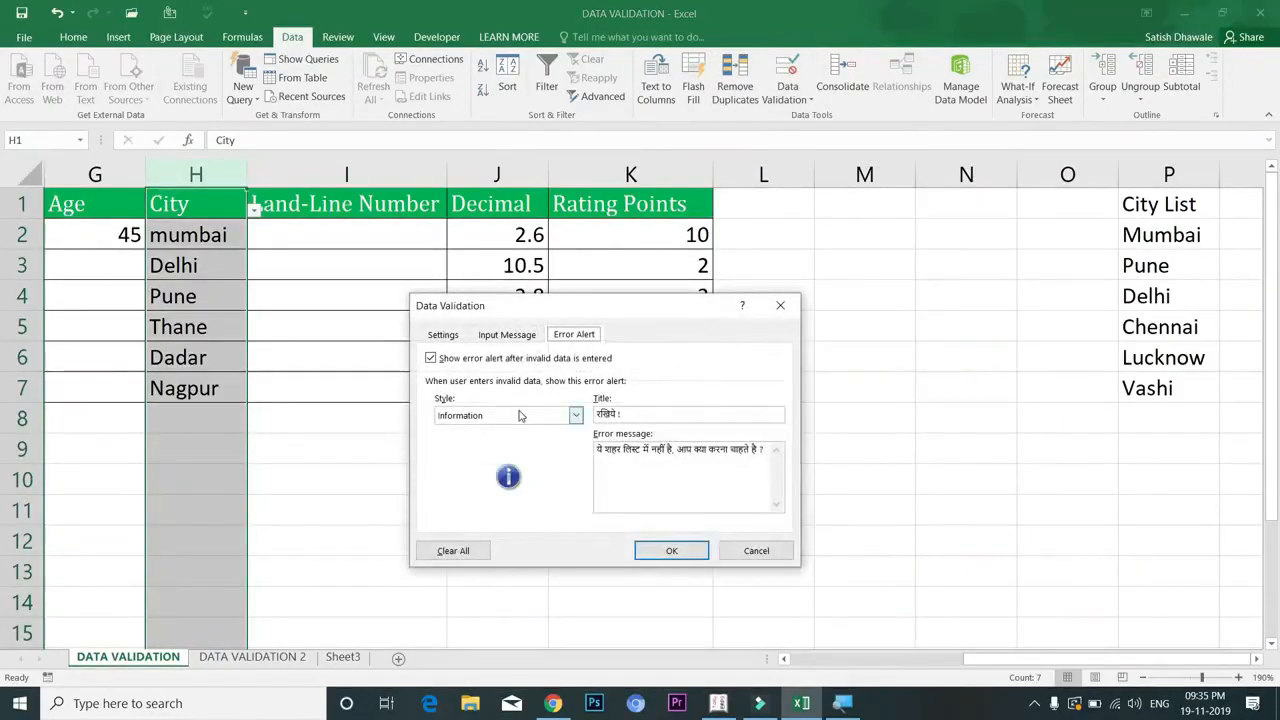
pyautogui.click(519, 416)
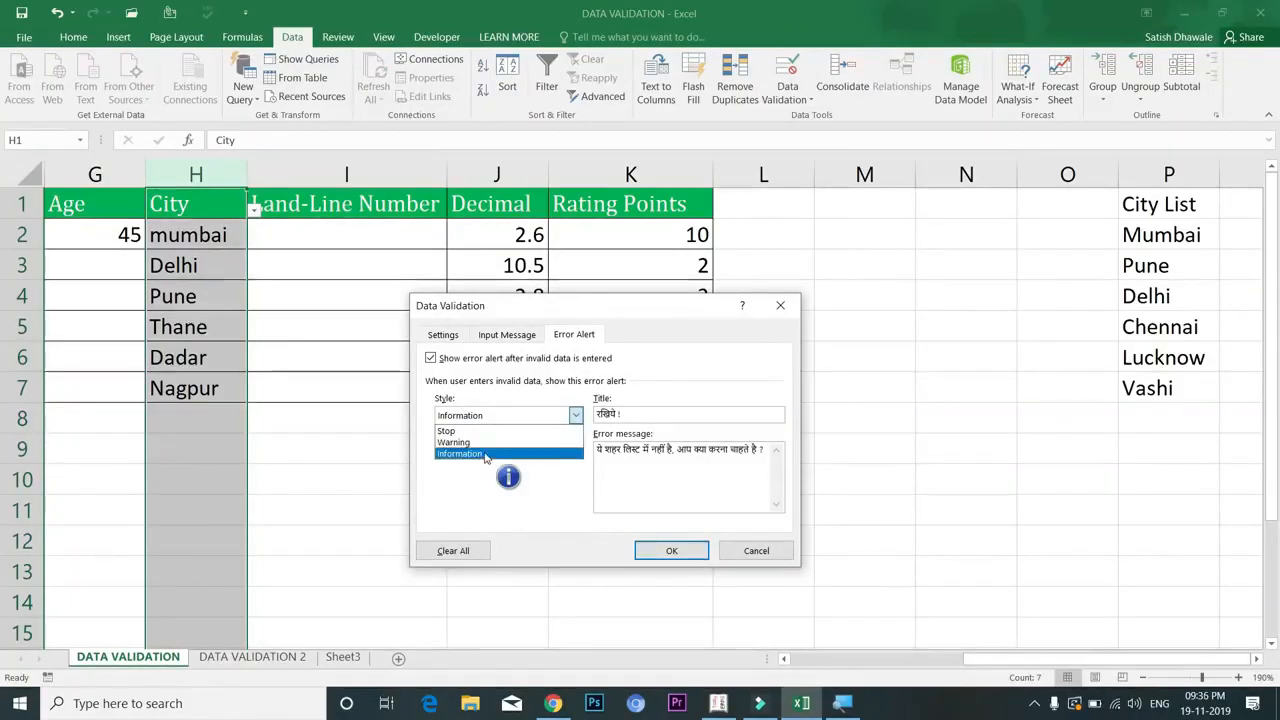
pyautogui.click(778, 311)
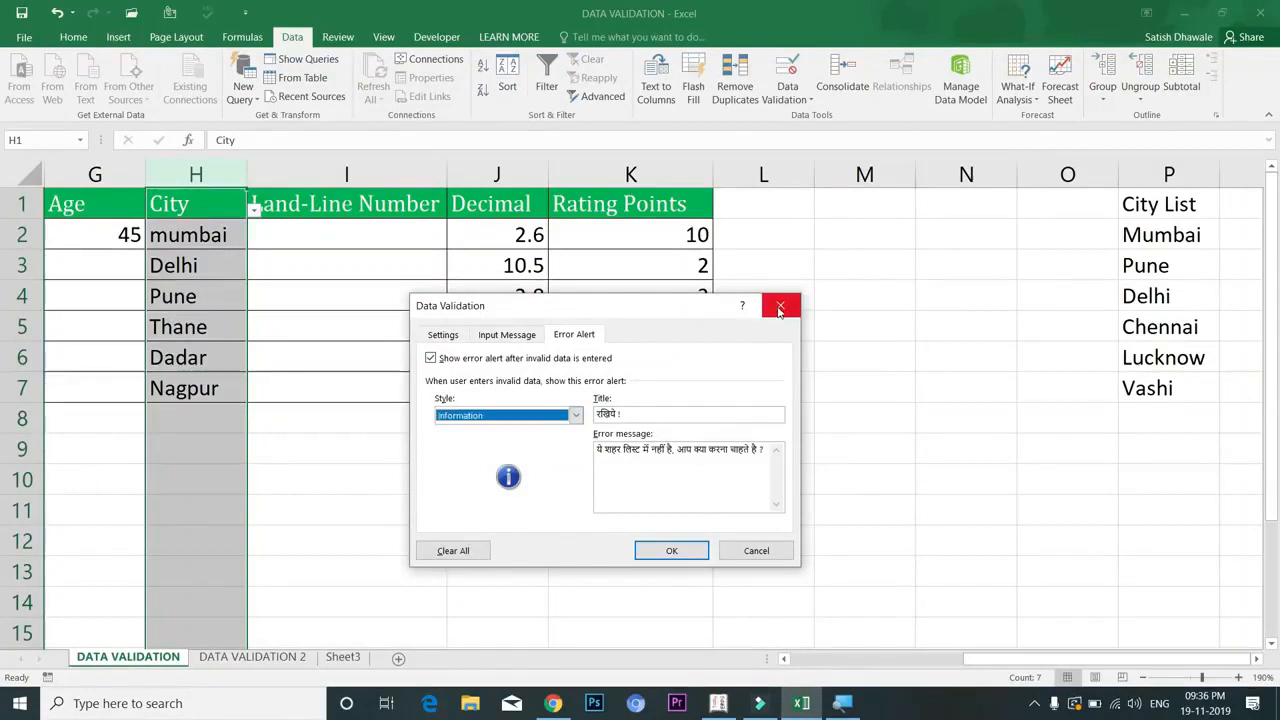
pyautogui.click(780, 309)
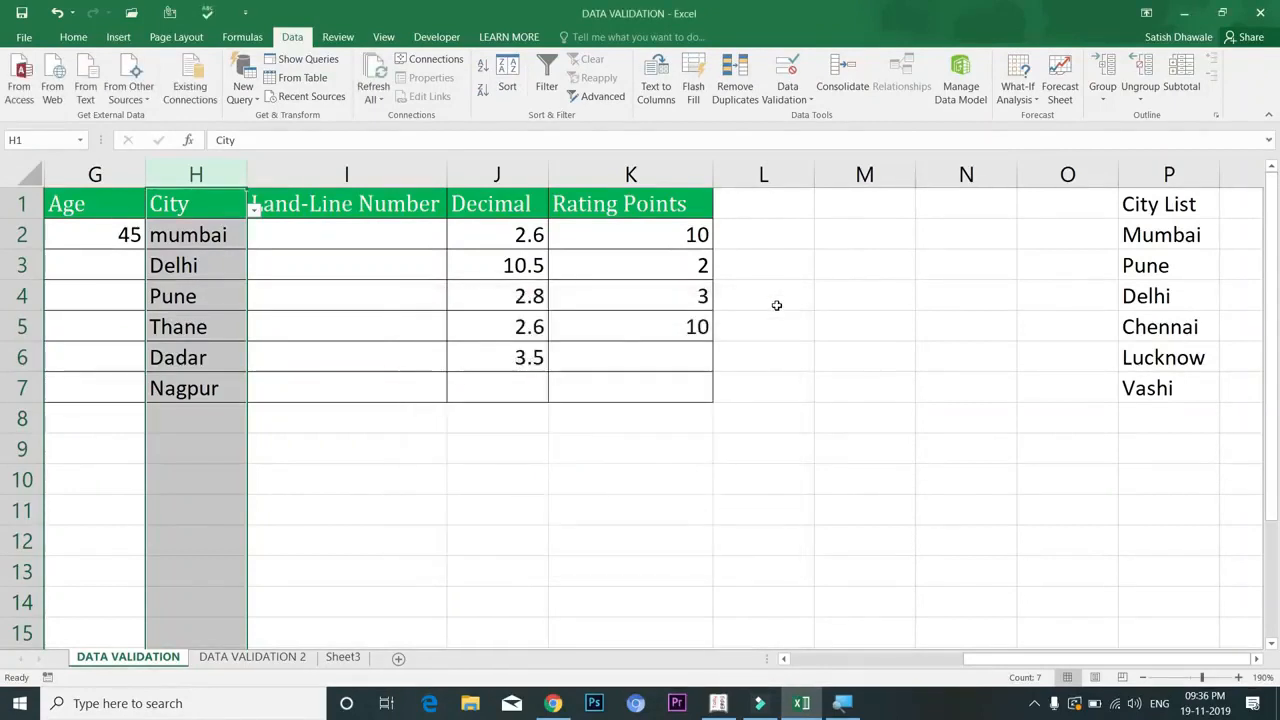
# Review the Land-Line Number column's validation criteria, input message and error alert, close the rule, and check the input message at I7.
pyautogui.click(334, 234)
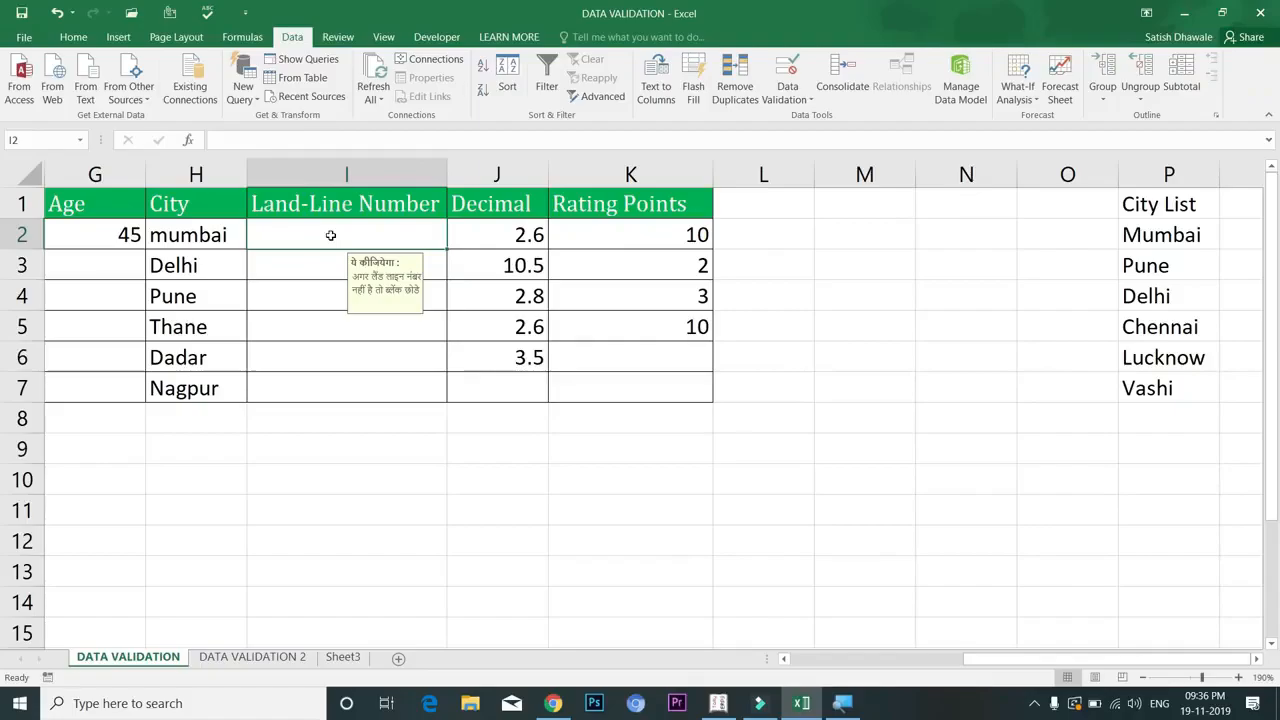
pyautogui.click(334, 174)
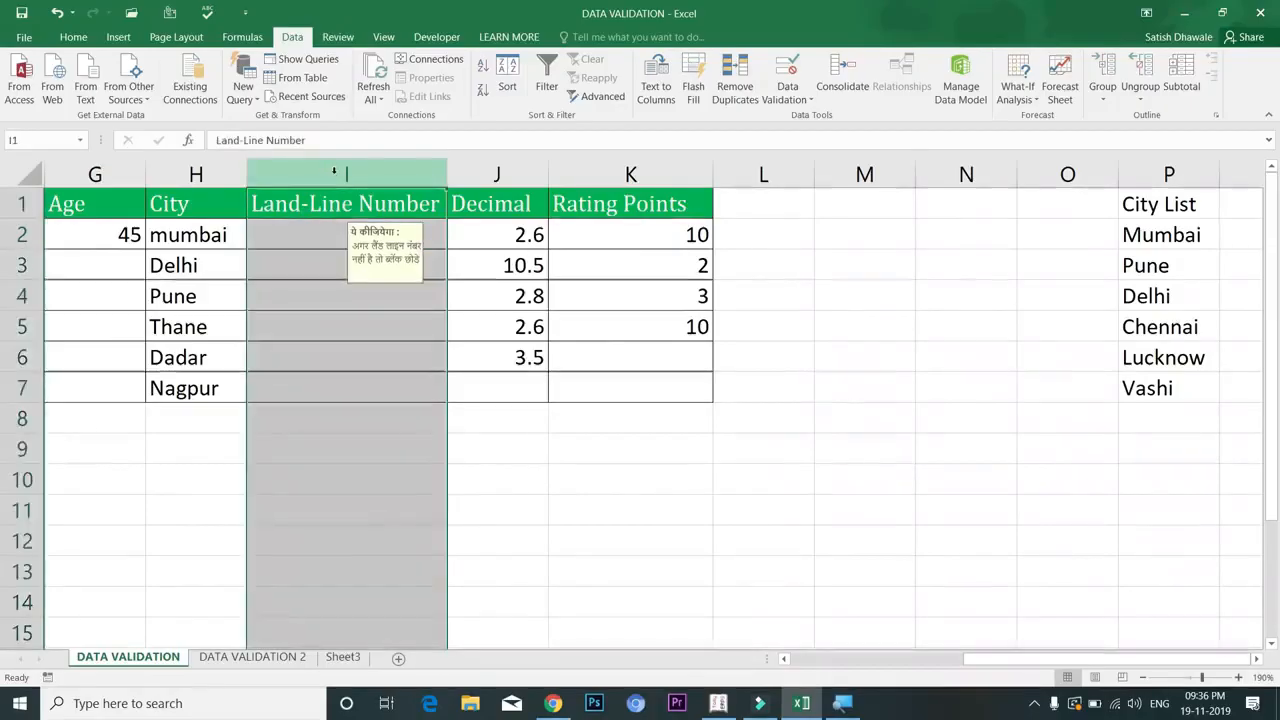
pyautogui.click(800, 103)
pyautogui.click(800, 117)
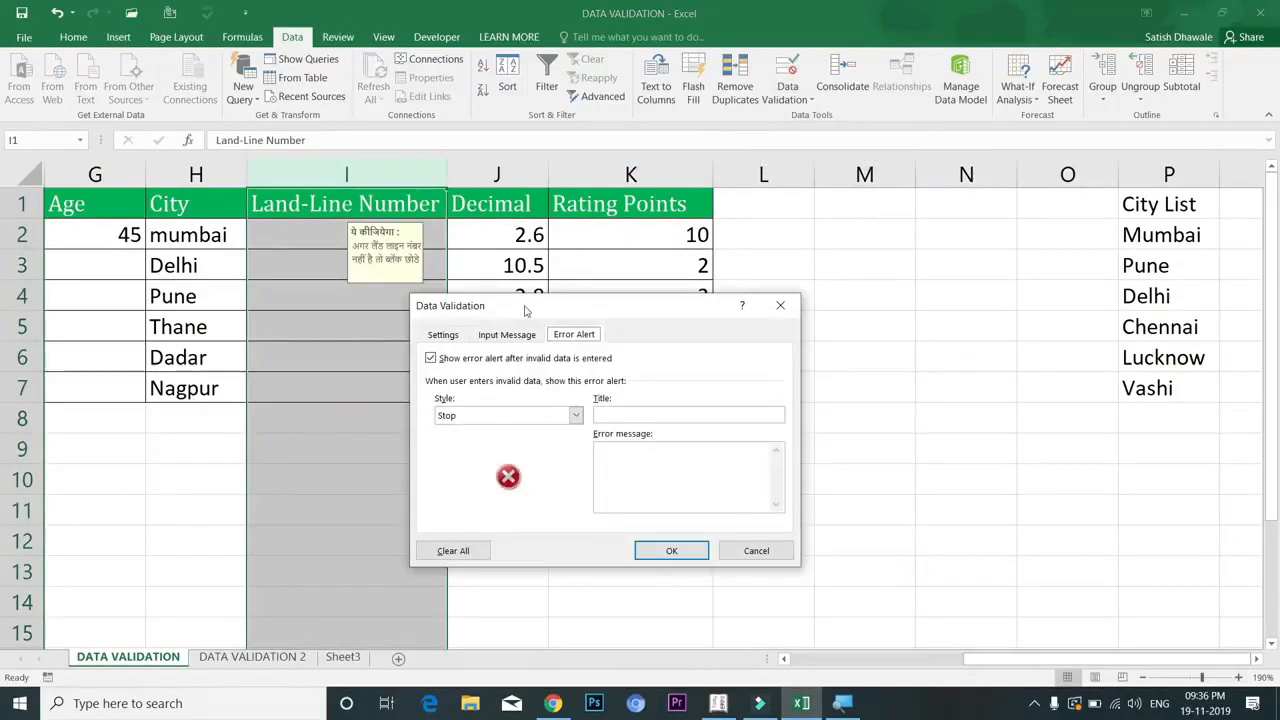
pyautogui.click(507, 334)
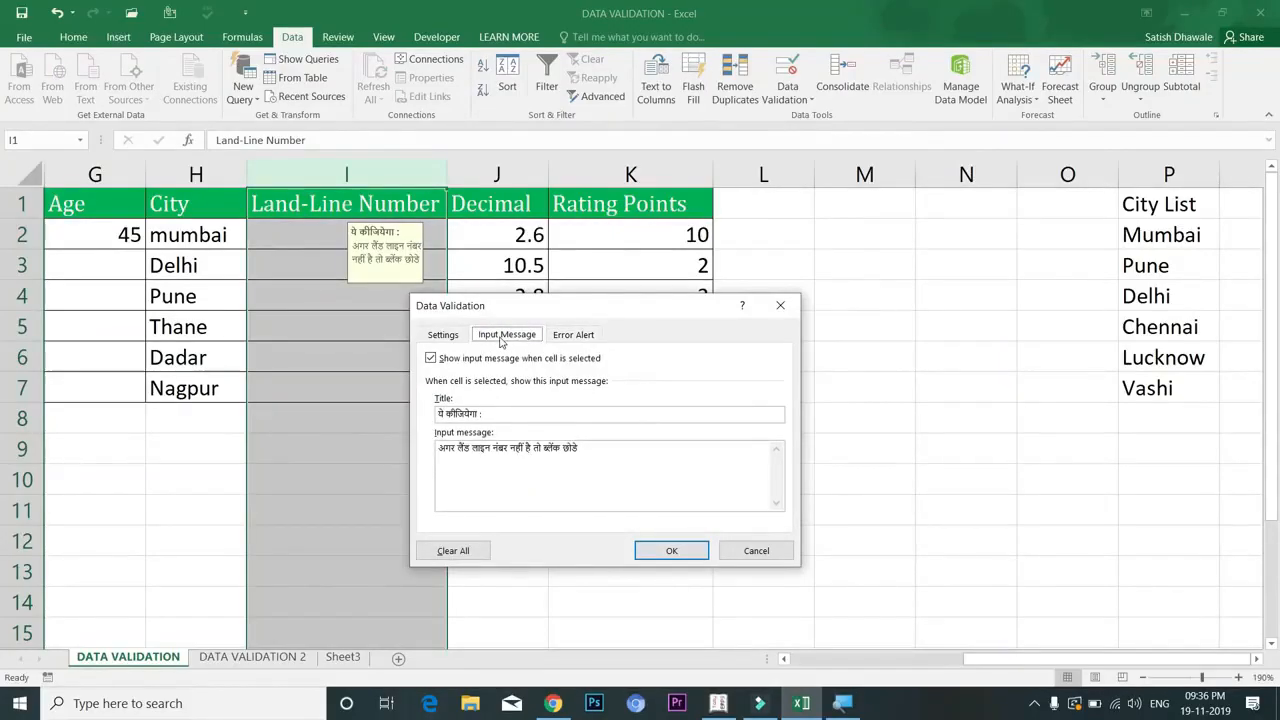
pyautogui.click(445, 336)
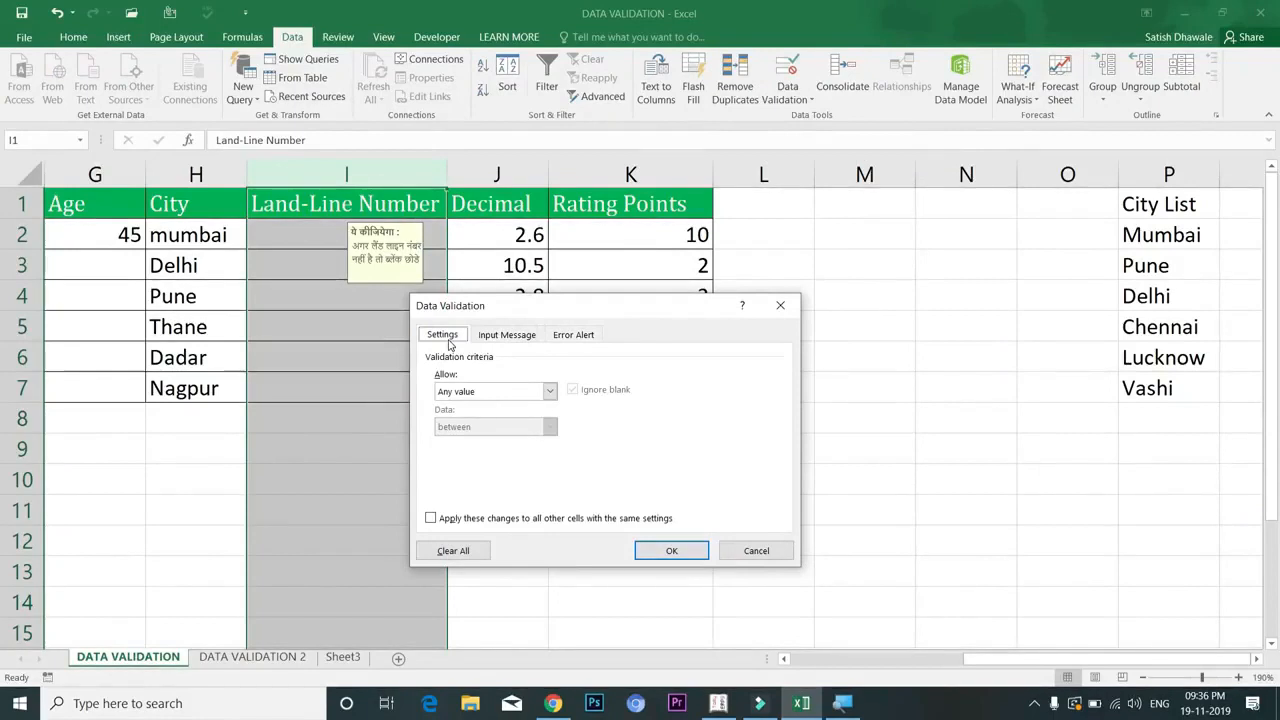
pyautogui.click(566, 338)
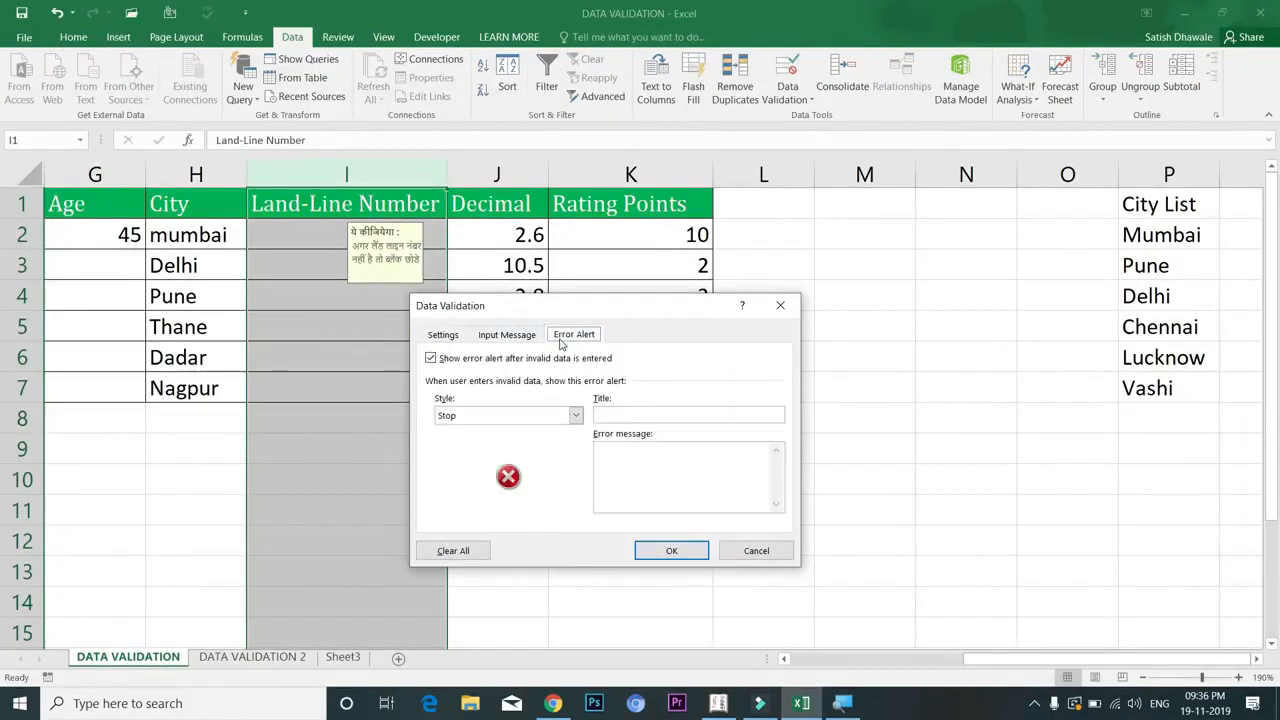
pyautogui.click(507, 336)
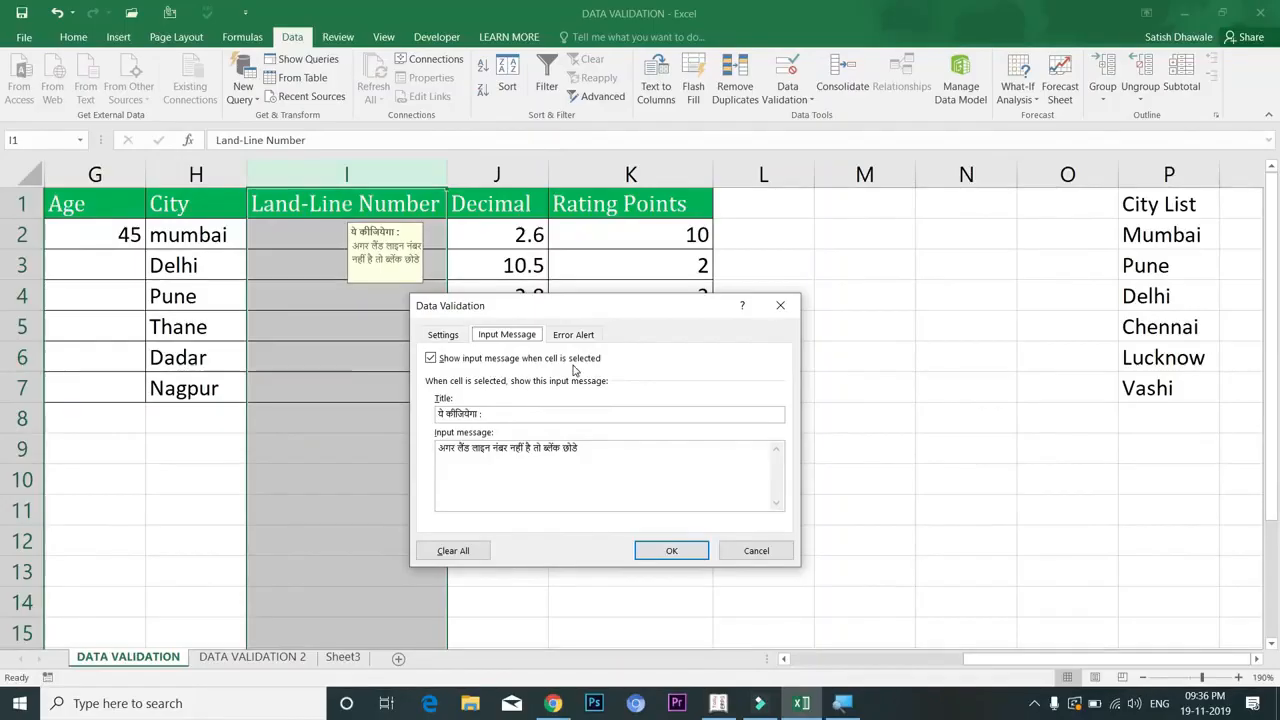
pyautogui.click(669, 553)
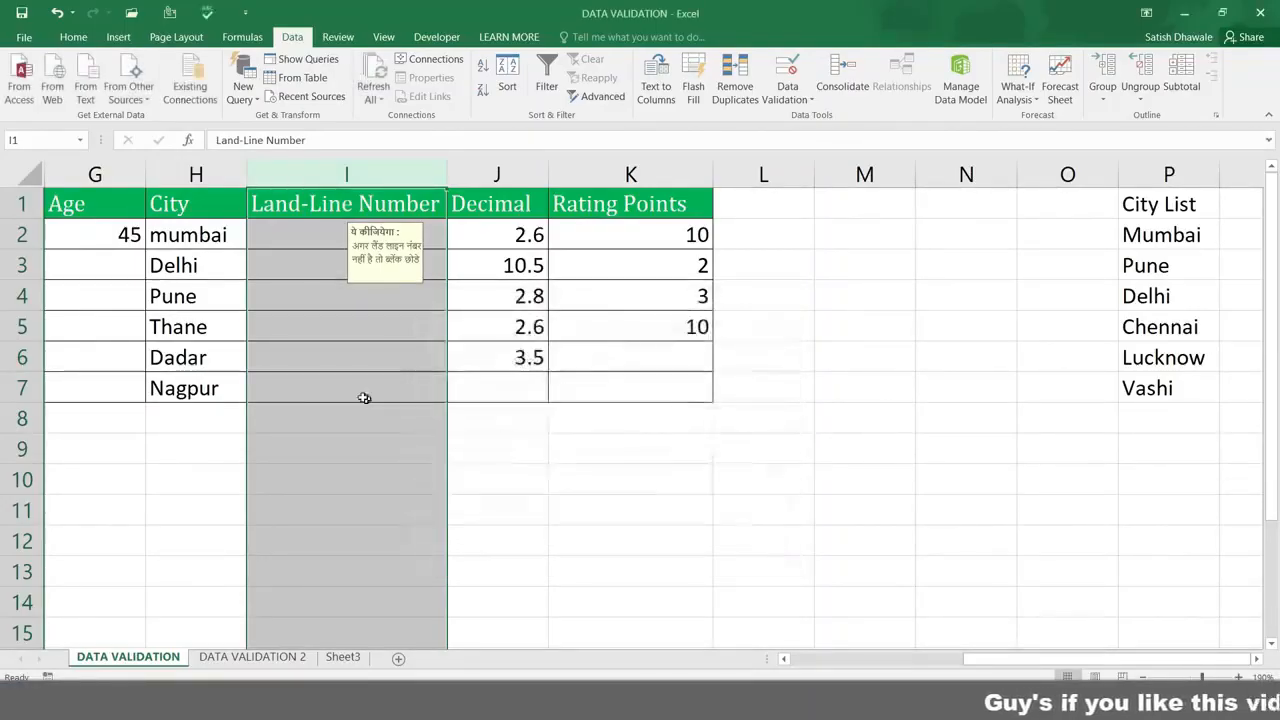
pyautogui.click(360, 386)
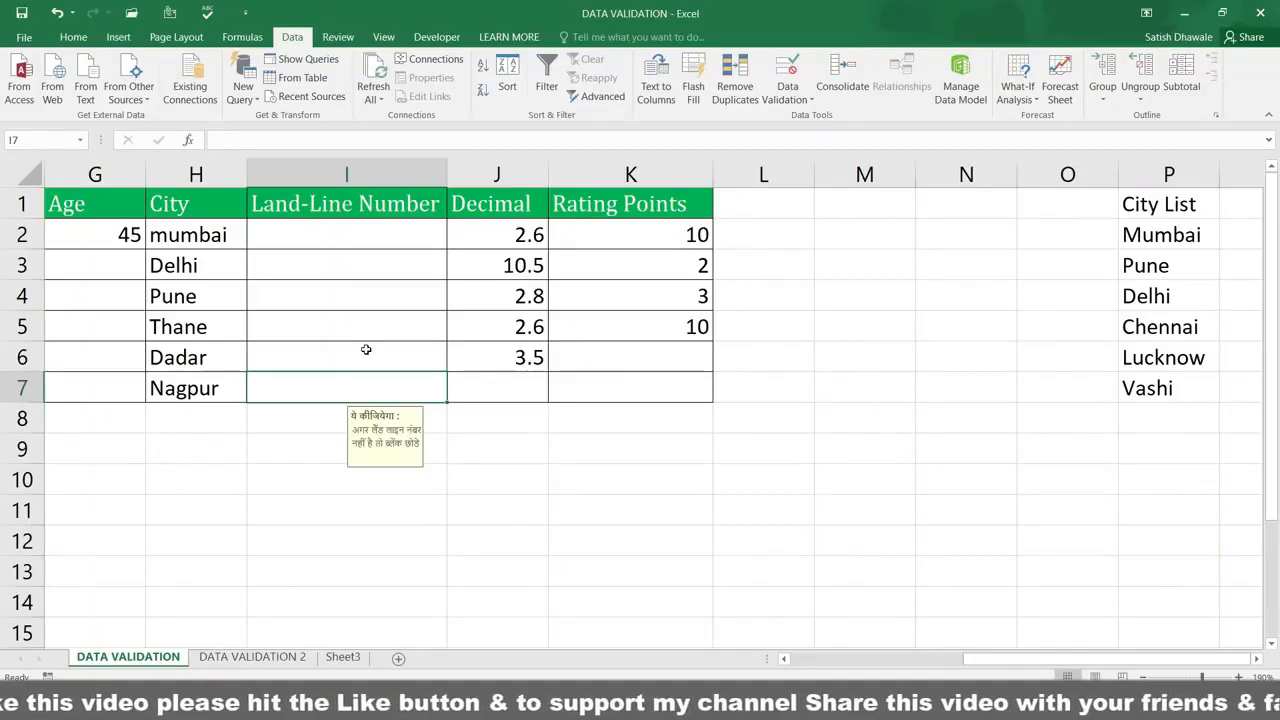
# Review the Decimal column's validation criteria, keeping Decimal as the allowed type, and close the rule.
pyautogui.click(511, 233)
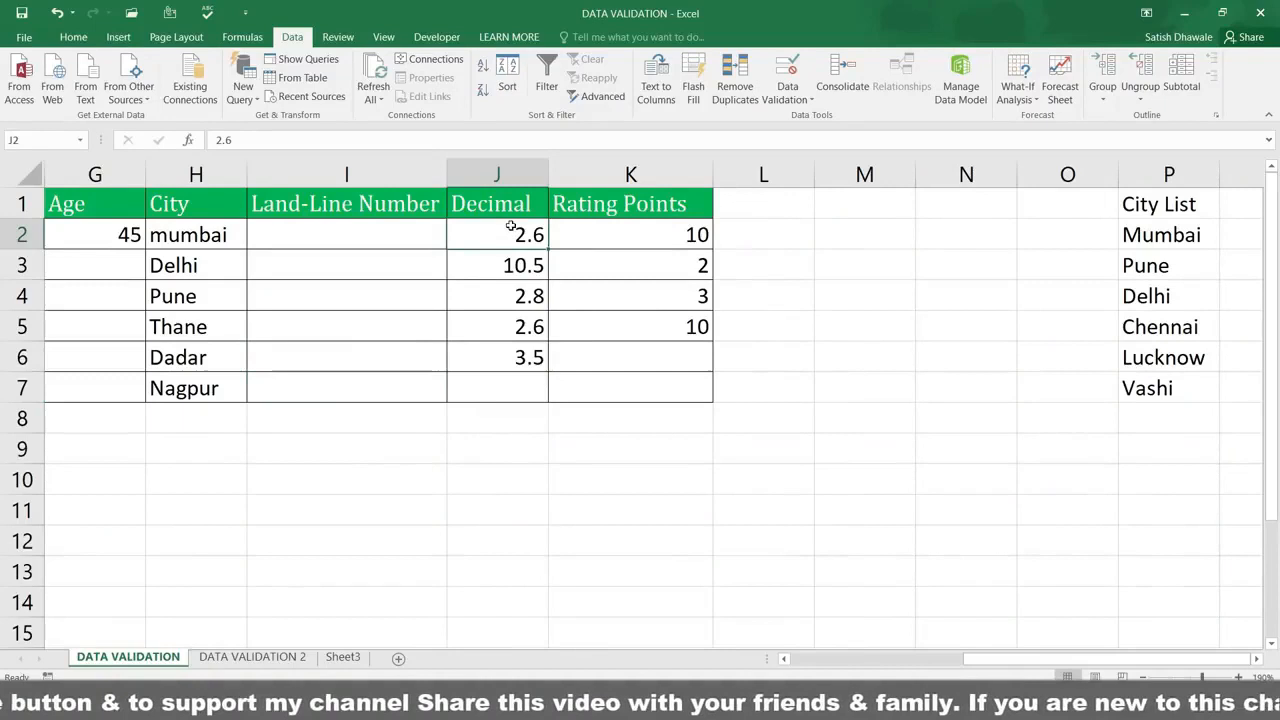
pyautogui.click(503, 176)
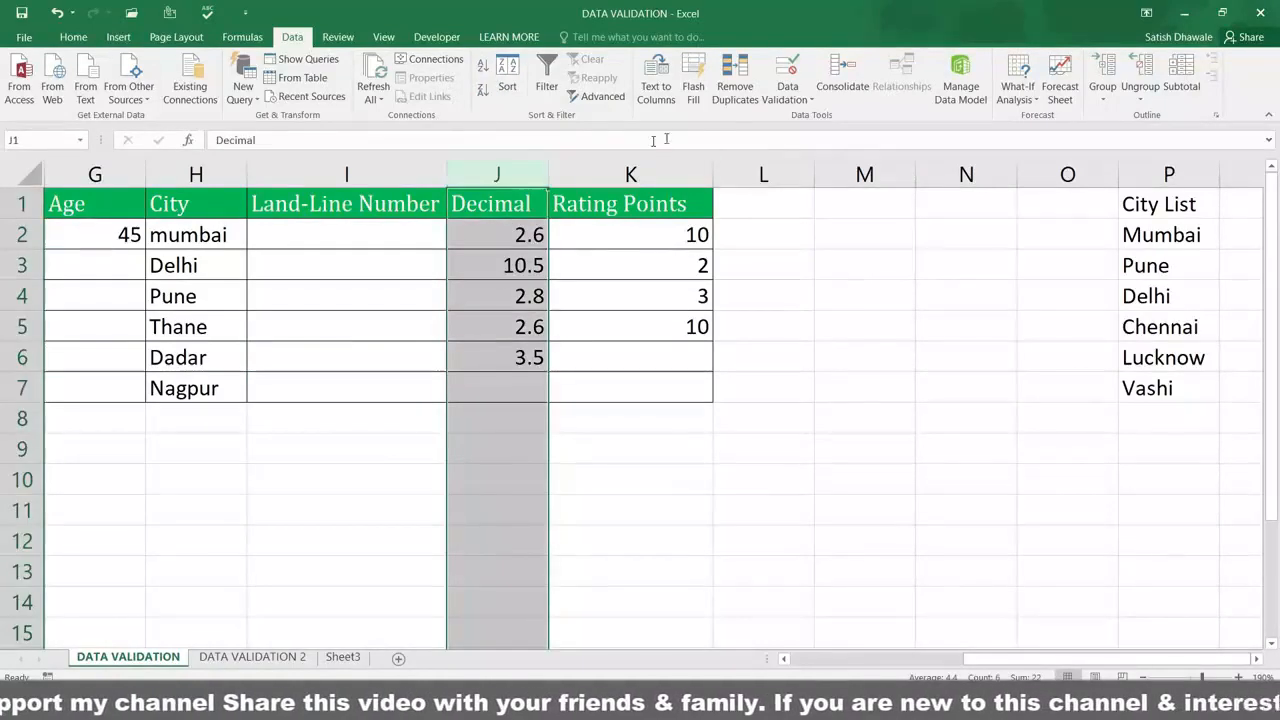
pyautogui.click(788, 96)
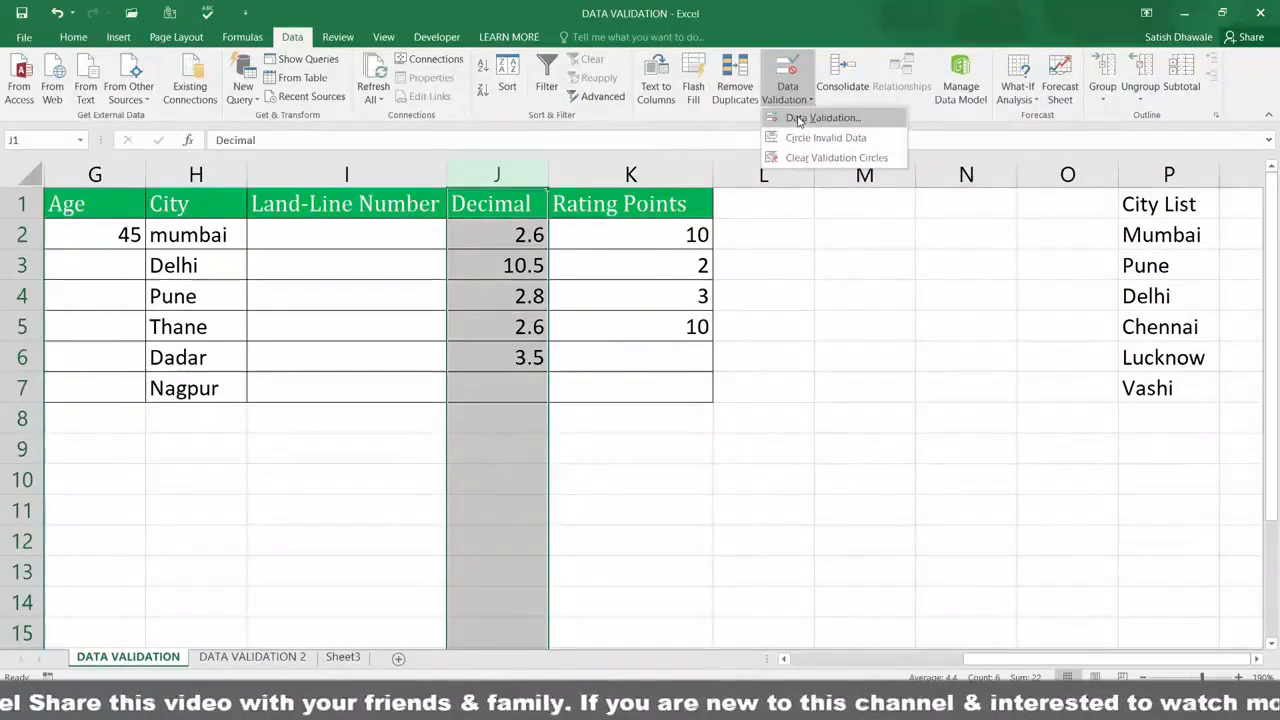
pyautogui.click(822, 118)
pyautogui.click(442, 334)
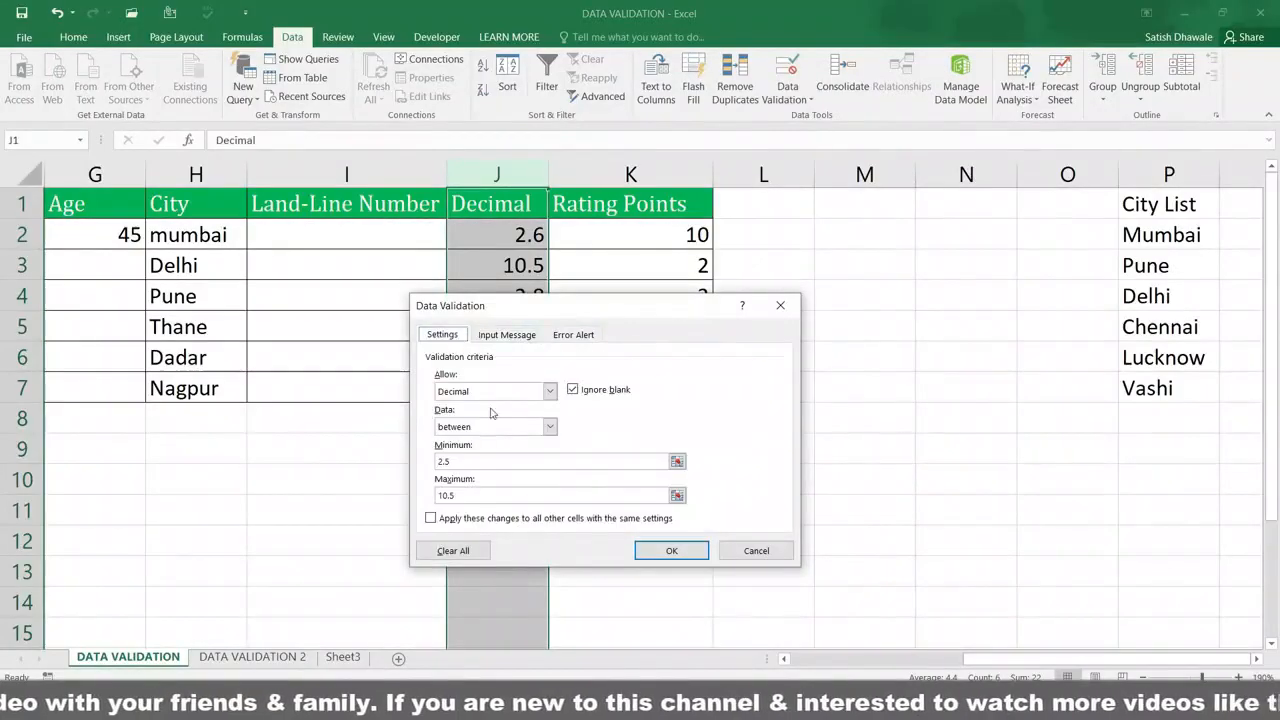
pyautogui.click(505, 394)
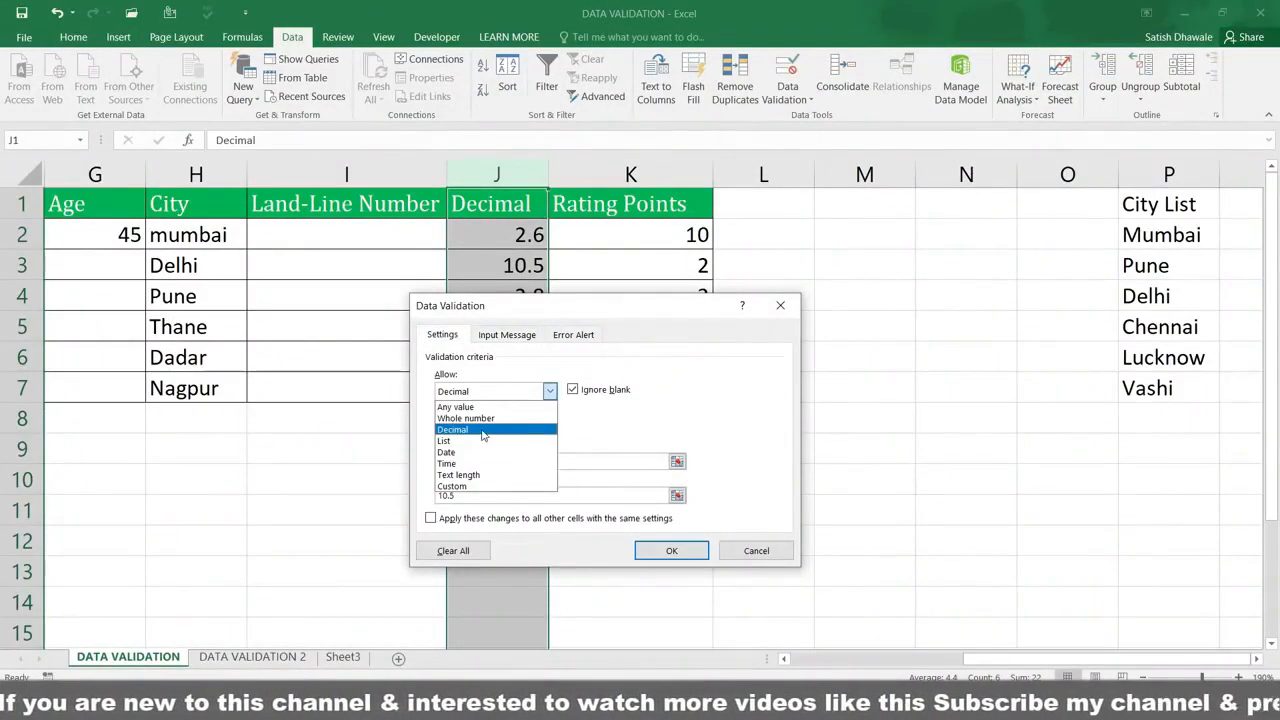
pyautogui.click(483, 430)
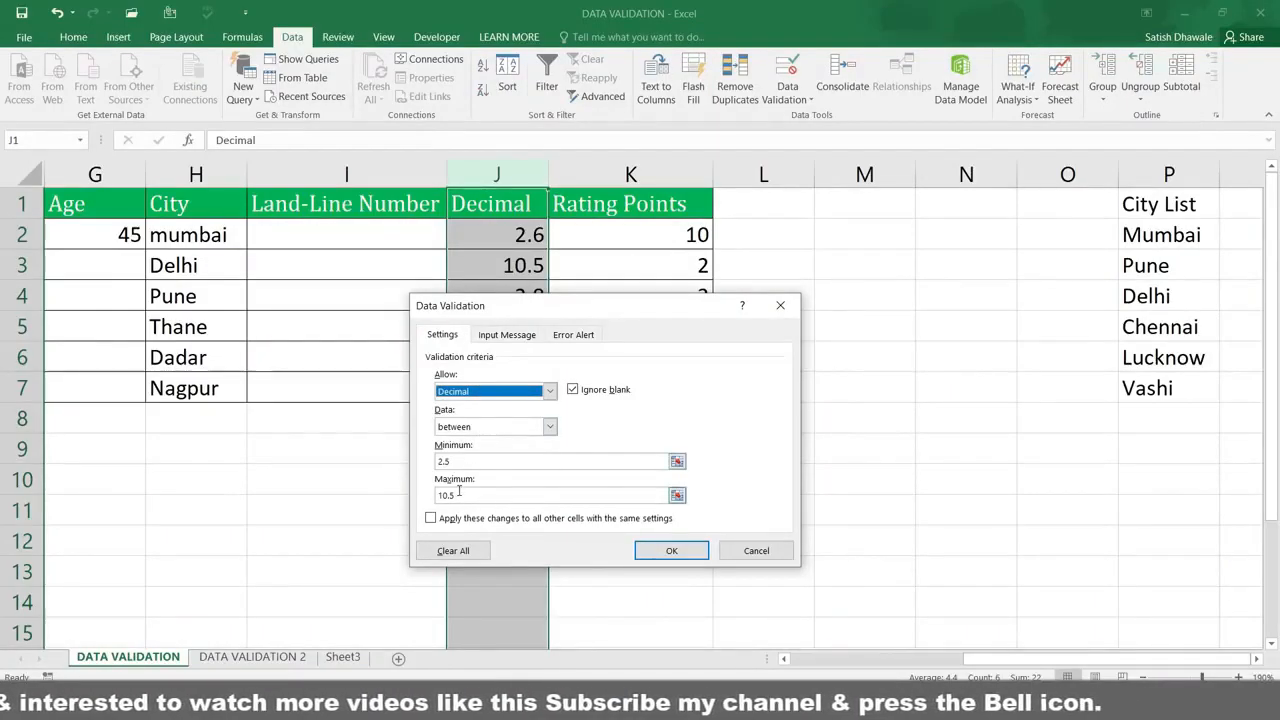
pyautogui.click(668, 551)
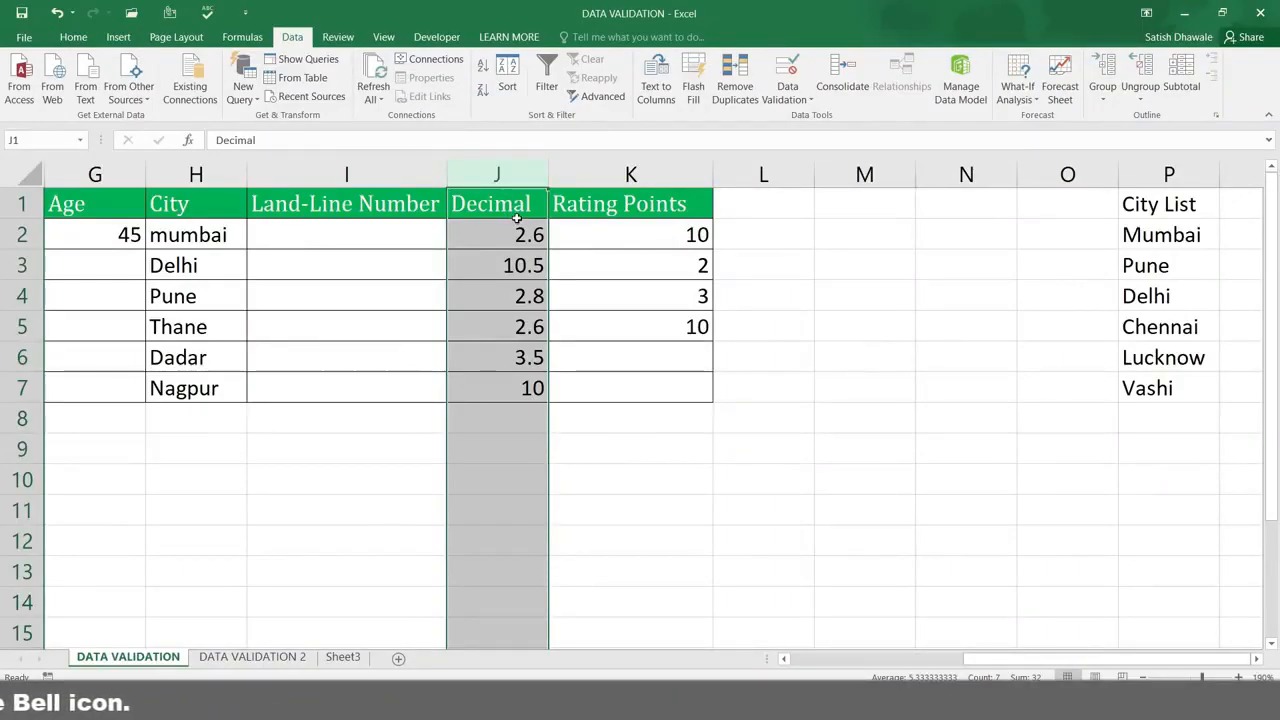
# Review the validation criteria and error alert of the Rating Points column's rule and close it.
pyautogui.click(602, 177)
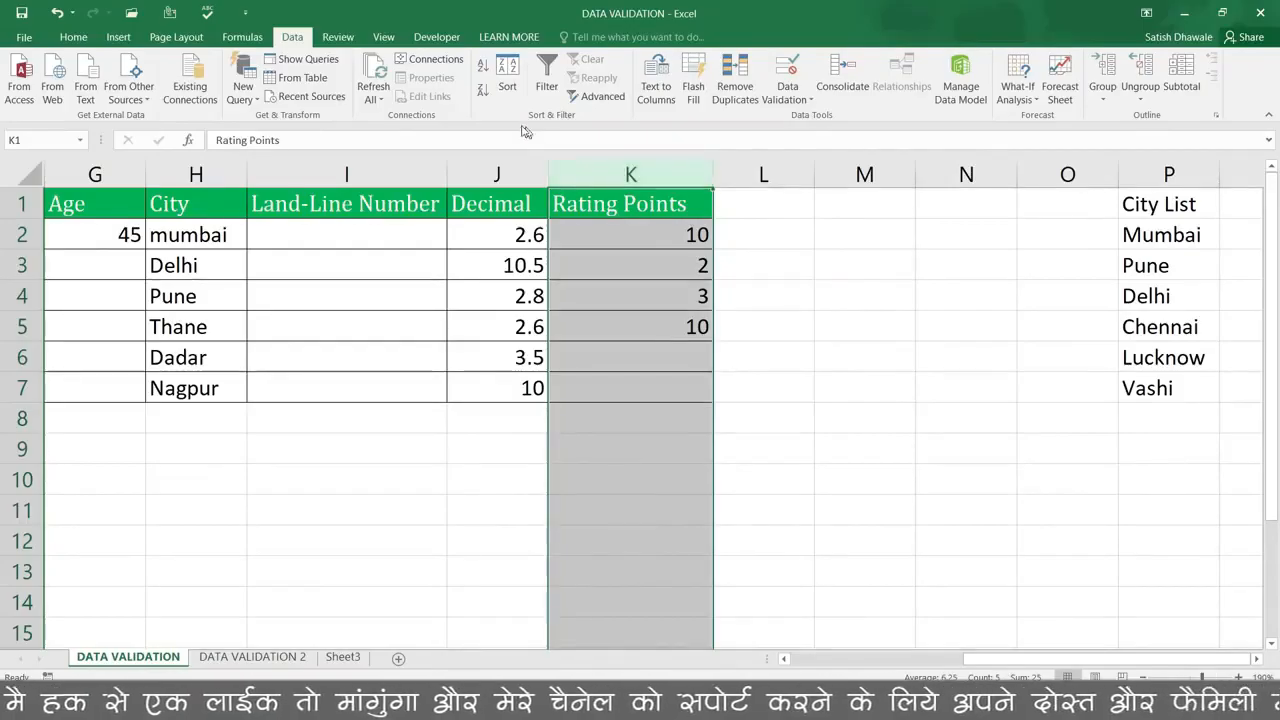
pyautogui.click(775, 100)
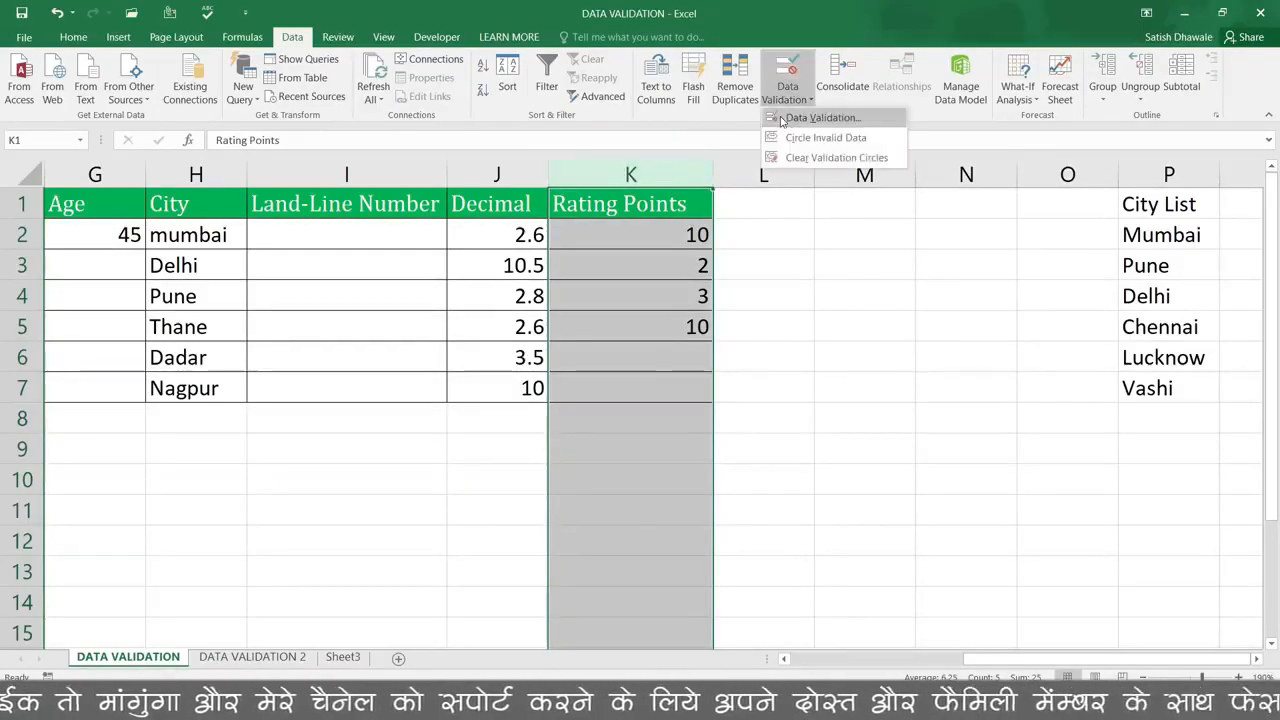
pyautogui.click(800, 125)
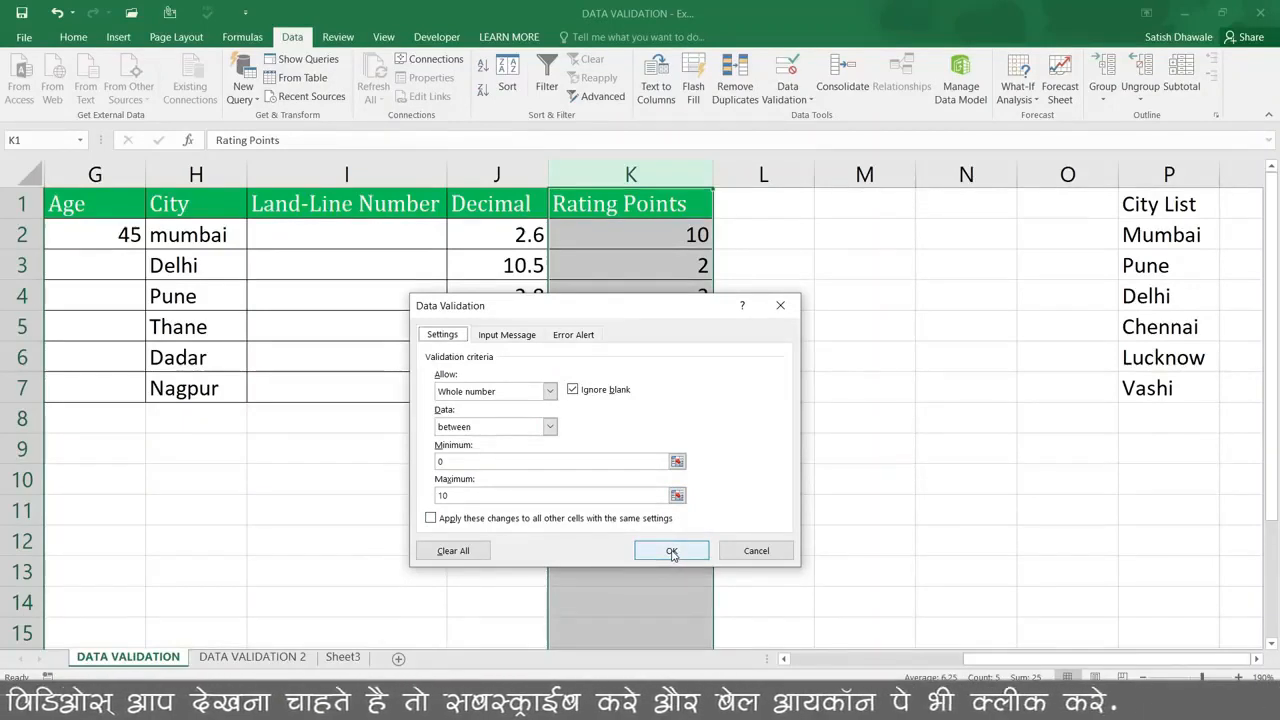
pyautogui.click(573, 335)
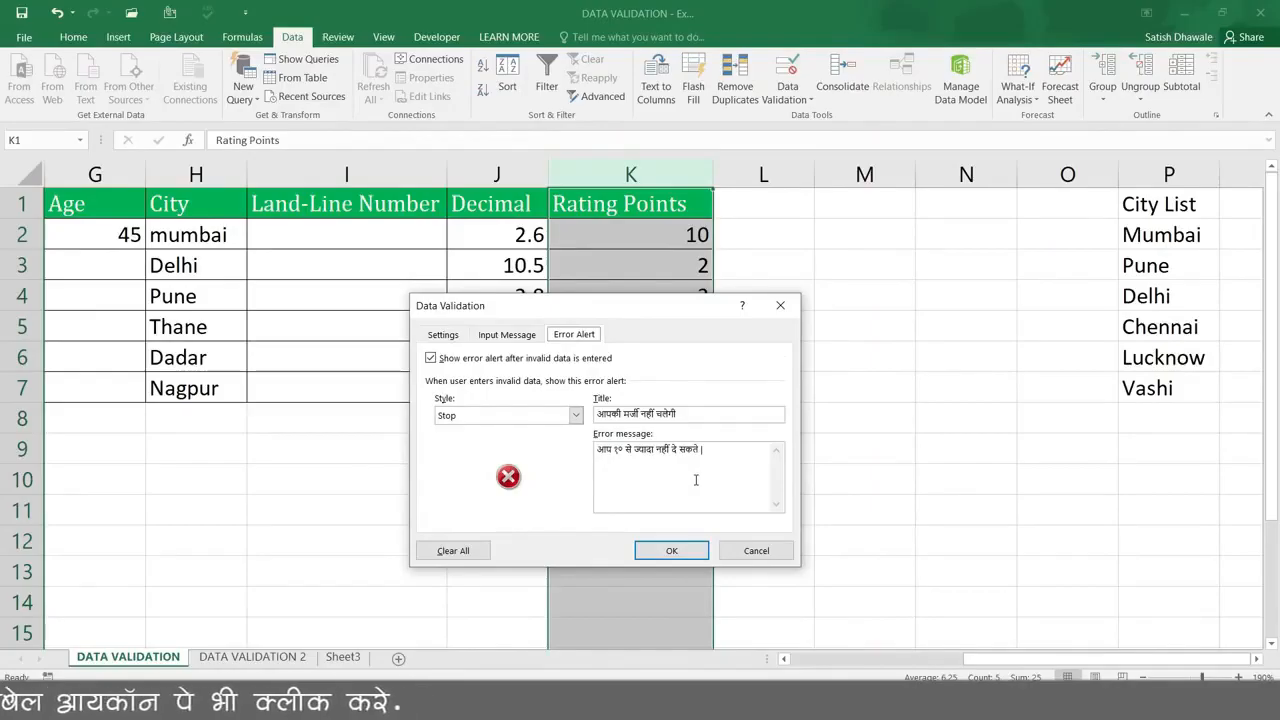
pyautogui.click(674, 551)
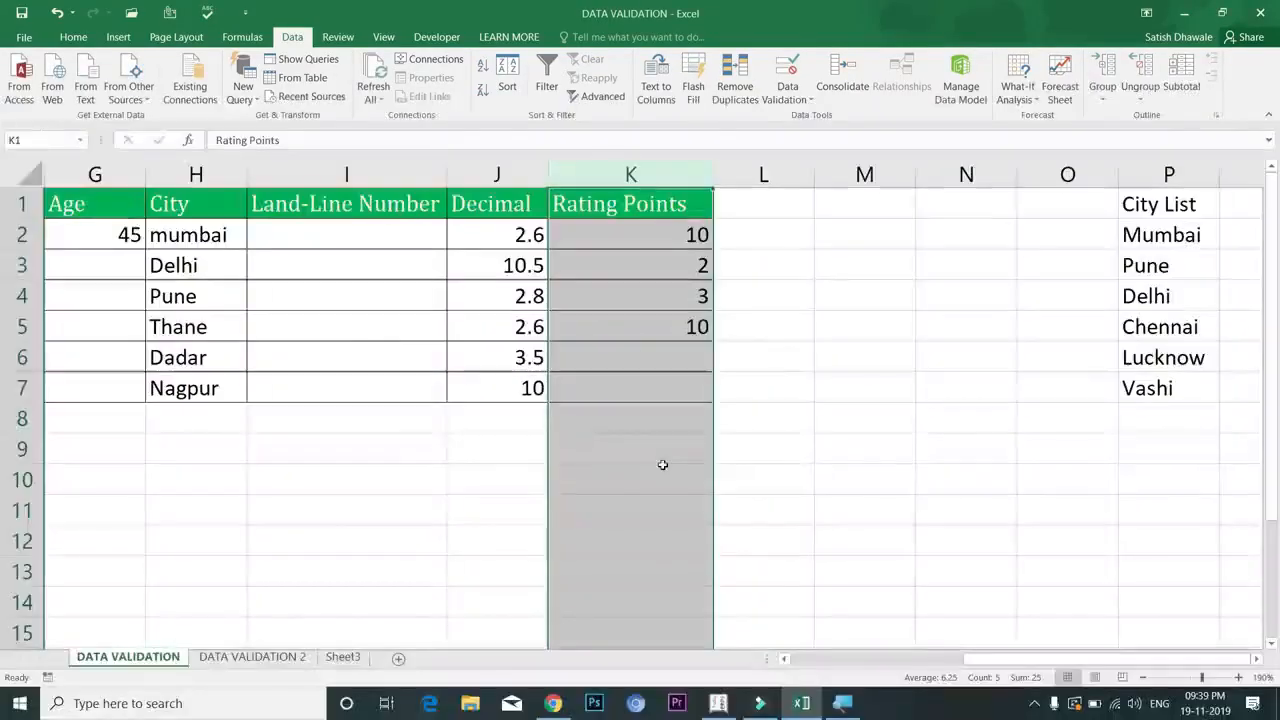
# View the game and player selection table on sheet DATA VALIDATION 2 and the source lists on Sheet3.
pyautogui.click(264, 658)
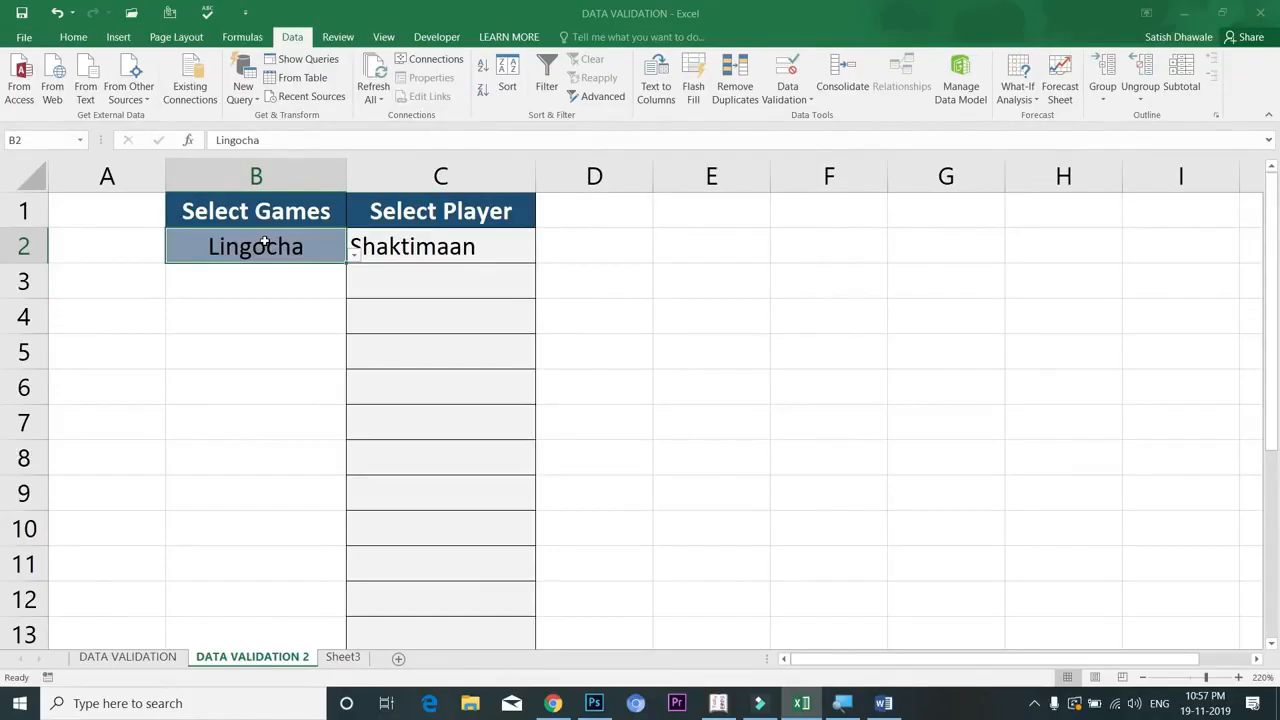
pyautogui.click(344, 657)
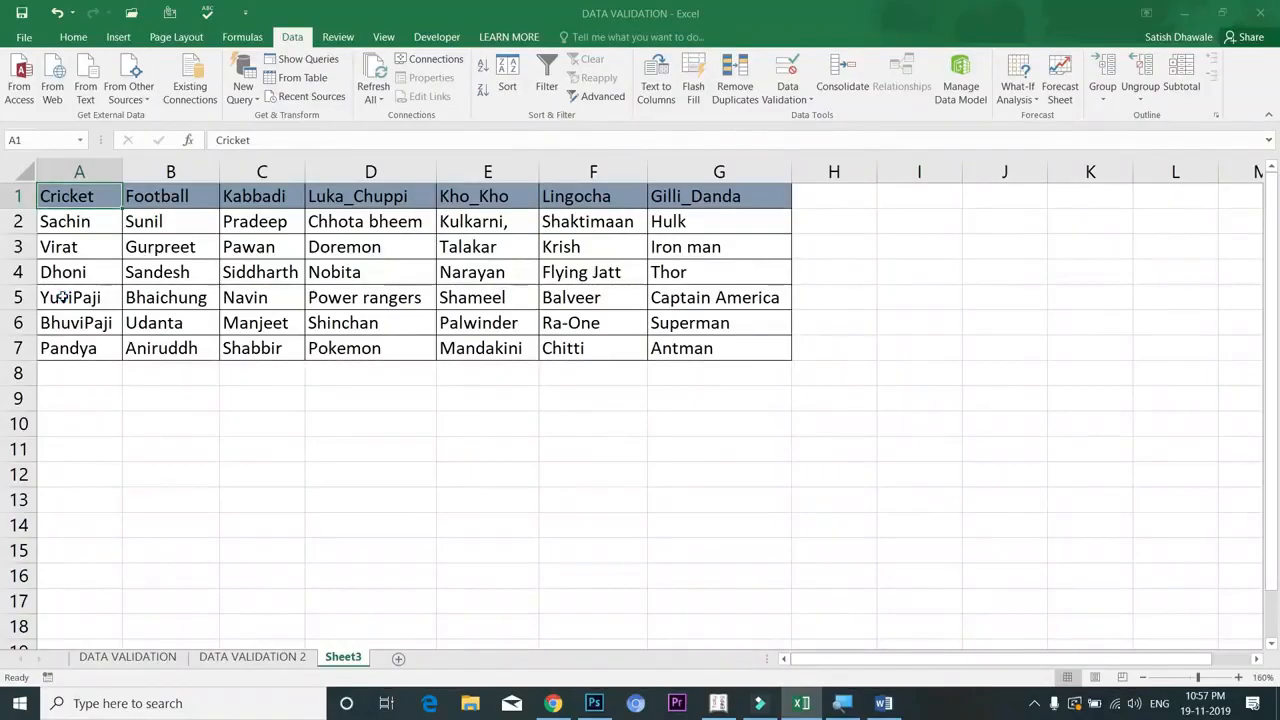
pyautogui.scroll(1, 61, 296)
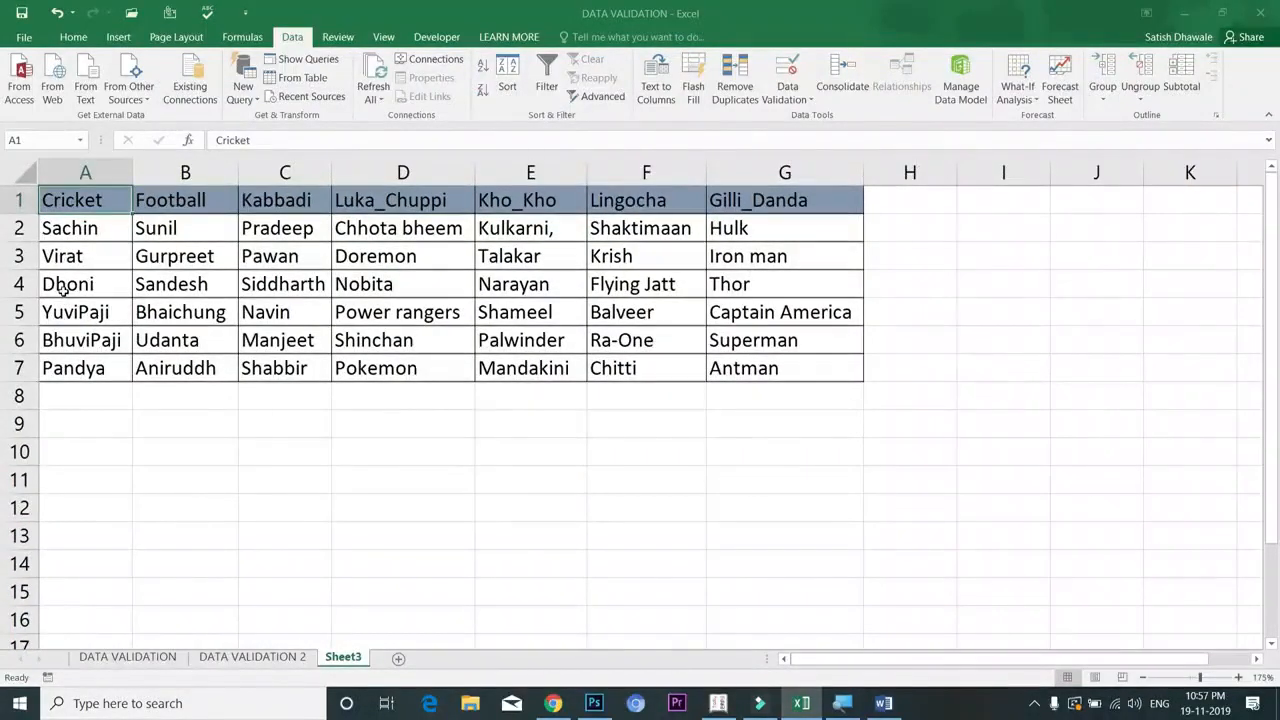
pyautogui.hotkey('alt', 'v')
pyautogui.press('z')
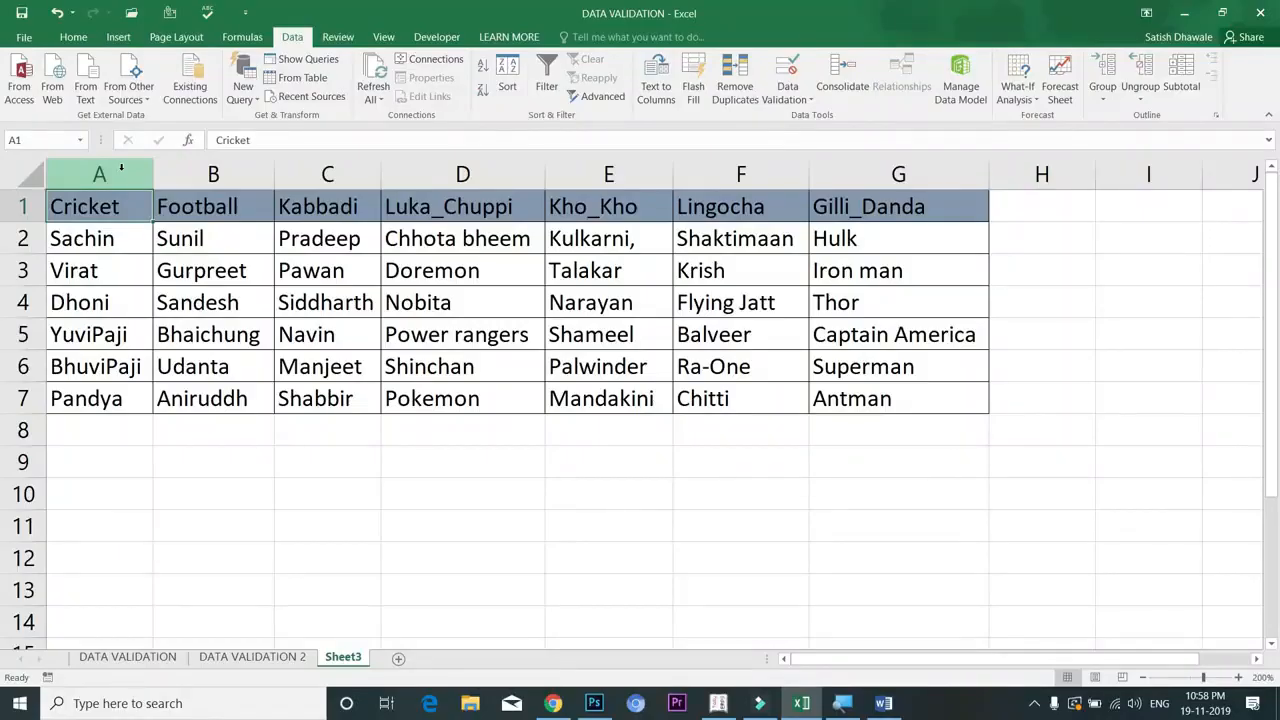
# Examine each game's player list on Sheet3 from Cricket to Gilli_Danda, and highlight the game names in A1:G1.
pyautogui.click(121, 174)
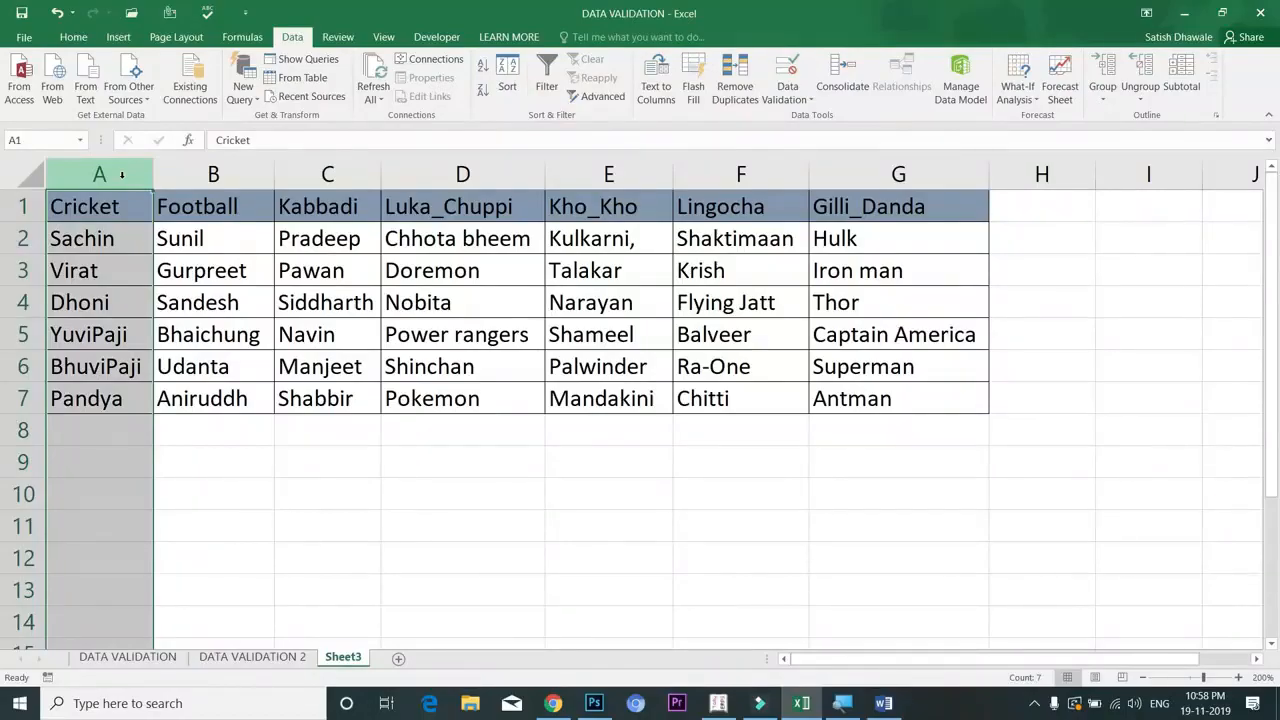
pyautogui.click(176, 178)
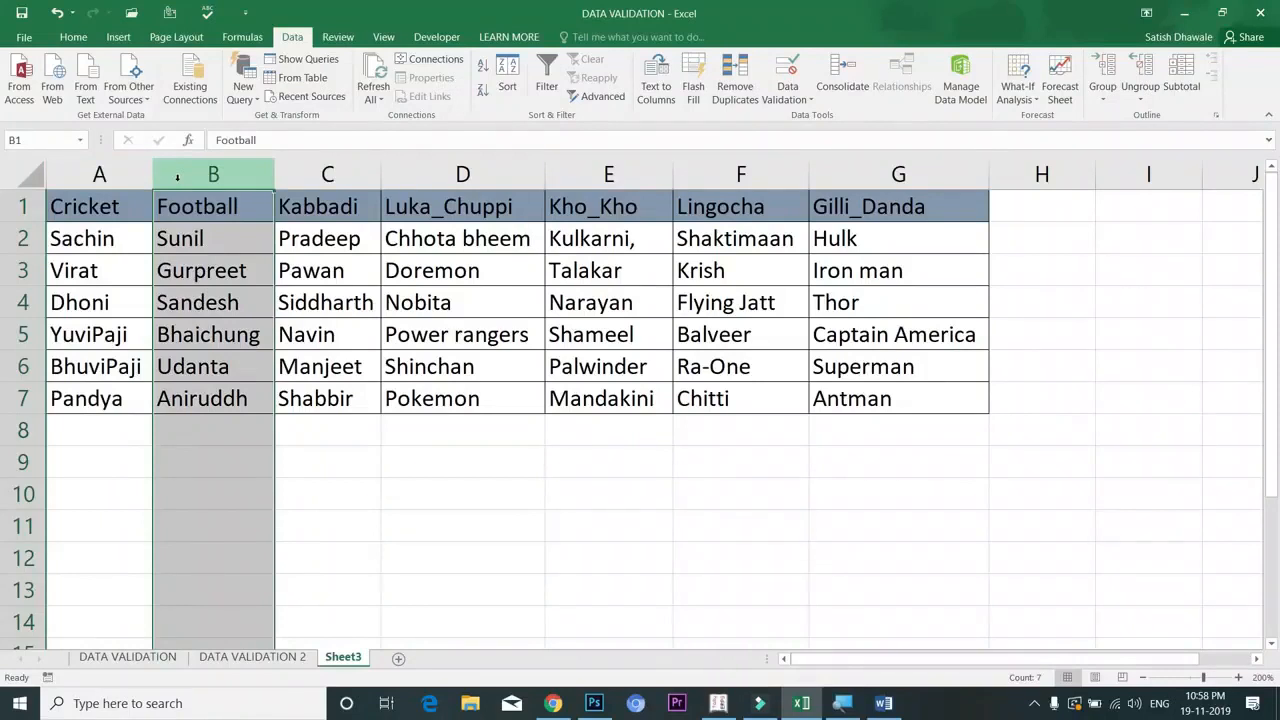
pyautogui.click(325, 176)
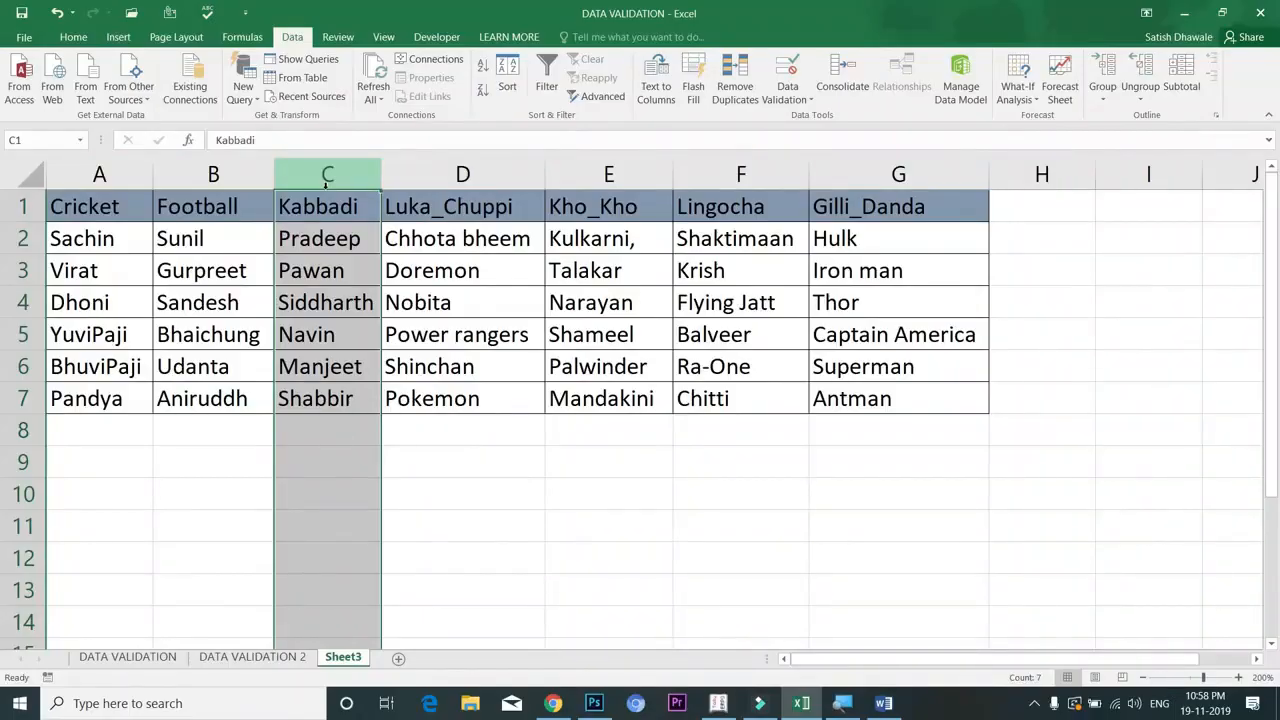
pyautogui.click(488, 163)
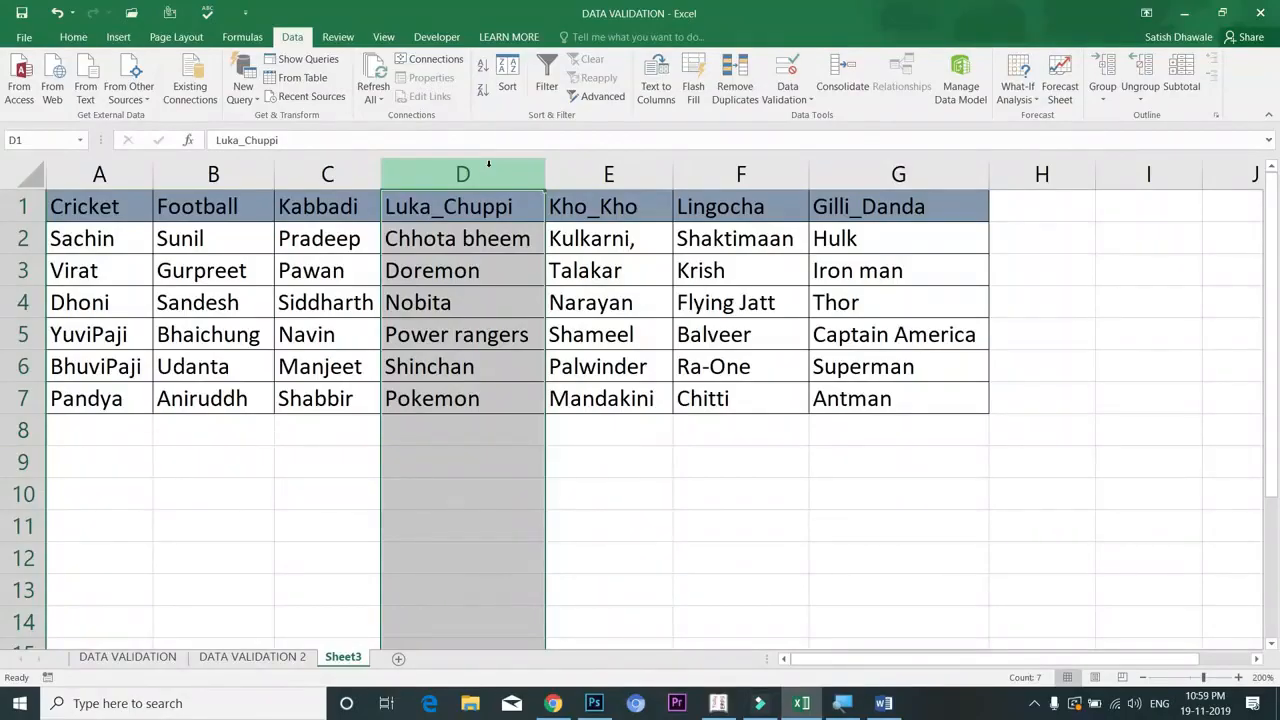
pyautogui.click(619, 158)
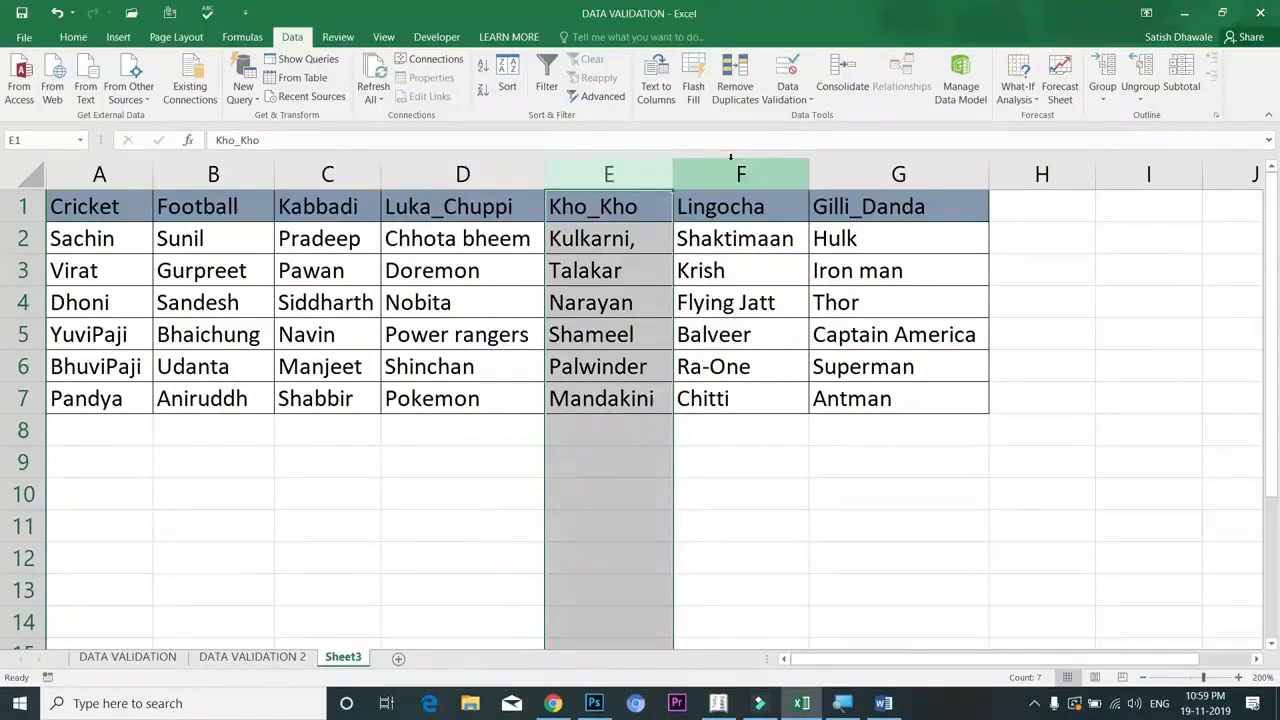
pyautogui.click(736, 173)
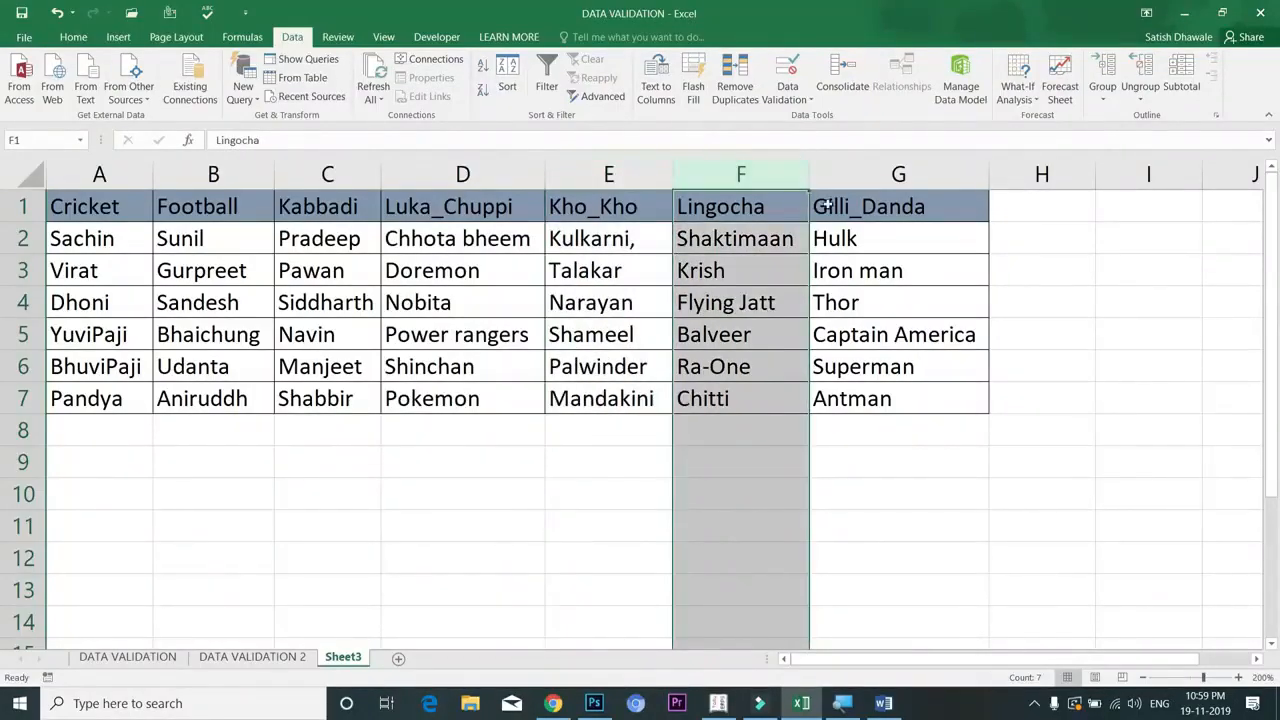
pyautogui.click(855, 174)
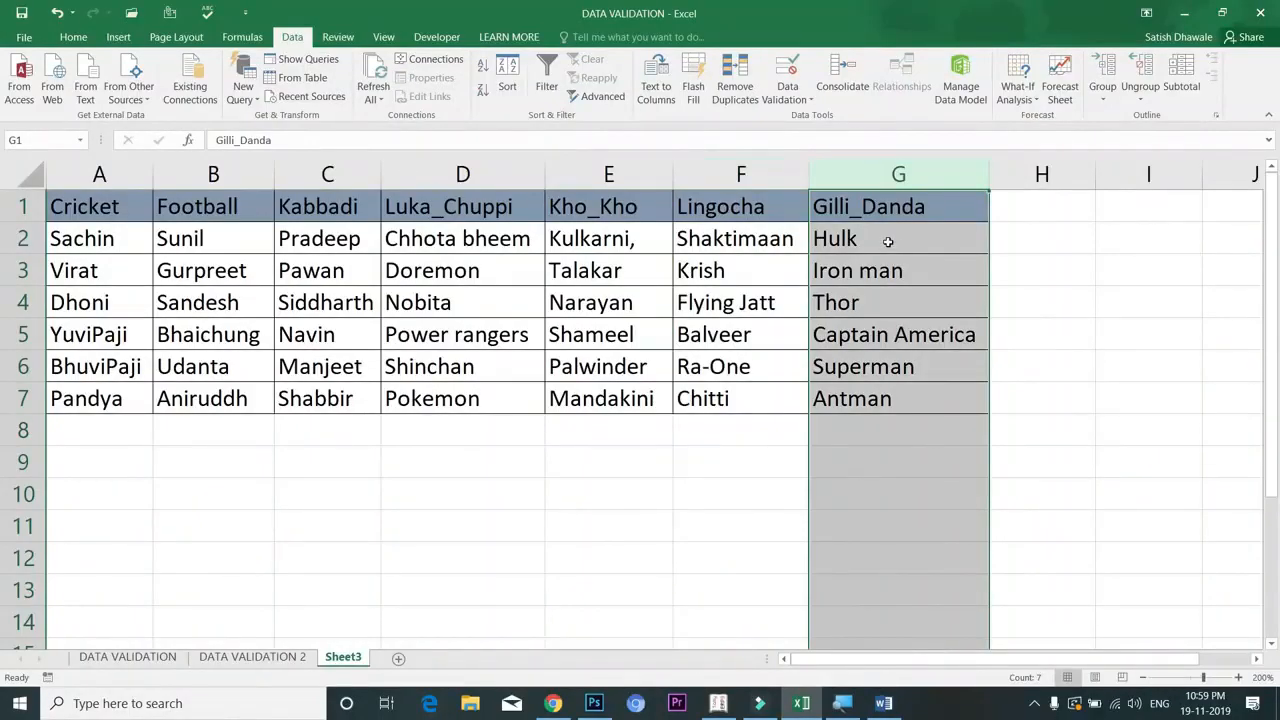
pyautogui.click(771, 176)
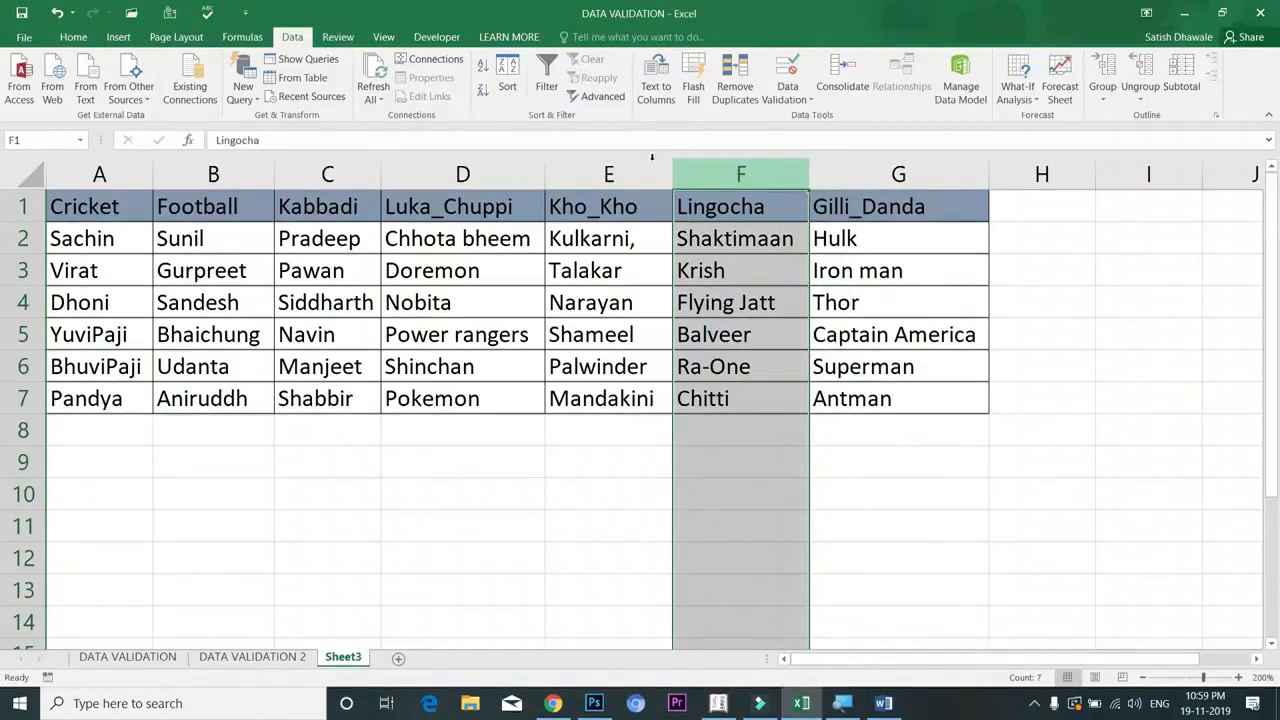
pyautogui.click(133, 178)
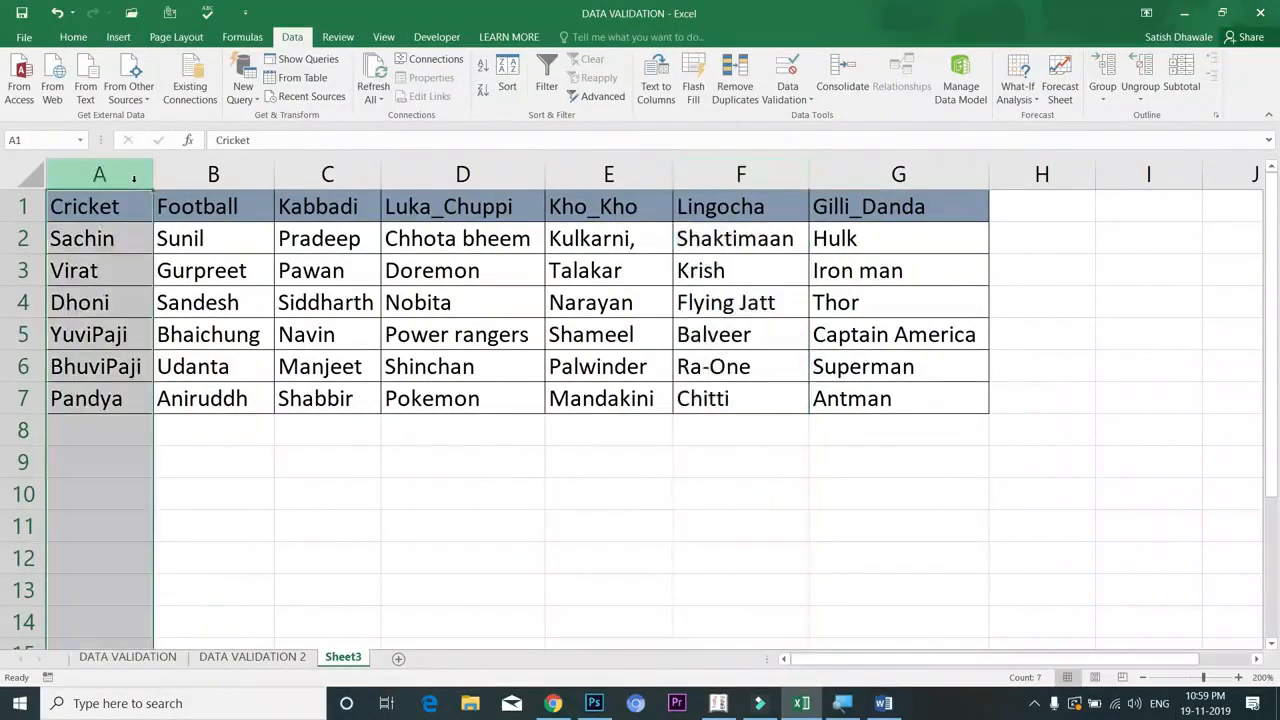
pyautogui.moveTo(140, 204); pyautogui.dragTo(875, 221)
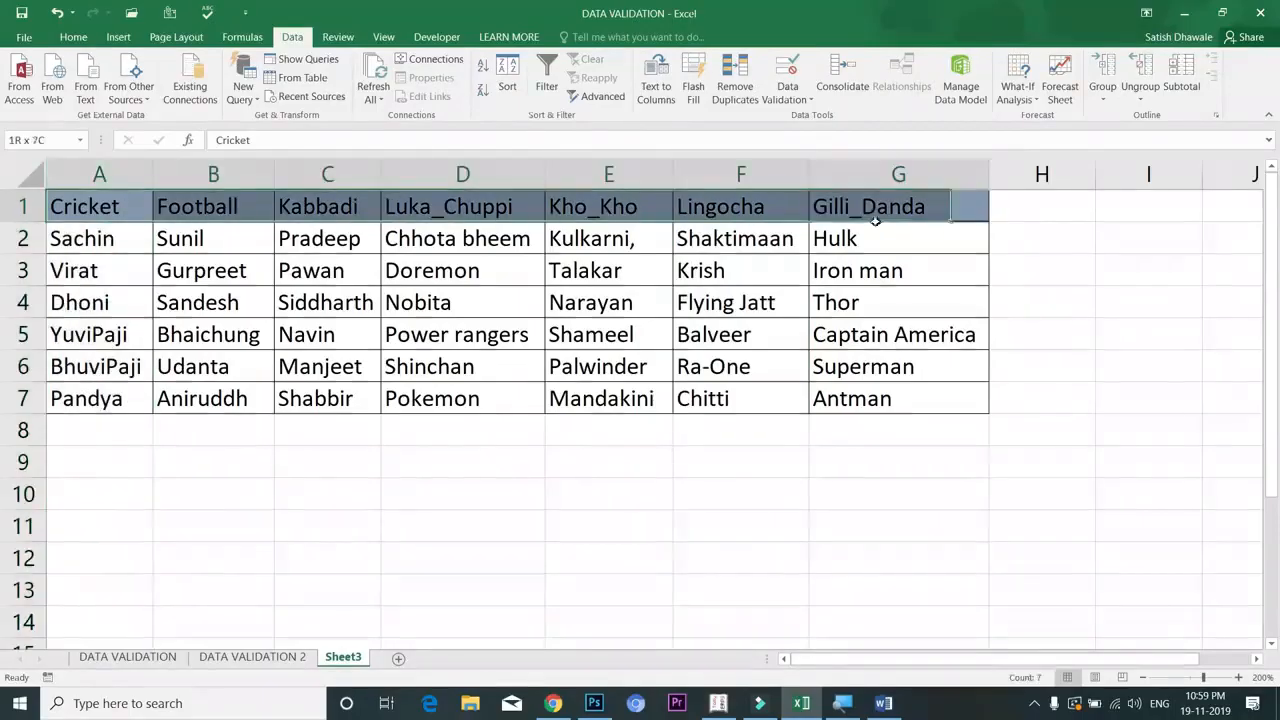
# On sheet DATA VALIDATION 2, set the game in B2 to Cricket and pick its first listed player in C2.
pyautogui.click(287, 656)
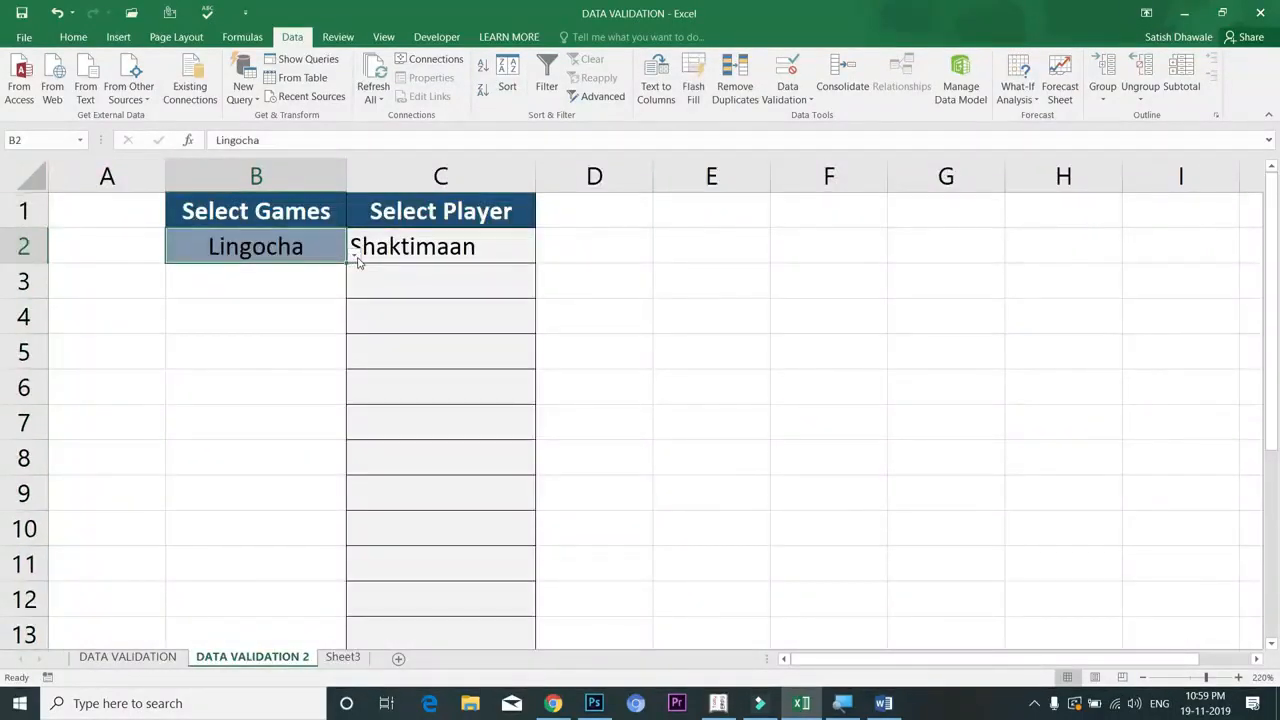
pyautogui.click(357, 256)
pyautogui.click(313, 276)
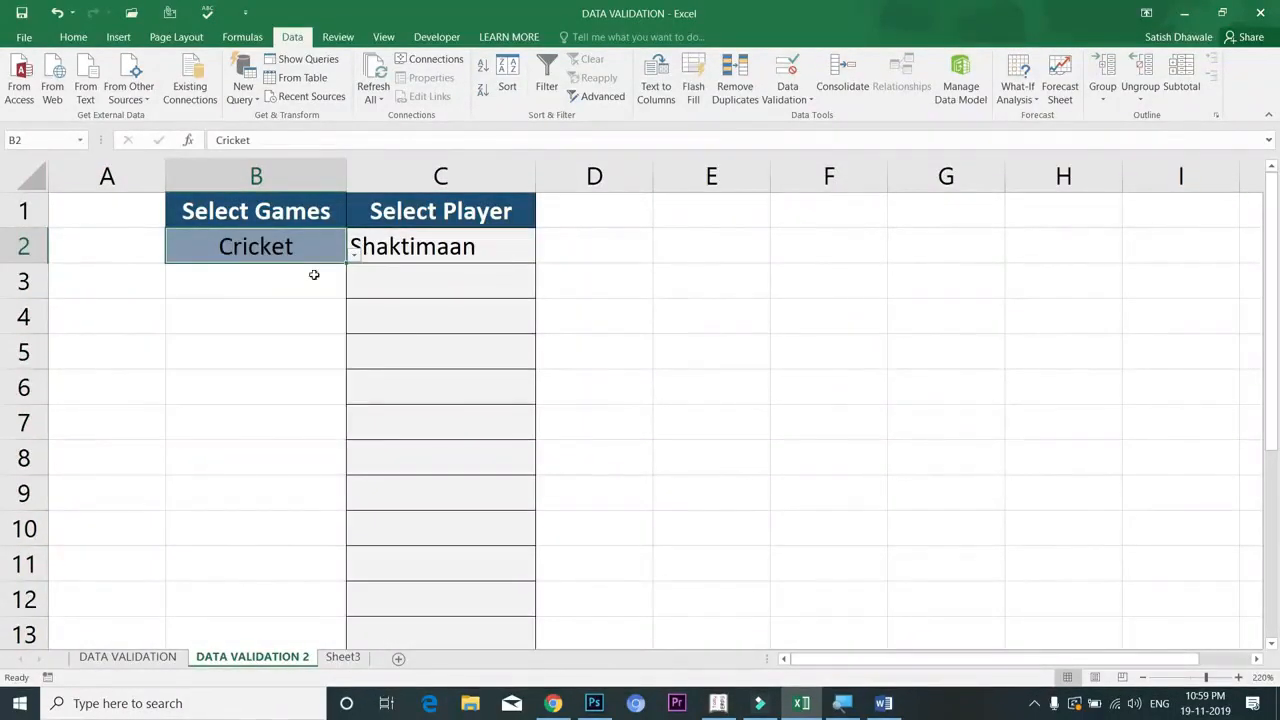
pyautogui.click(441, 249)
pyautogui.click(543, 256)
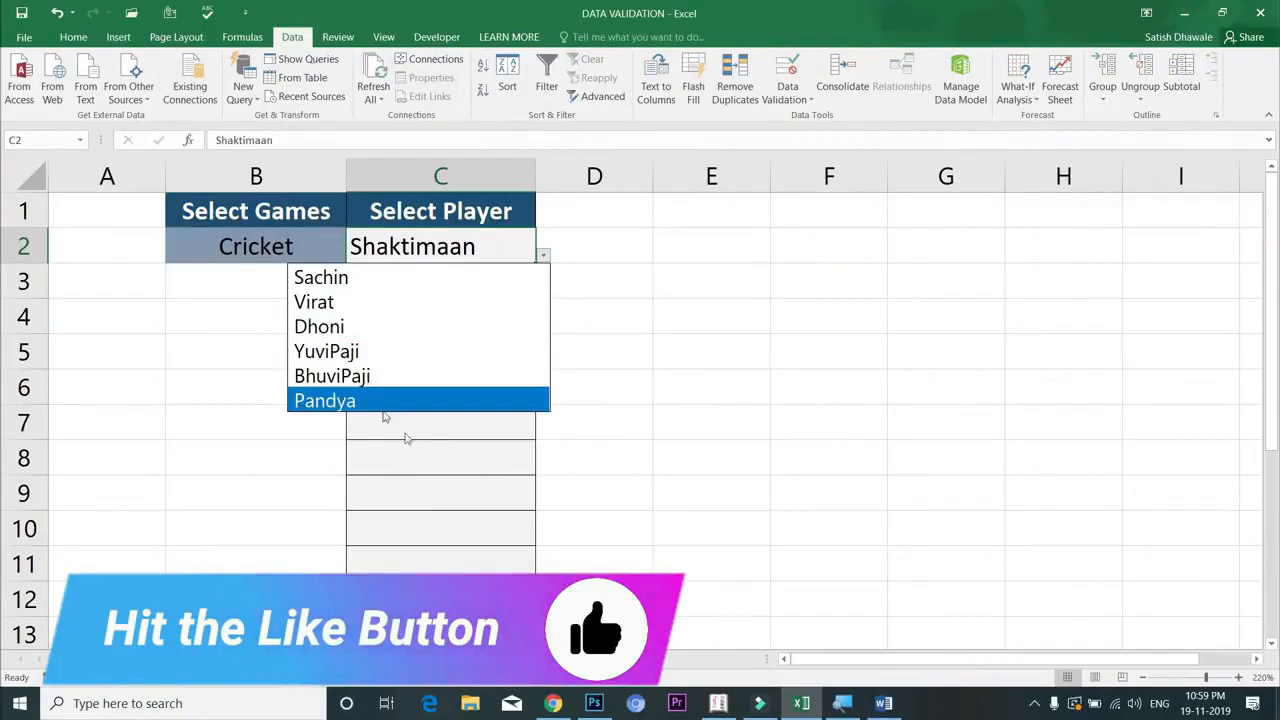
pyautogui.click(298, 279)
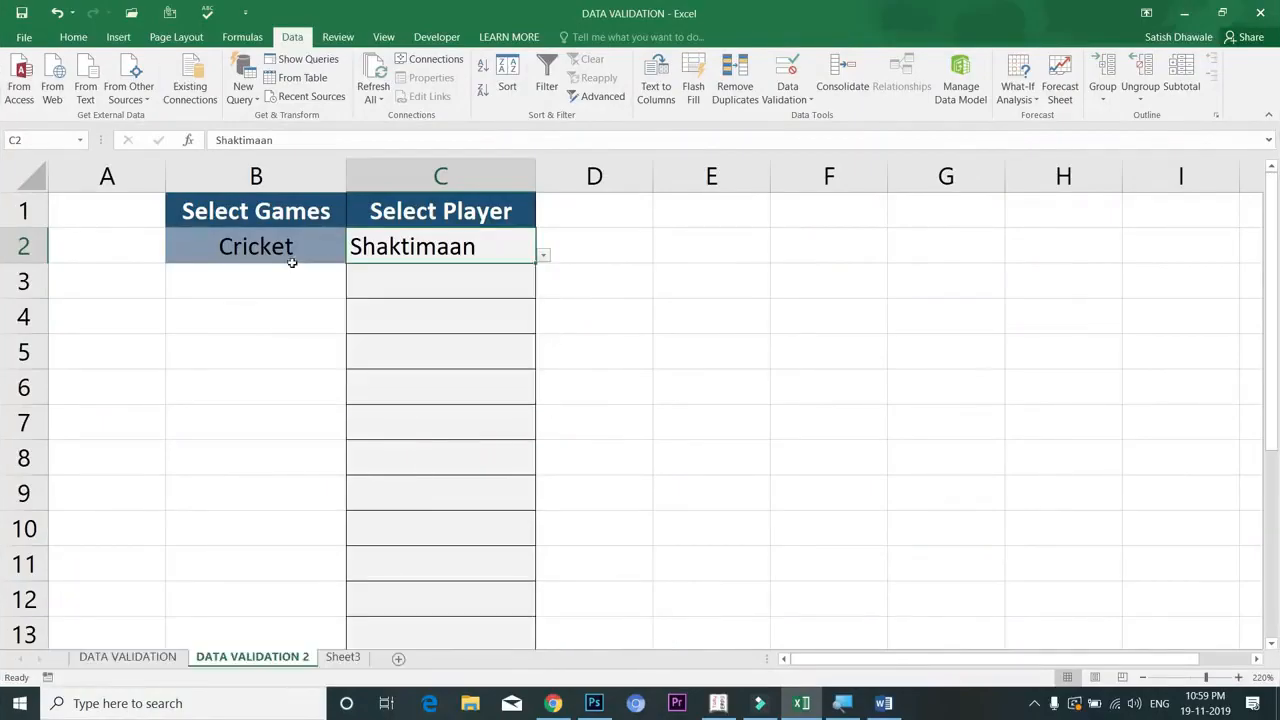
# Set the game in B2 to Kho_Kho and view the players offered for it in C2.
pyautogui.click(305, 247)
pyautogui.click(355, 260)
pyautogui.click(355, 260)
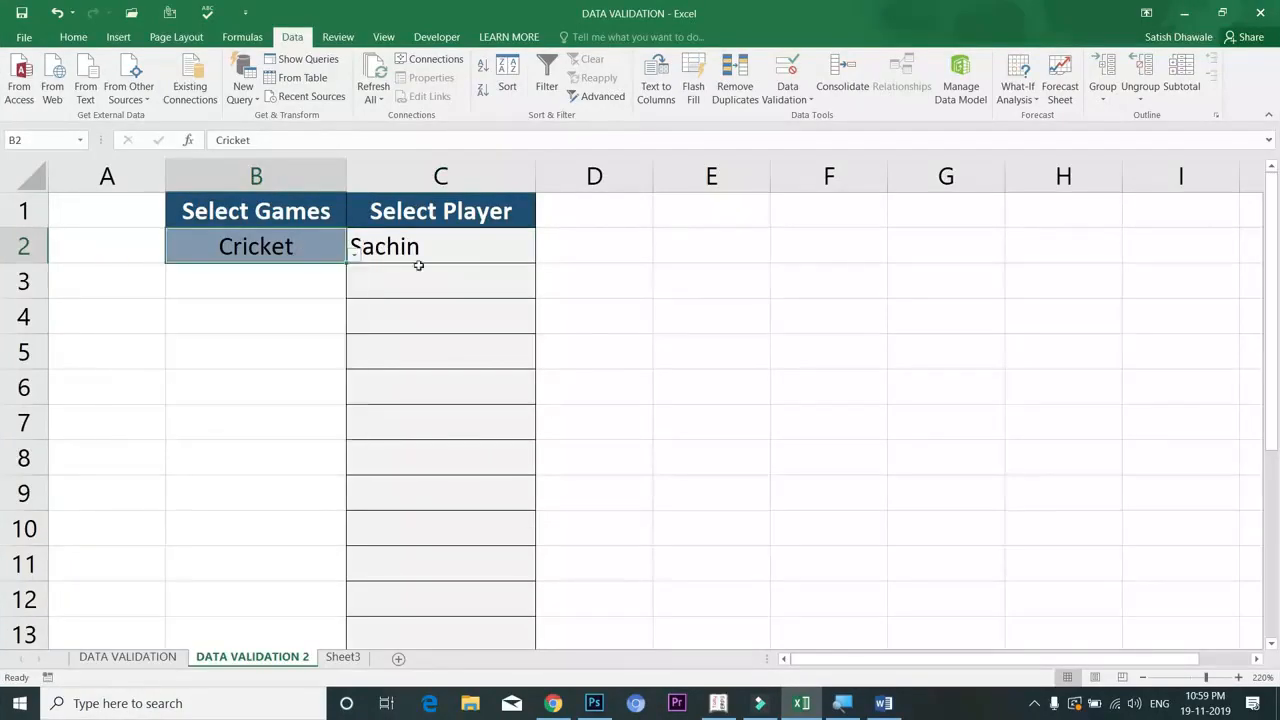
pyautogui.click(354, 257)
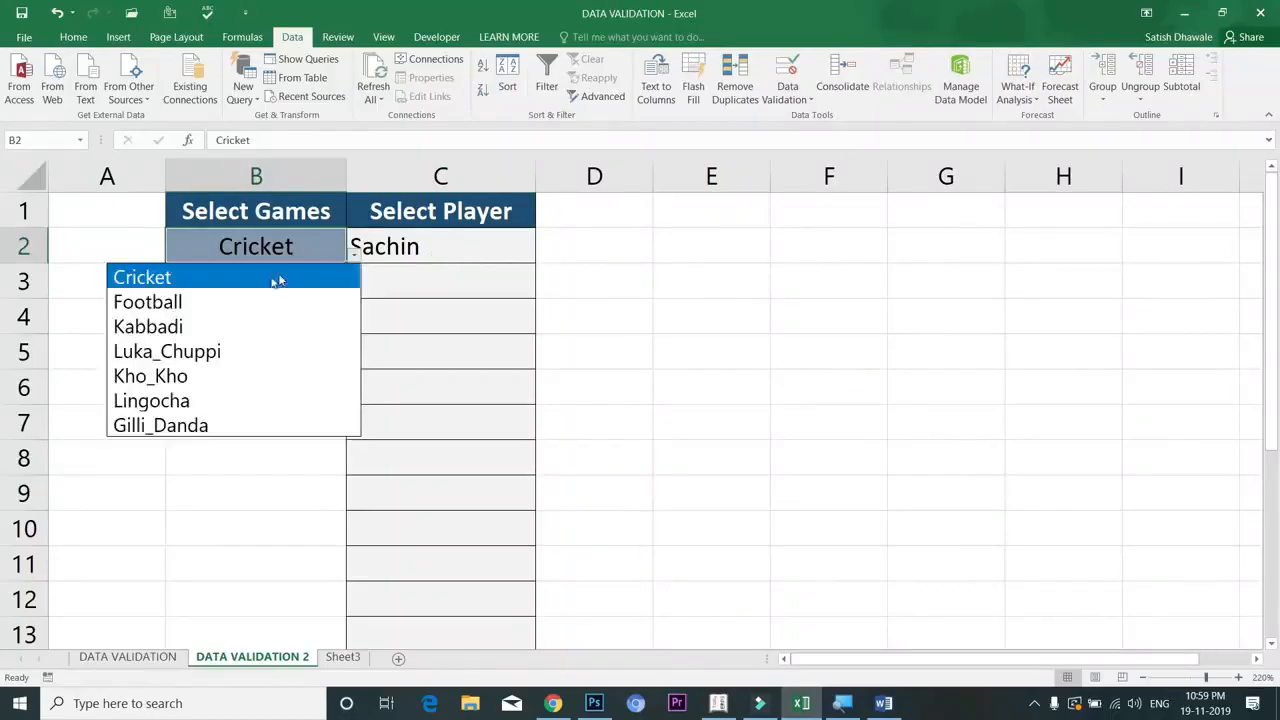
pyautogui.click(225, 376)
pyautogui.click(472, 258)
pyautogui.click(543, 257)
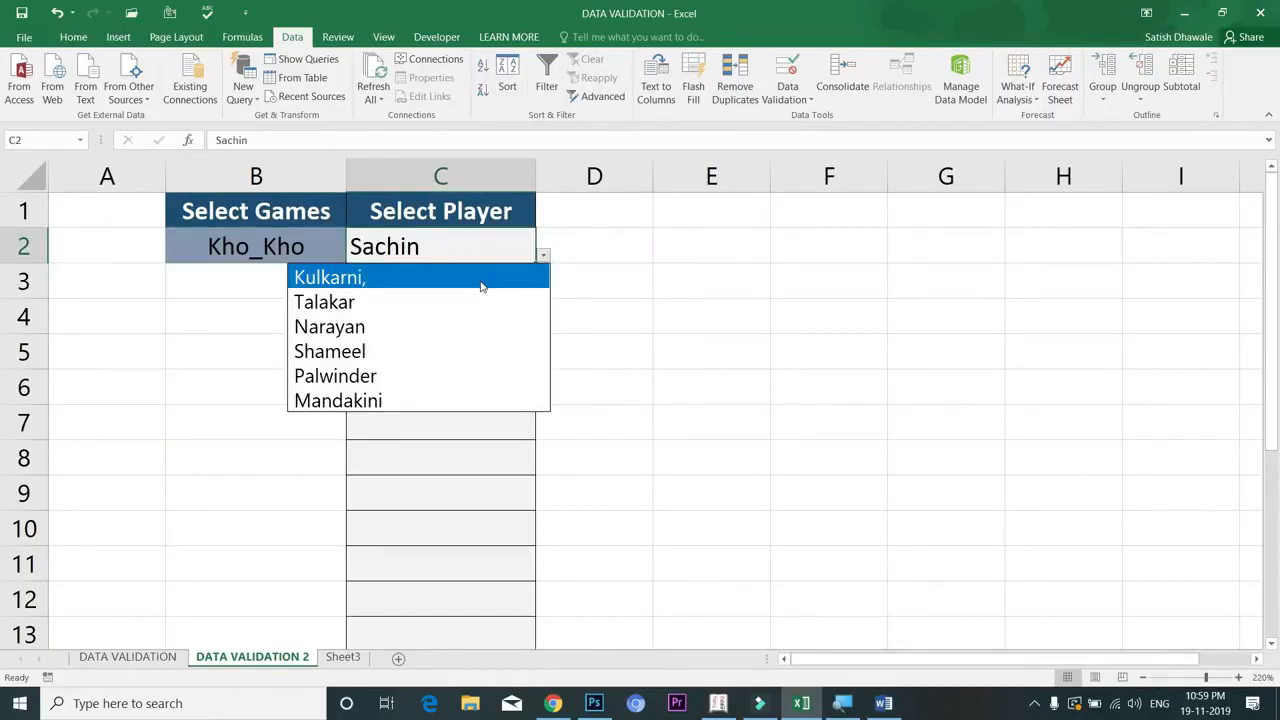
pyautogui.press('Escape')
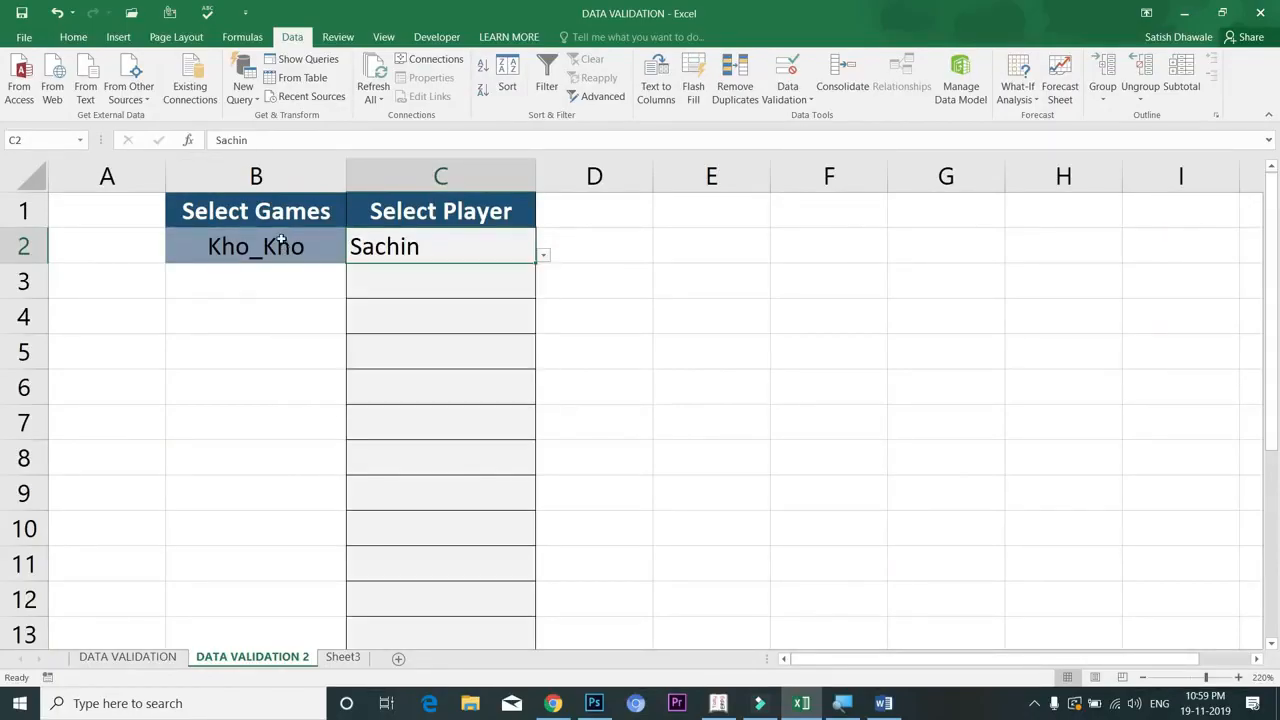
# On Sheet3, add a new game heading Chess in H1, next to Gilli_Danda.
pyautogui.click(343, 658)
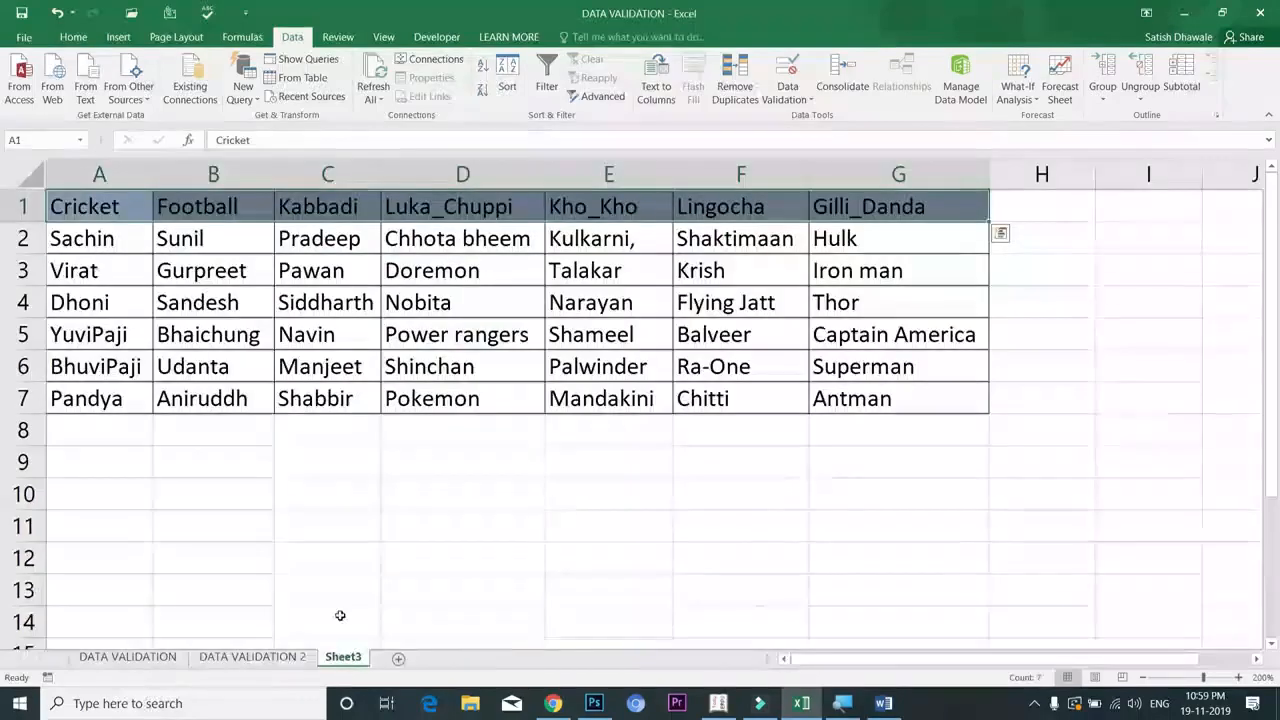
pyautogui.click(101, 175)
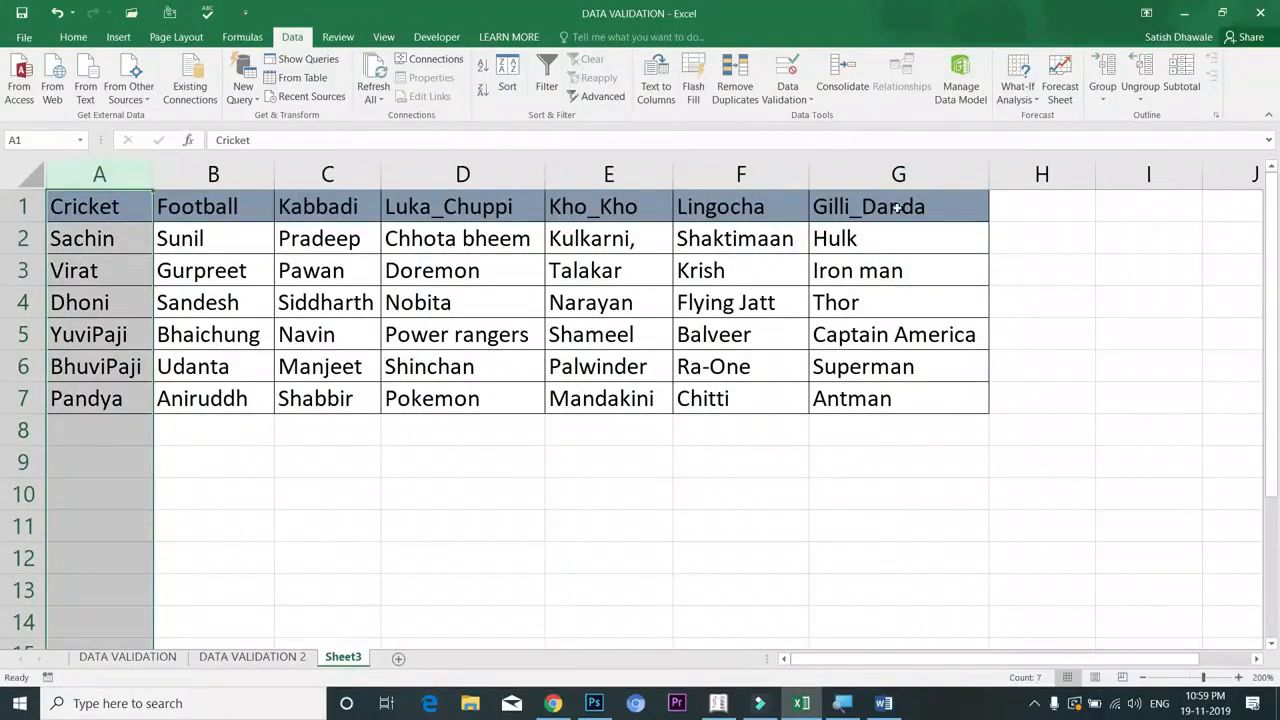
pyautogui.click(1048, 211)
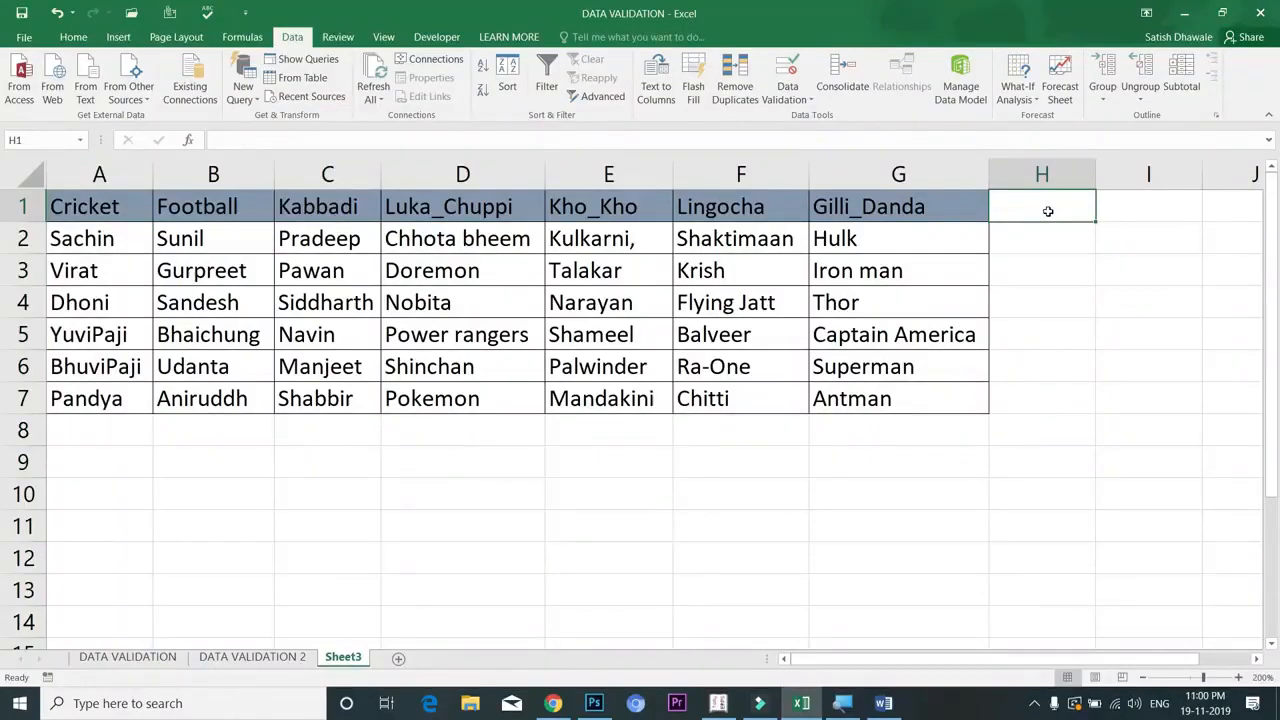
pyautogui.write('Chess')
pyautogui.press('Return')
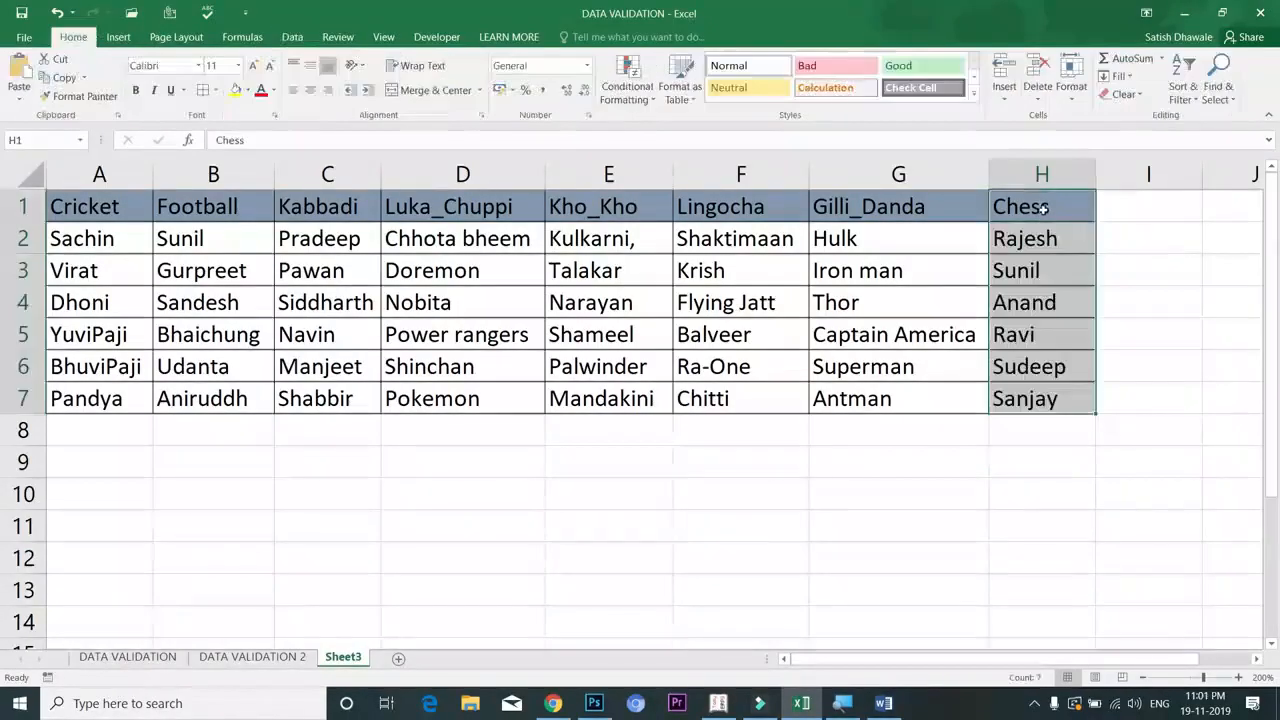
# Create a named range for the Chess column H from its top row and check the name in the Name Manager.
pyautogui.moveTo(1043, 206); pyautogui.dragTo(1054, 397)
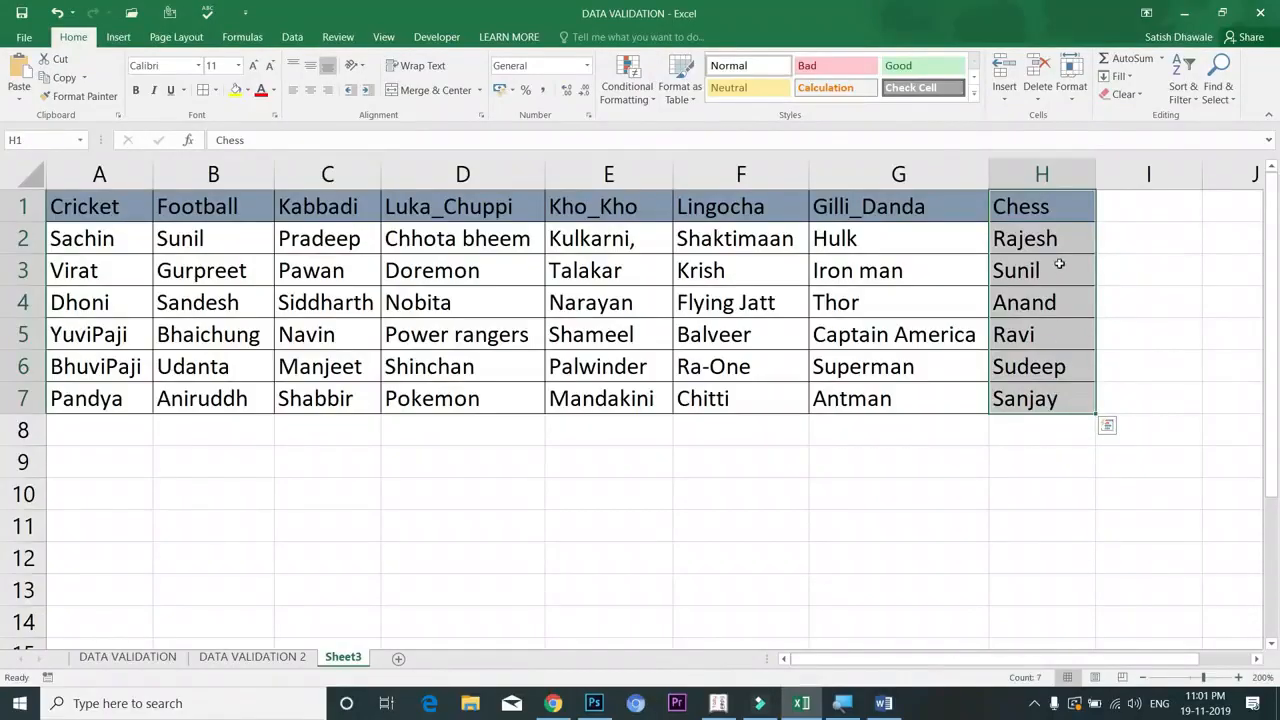
pyautogui.click(1041, 175)
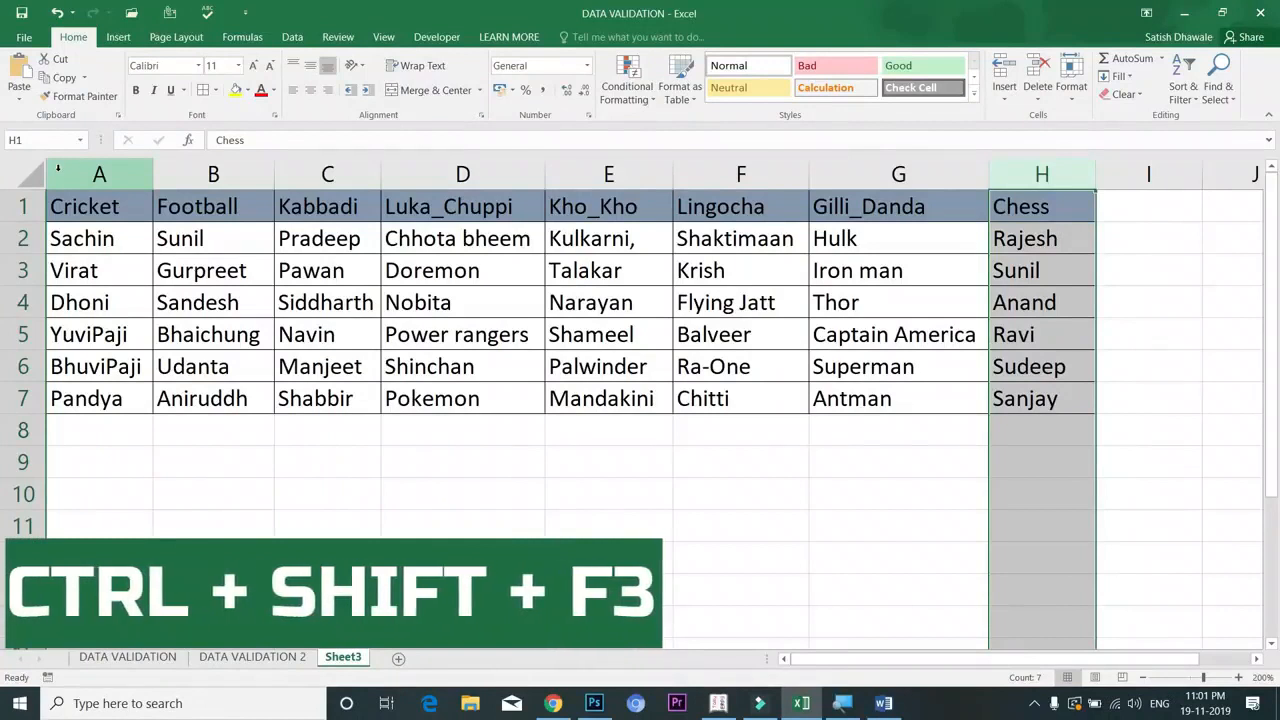
pyautogui.hotkey('ctrl', 'shift', 'F3')
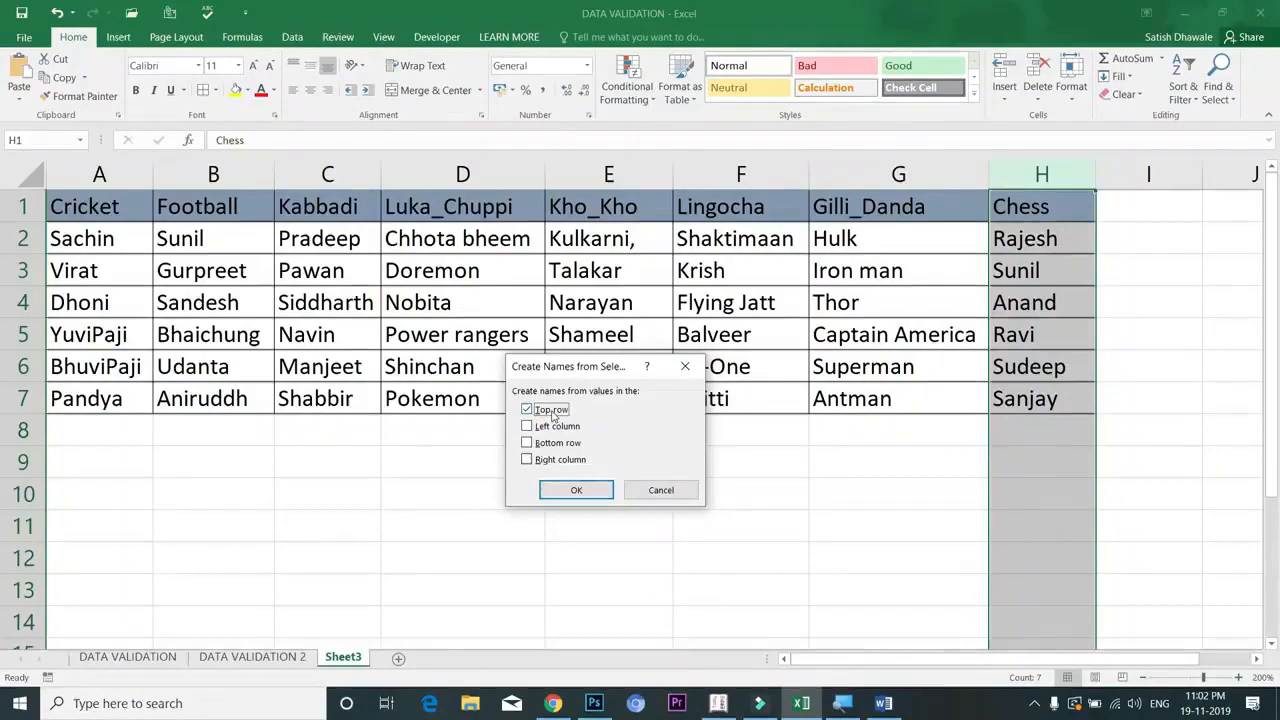
pyautogui.click(588, 491)
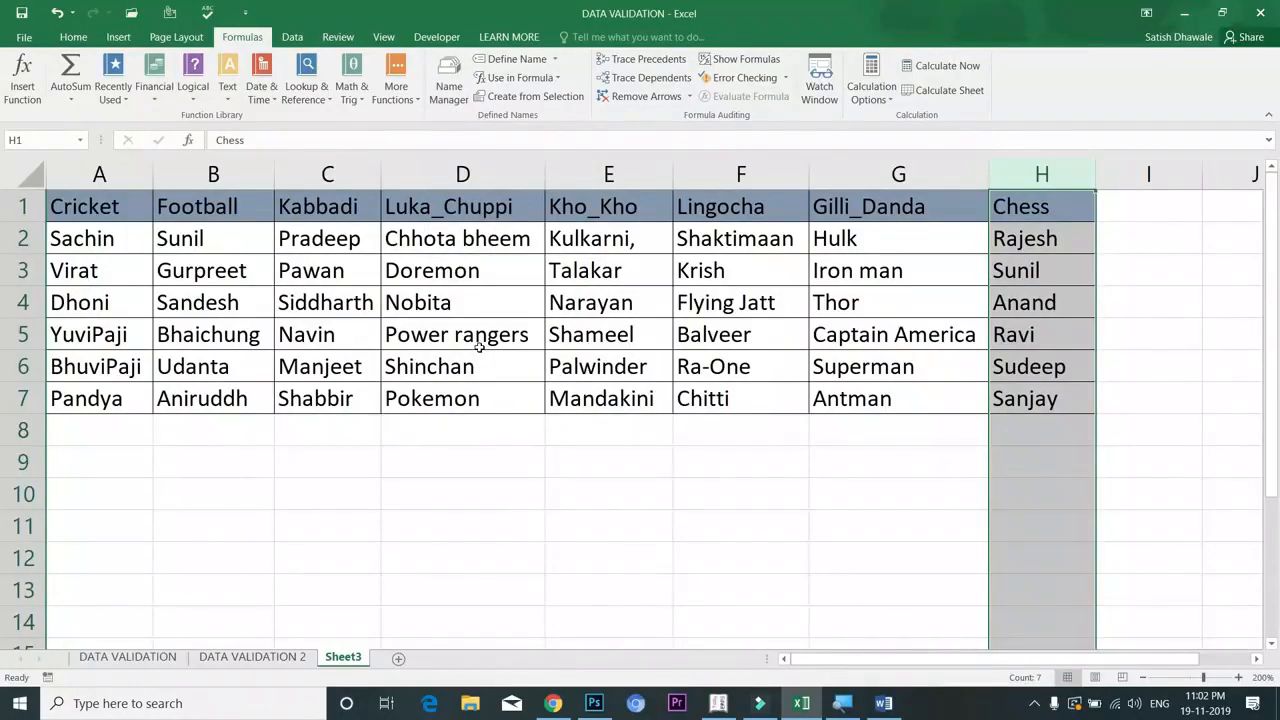
pyautogui.hotkey('ctrl', 'F3')
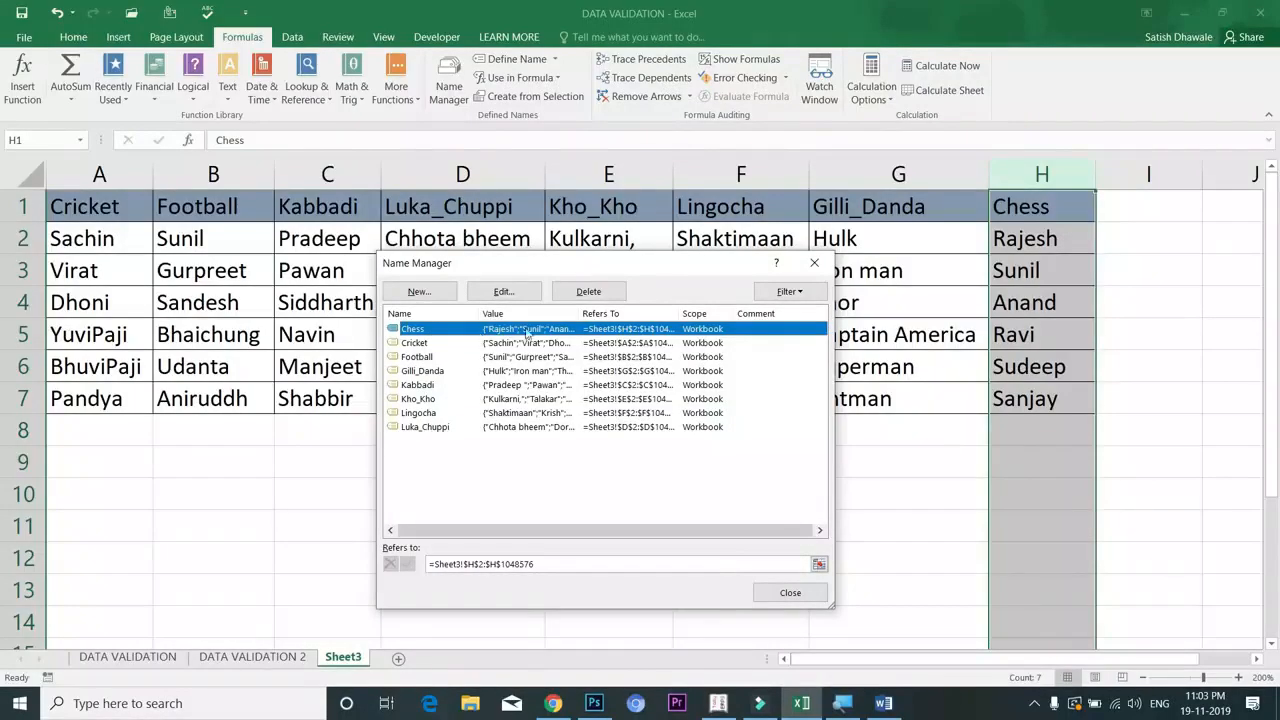
pyautogui.click(790, 594)
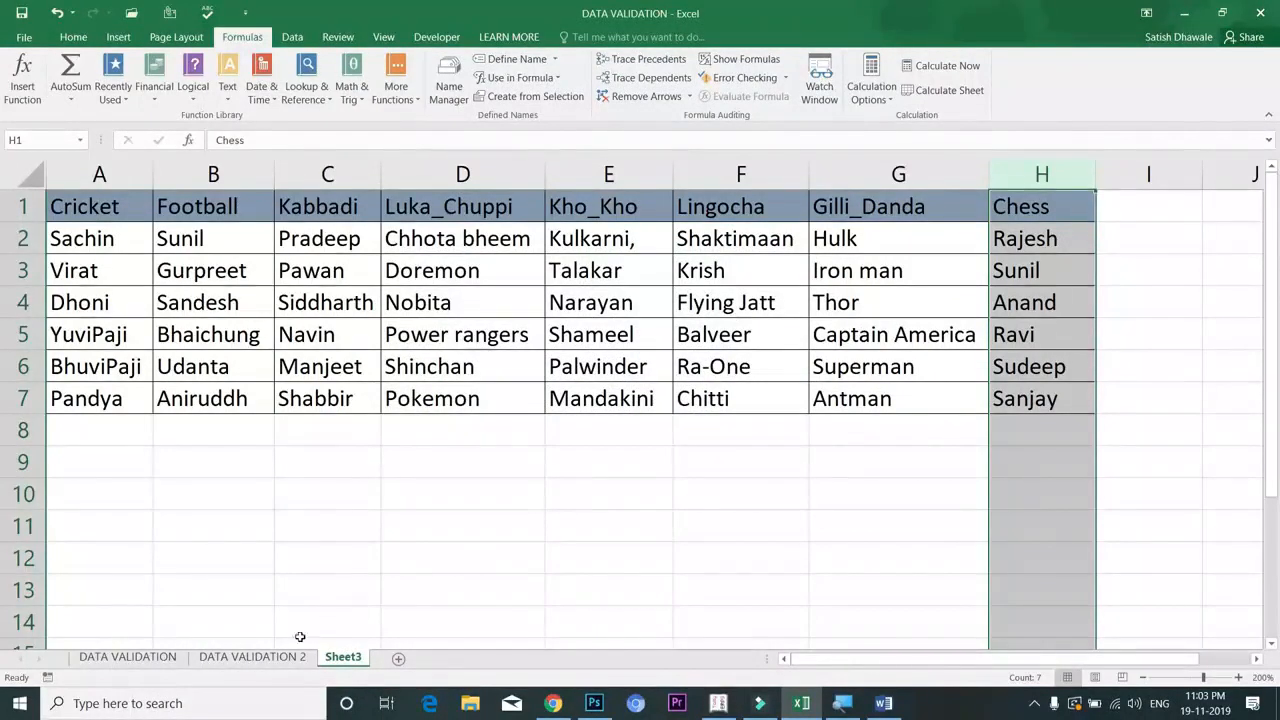
# On sheet DATA VALIDATION 2, copy the Select Games heading from B1 to E1 and auto-fit column E's width.
pyautogui.click(252, 656)
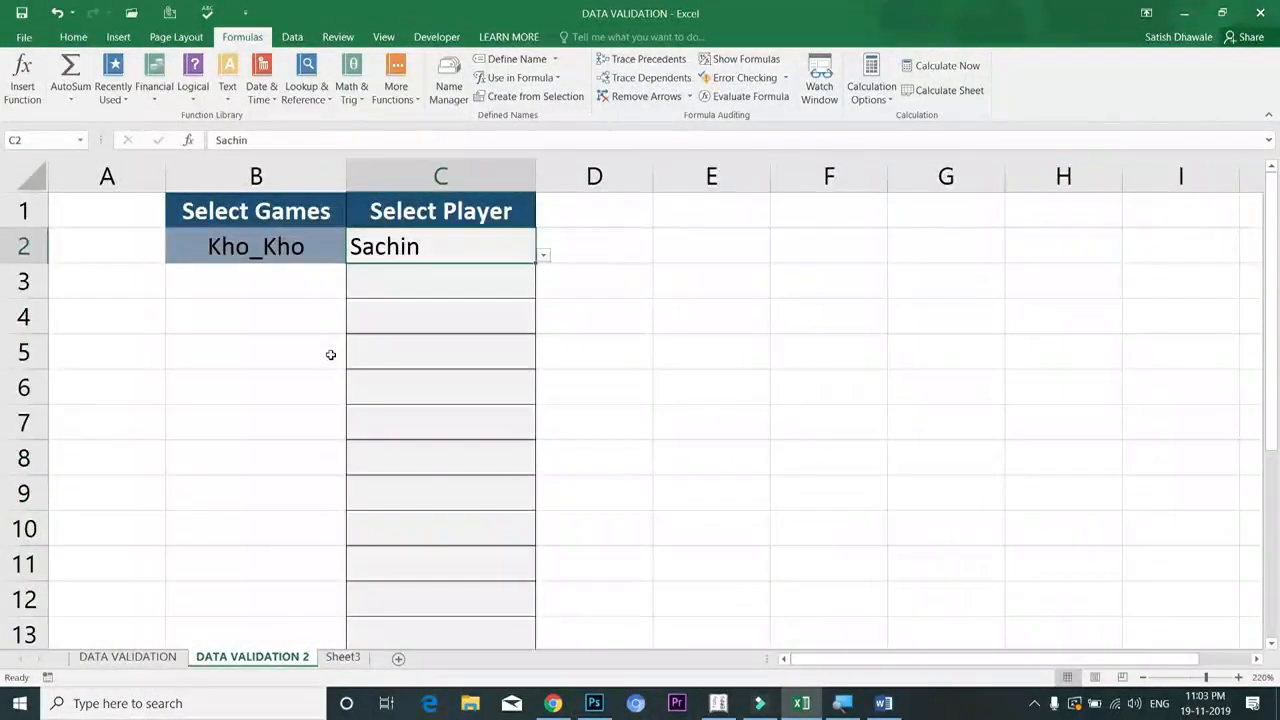
pyautogui.click(263, 241)
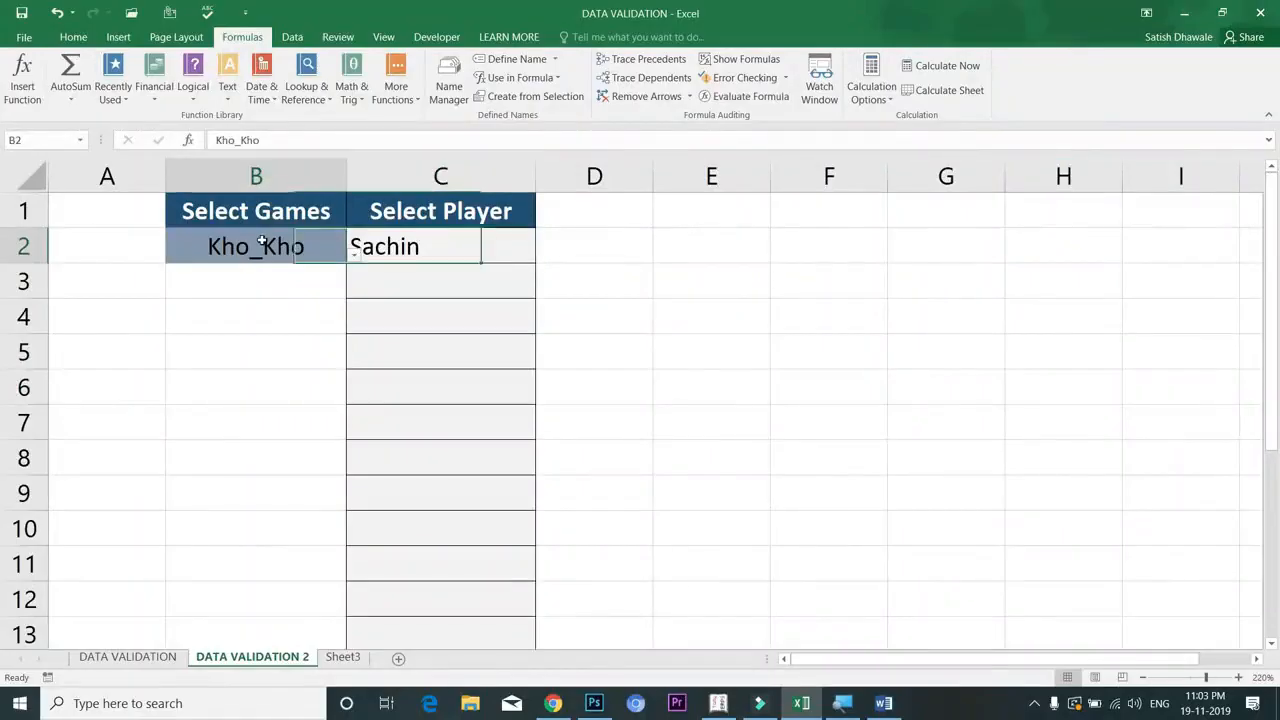
pyautogui.click(734, 212)
pyautogui.click(308, 212)
pyautogui.hotkey('ctrl', 'c')
pyautogui.click(713, 213)
pyautogui.hotkey('ctrl', 'v')
pyautogui.click(732, 249)
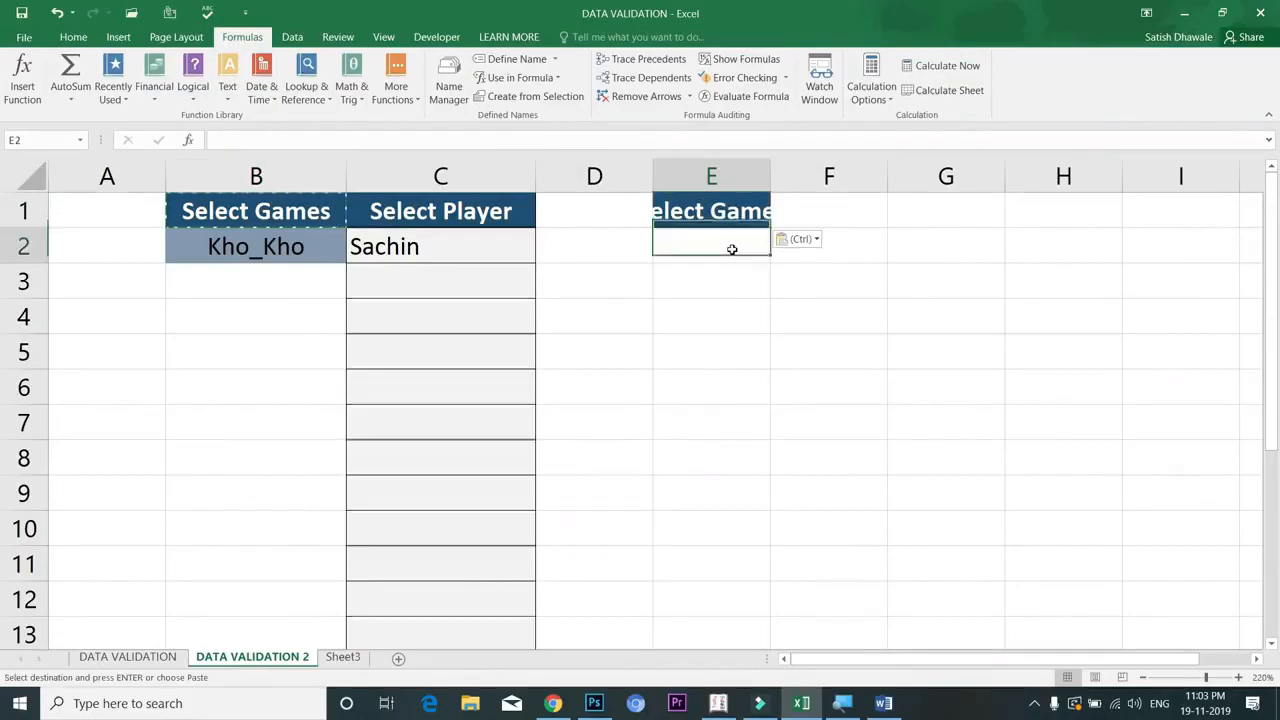
pyautogui.doubleClick(772, 178)
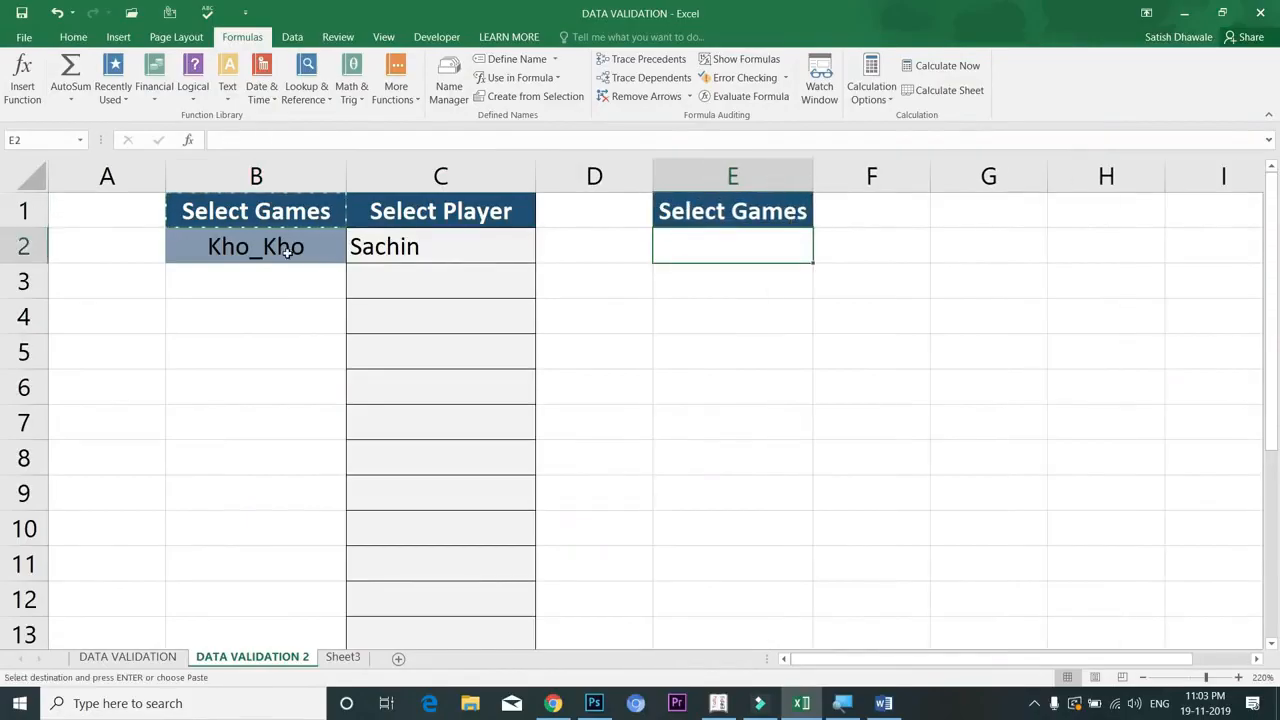
pyautogui.press('Escape')
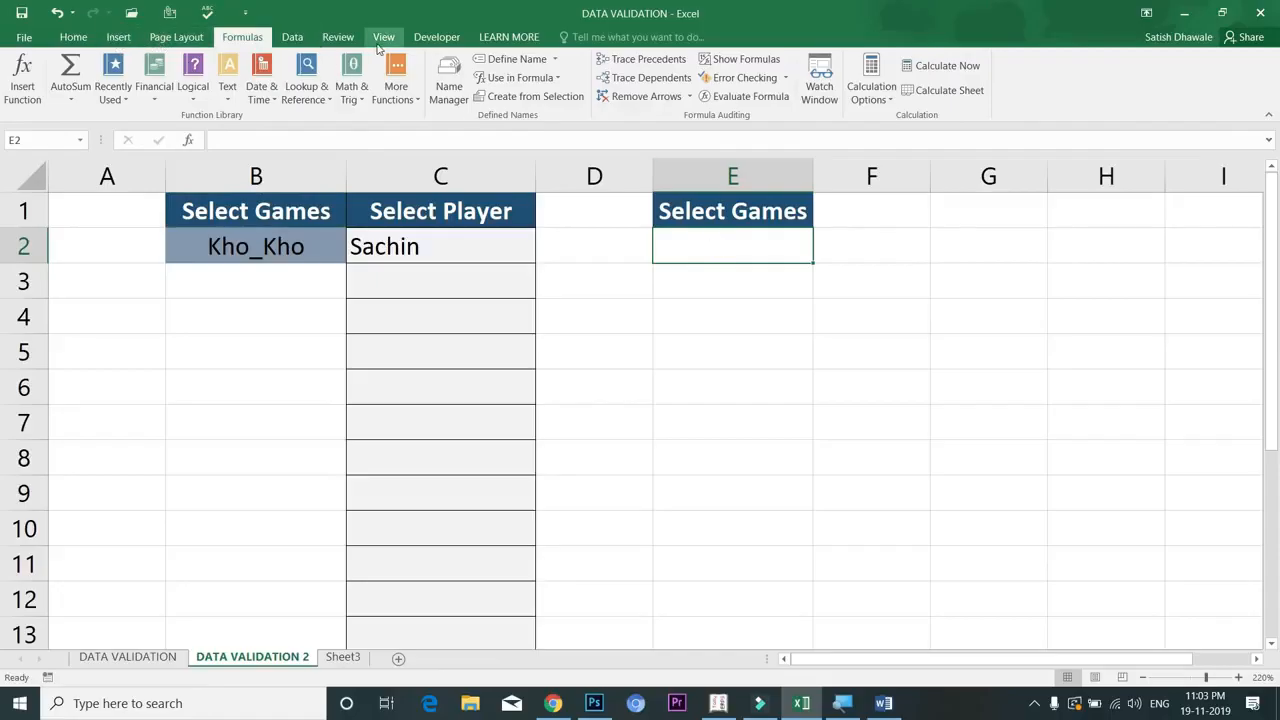
# Apply List data validation to E2 with source =Sheet3!$A$1:$H$1 and check the games in its drop-down.
pyautogui.click(292, 37)
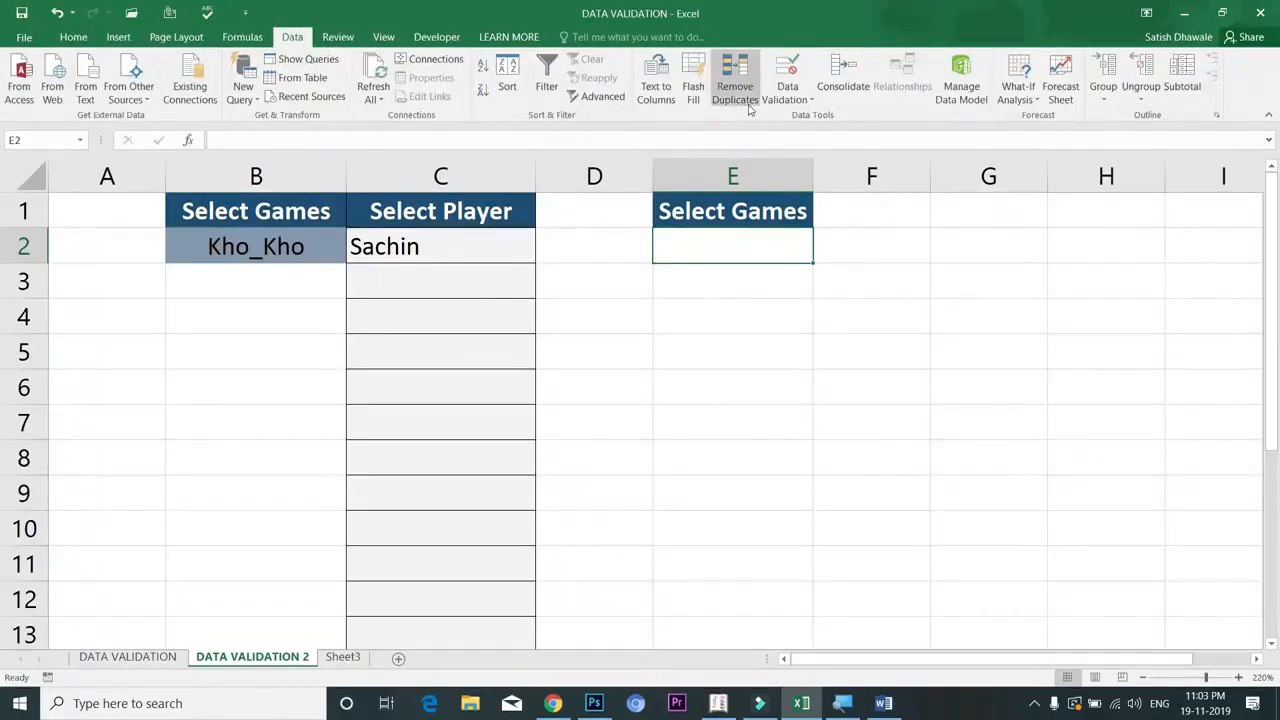
pyautogui.click(787, 93)
pyautogui.click(800, 118)
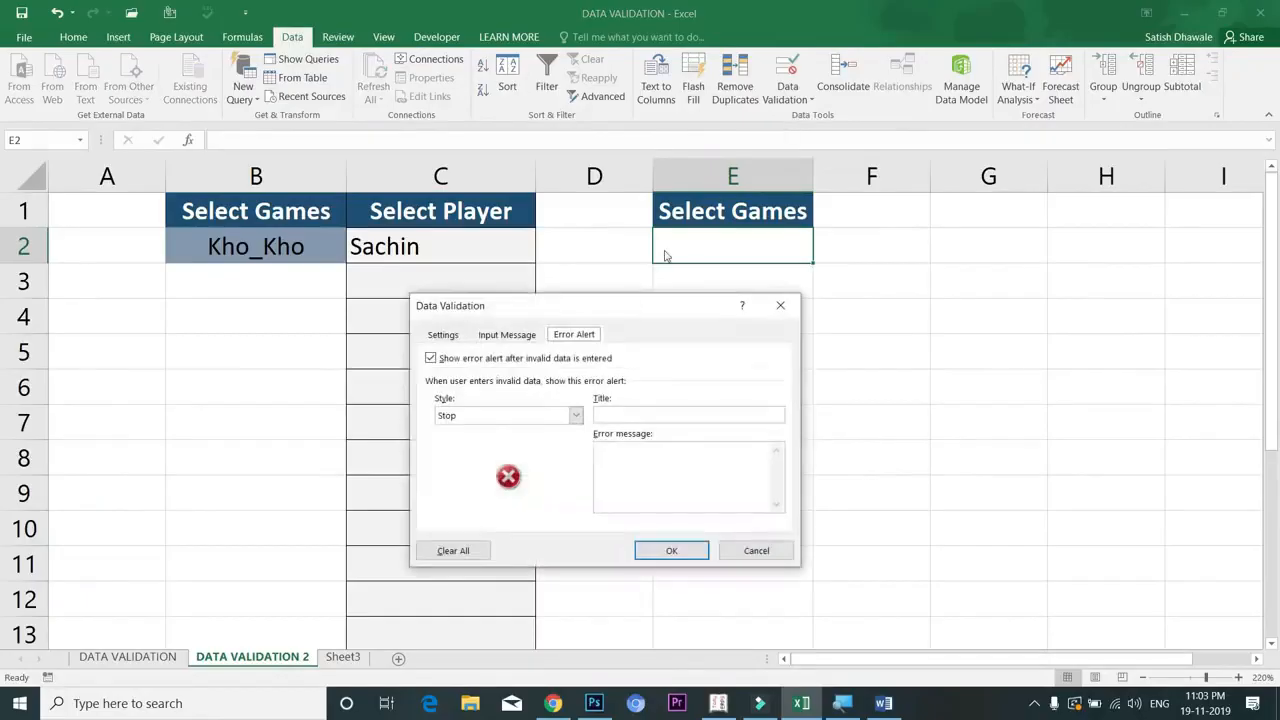
pyautogui.click(446, 335)
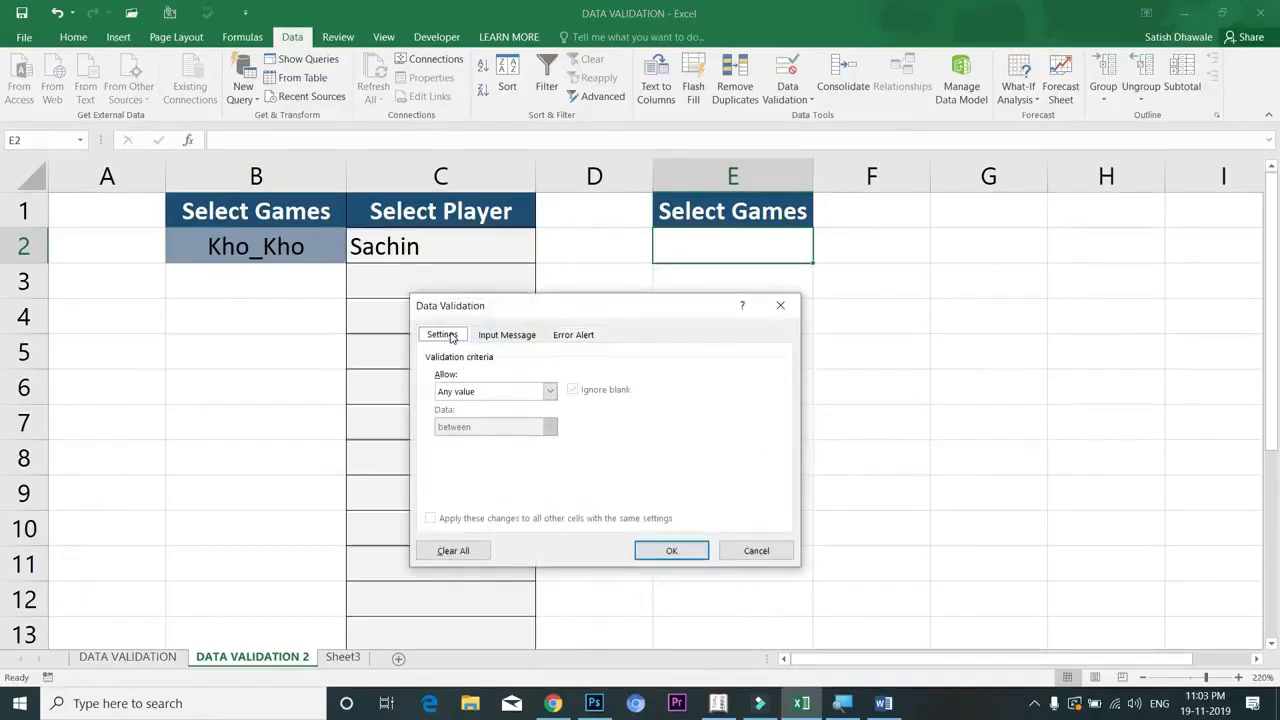
pyautogui.click(490, 392)
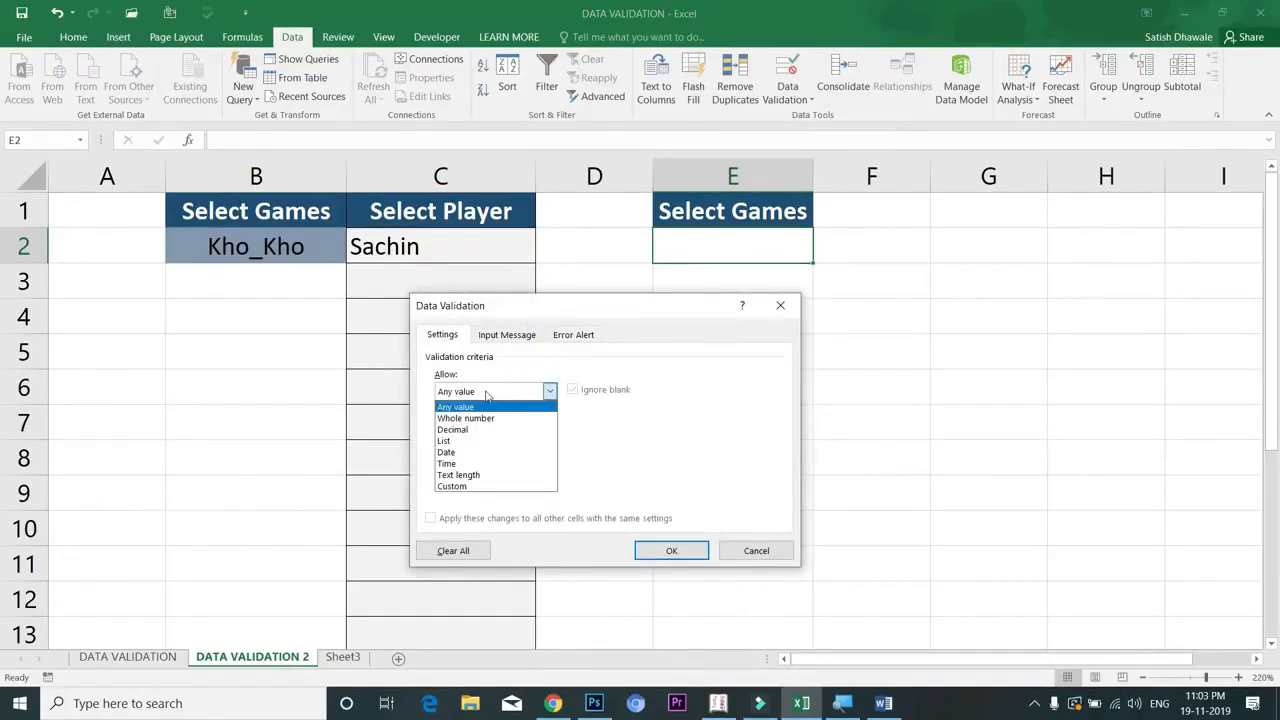
pyautogui.click(474, 441)
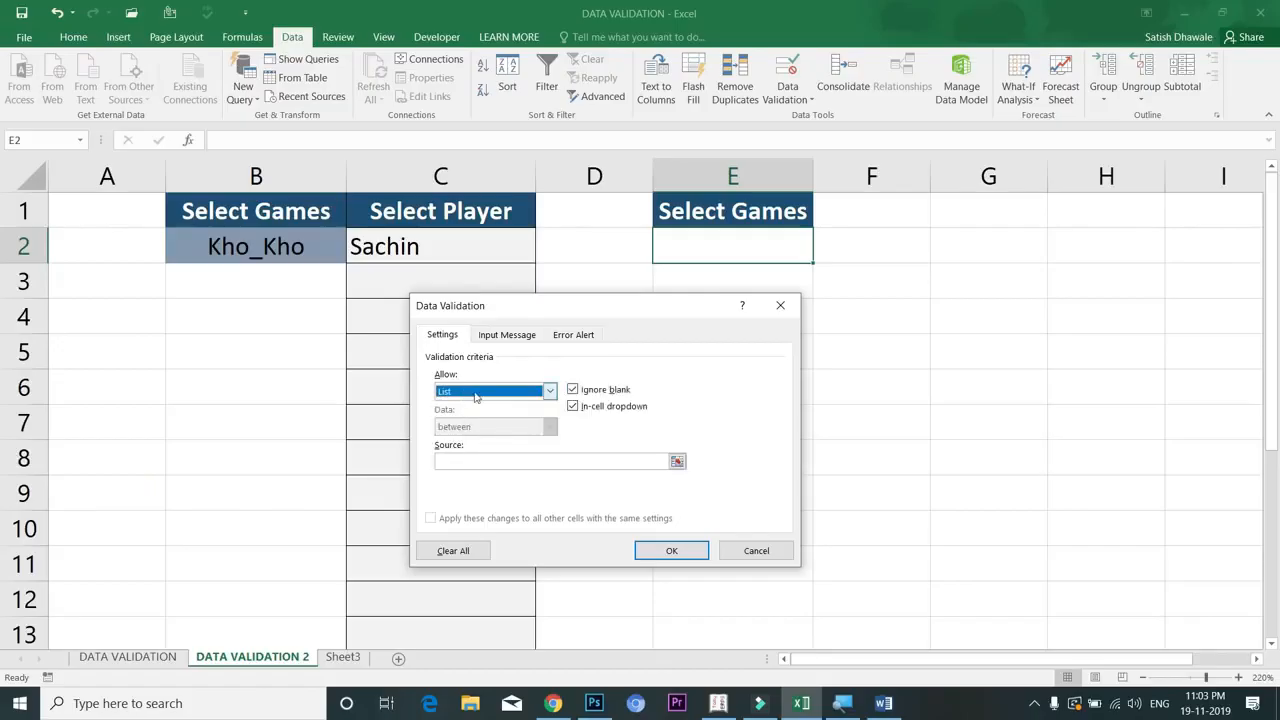
pyautogui.click(453, 458)
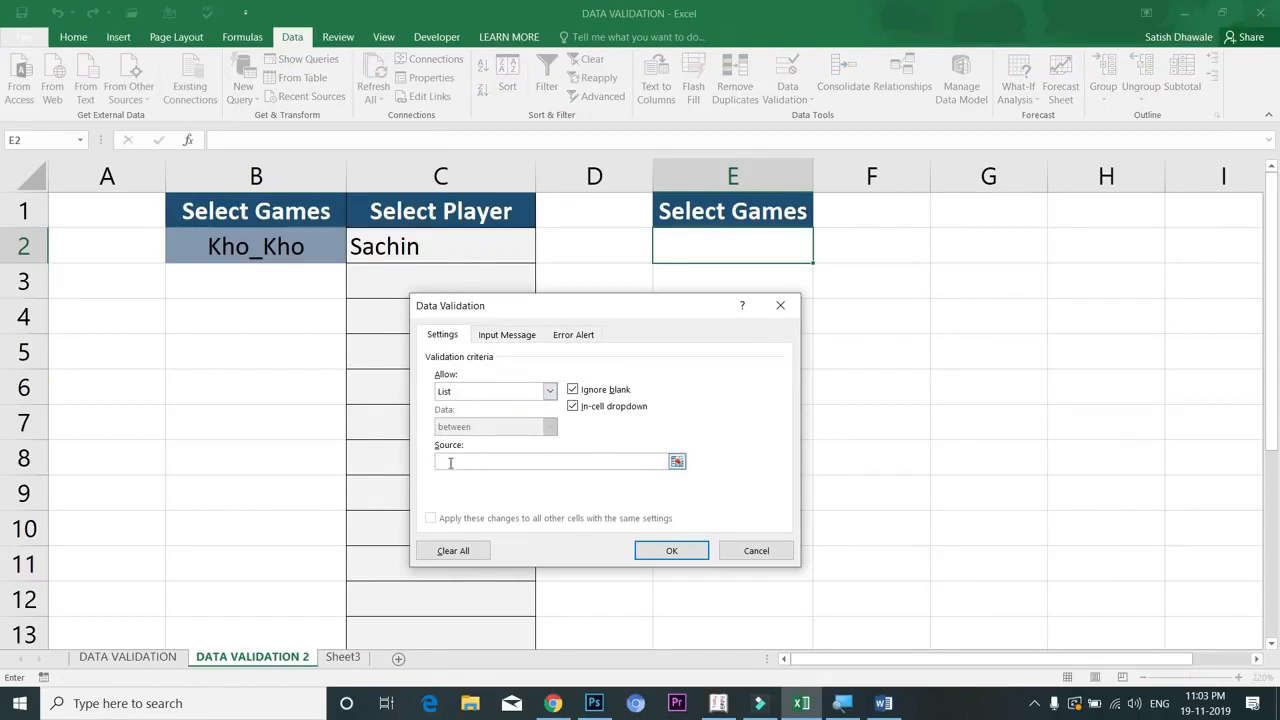
pyautogui.click(344, 660)
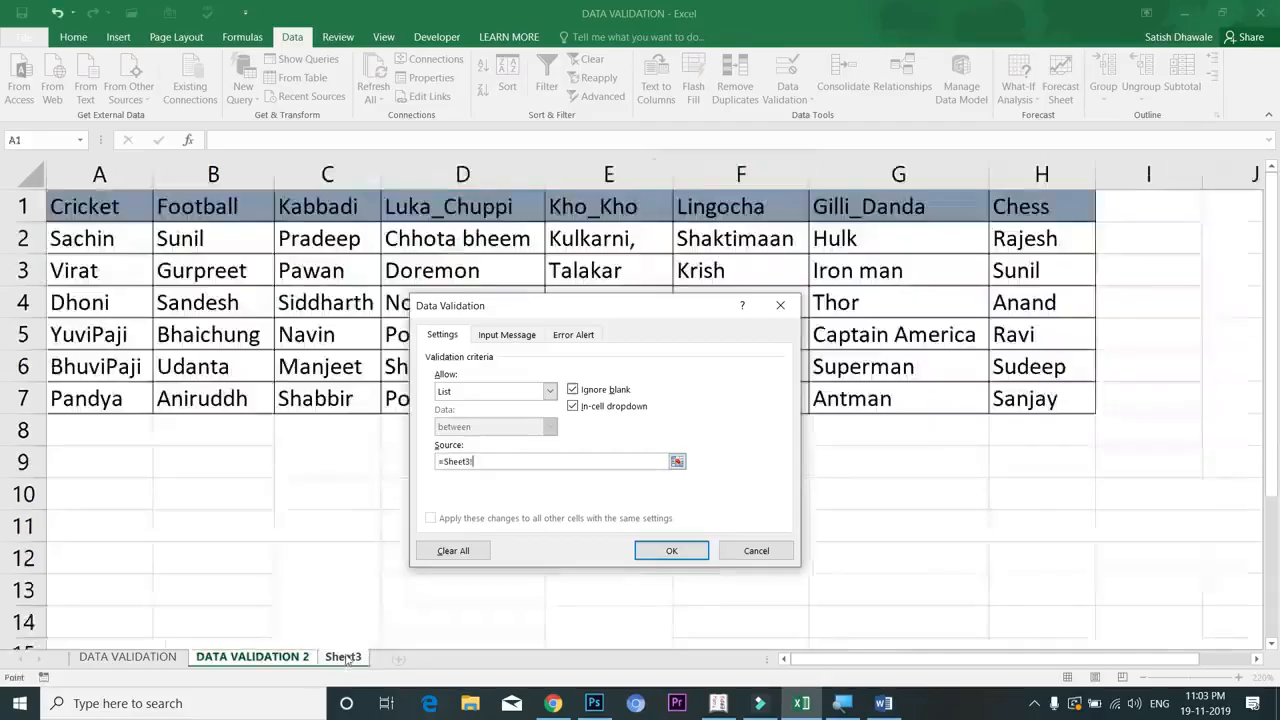
pyautogui.moveTo(95, 212); pyautogui.dragTo(1015, 207)
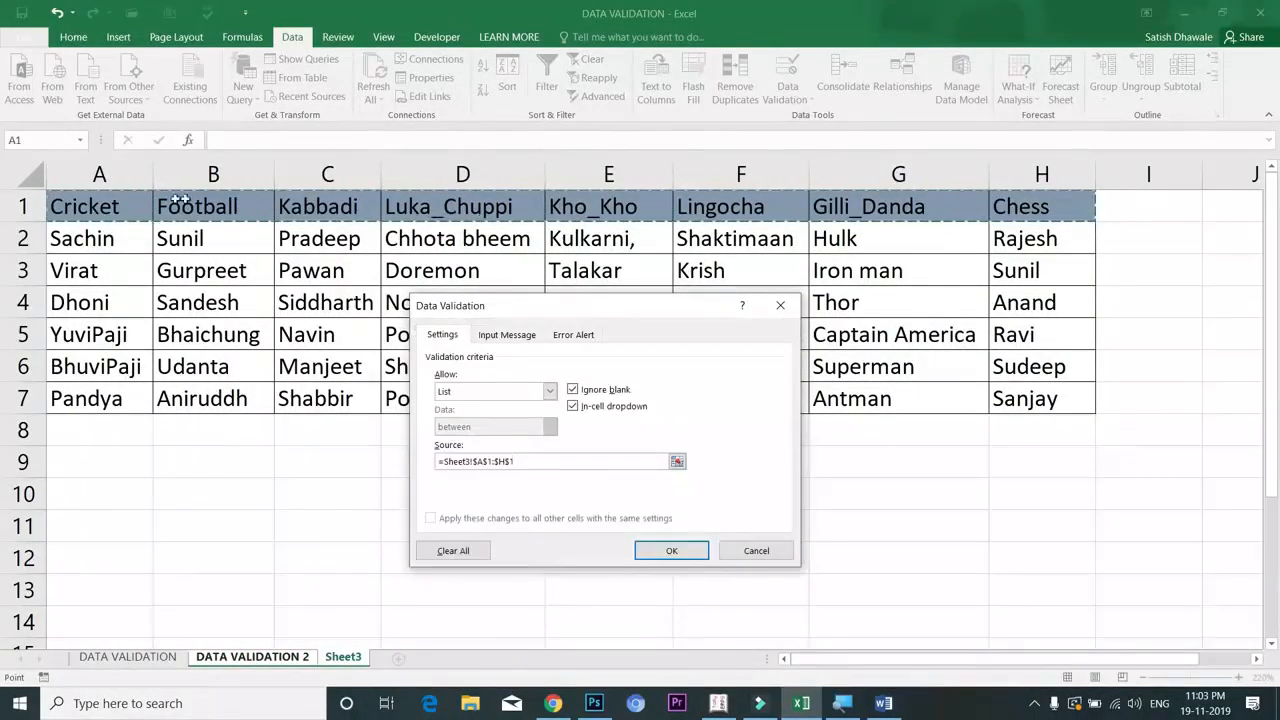
pyautogui.click(671, 551)
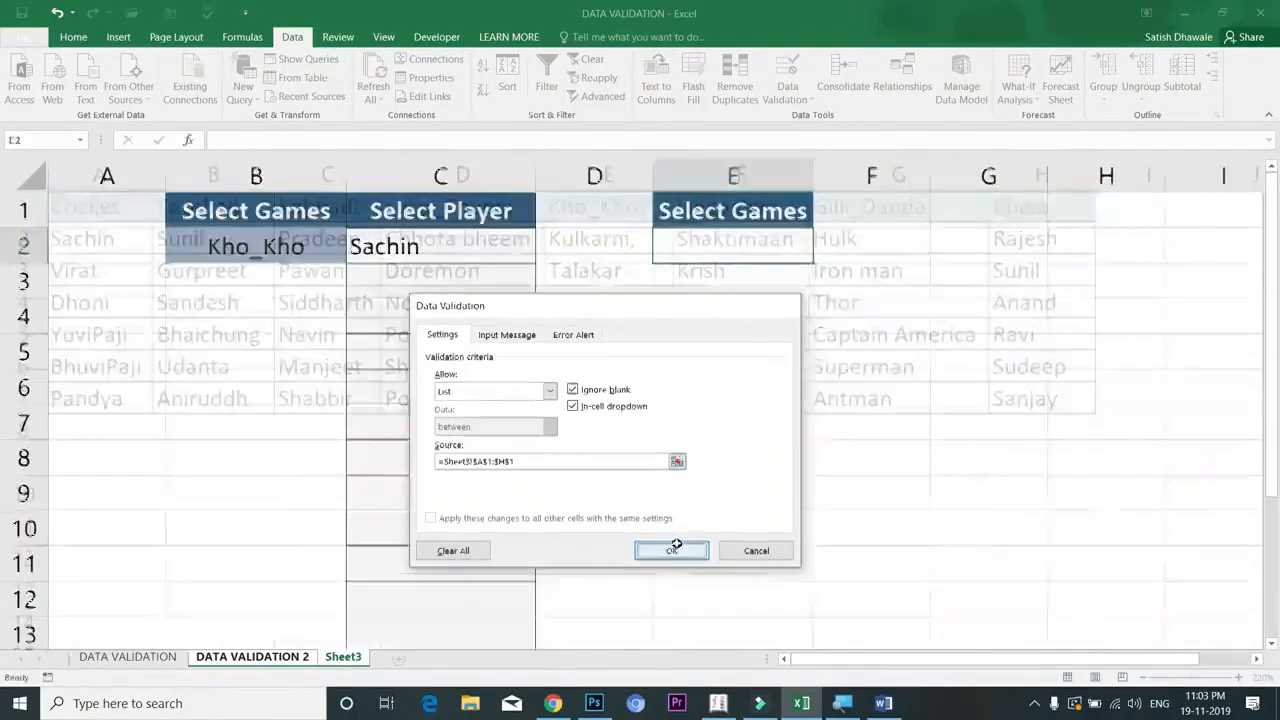
pyautogui.click(821, 257)
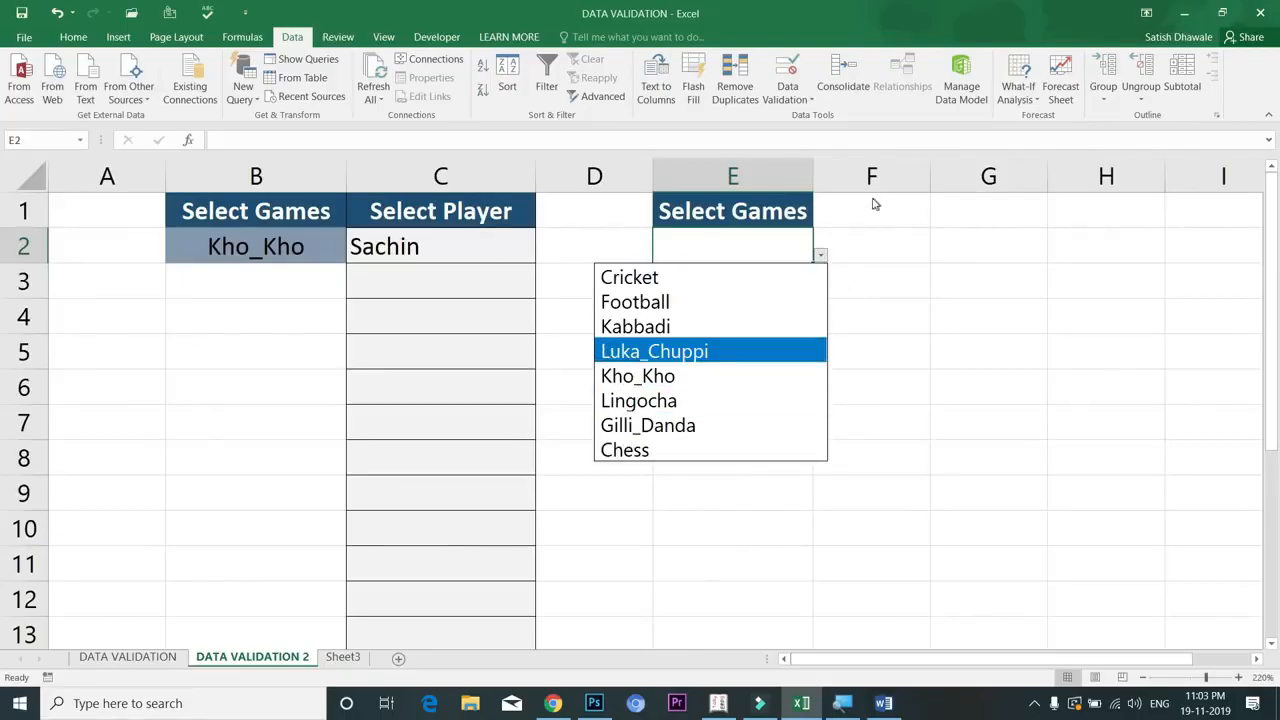
pyautogui.click(758, 212)
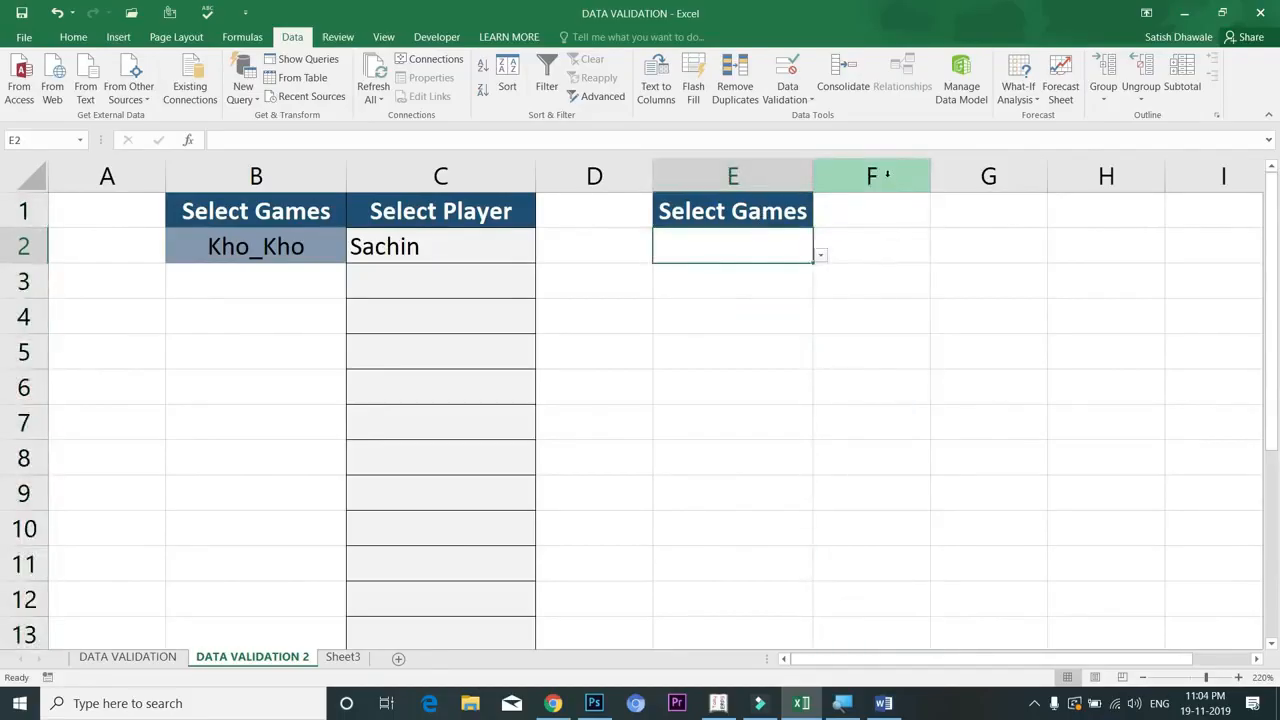
# Choose Football from the games drop-down in cell E2.
pyautogui.click(884, 177)
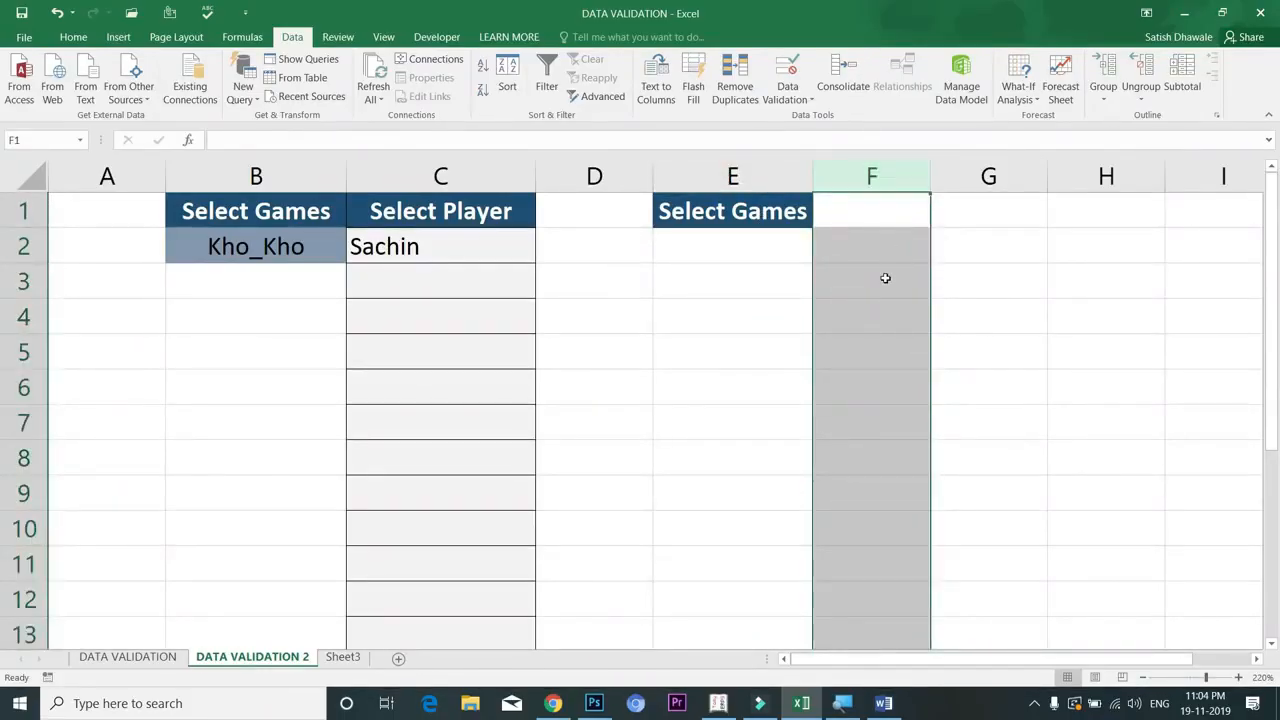
pyautogui.click(788, 242)
pyautogui.click(823, 260)
pyautogui.click(789, 241)
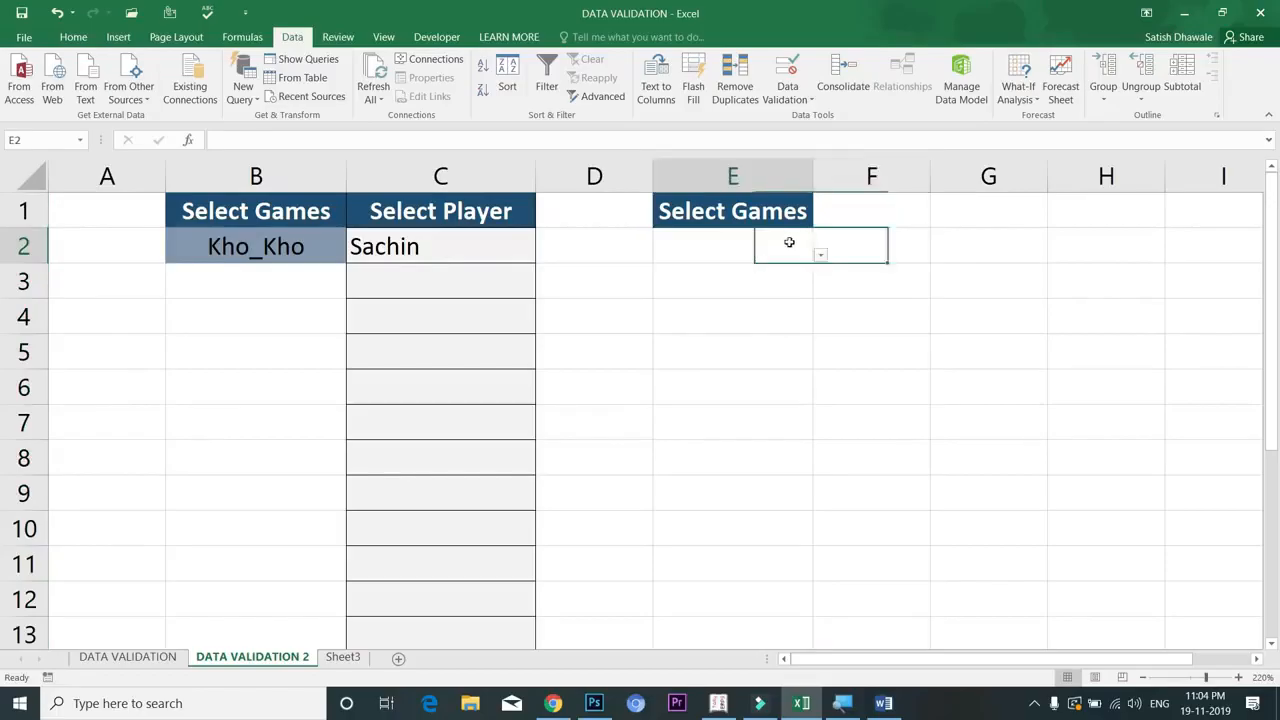
pyautogui.click(822, 258)
pyautogui.click(757, 294)
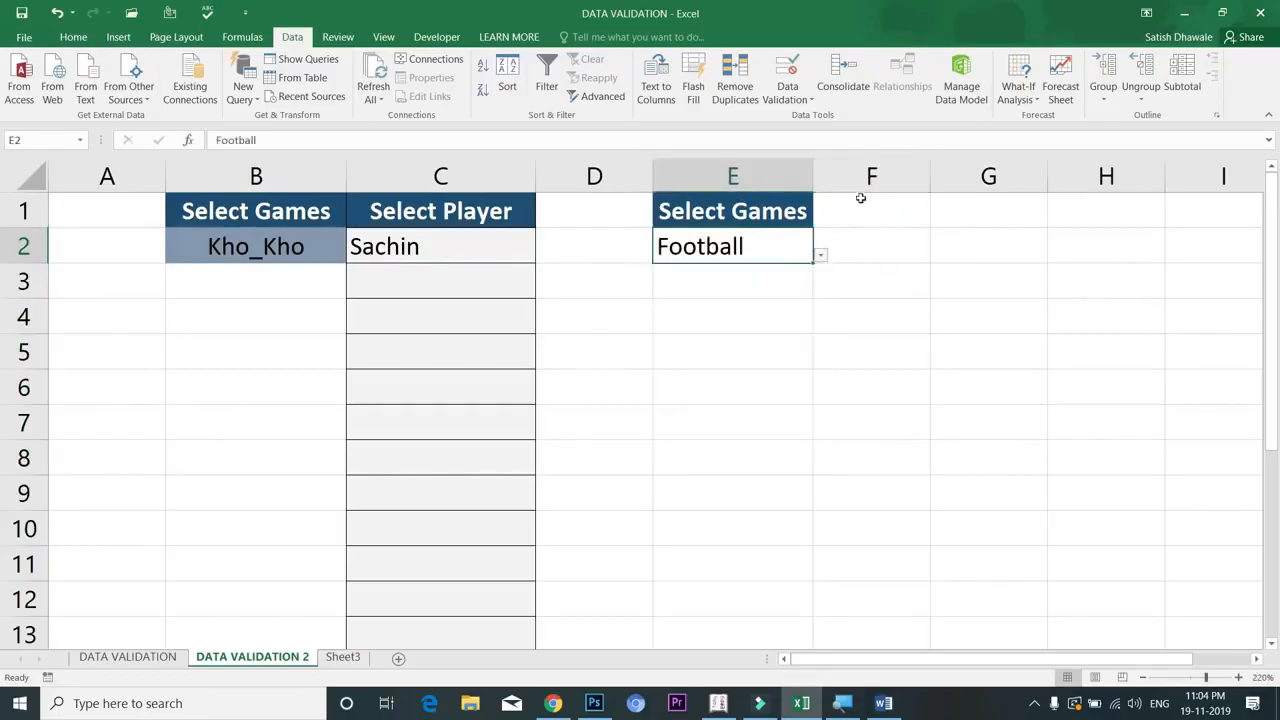
# Move the Select Player heading from C1 to F1 and auto-fit column F's width.
pyautogui.click(866, 178)
pyautogui.click(504, 213)
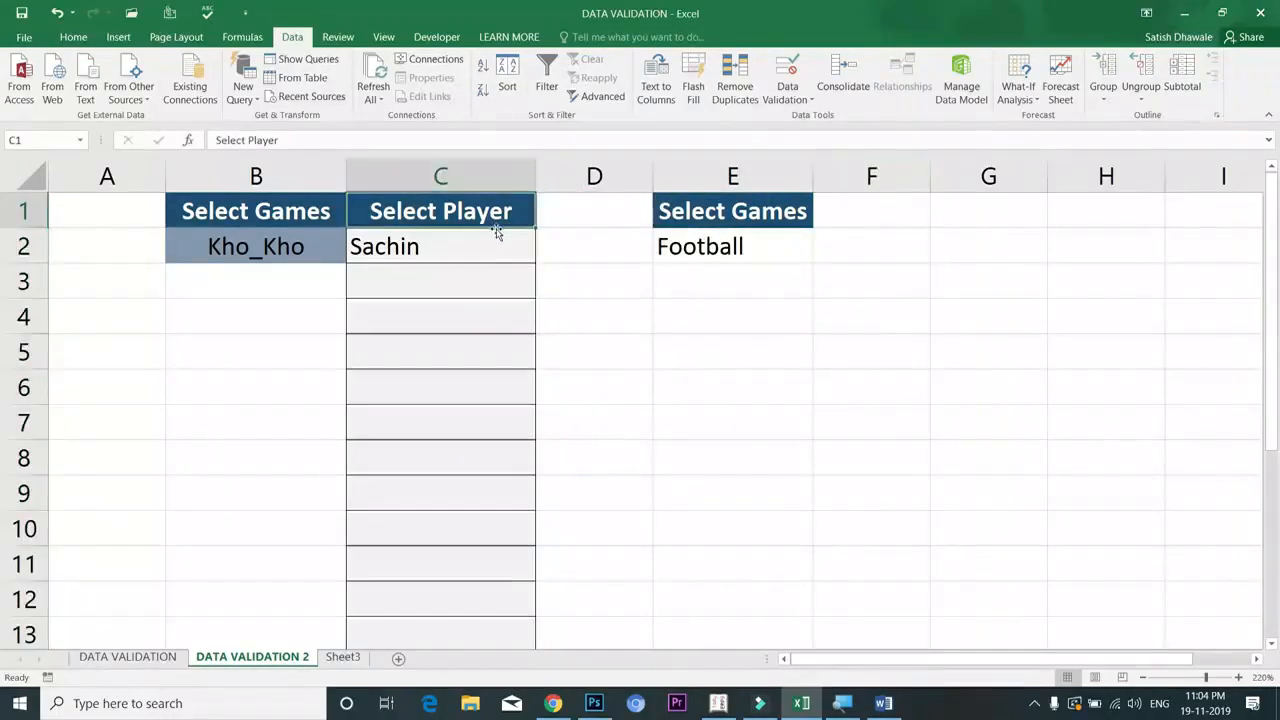
pyautogui.moveTo(497, 231); pyautogui.dragTo(885, 222)
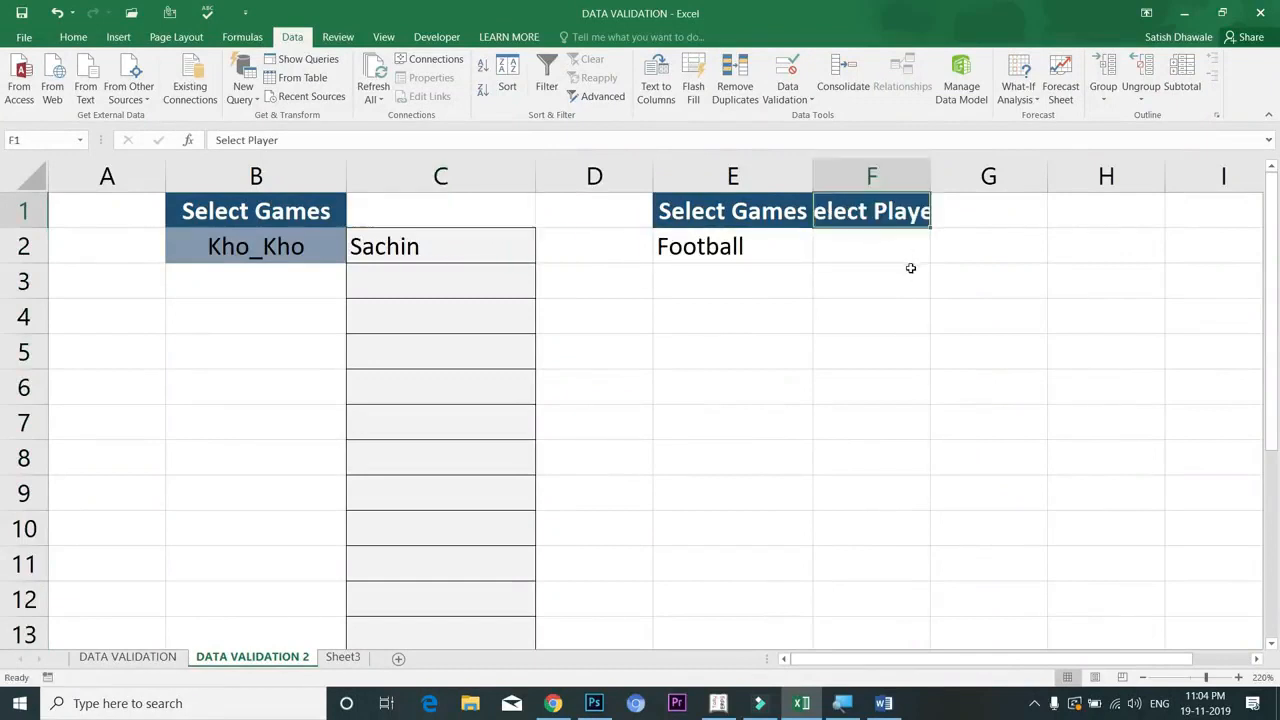
pyautogui.doubleClick(930, 180)
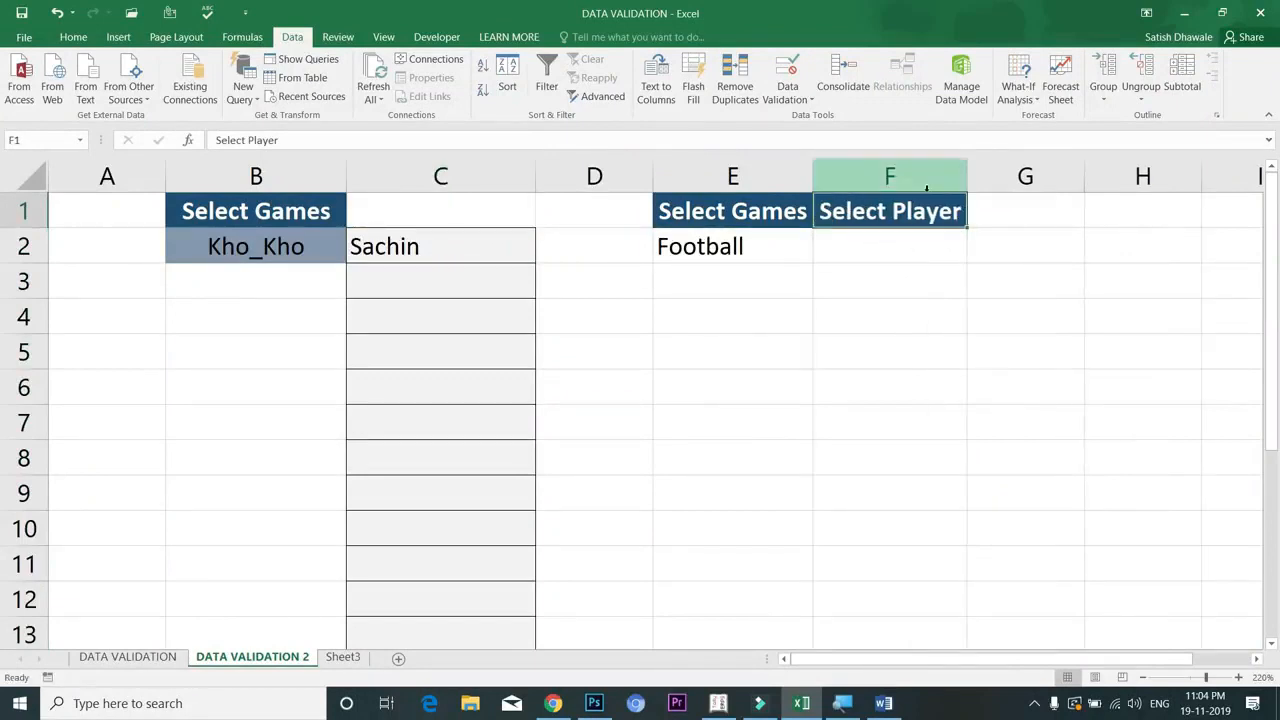
# Apply List data validation to the whole of column F with the source =INDIRECT($E$2).
pyautogui.click(888, 253)
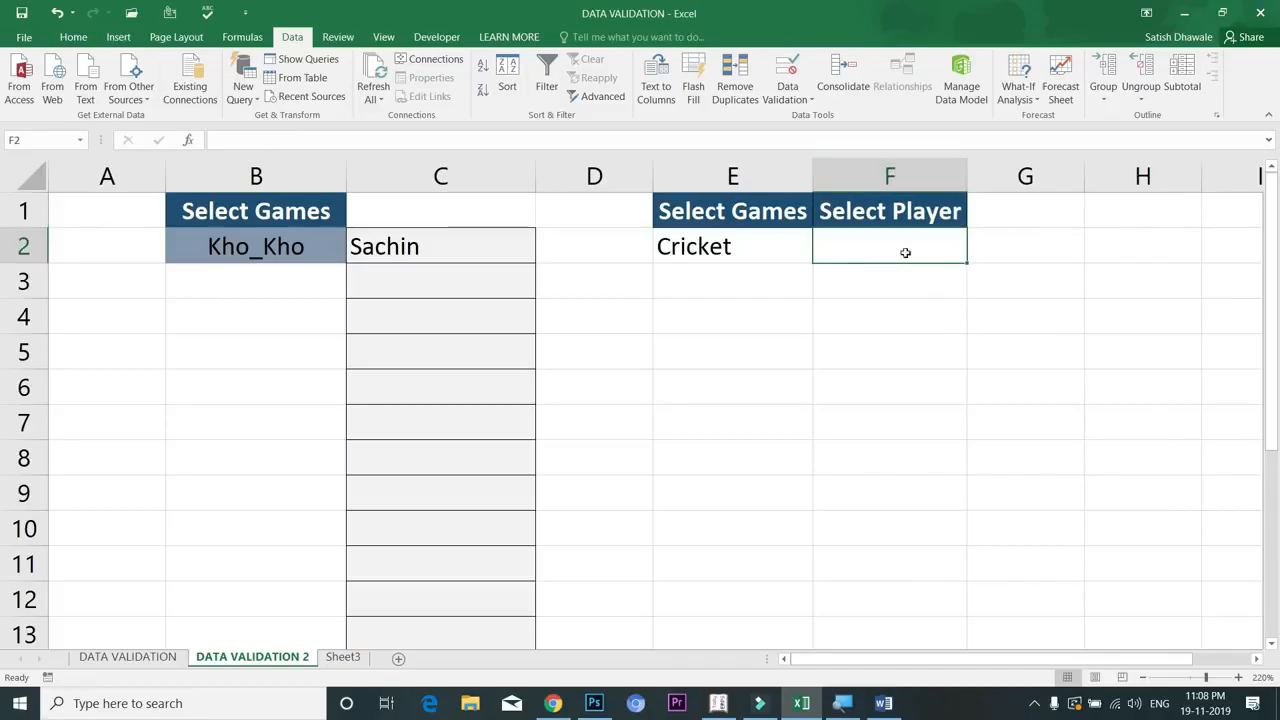
pyautogui.click(893, 177)
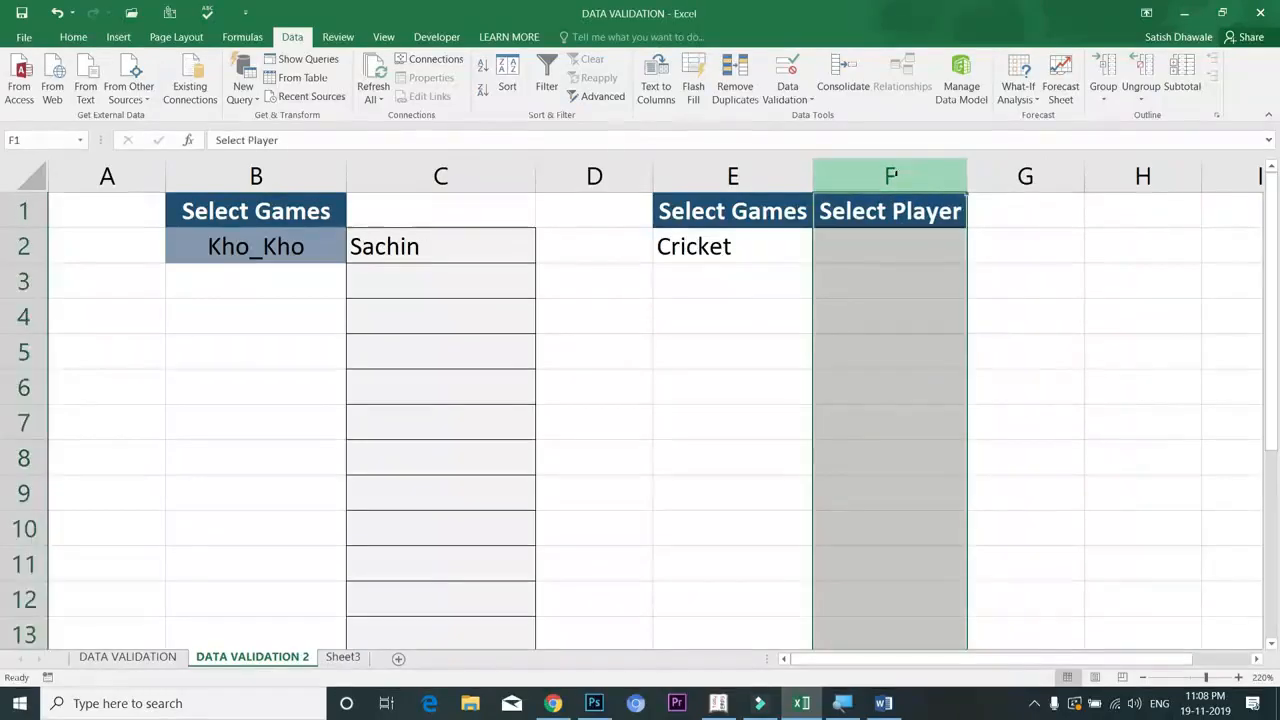
pyautogui.click(789, 92)
pyautogui.click(815, 231)
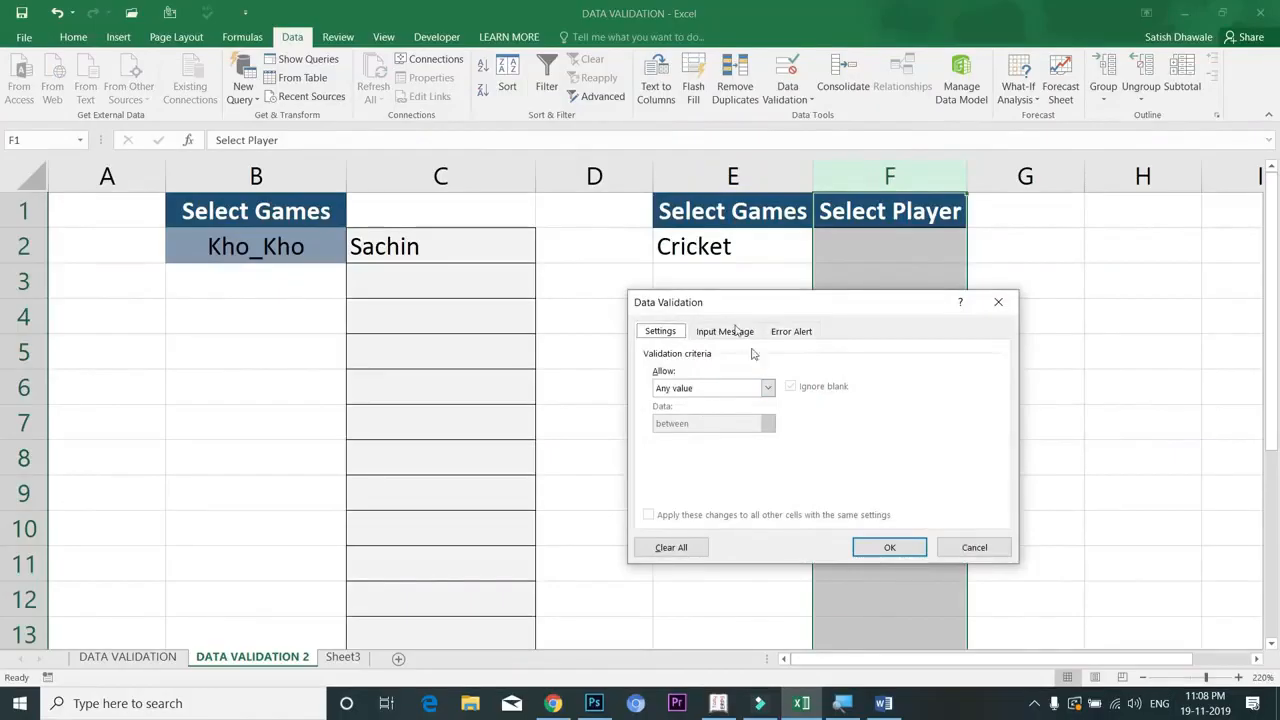
pyautogui.click(740, 390)
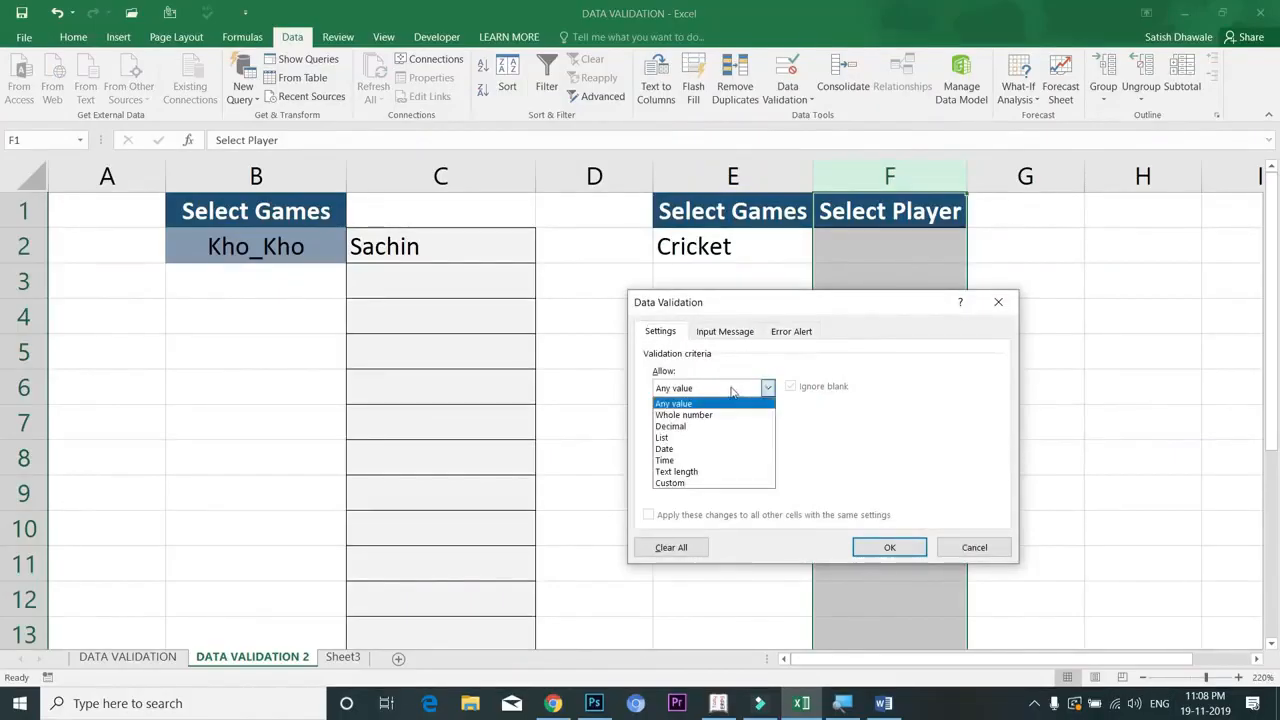
pyautogui.click(696, 441)
pyautogui.click(698, 457)
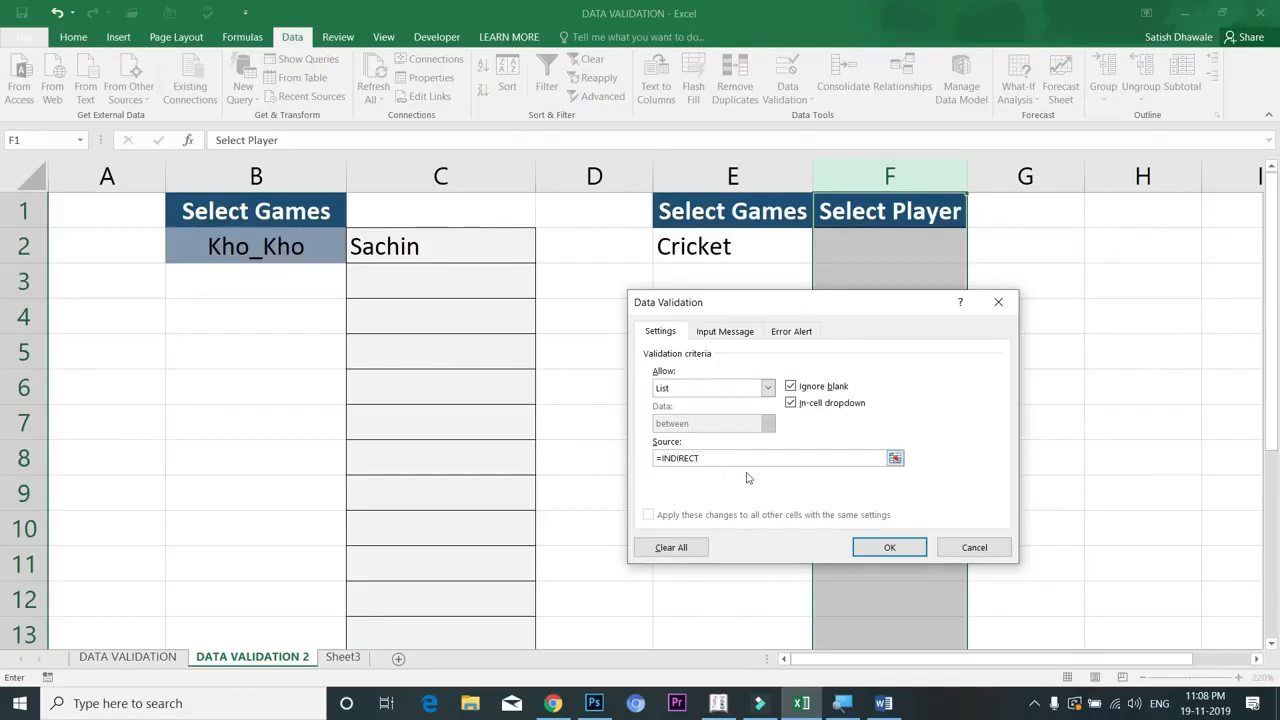
pyautogui.write('=INDIRECT(')
pyautogui.click(736, 243)
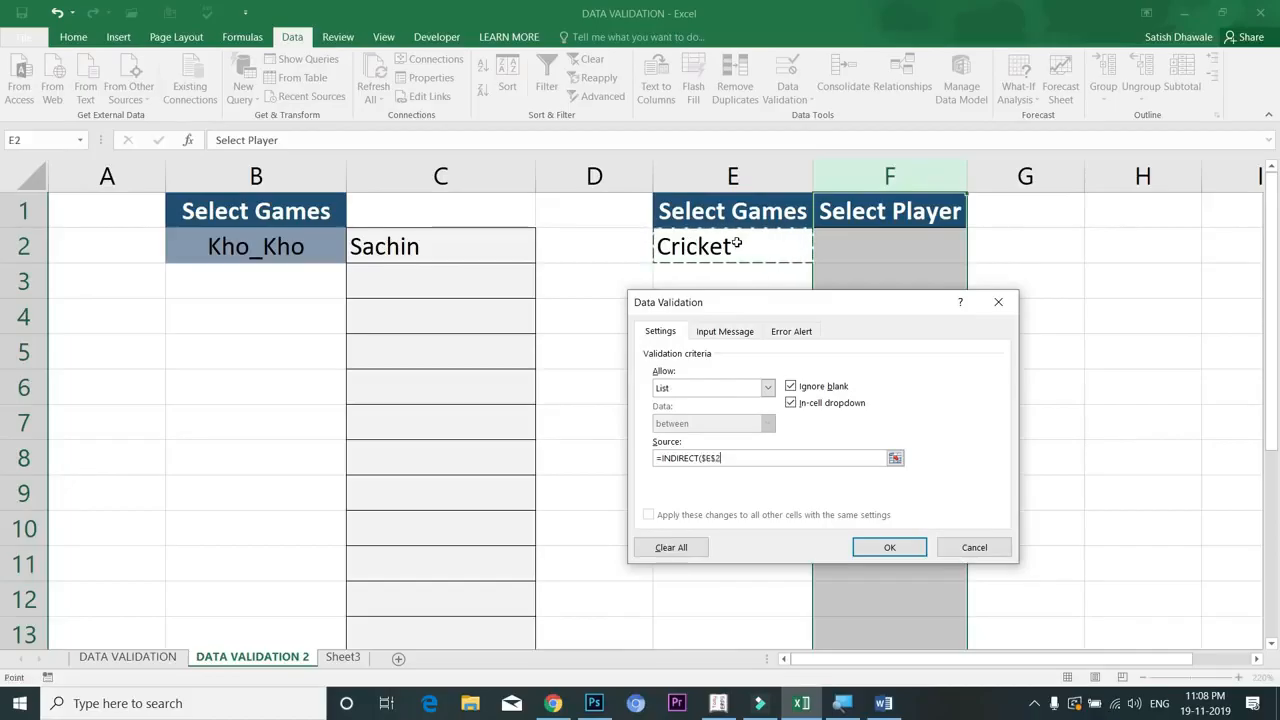
pyautogui.write(')')
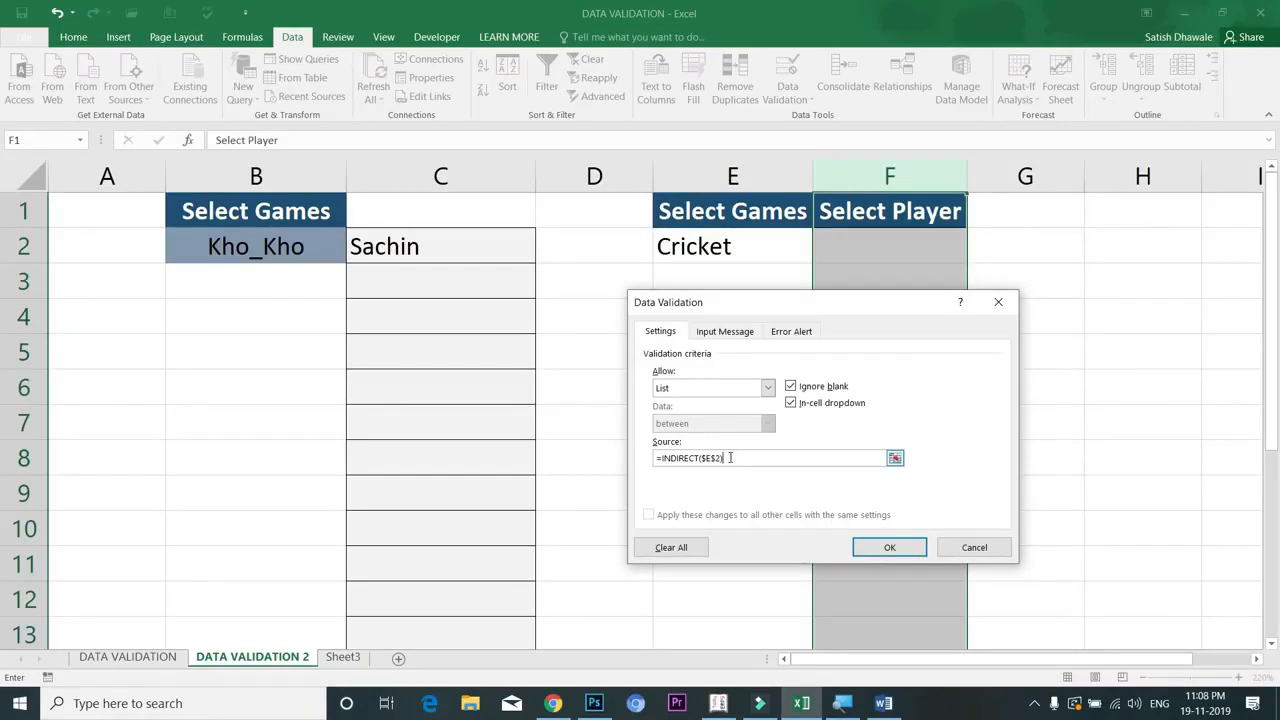
pyautogui.click(882, 549)
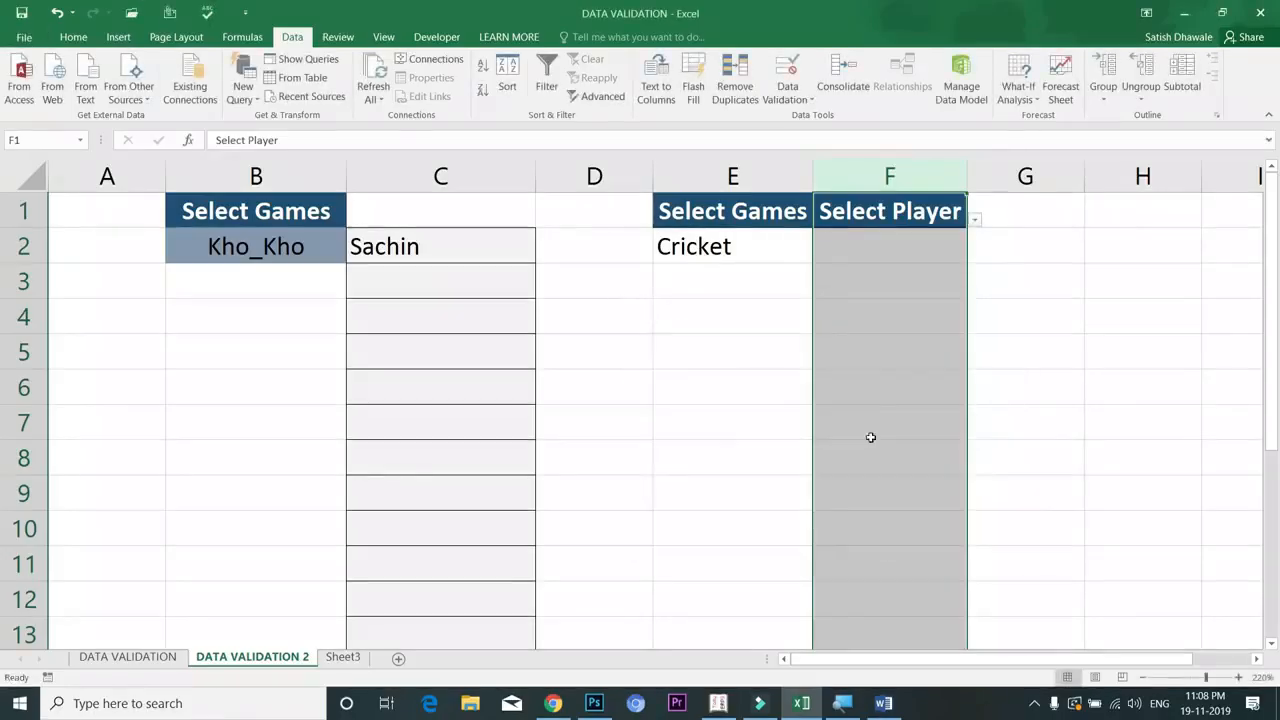
# Check which players the drop-down in F2 offers for Cricket.
pyautogui.click(905, 245)
pyautogui.click(975, 257)
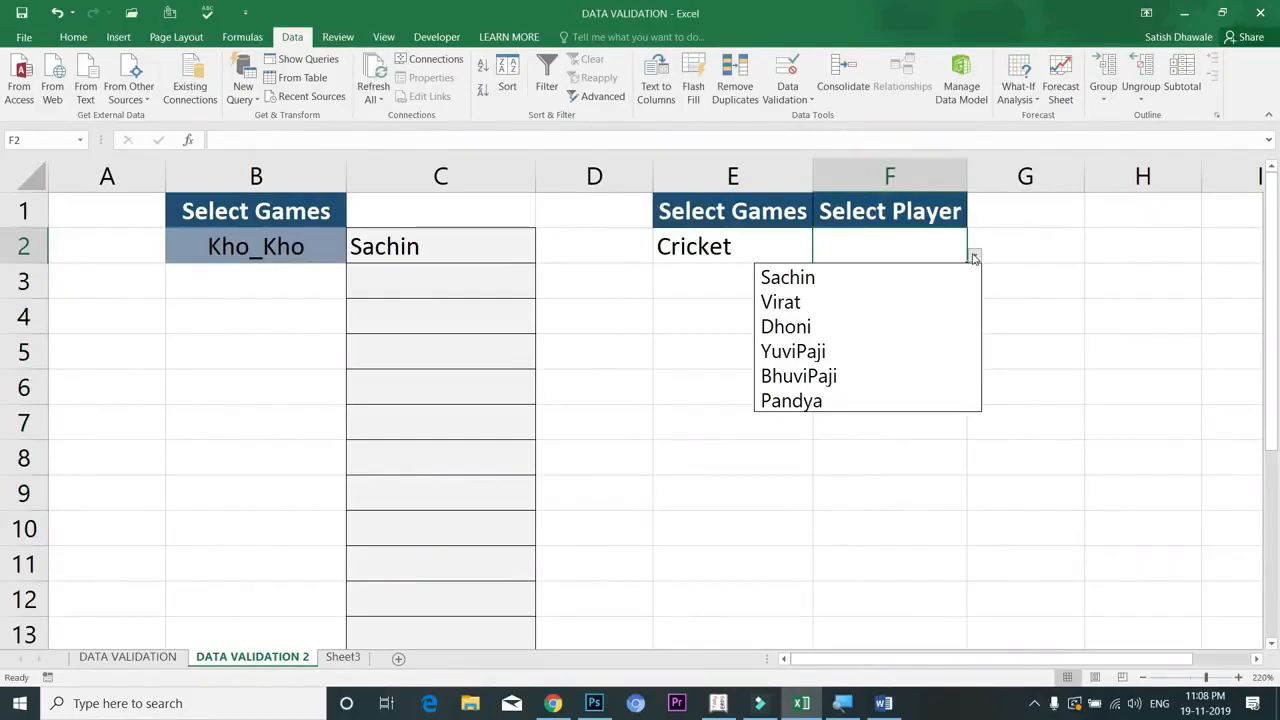
pyautogui.click(745, 250)
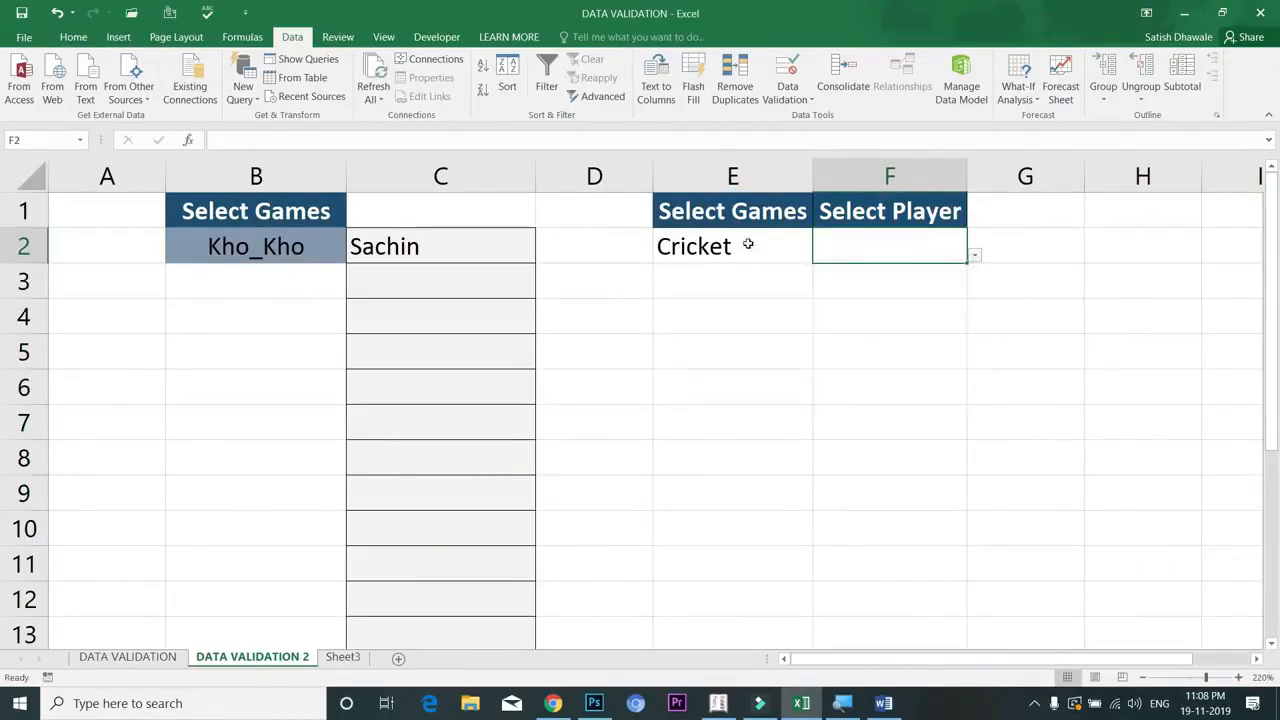
# Test the dependent lists by choosing Lingocha as the game in E2 and Chitti as the player in F2.
pyautogui.click(749, 245)
pyautogui.click(822, 257)
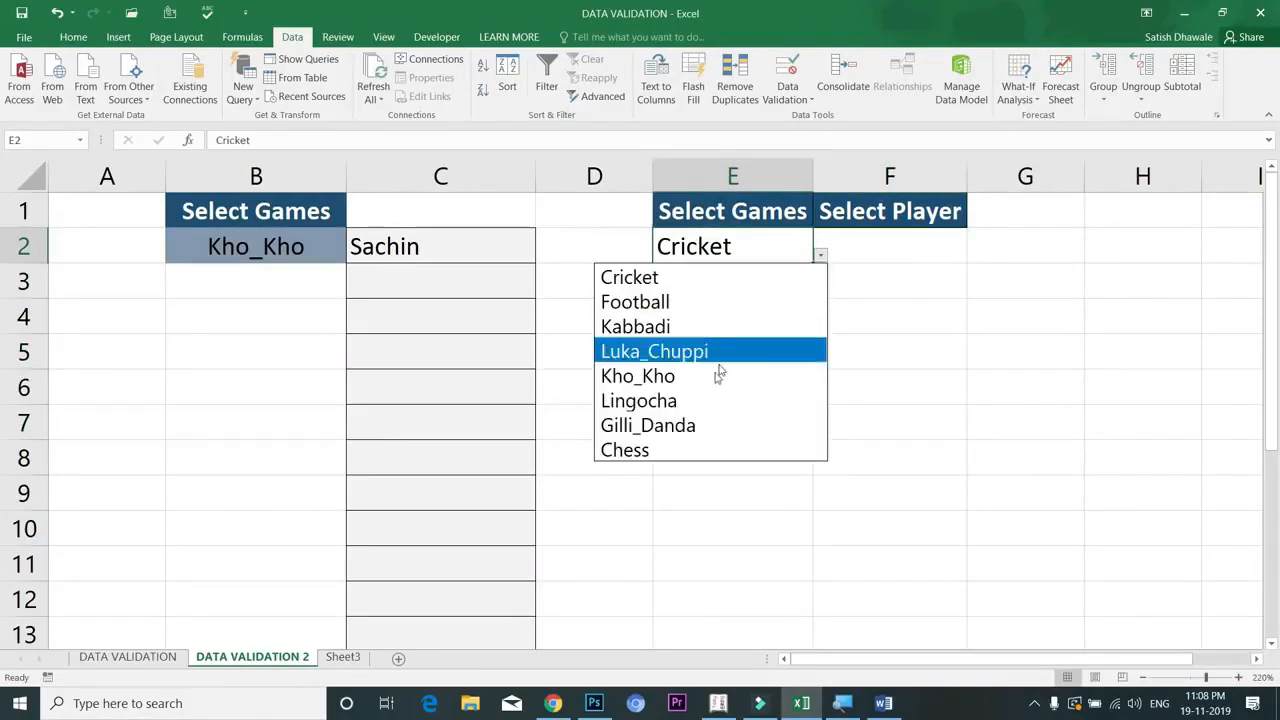
pyautogui.click(708, 400)
pyautogui.click(946, 253)
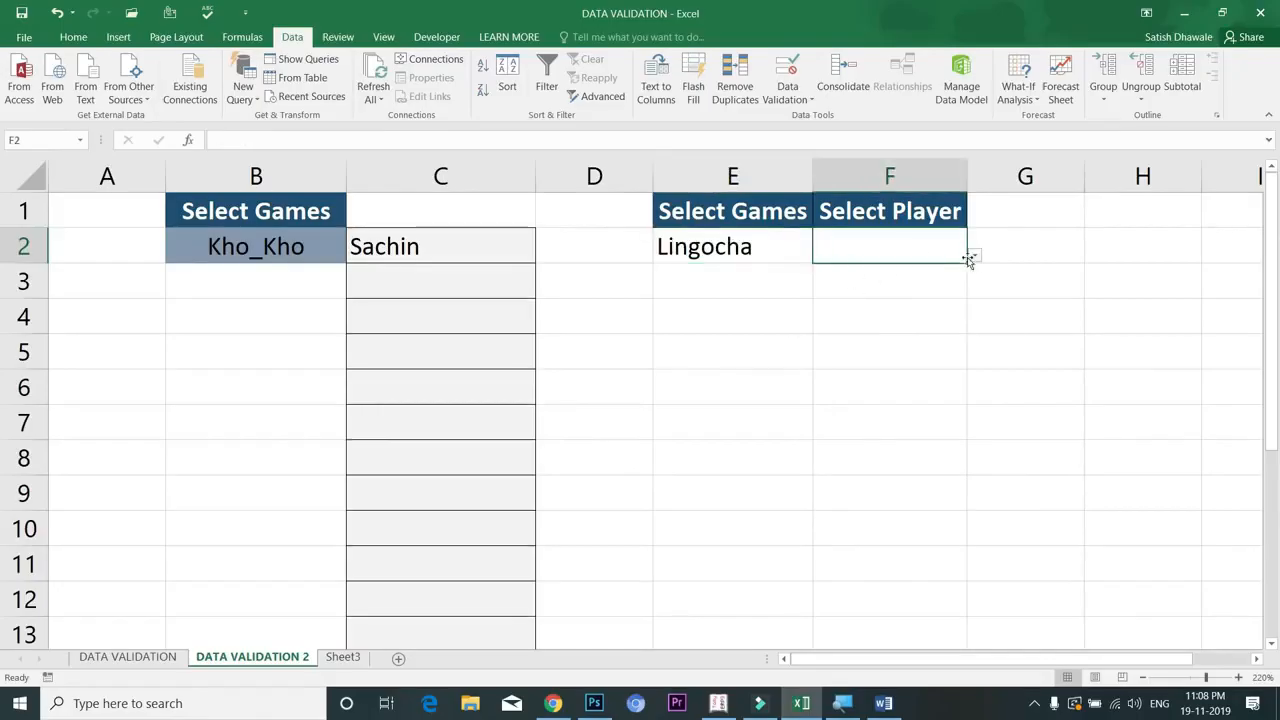
pyautogui.click(975, 257)
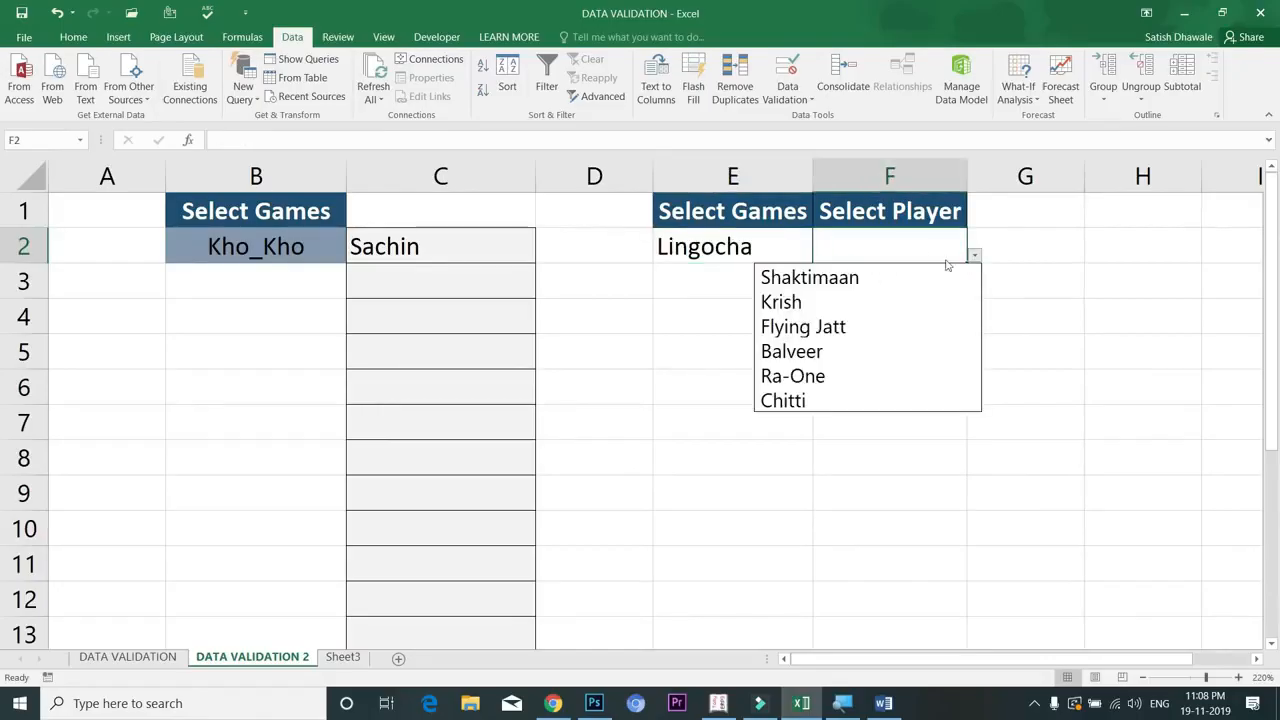
pyautogui.click(783, 400)
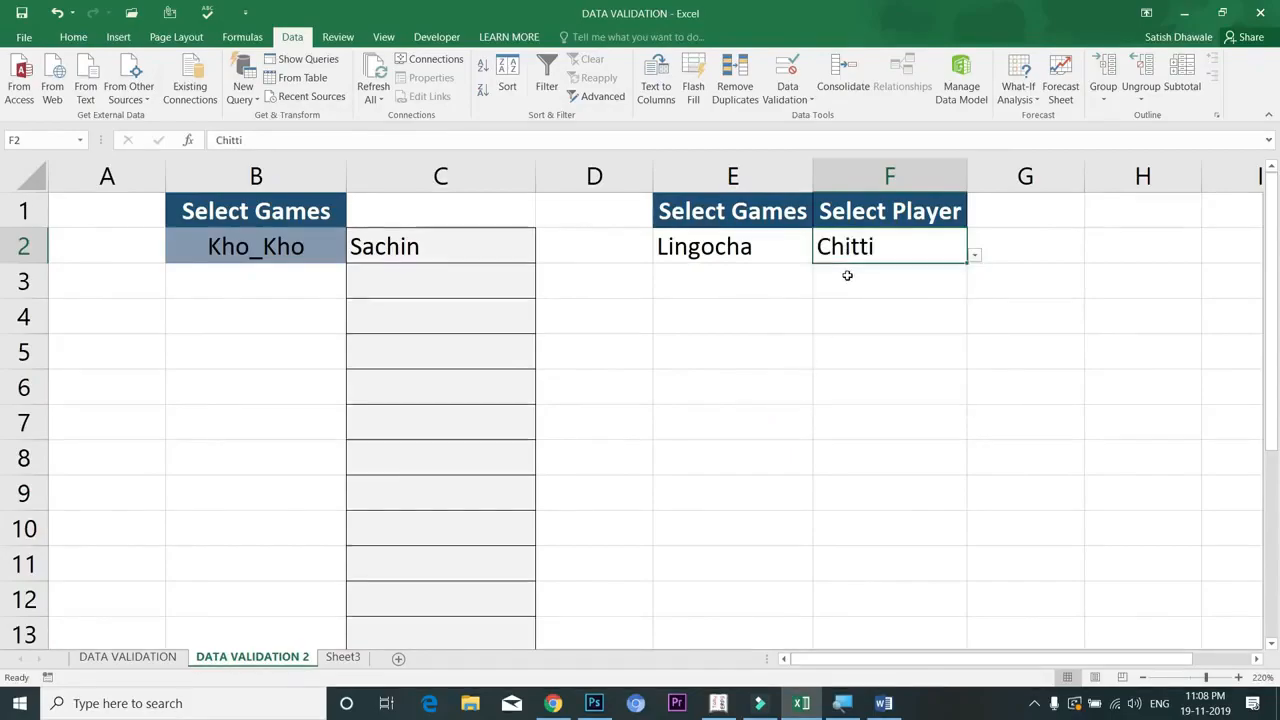
# Change the game in E2 to Luka_Chuppi and choose Doremon as the player in F2.
pyautogui.click(775, 254)
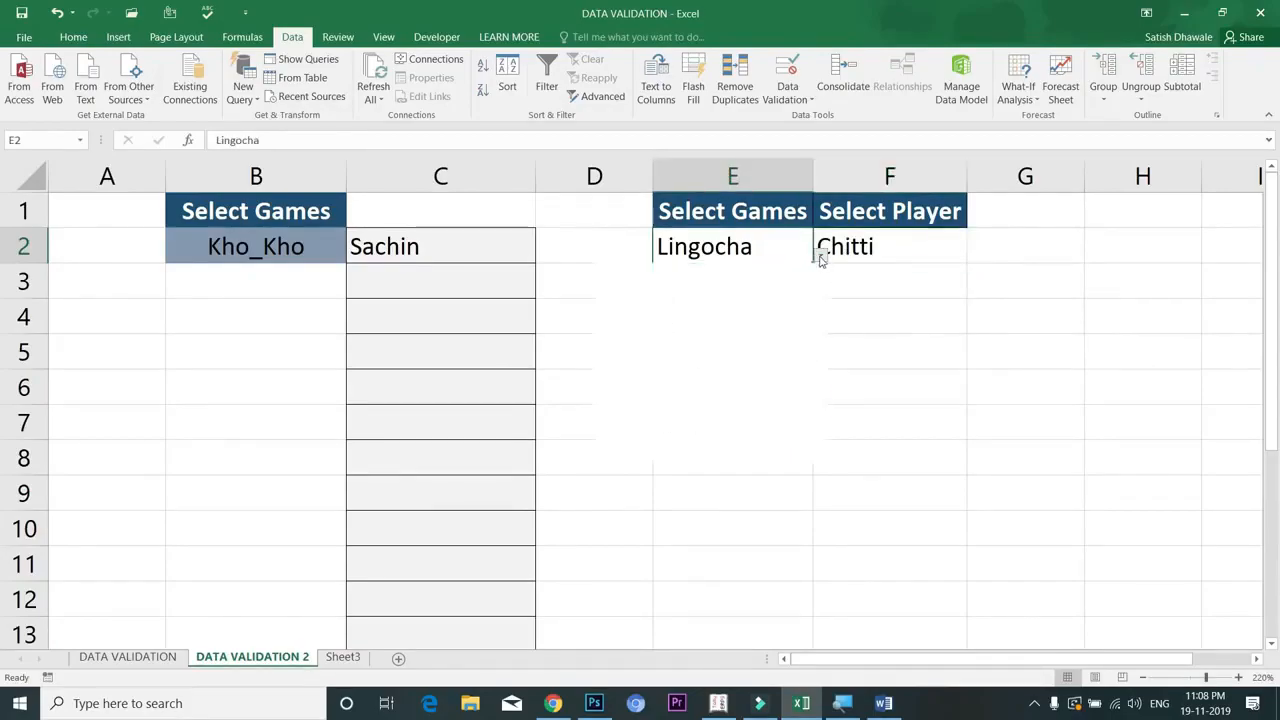
pyautogui.click(820, 255)
pyautogui.click(703, 352)
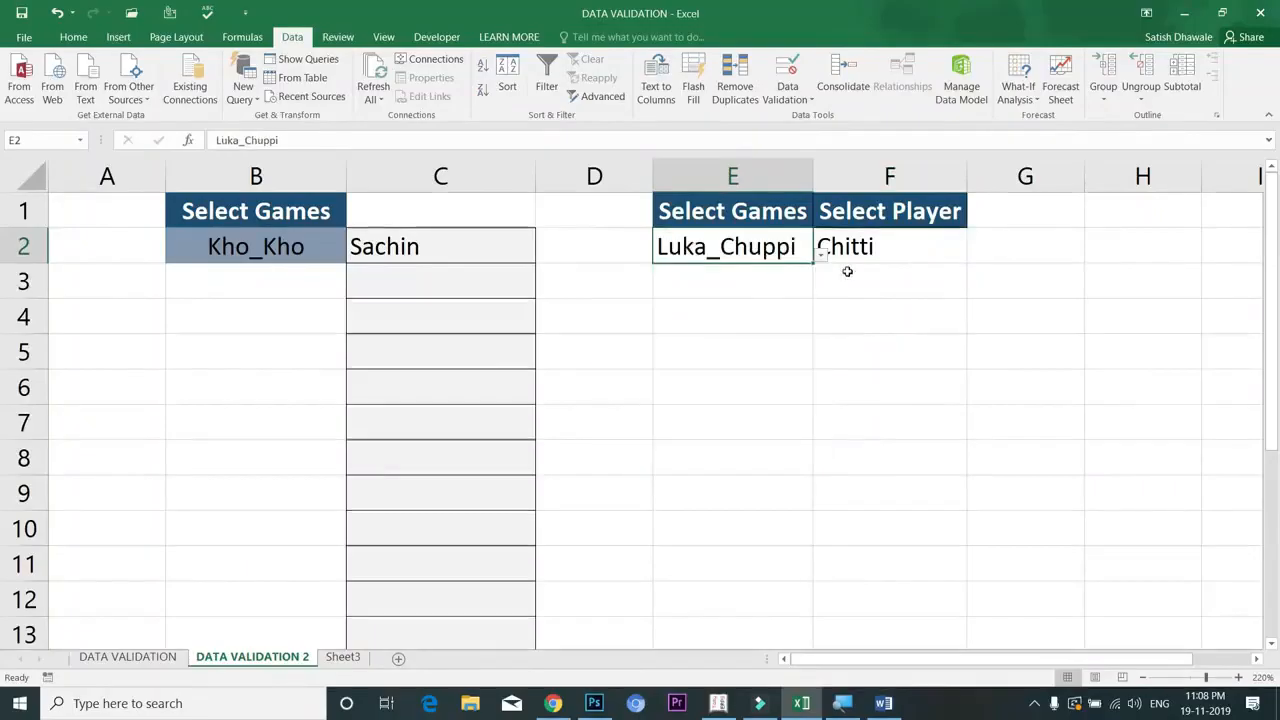
pyautogui.click(887, 245)
pyautogui.click(973, 255)
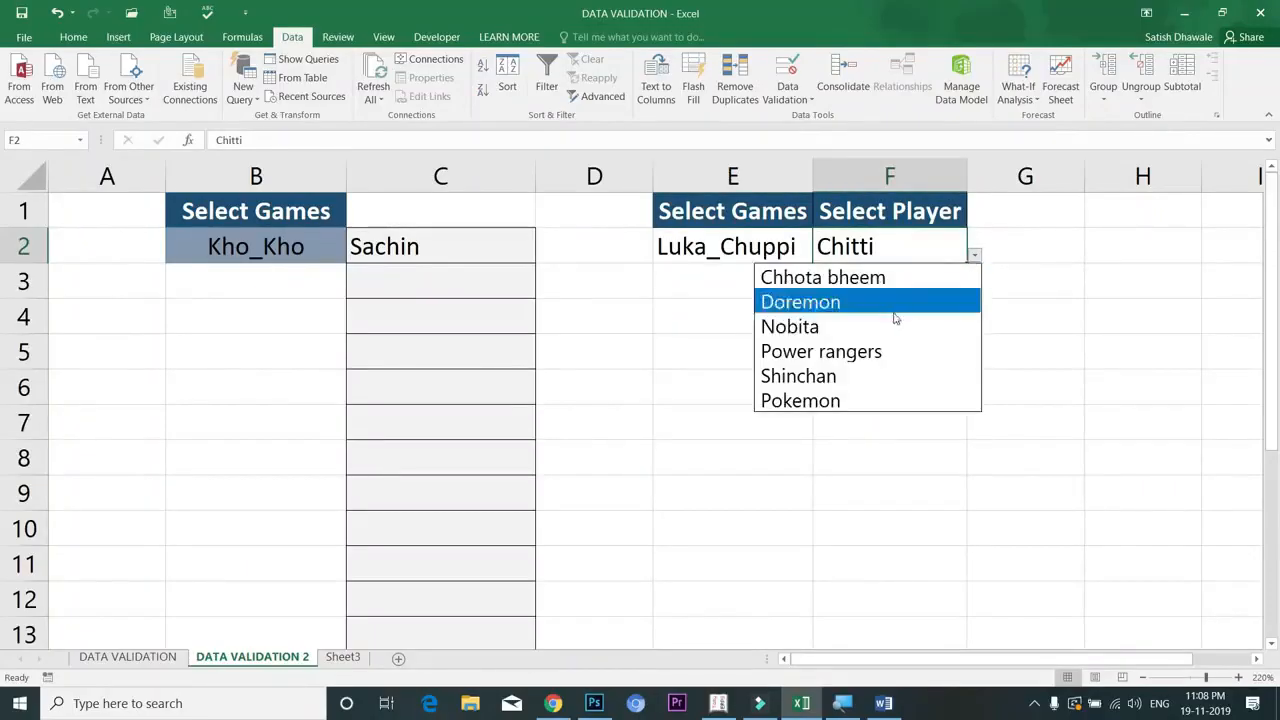
pyautogui.click(891, 311)
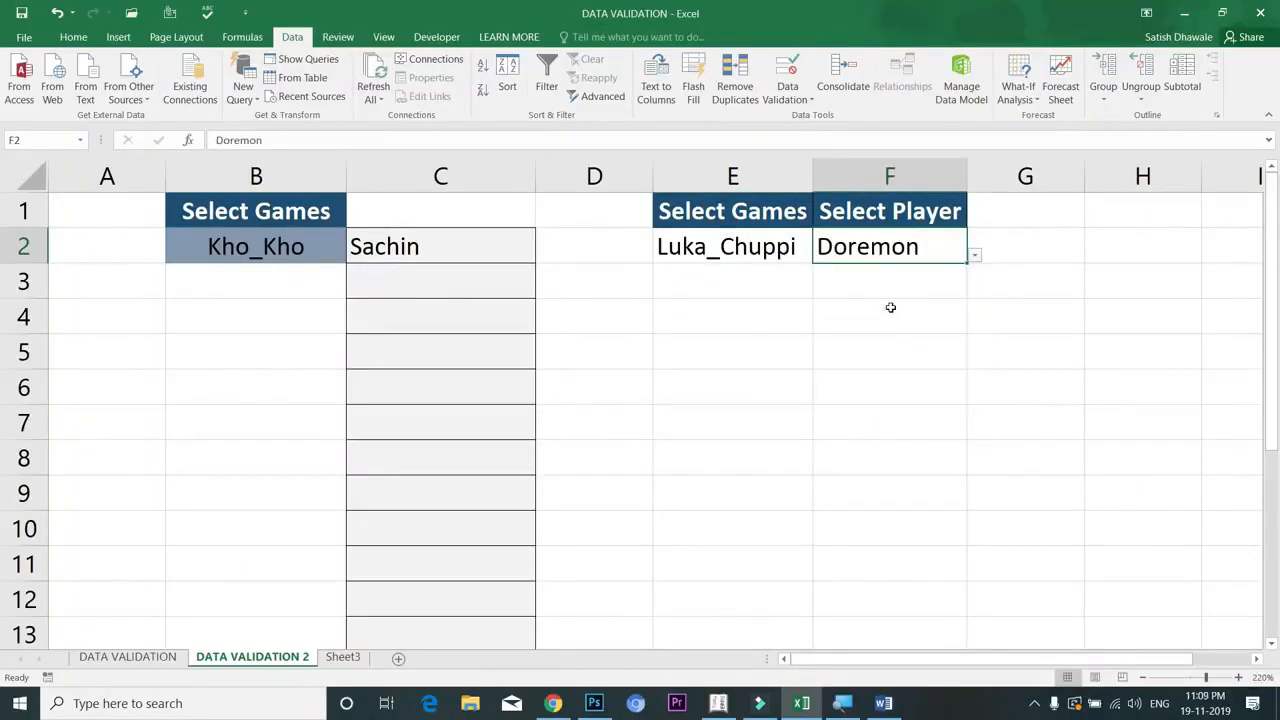